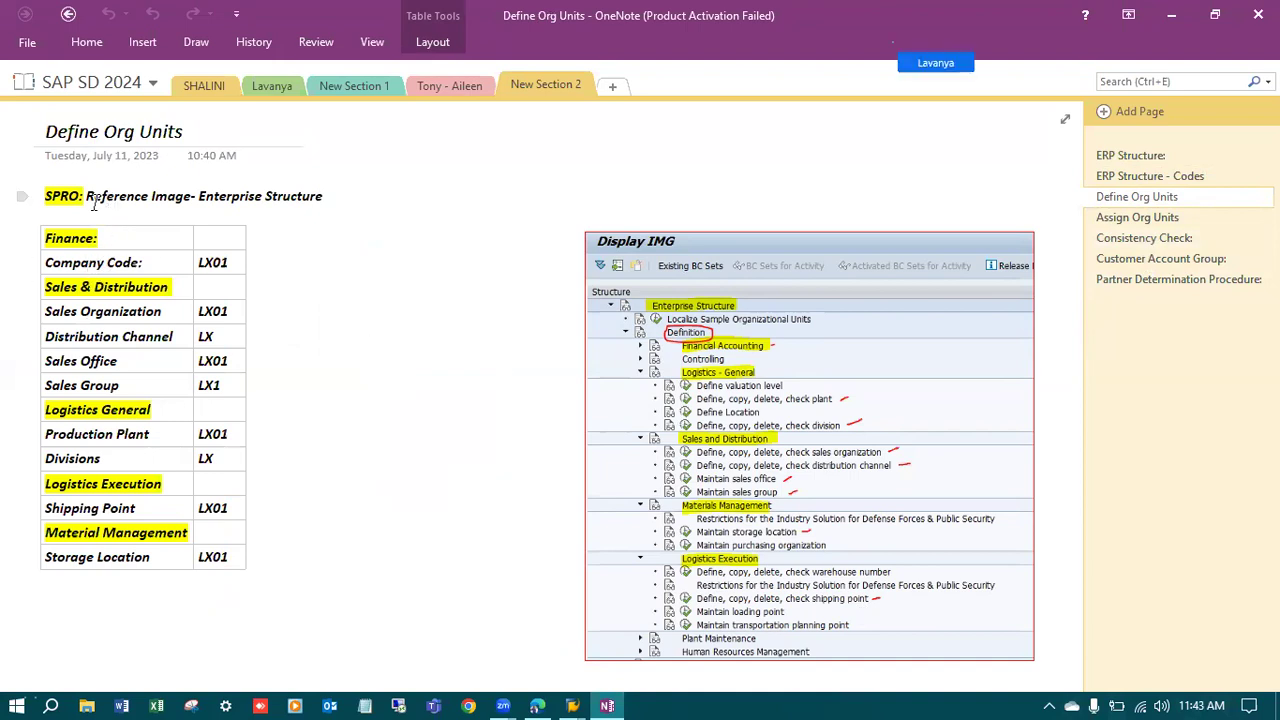
# Open the ERP Structure - Codes page and examine its company heading and list of organizational units.
pyautogui.click(1152, 178)
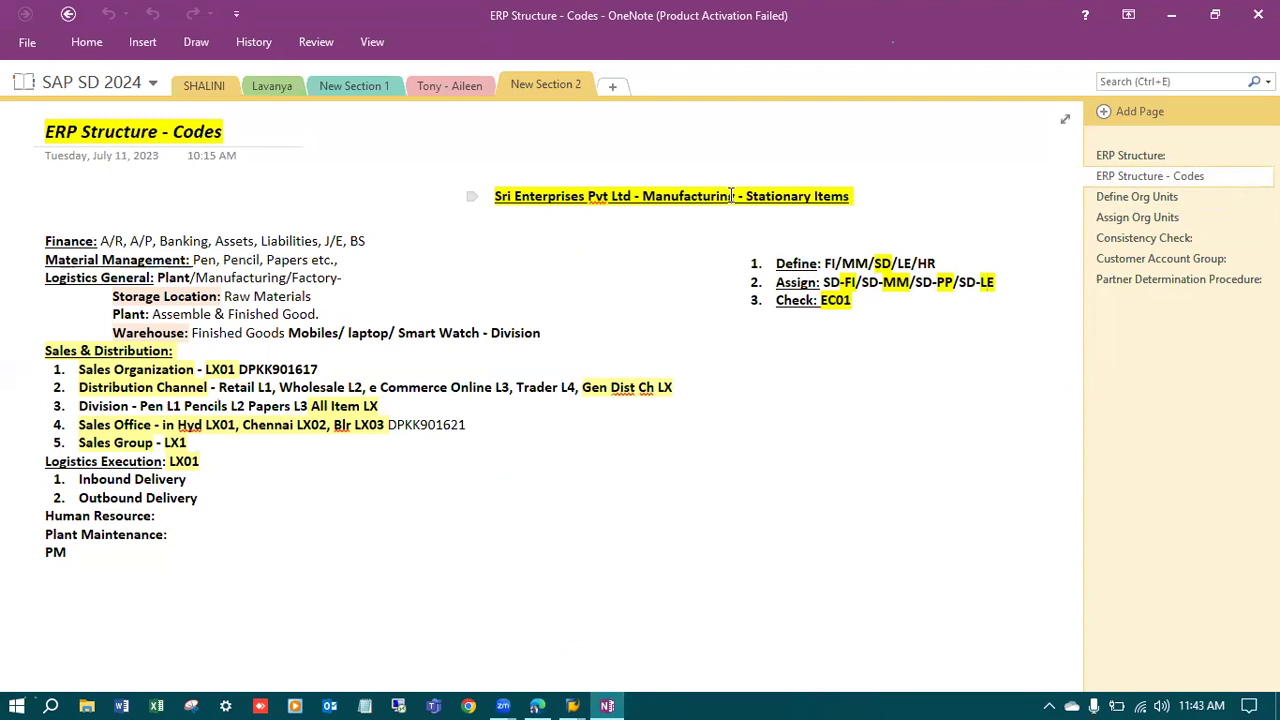
pyautogui.moveTo(733, 197); pyautogui.dragTo(642, 197)
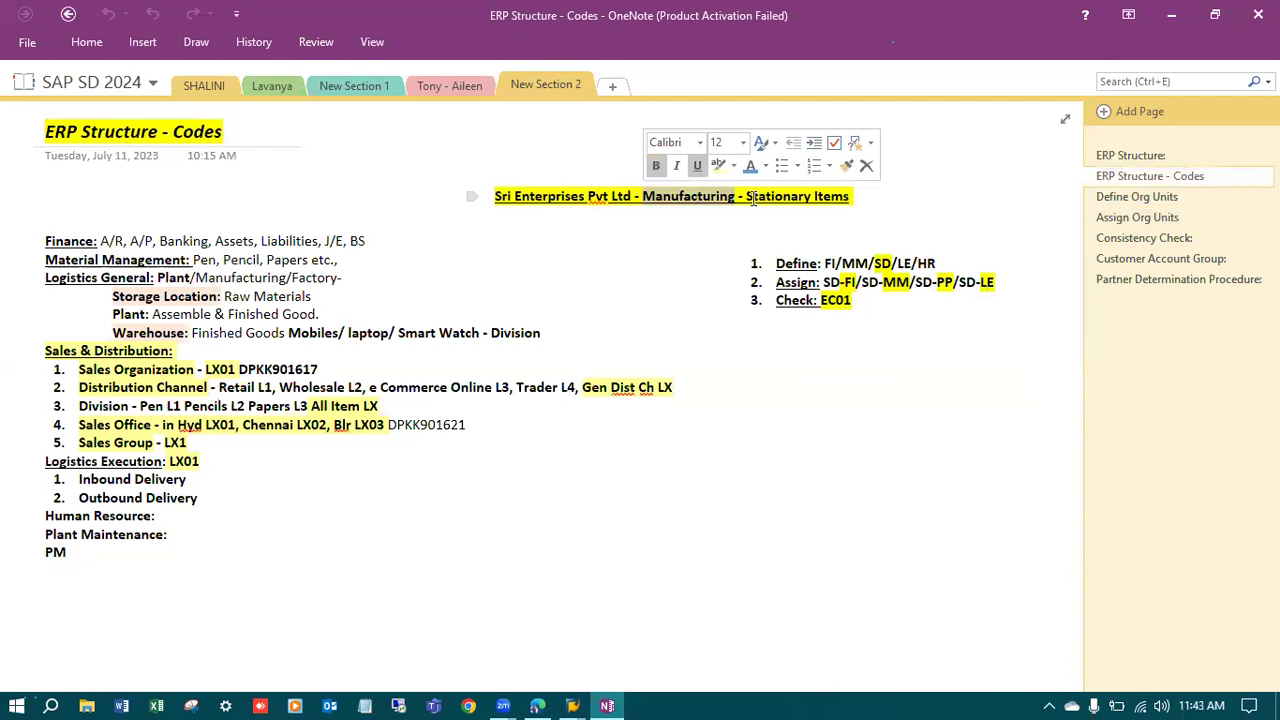
pyautogui.moveTo(748, 196); pyautogui.dragTo(866, 198)
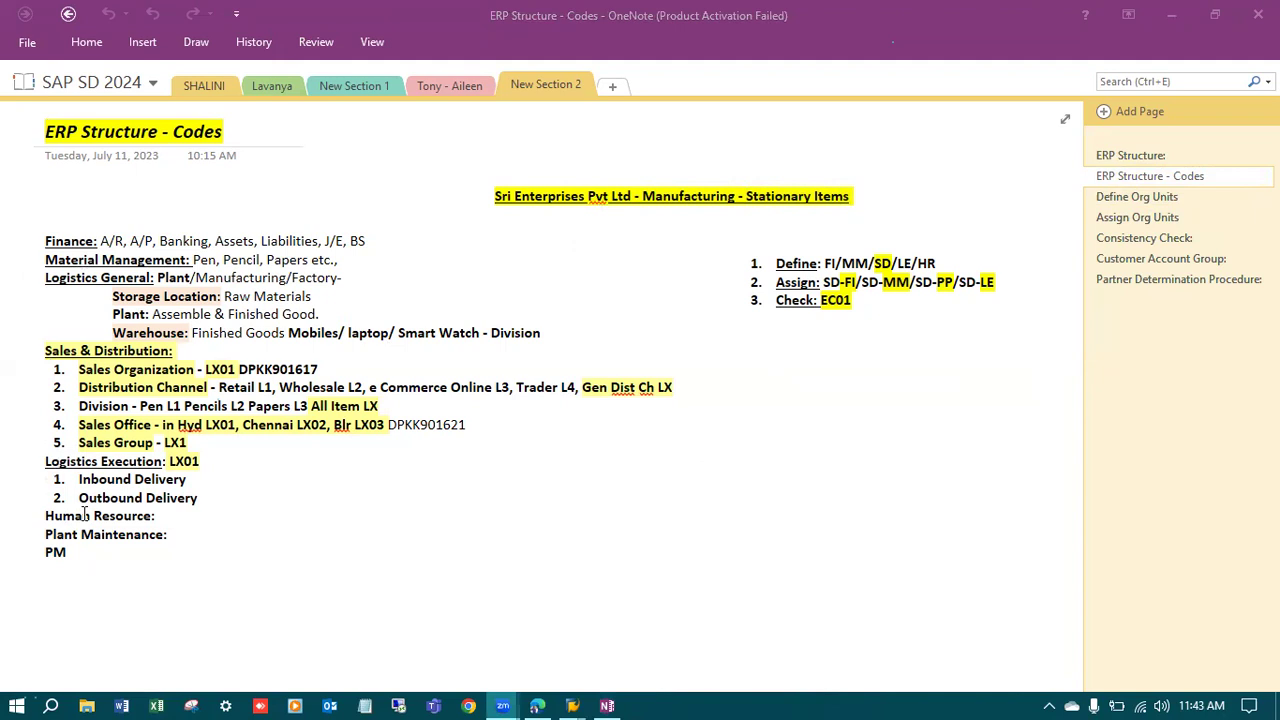
pyautogui.doubleClick(60, 552)
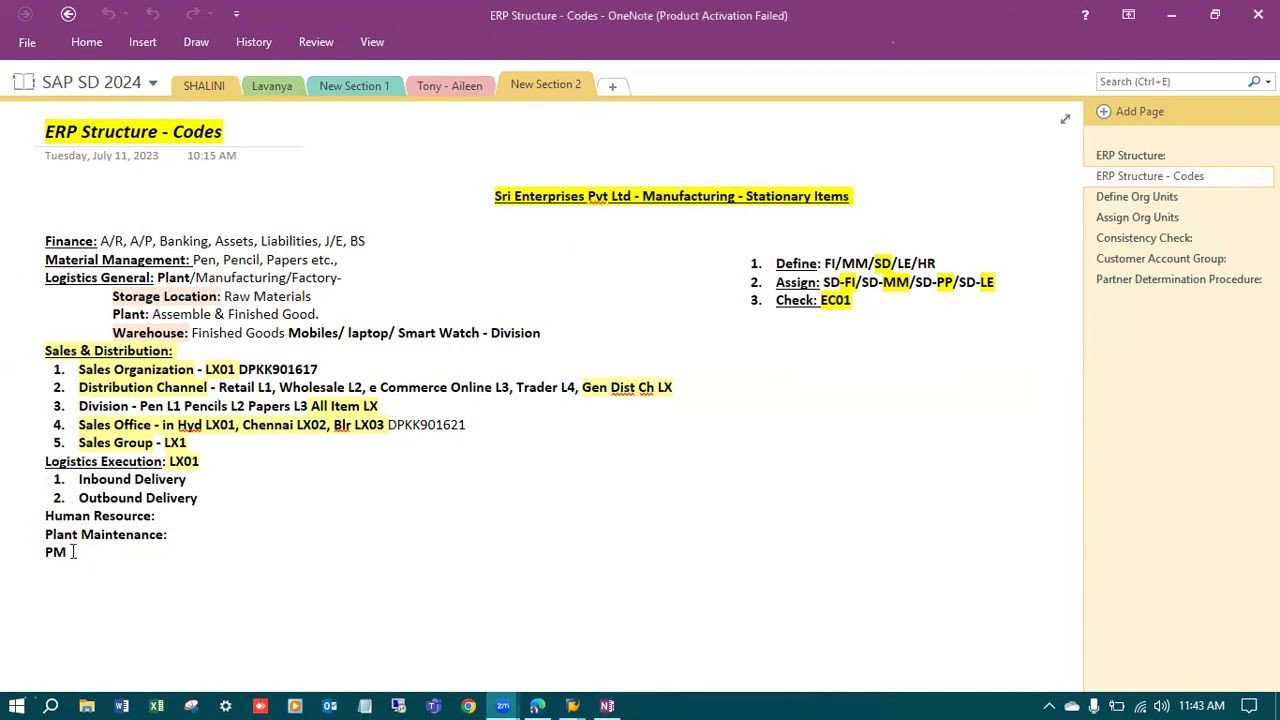
pyautogui.click(365, 577)
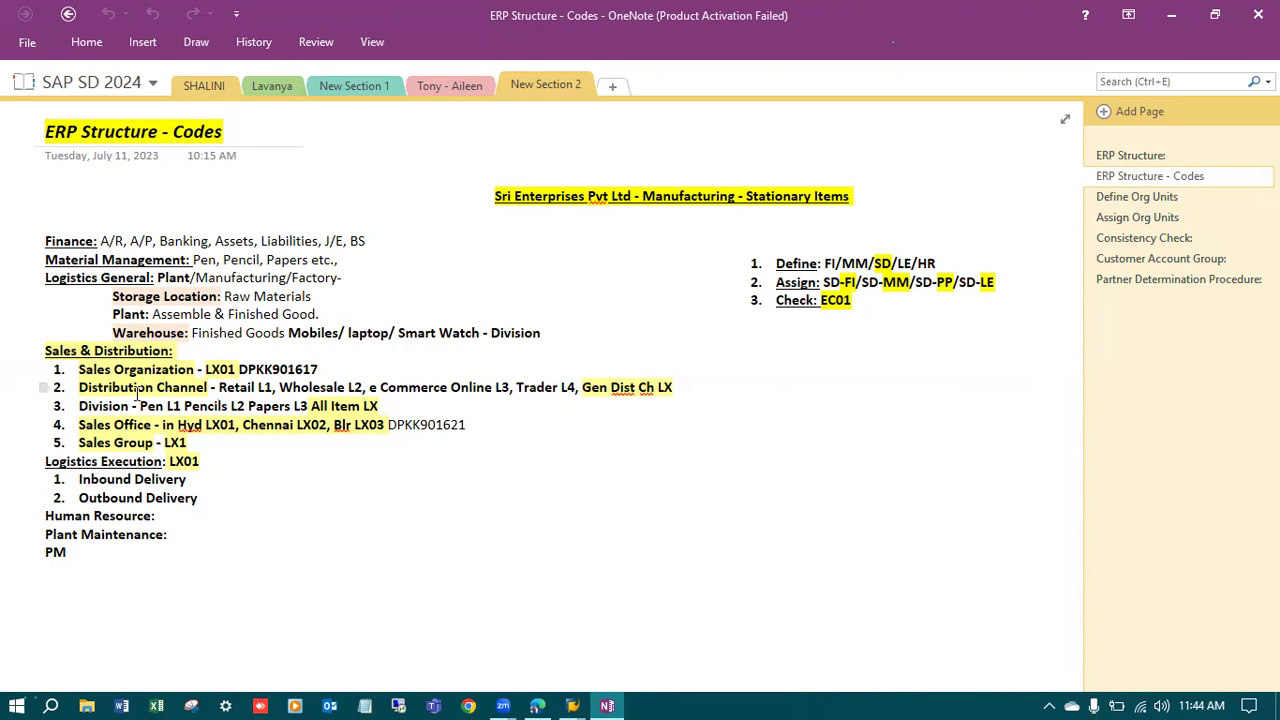
# Add the note "T Code: SPRO" below the Define, Assign and Check list.
pyautogui.click(771, 348)
pyautogui.press('BackSpace')
pyautogui.write('T Code: SPRO')
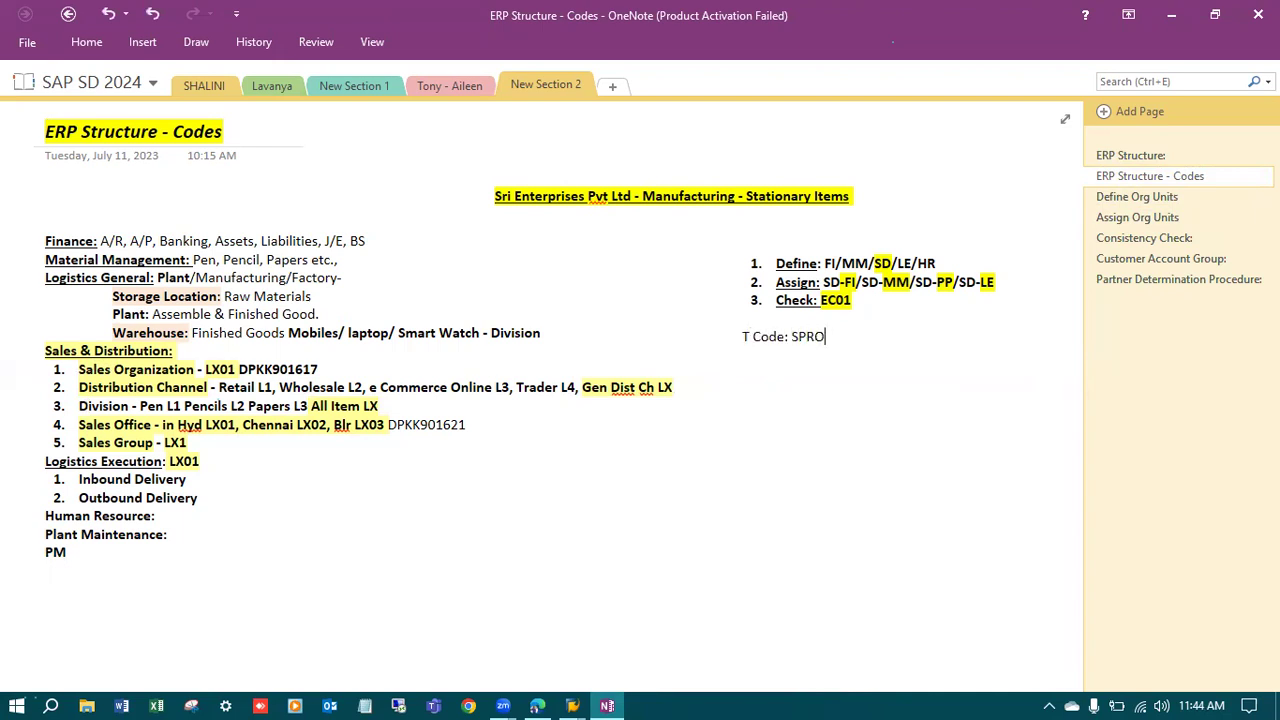
# Switch to SAP GUI, run transaction SPRO and display the SAP Reference IMG.
pyautogui.click(578, 697)
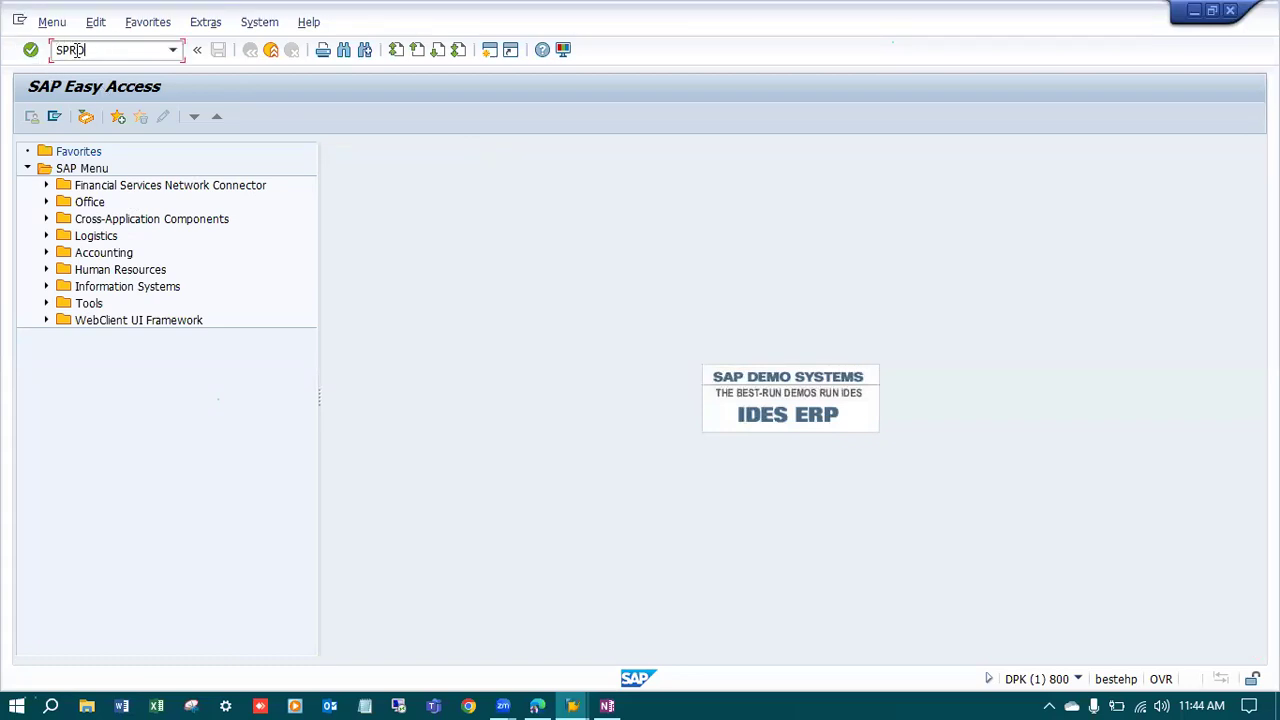
pyautogui.press('Return')
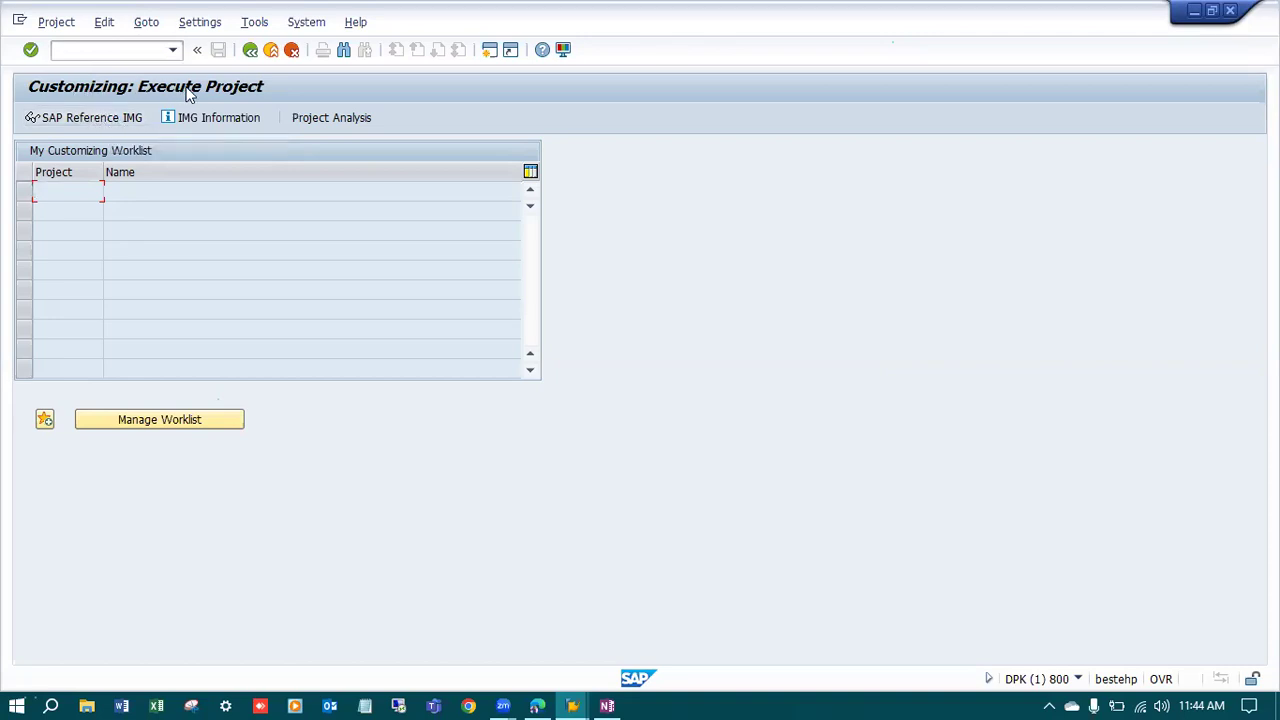
pyautogui.click(77, 122)
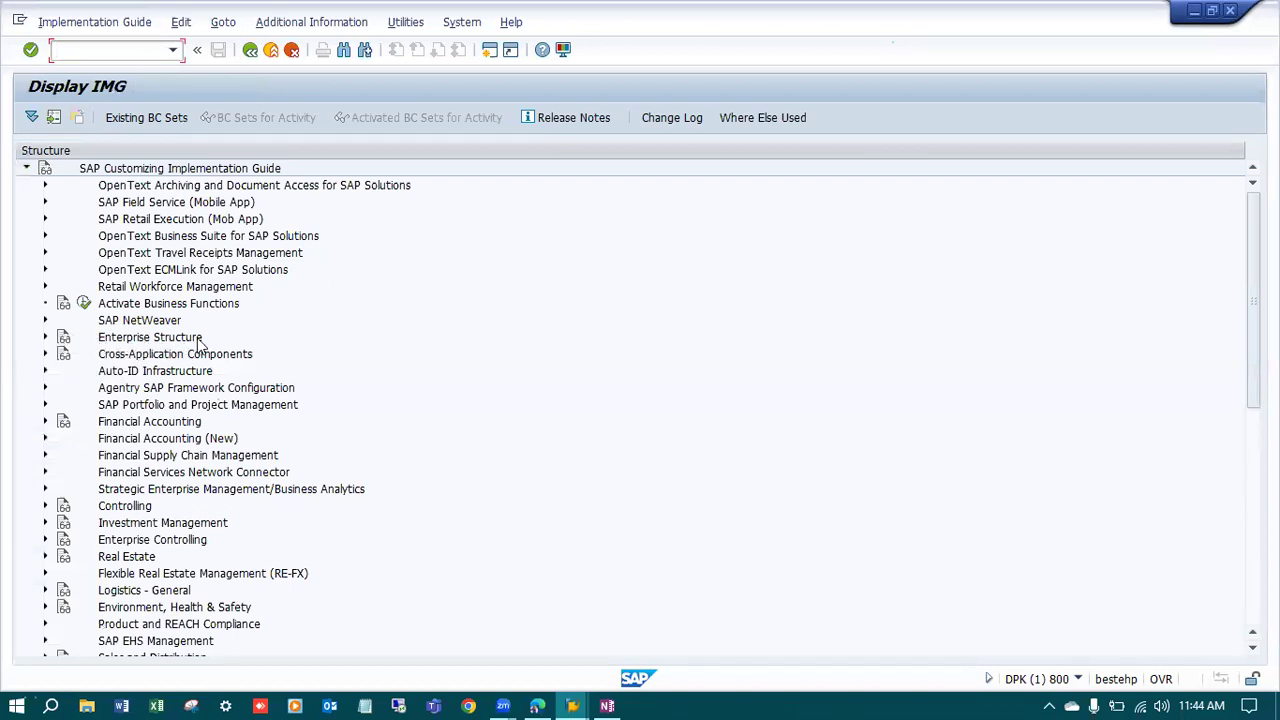
# Expand Enterprise Structure, Definition and Financial Accounting in the IMG, looking briefly into Sales and Distribution.
pyautogui.click(44, 340)
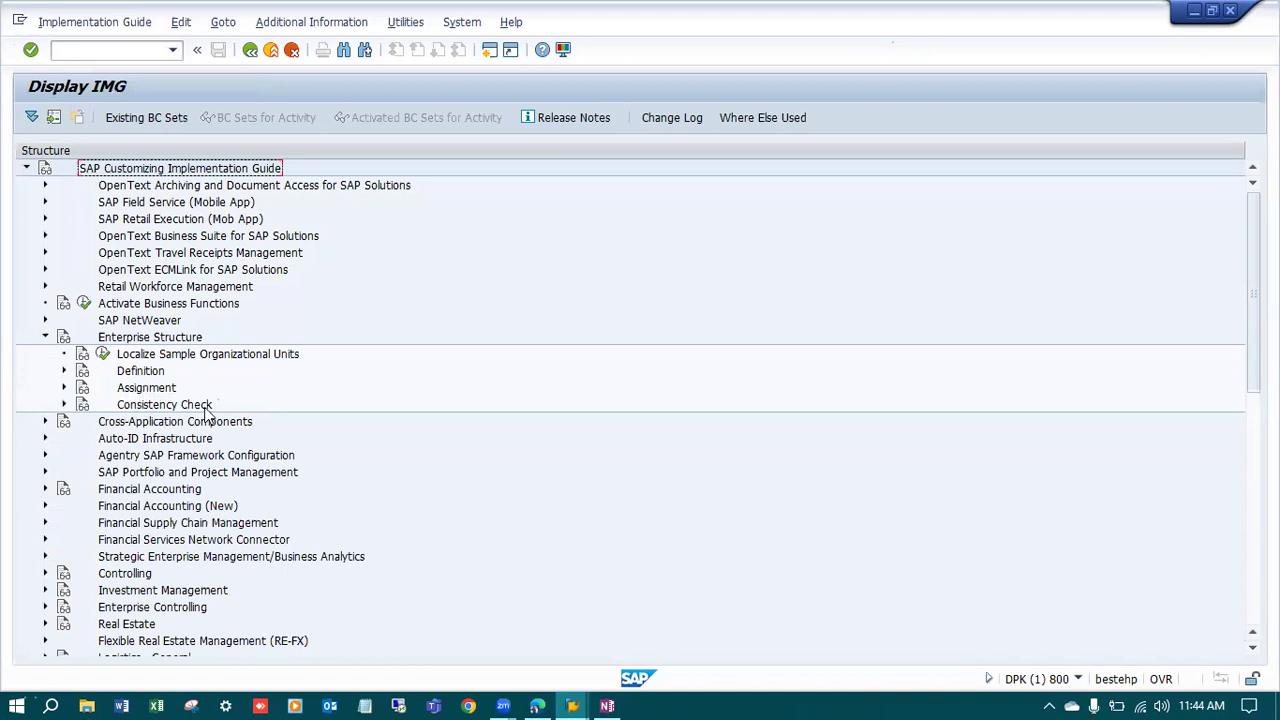
pyautogui.click(63, 371)
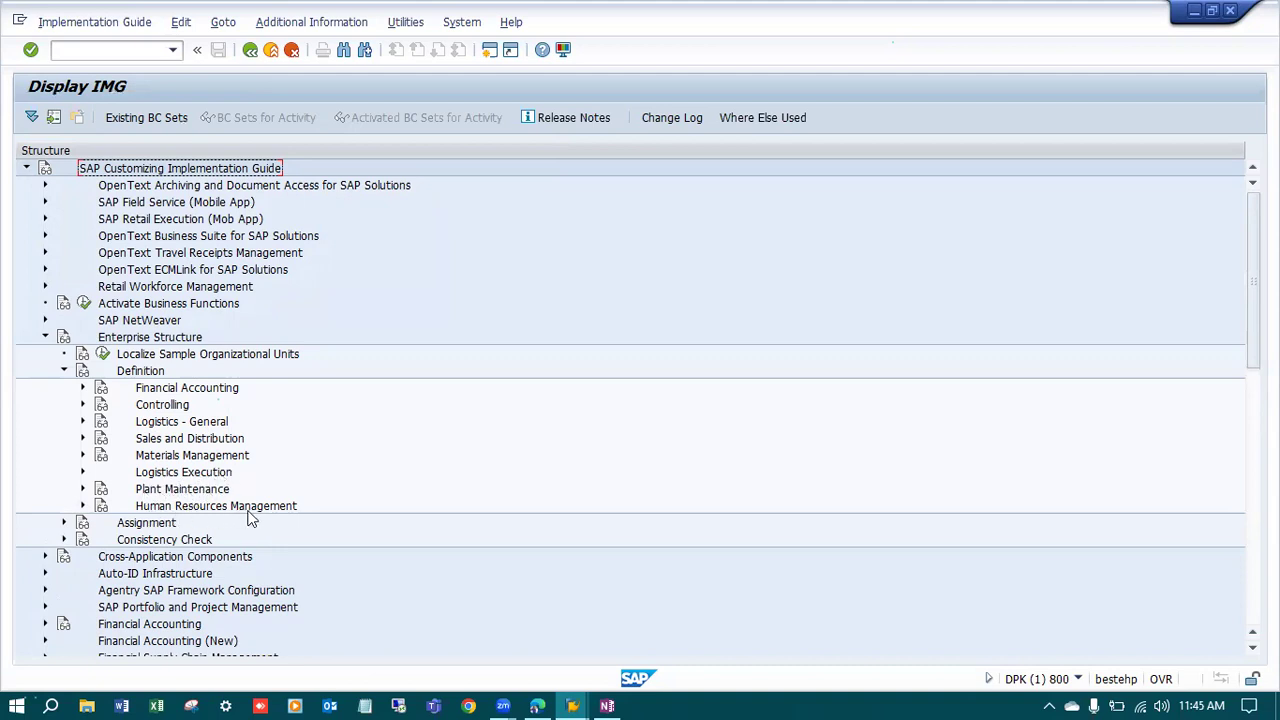
pyautogui.click(83, 440)
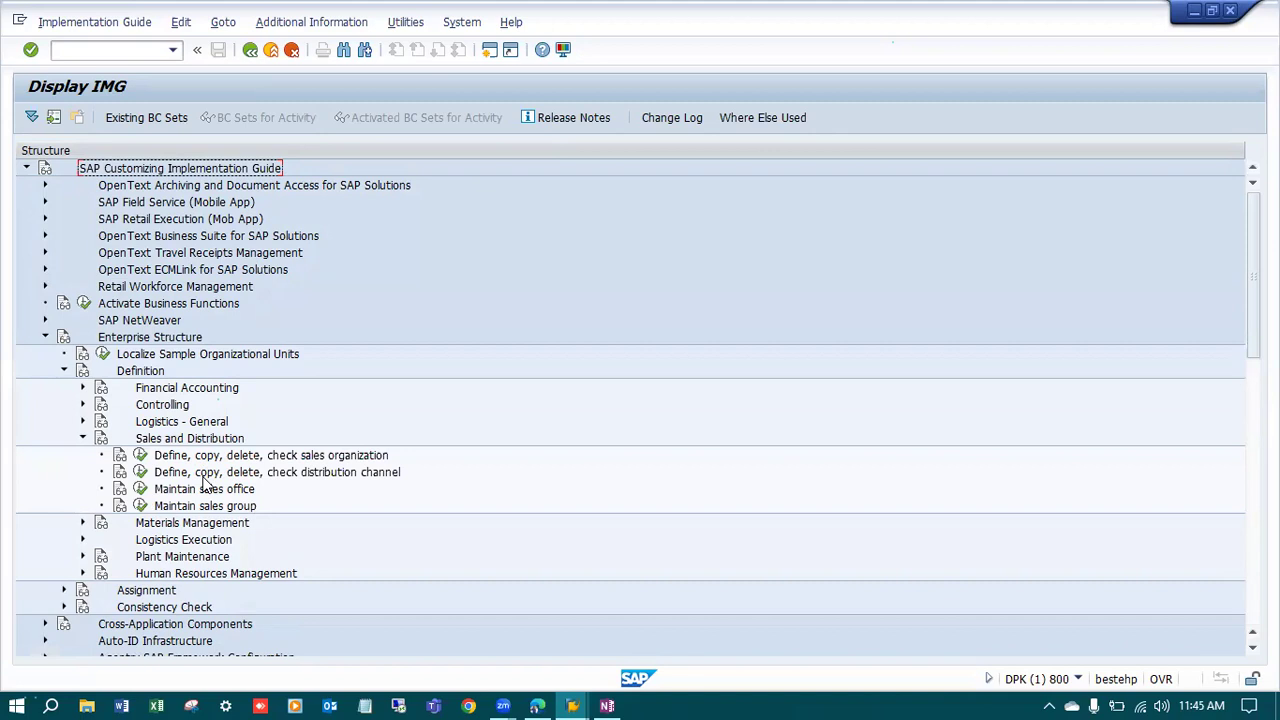
pyautogui.click(83, 438)
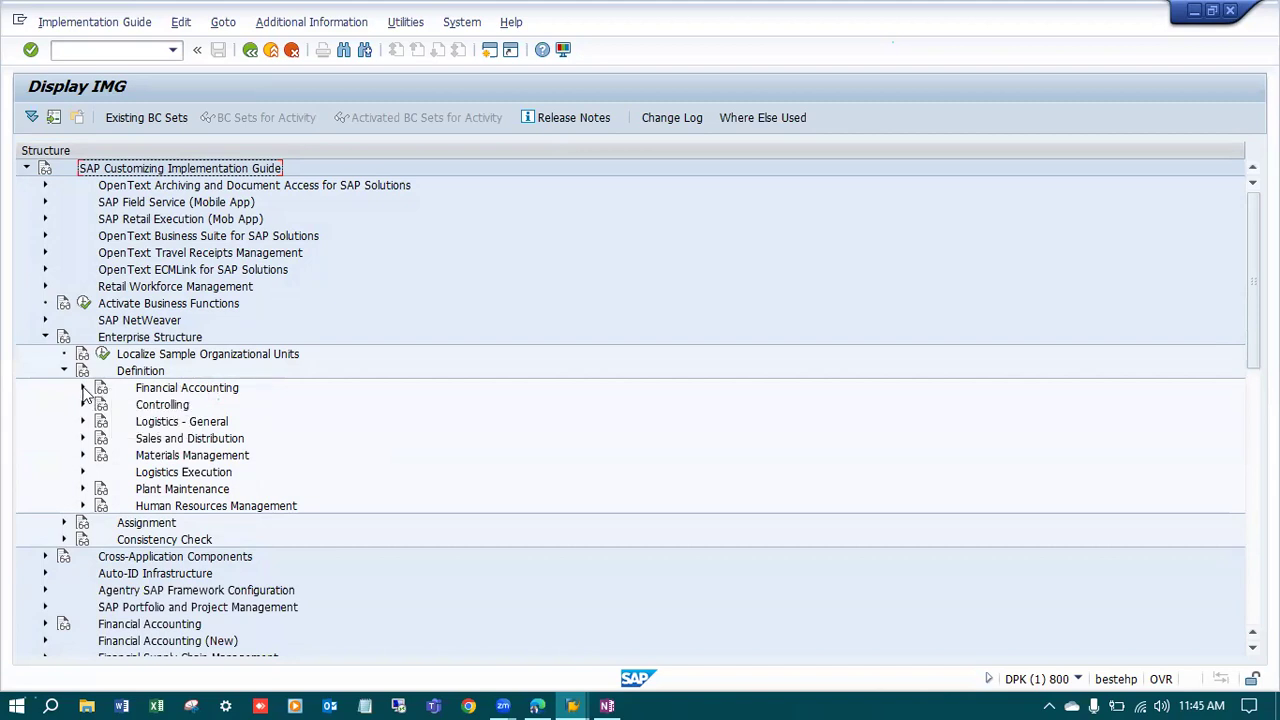
pyautogui.click(84, 390)
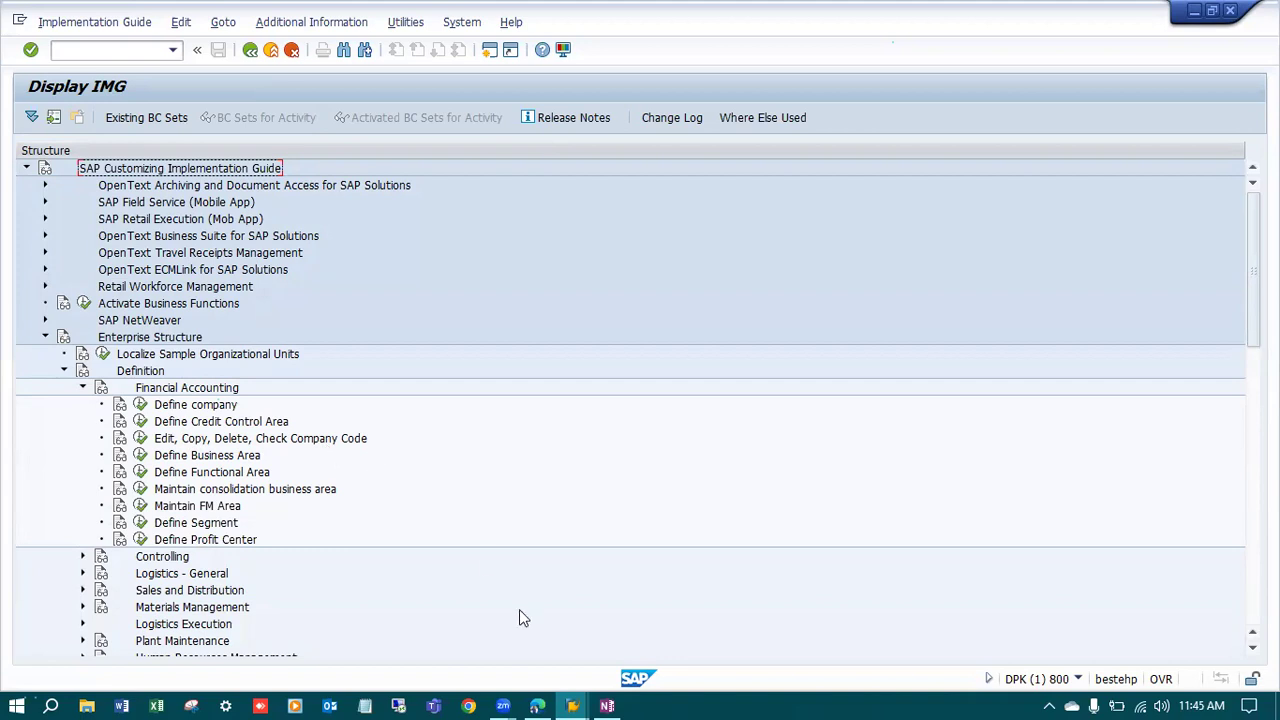
# Switch to OneNote and look up the planned company code on the Define Org Units page.
pyautogui.hotkey('alt', 'Tab')
pyautogui.click(1157, 158)
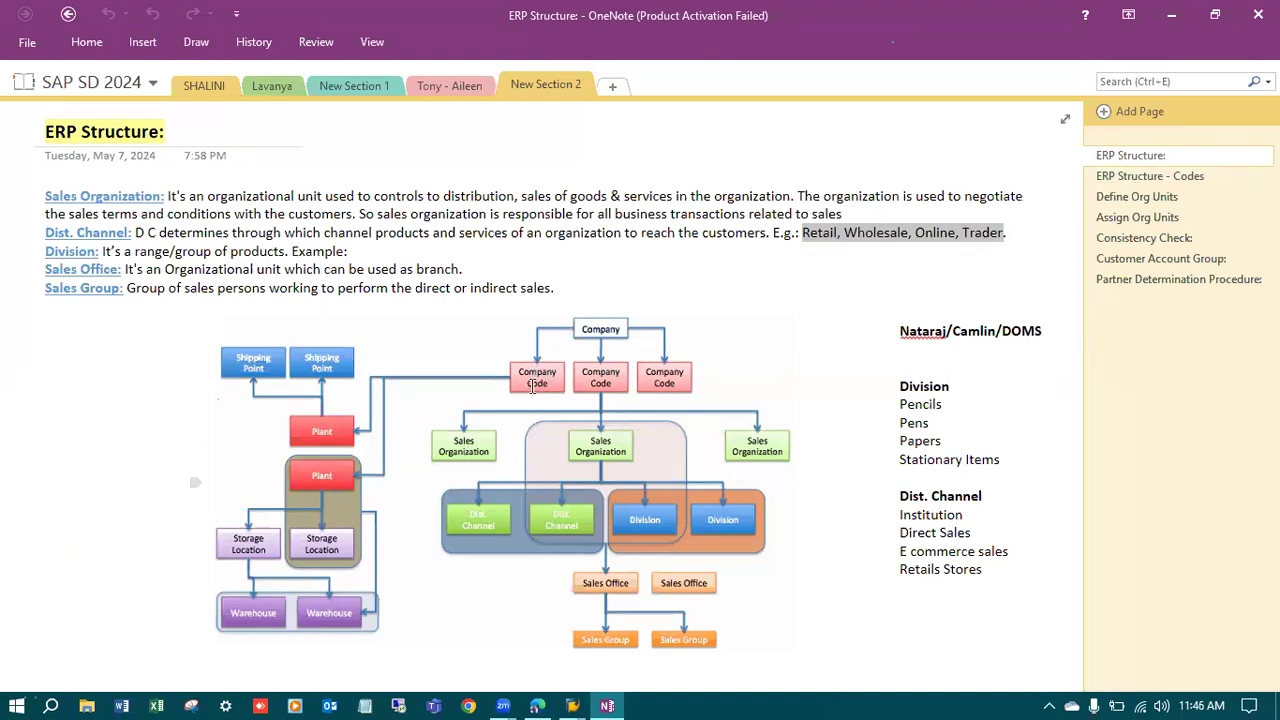
pyautogui.click(1172, 177)
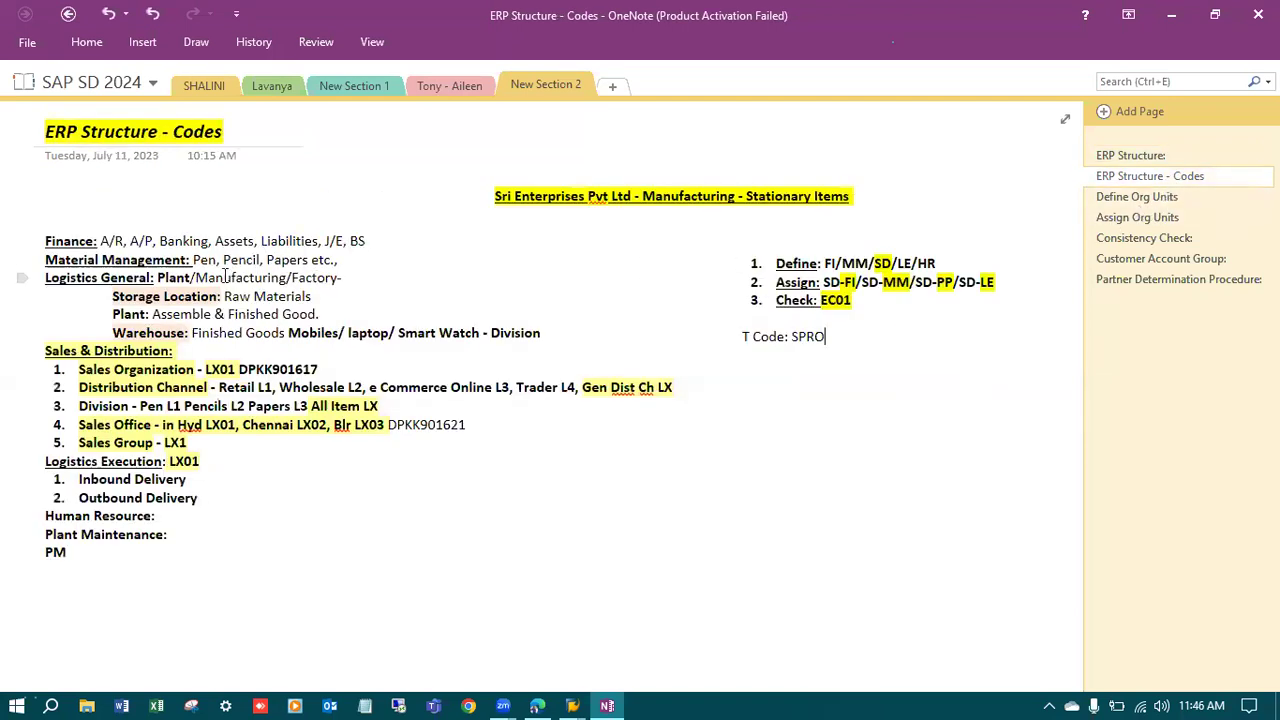
pyautogui.click(1160, 196)
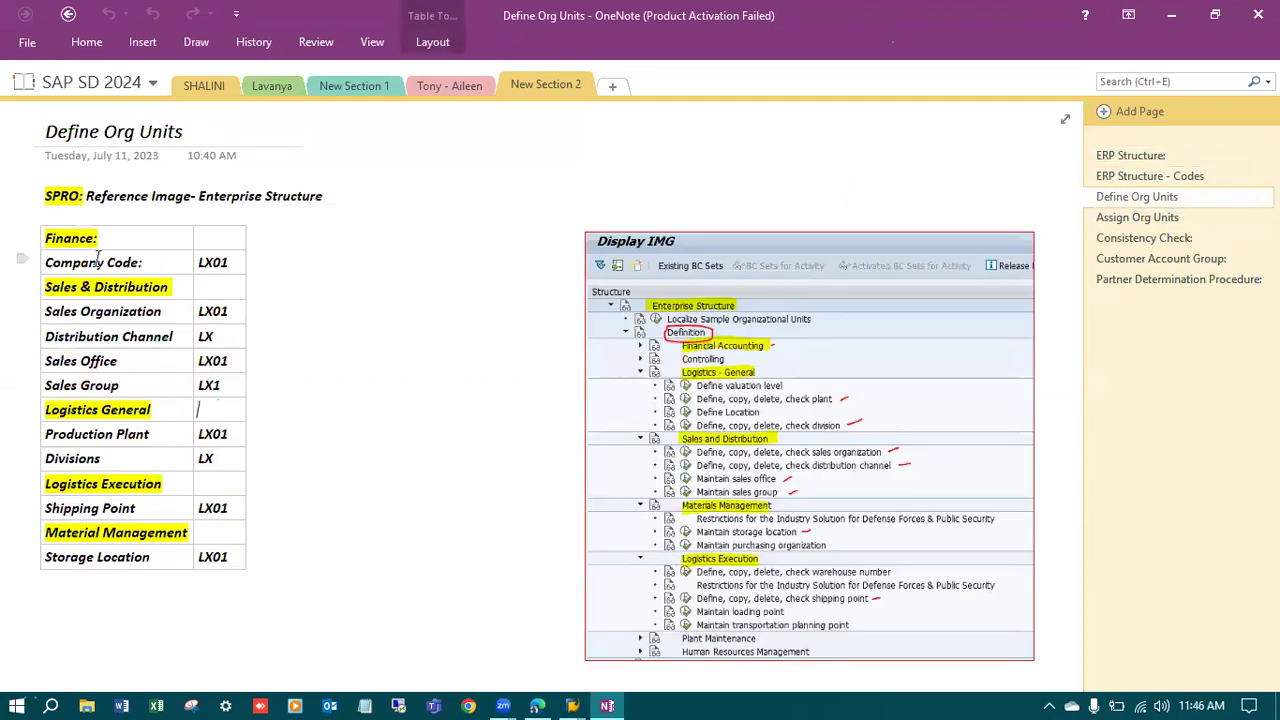
pyautogui.moveTo(233, 262); pyautogui.dragTo(199, 262)
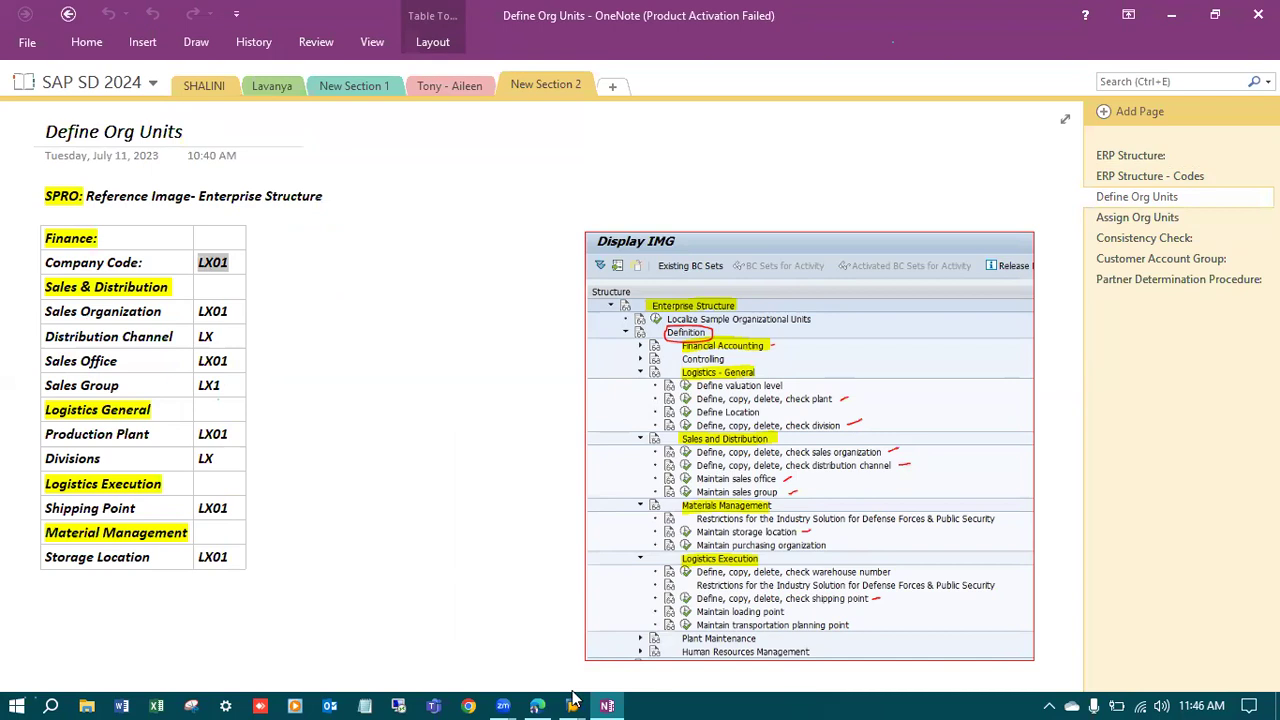
# Switch back to SAP GUI and open the Edit Company Code Data activity under Financial Accounting.
pyautogui.click(573, 704)
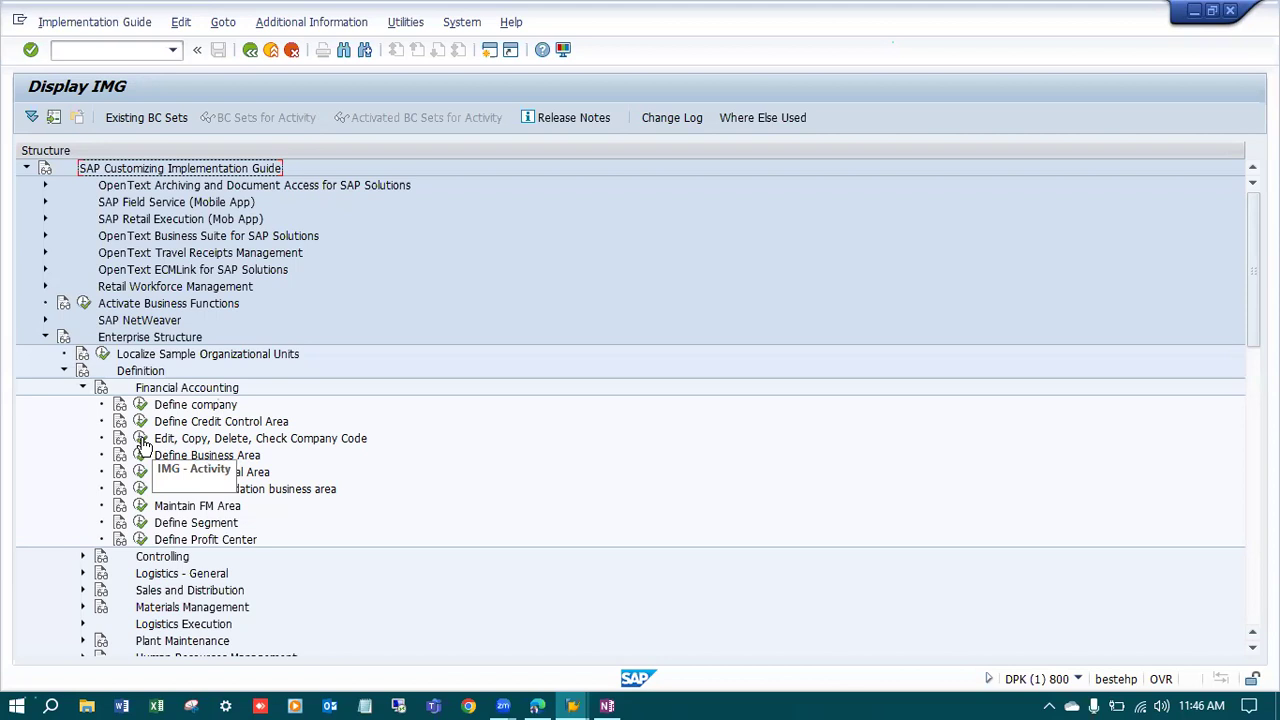
pyautogui.click(140, 439)
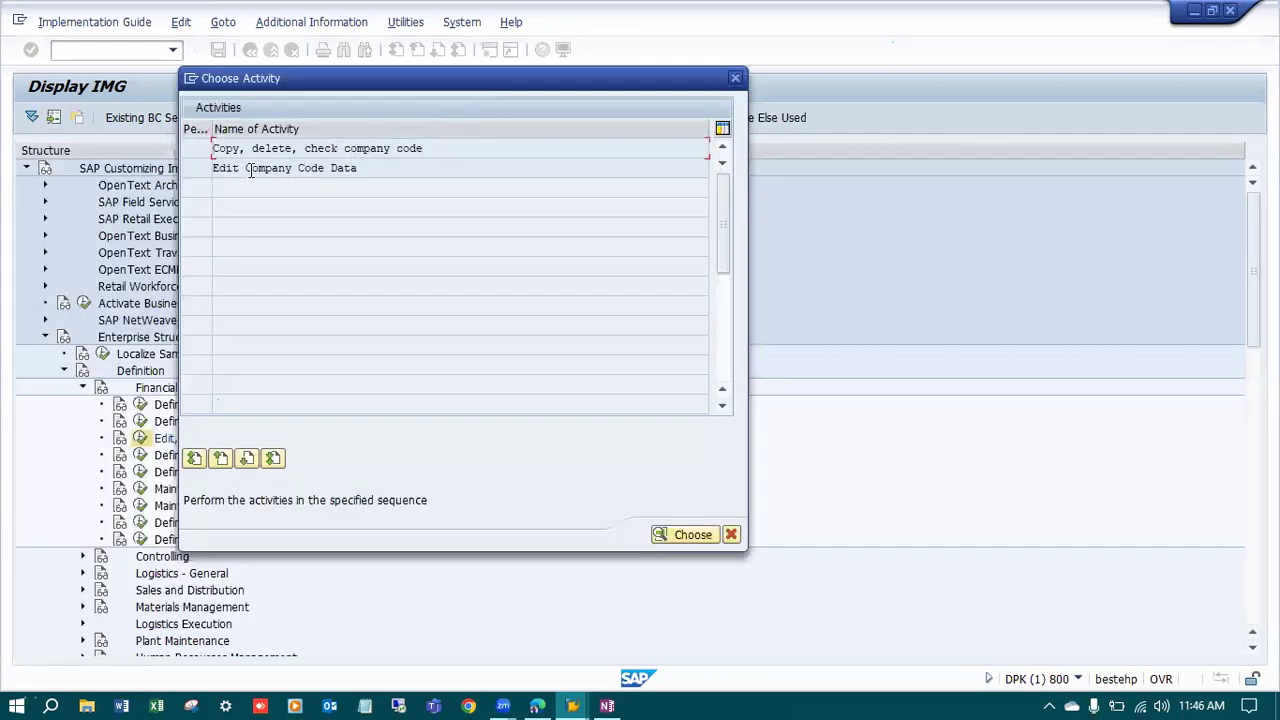
pyautogui.doubleClick(301, 169)
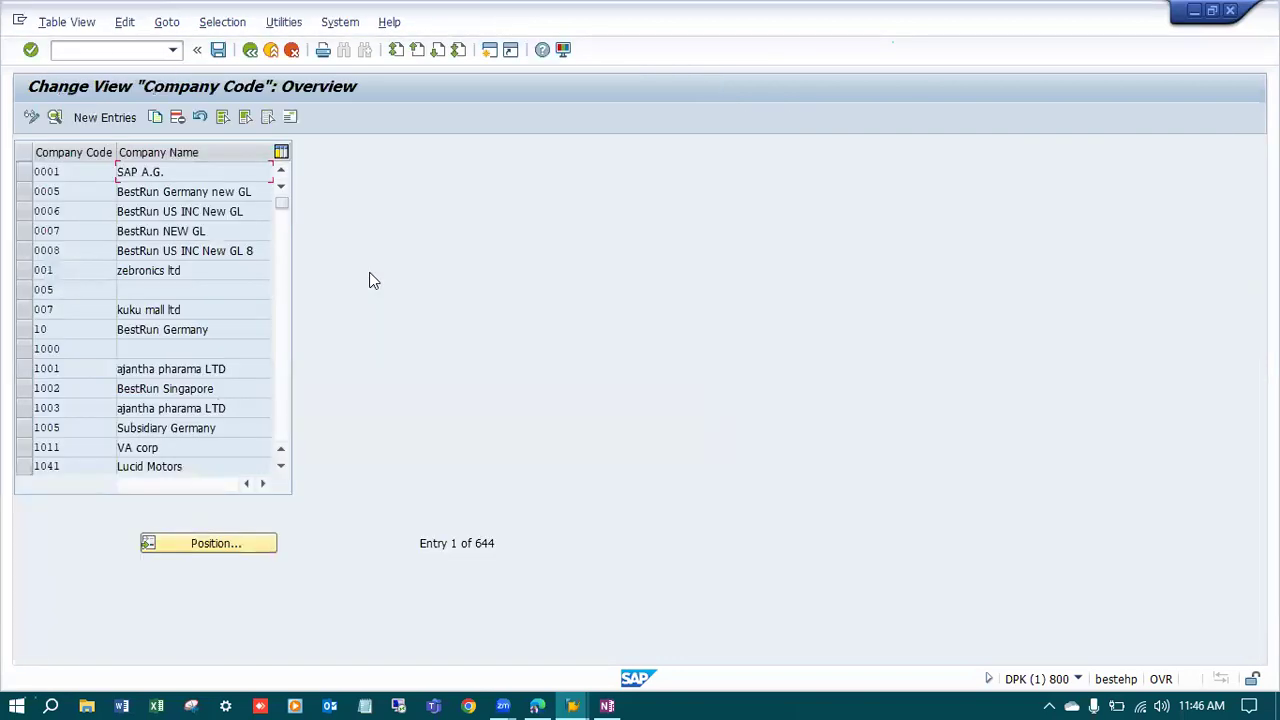
# Start a copy of company code 1000 with LX01 as the target company code.
pyautogui.click(24, 349)
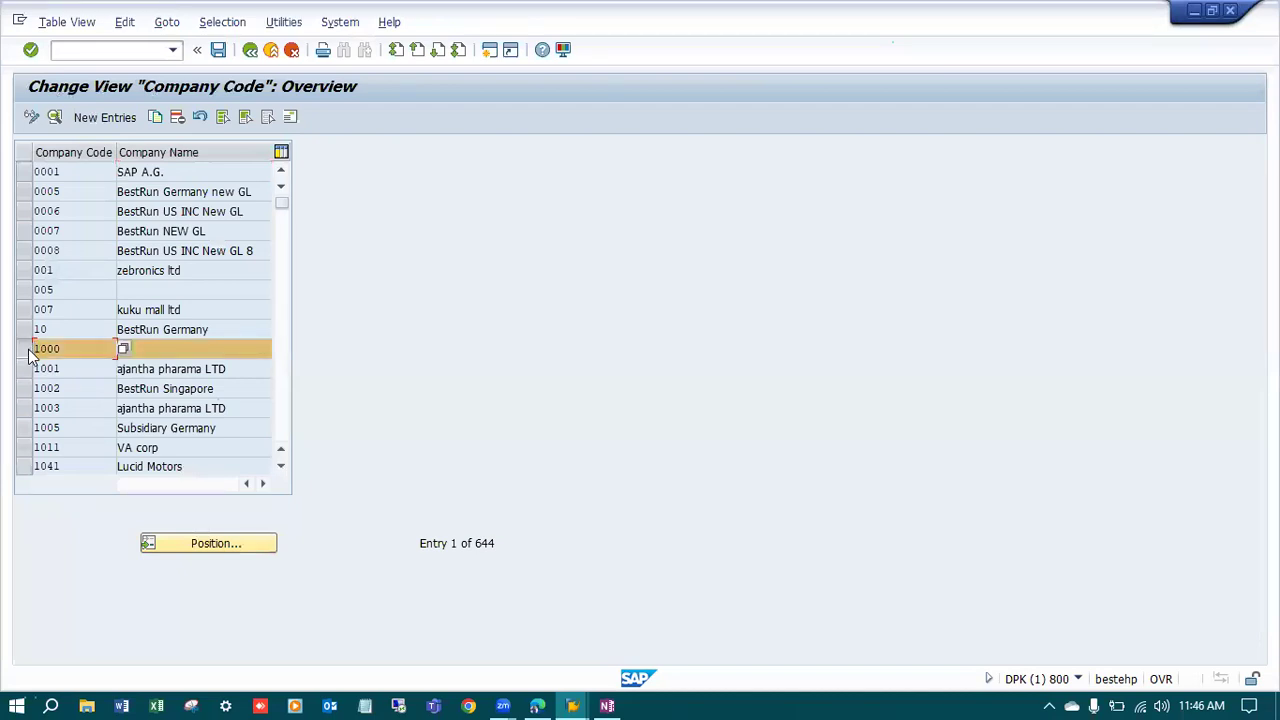
pyautogui.click(155, 117)
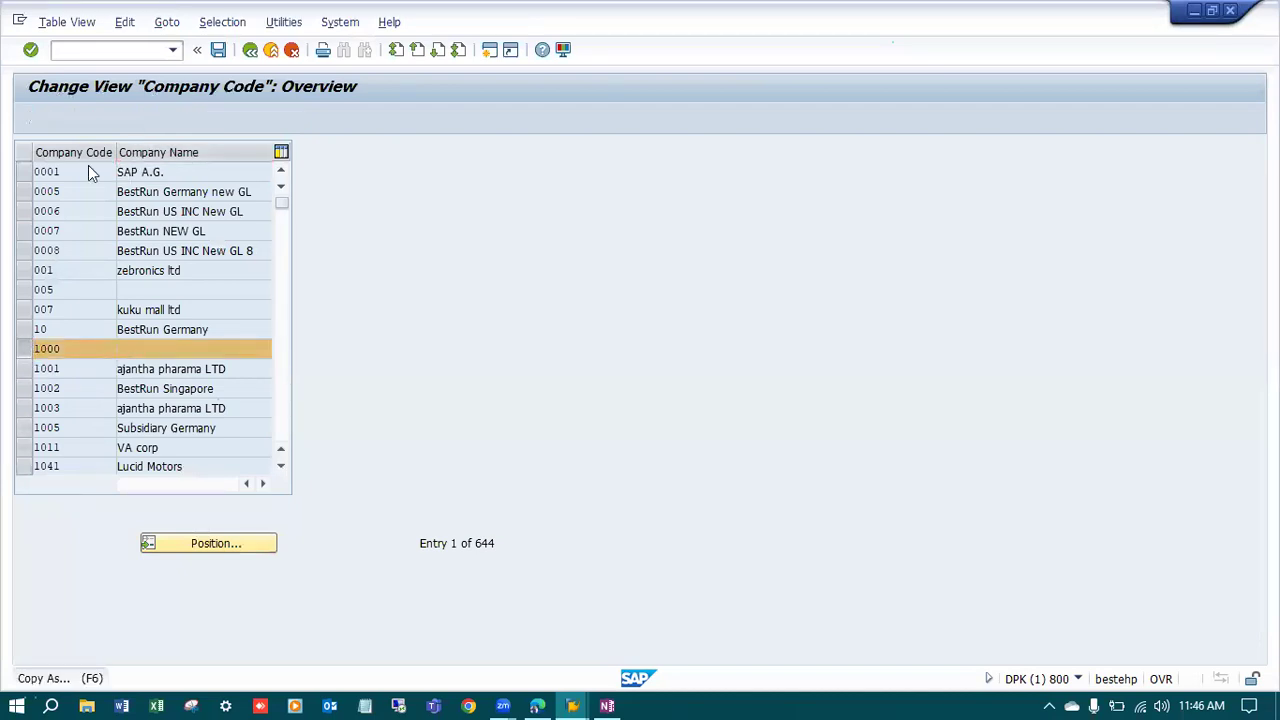
pyautogui.press('Delete')
pyautogui.press('Delete')
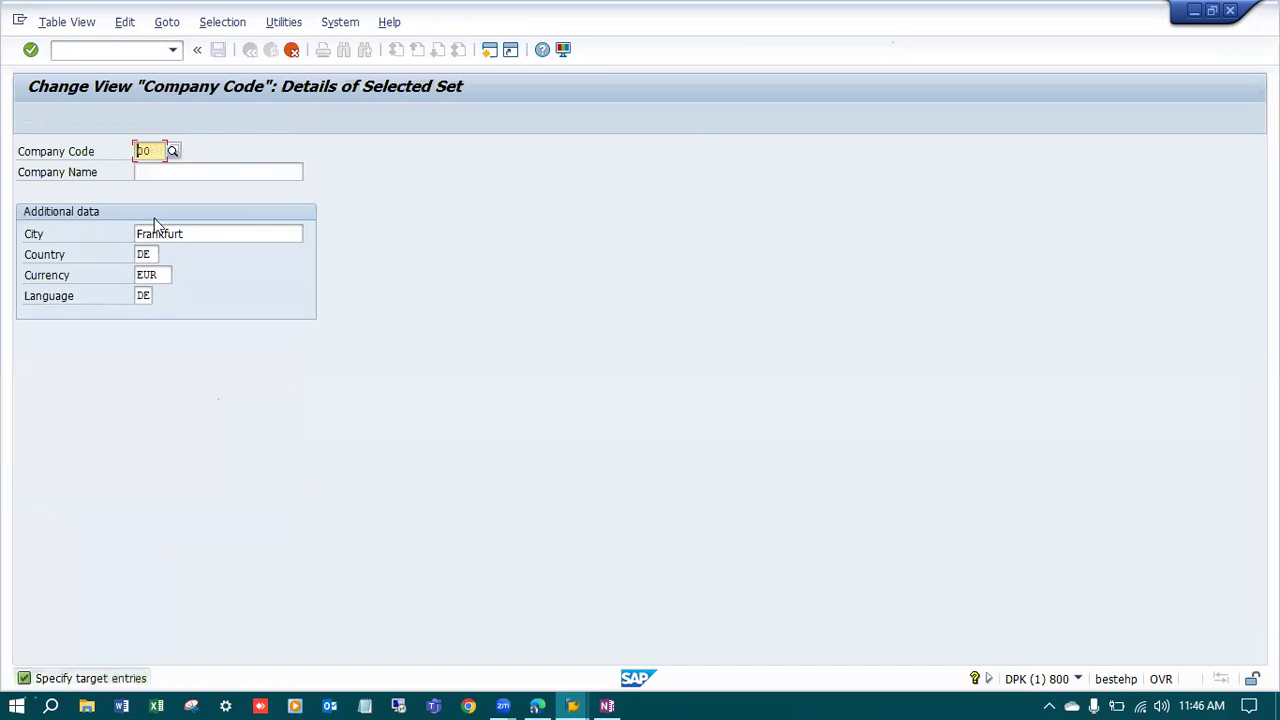
pyautogui.write('1X')
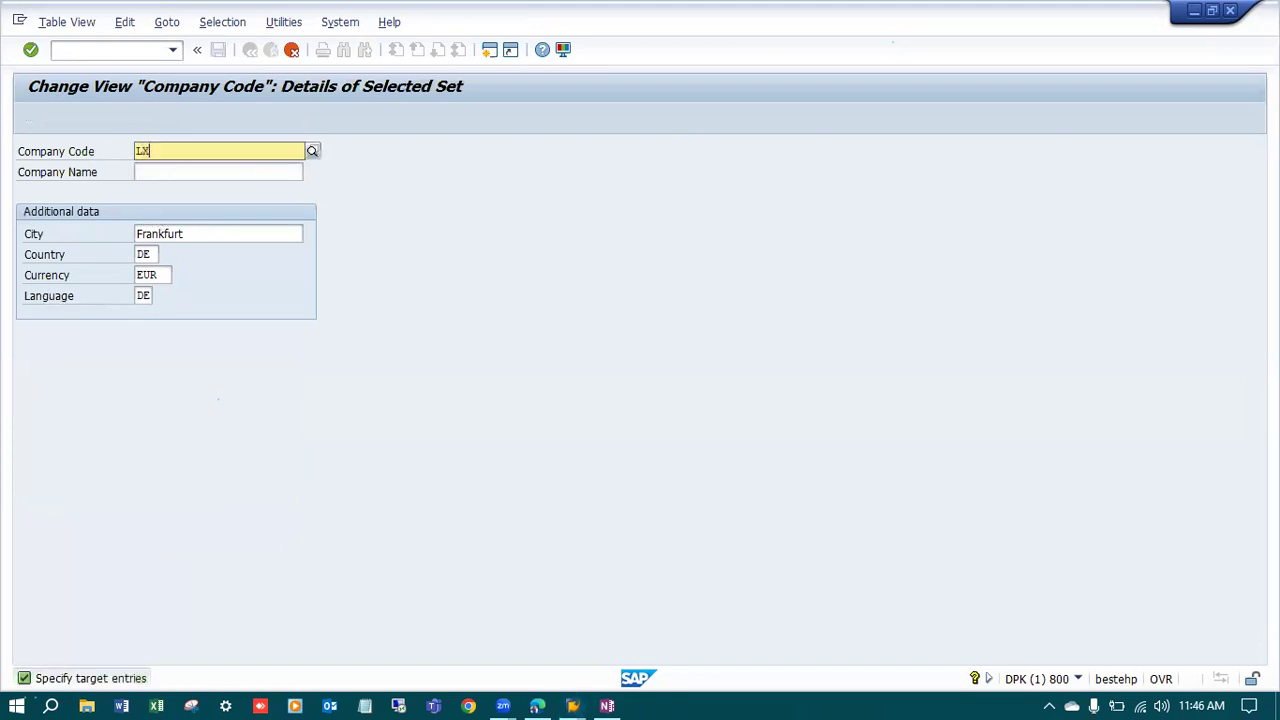
pyautogui.write('01')
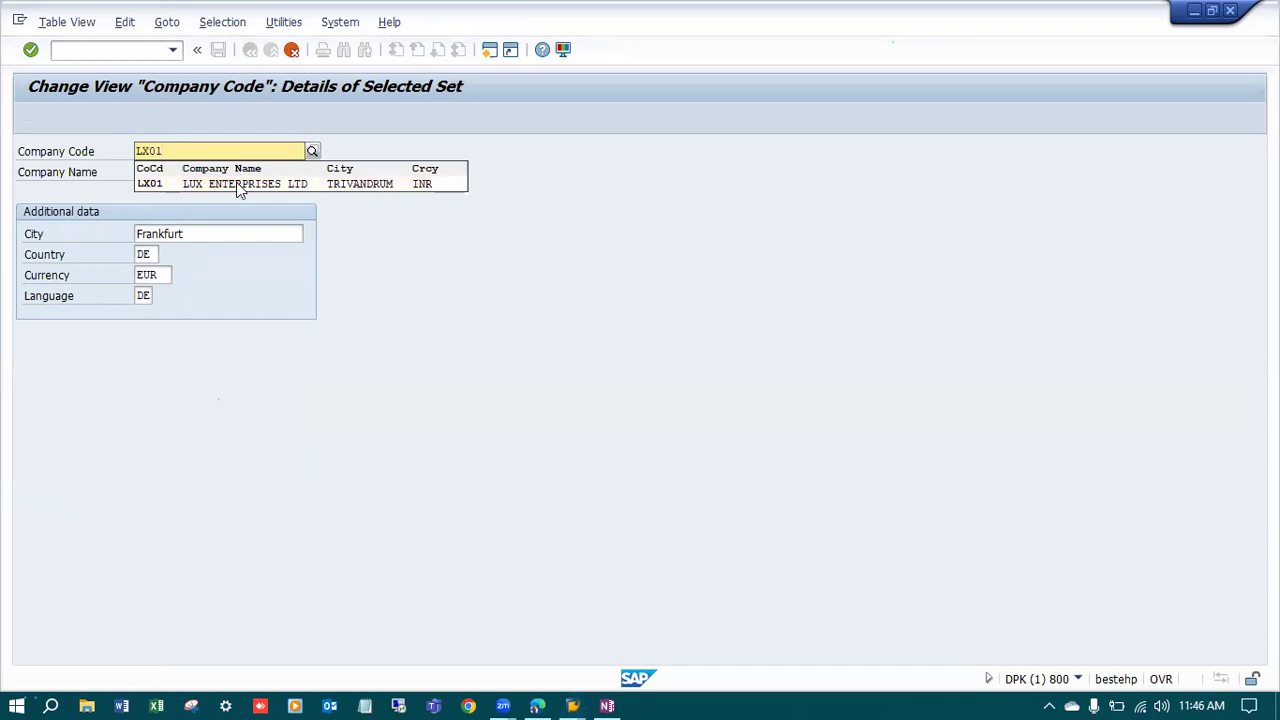
pyautogui.click(236, 182)
pyautogui.click(231, 171)
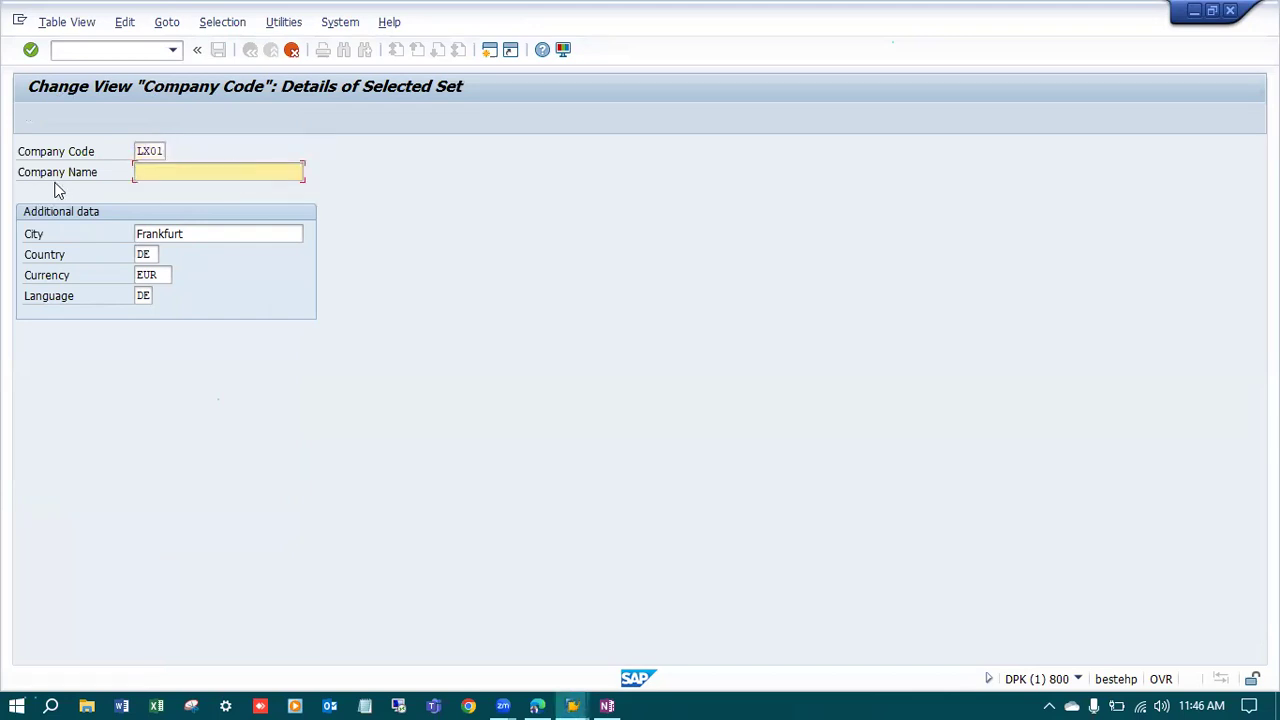
# Set the copied entry's company name to Sri Enterprises Pvt Lts, city to Hyderabad and country to IN.
pyautogui.write('Sri Enterprises Pvt Lts')
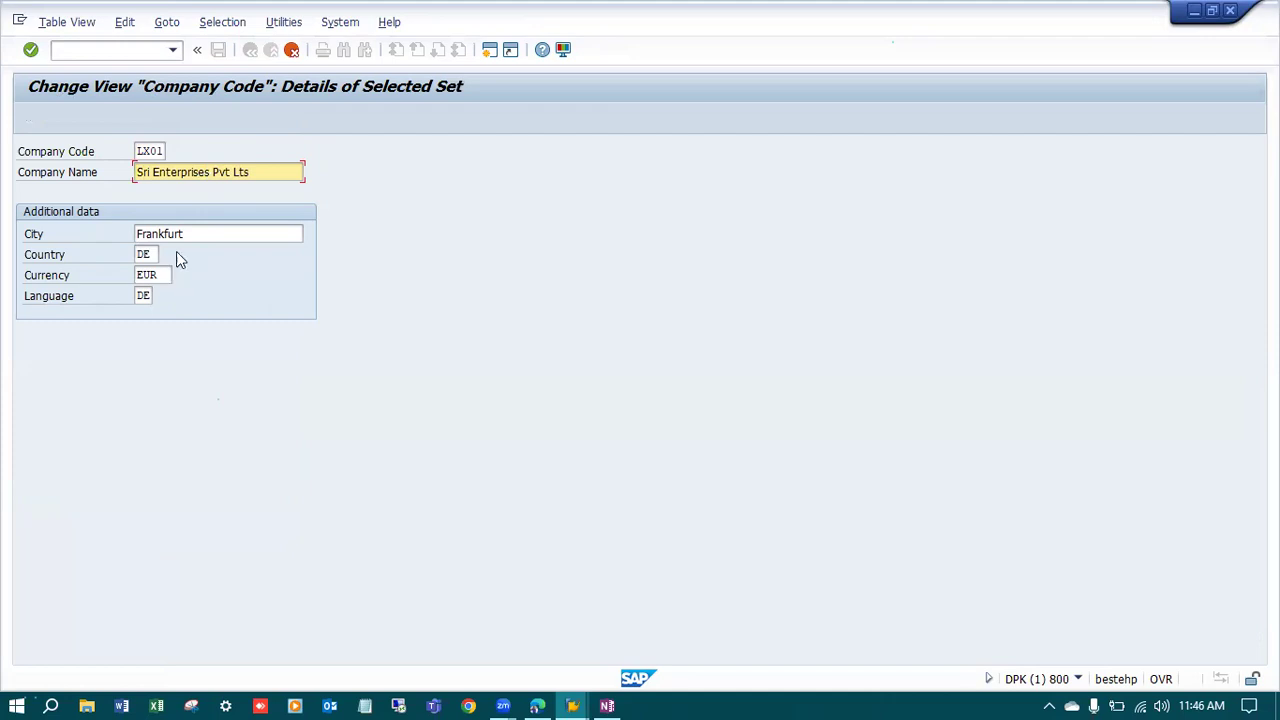
pyautogui.press('Tab')
pyautogui.press('Delete')
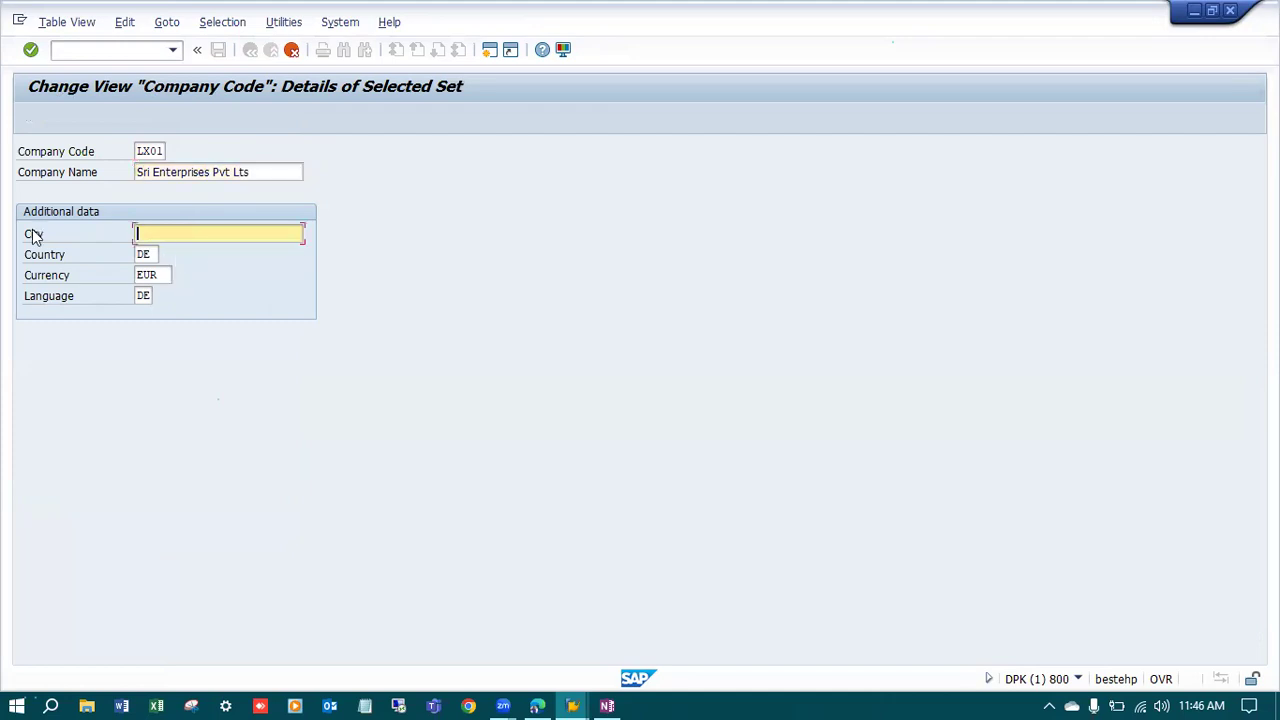
pyautogui.write('Hyderabad')
pyautogui.click(155, 254)
pyautogui.write('IN')
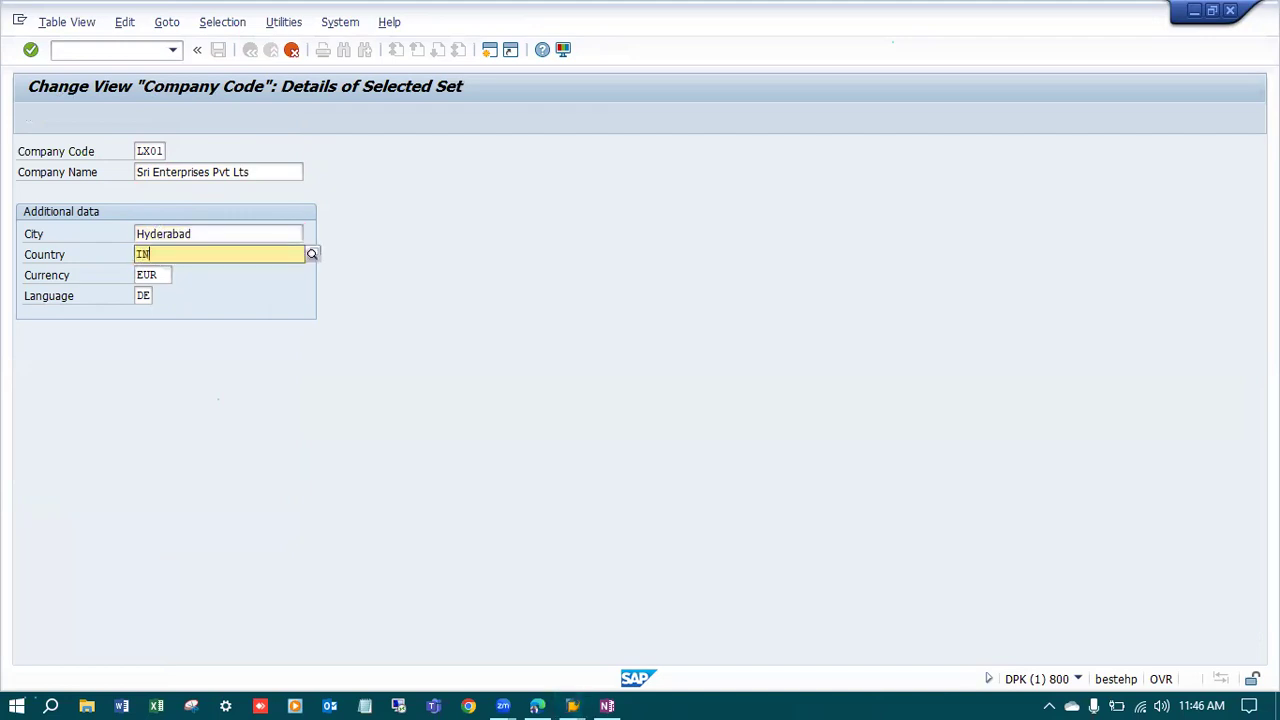
pyautogui.click(218, 382)
# Set the copied entry's currency to INR and language to EN.
pyautogui.moveTo(166, 274); pyautogui.dragTo(49, 274)
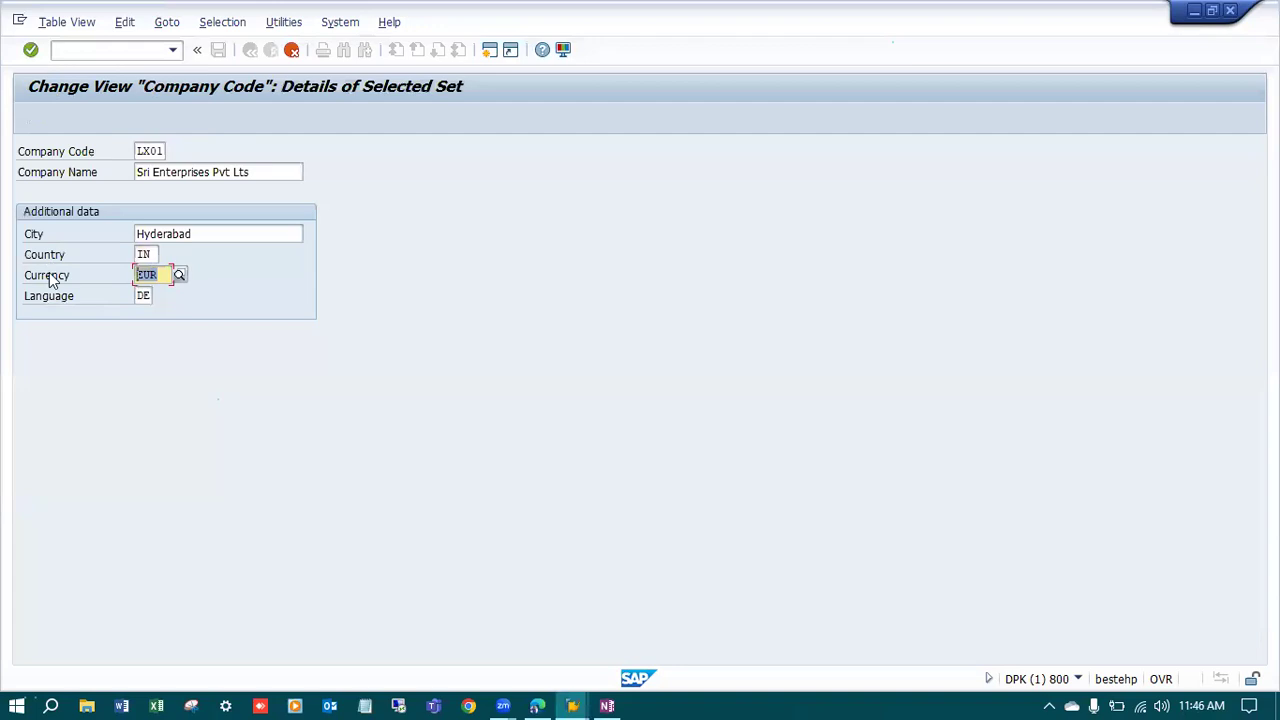
pyautogui.write('I')
pyautogui.click(163, 324)
pyautogui.click(147, 296)
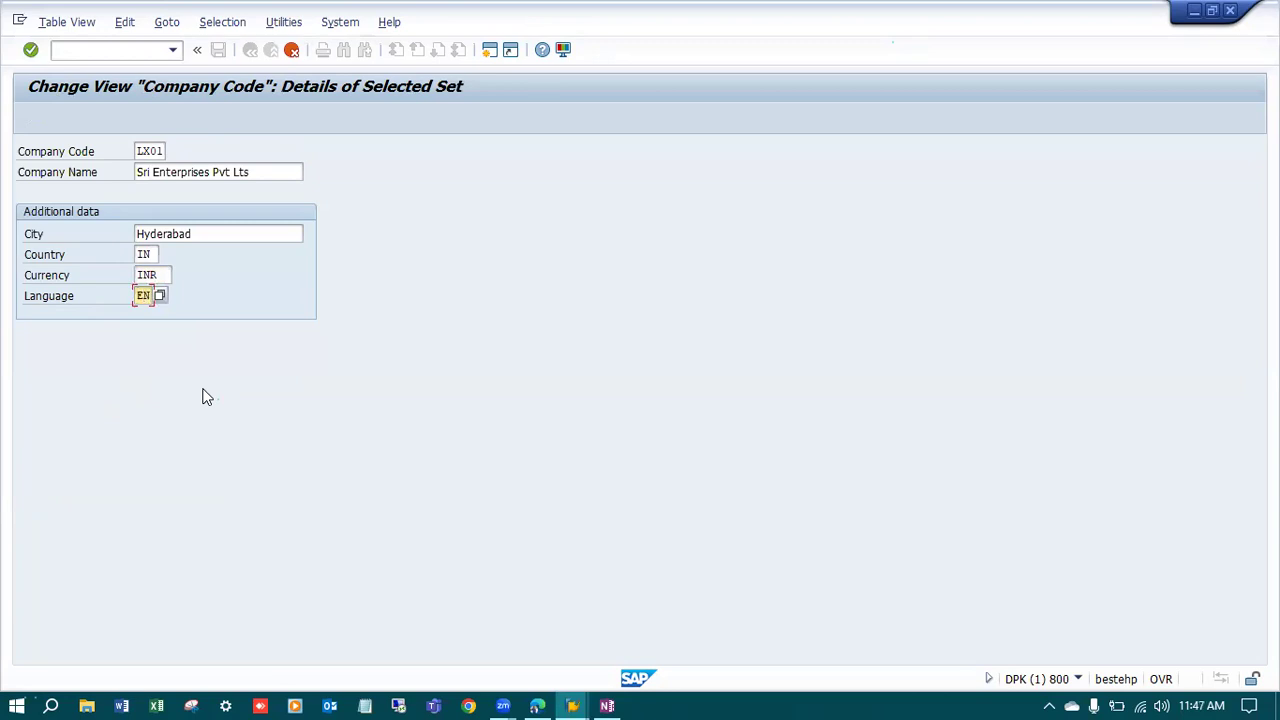
# Try to confirm the copied LX01 entry, and cancel the copy.
pyautogui.press('Return')
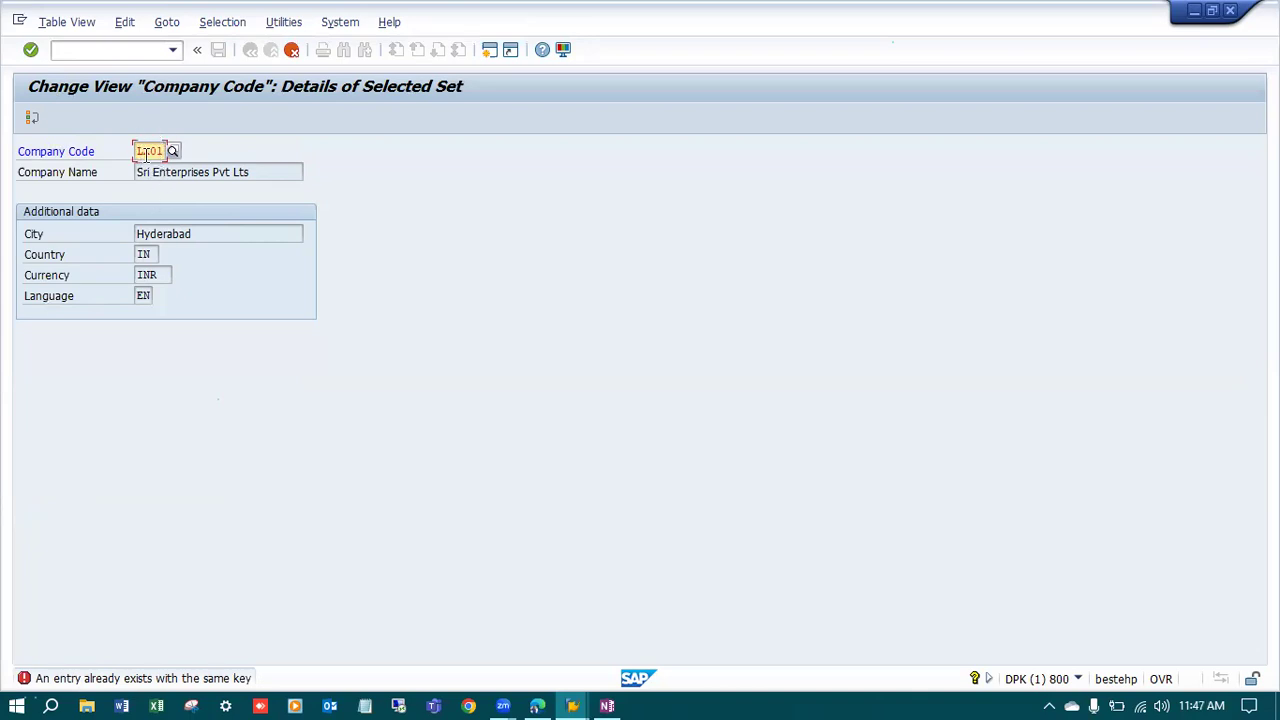
pyautogui.click(294, 53)
pyautogui.click(268, 349)
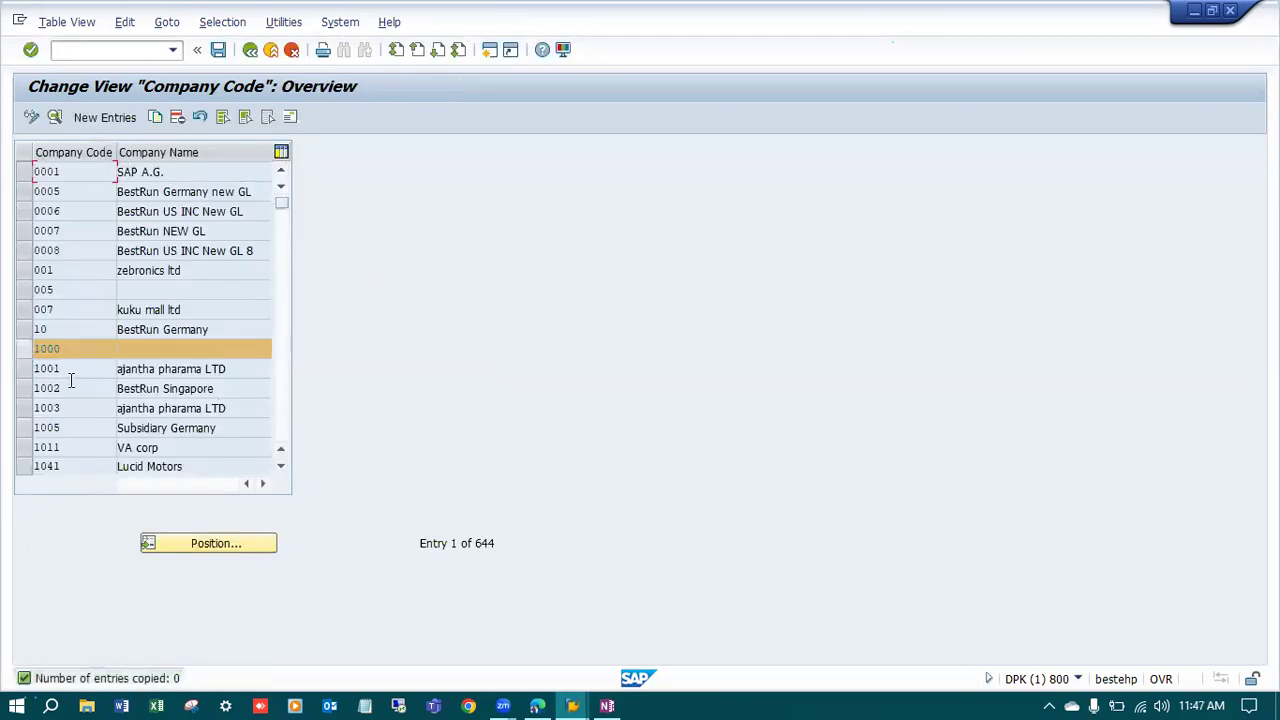
# Find company code LX01 in the company code list, view its details and return to the overview.
pyautogui.click(223, 542)
pyautogui.write('1x01')
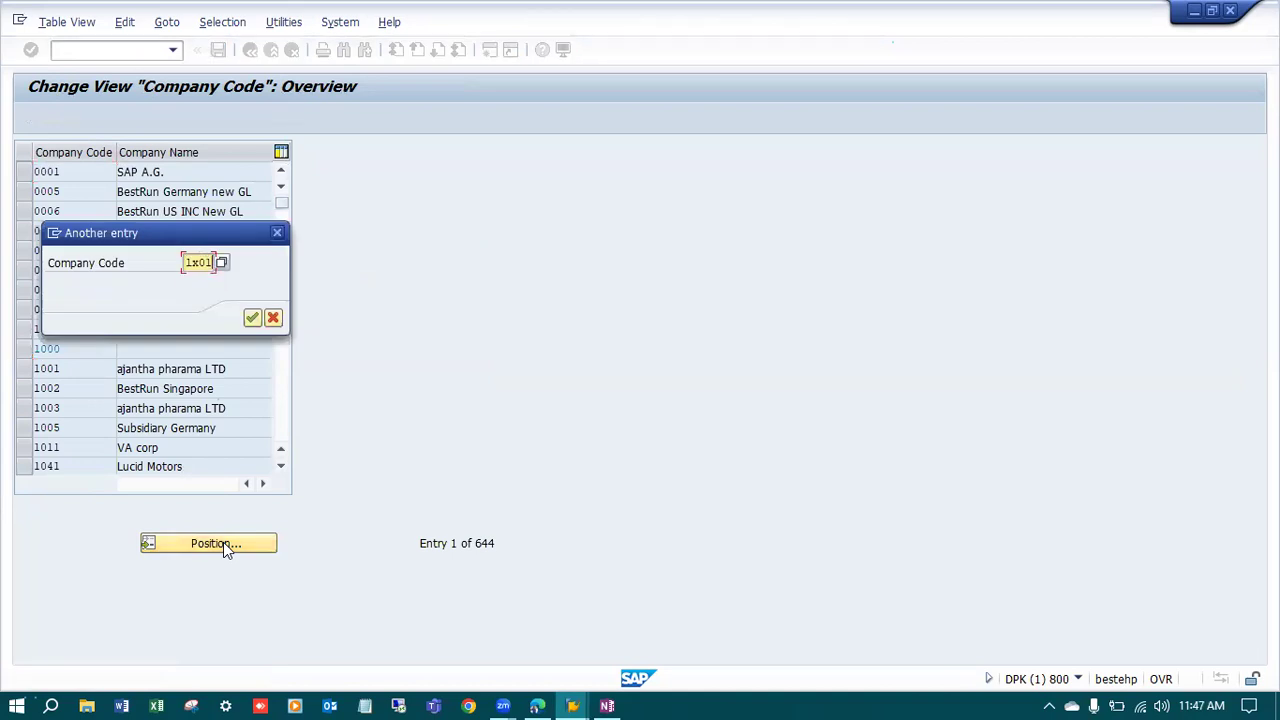
pyautogui.press('Return')
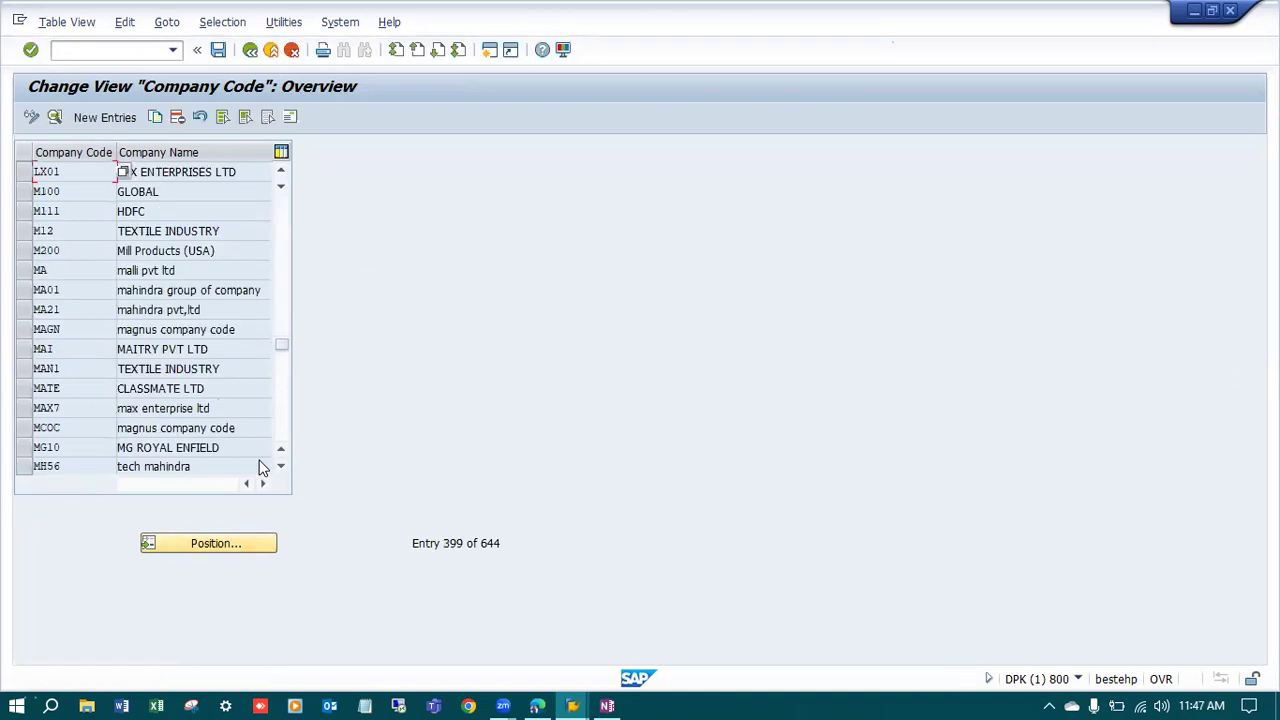
pyautogui.click(24, 172)
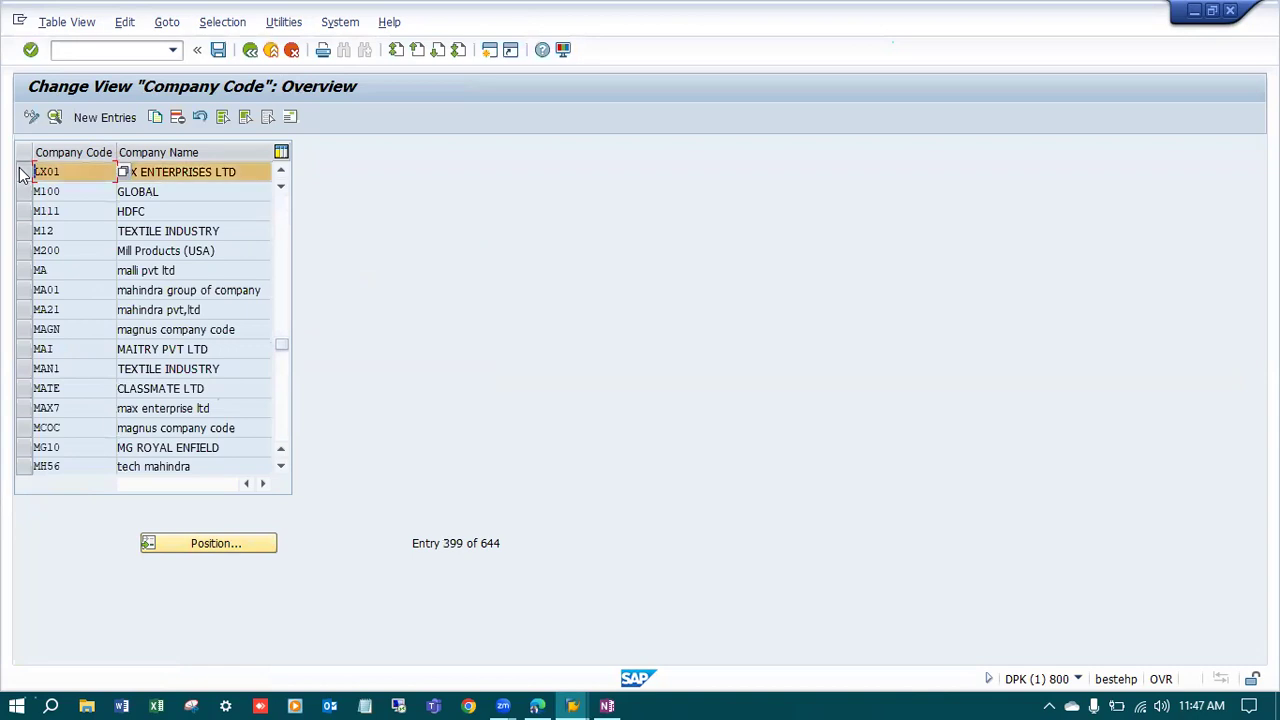
pyautogui.click(55, 118)
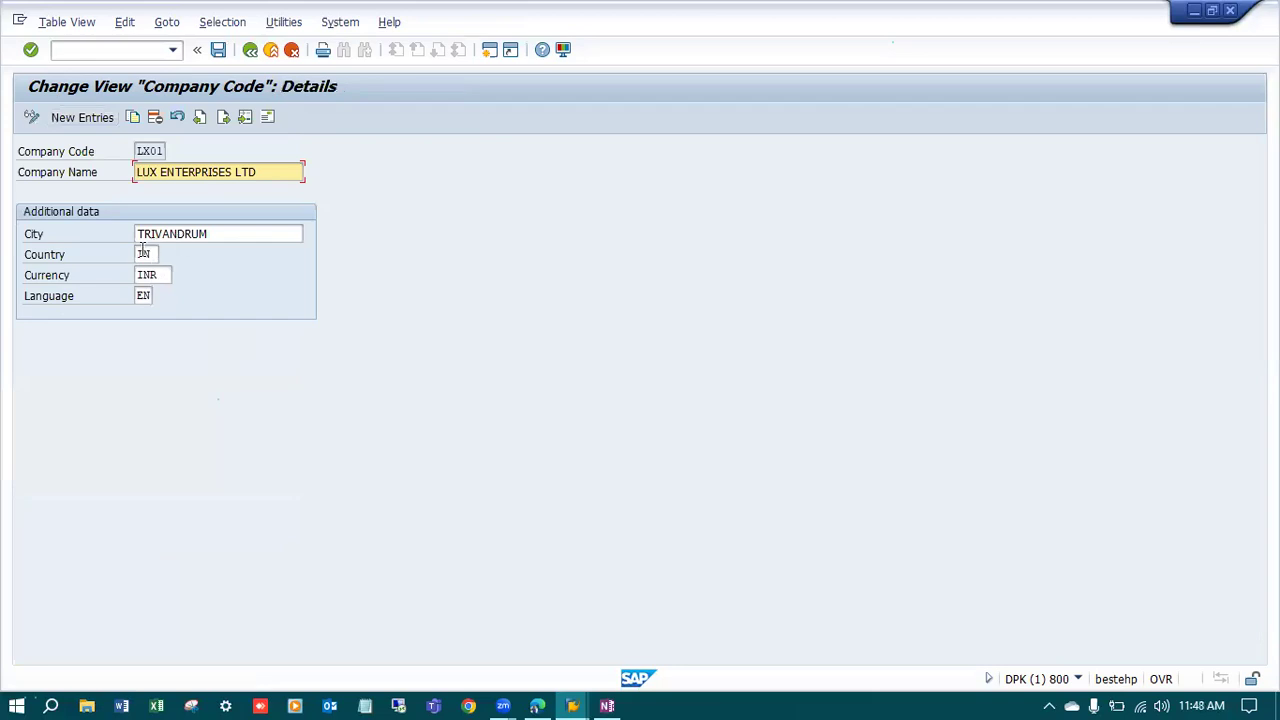
pyautogui.click(250, 51)
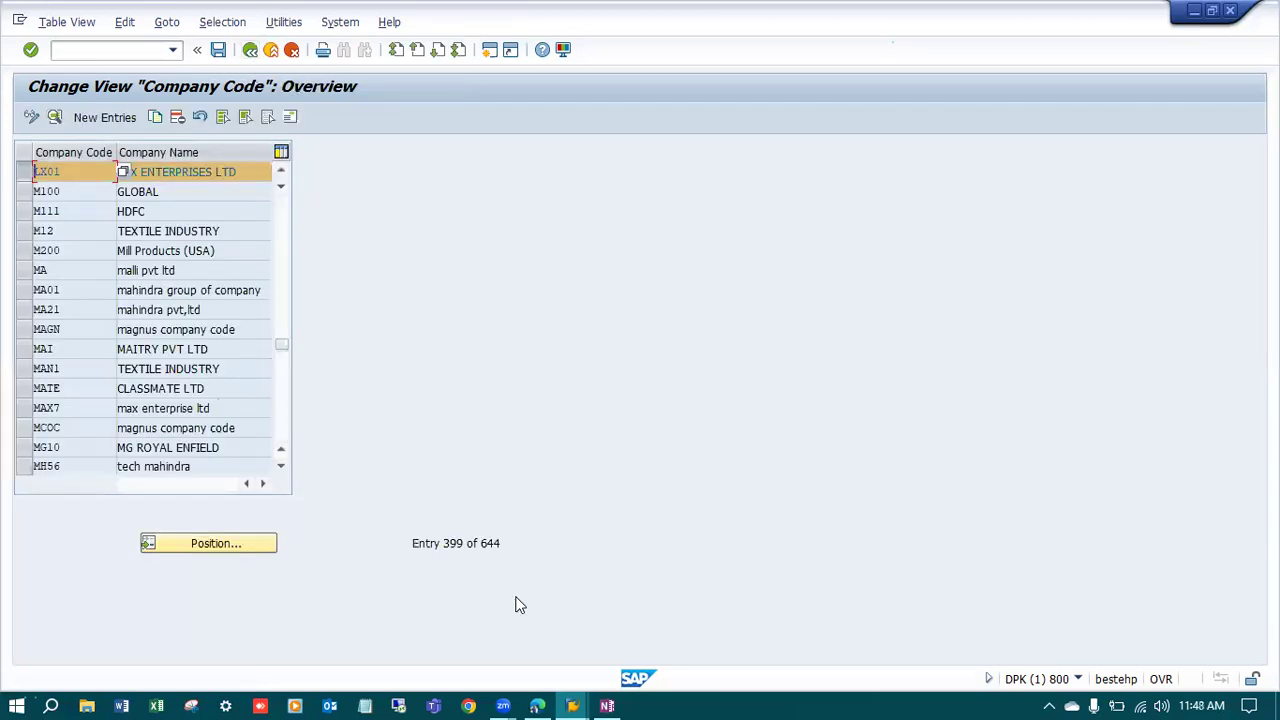
# Check the company code and production plant codes in the OneNote Define Org Units page, and return to SAP.
pyautogui.click(607, 706)
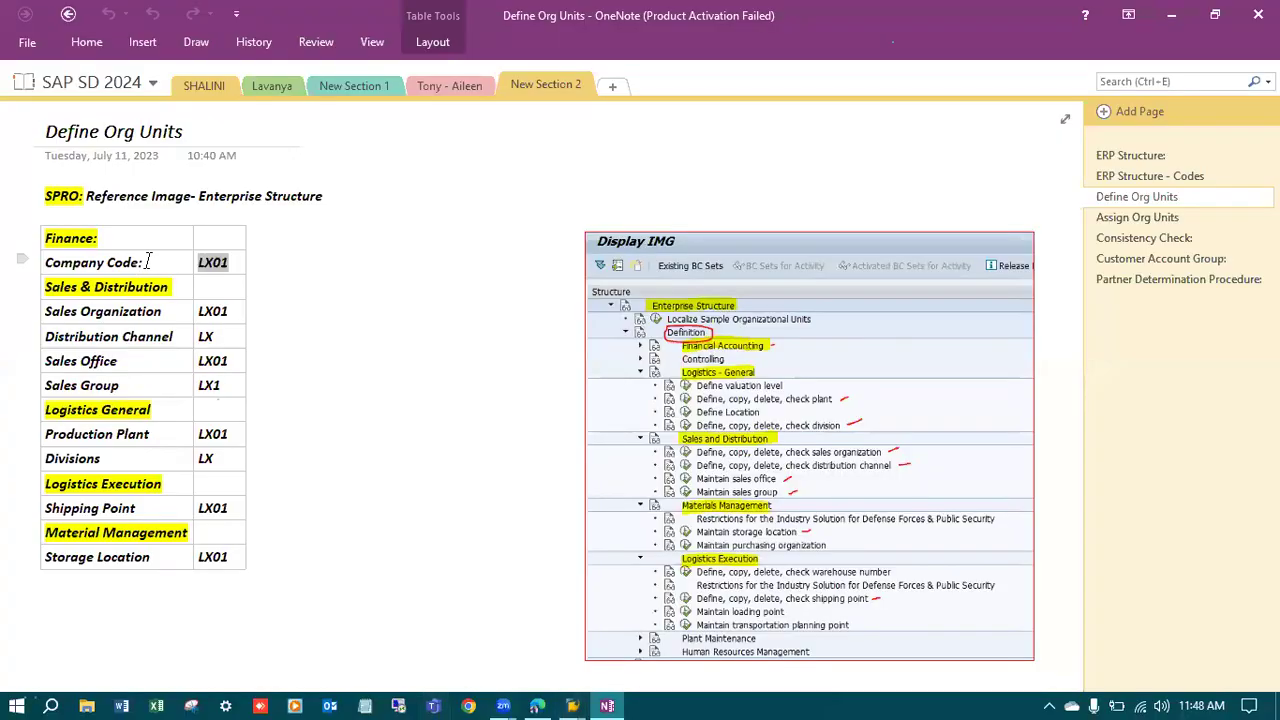
pyautogui.tripleClick(48, 264)
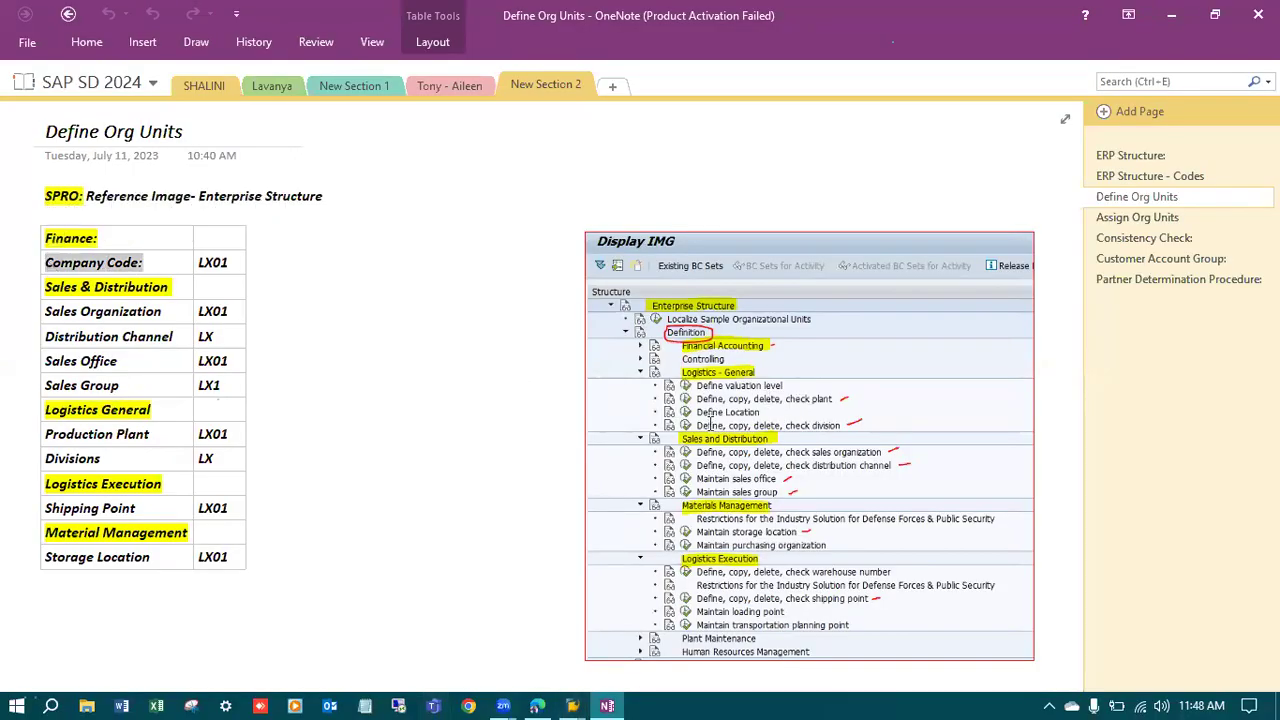
pyautogui.moveTo(45, 434); pyautogui.dragTo(213, 434)
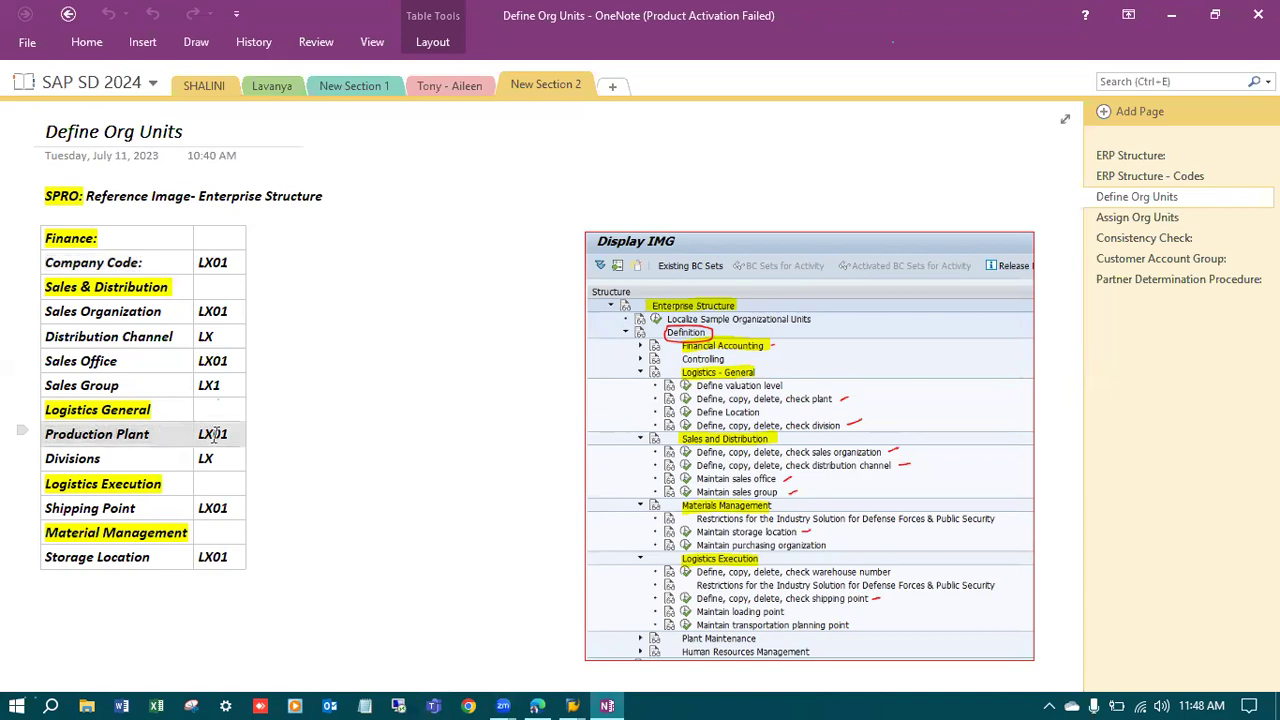
pyautogui.click(230, 434)
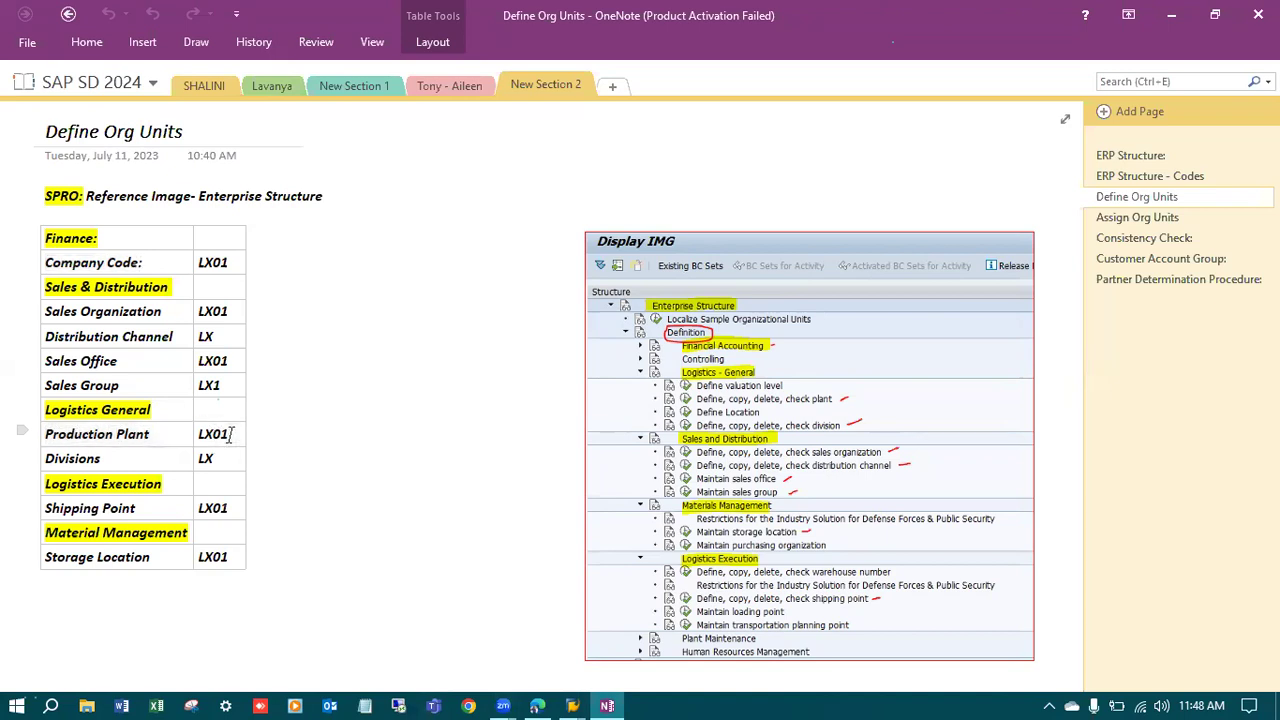
pyautogui.click(1171, 15)
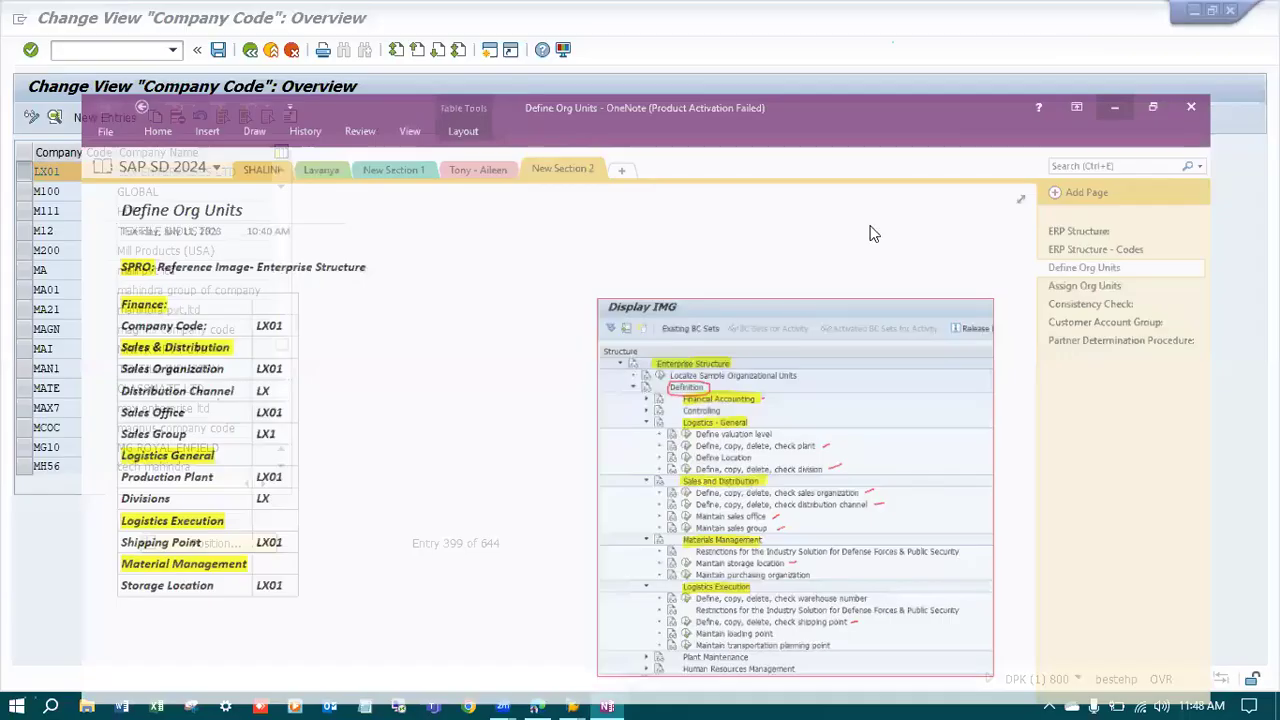
# Leave the company code activity and open Define Plant under the enterprise structure's Logistics - General definitions.
pyautogui.click(250, 50)
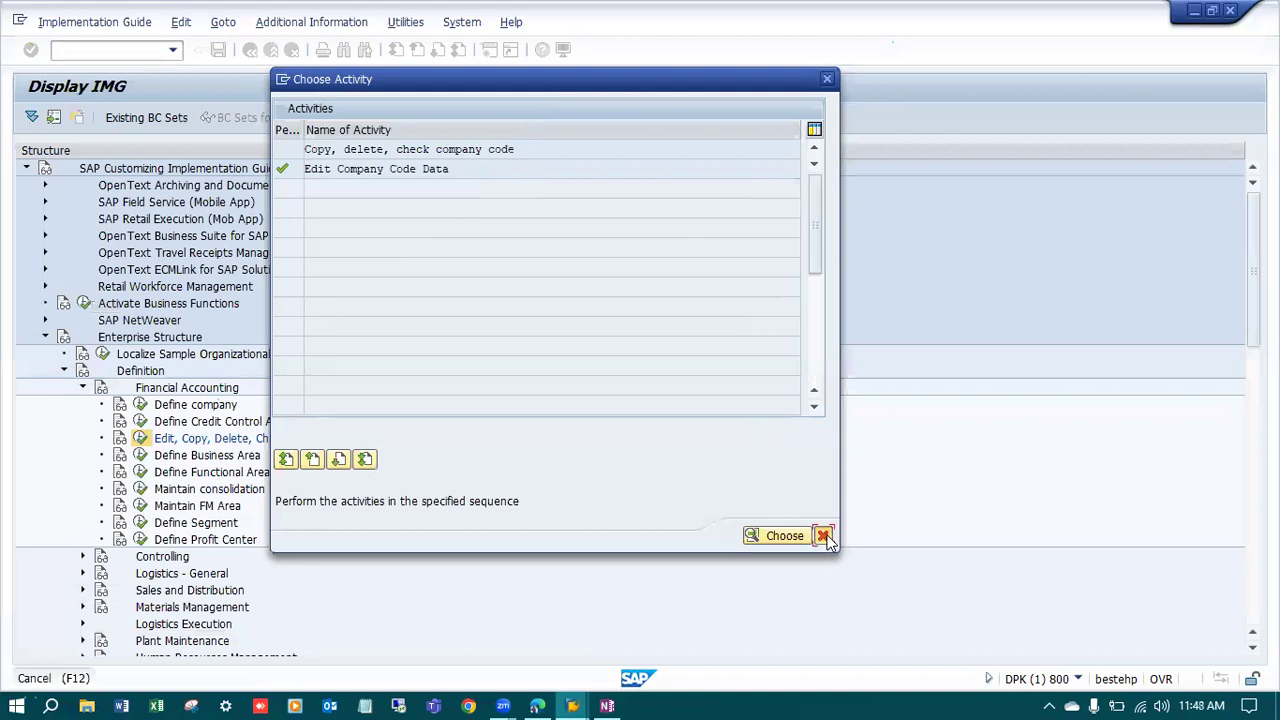
pyautogui.click(820, 533)
pyautogui.click(83, 387)
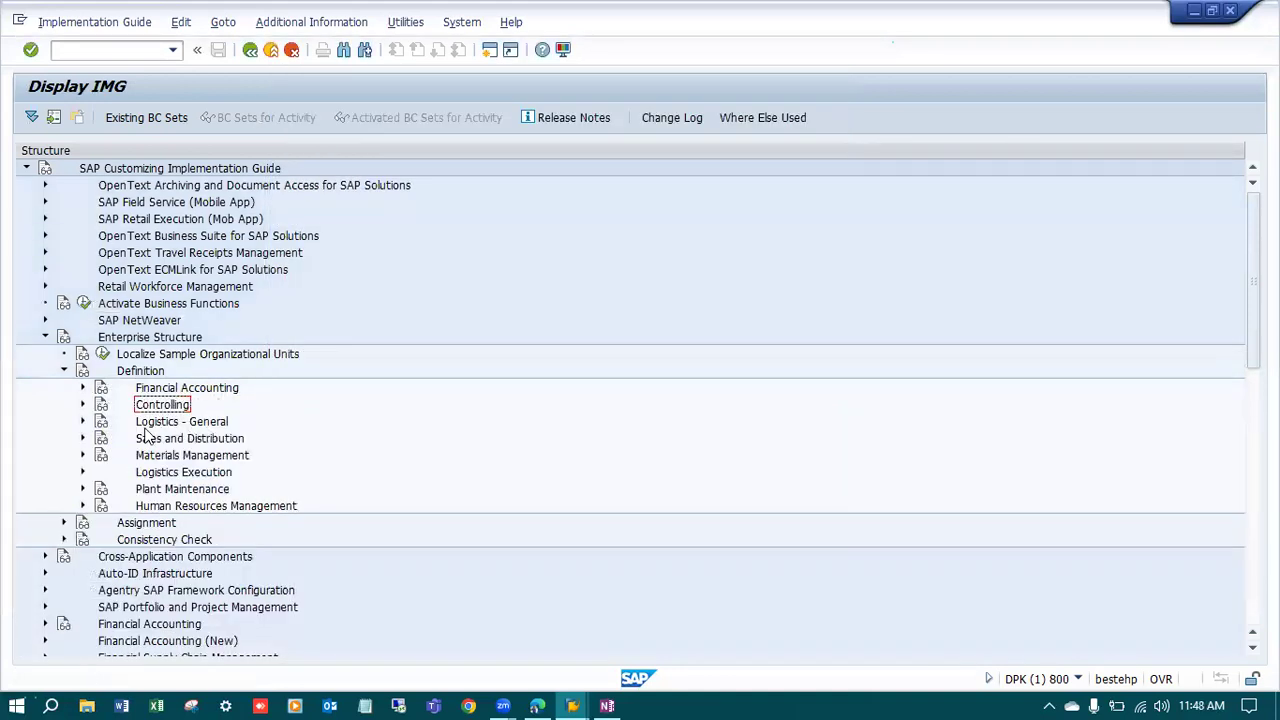
pyautogui.click(83, 421)
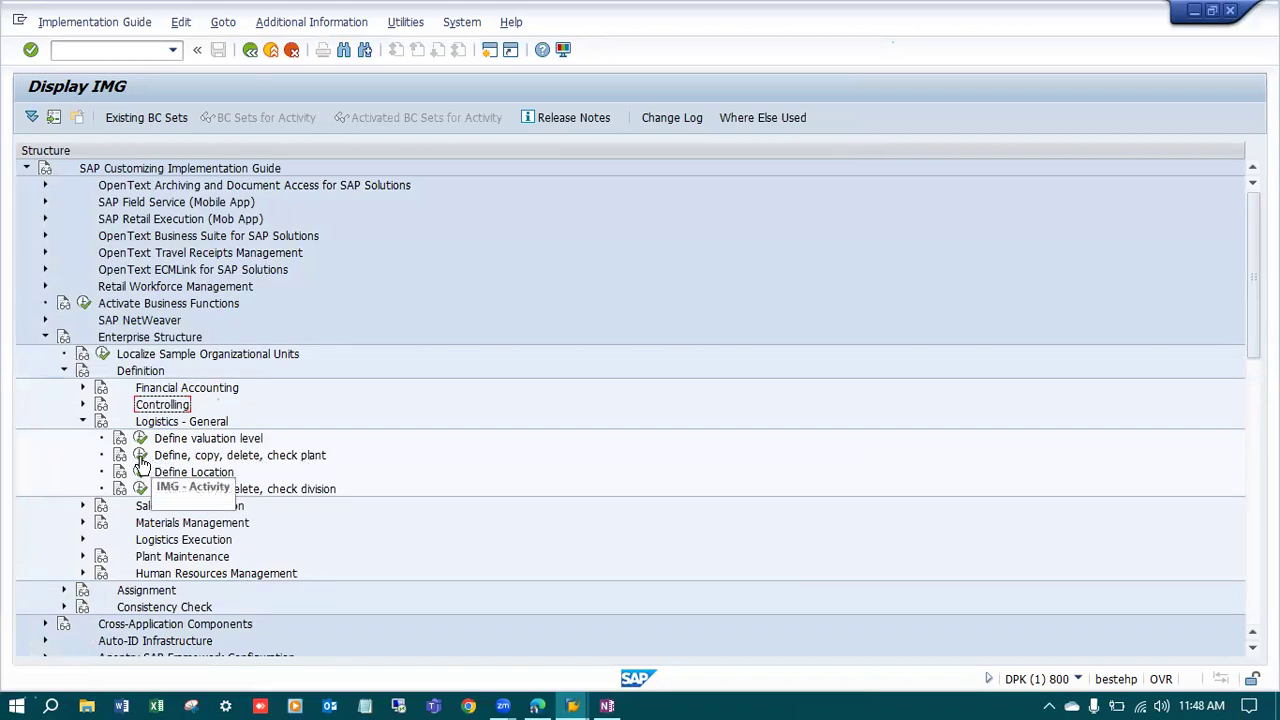
pyautogui.click(141, 458)
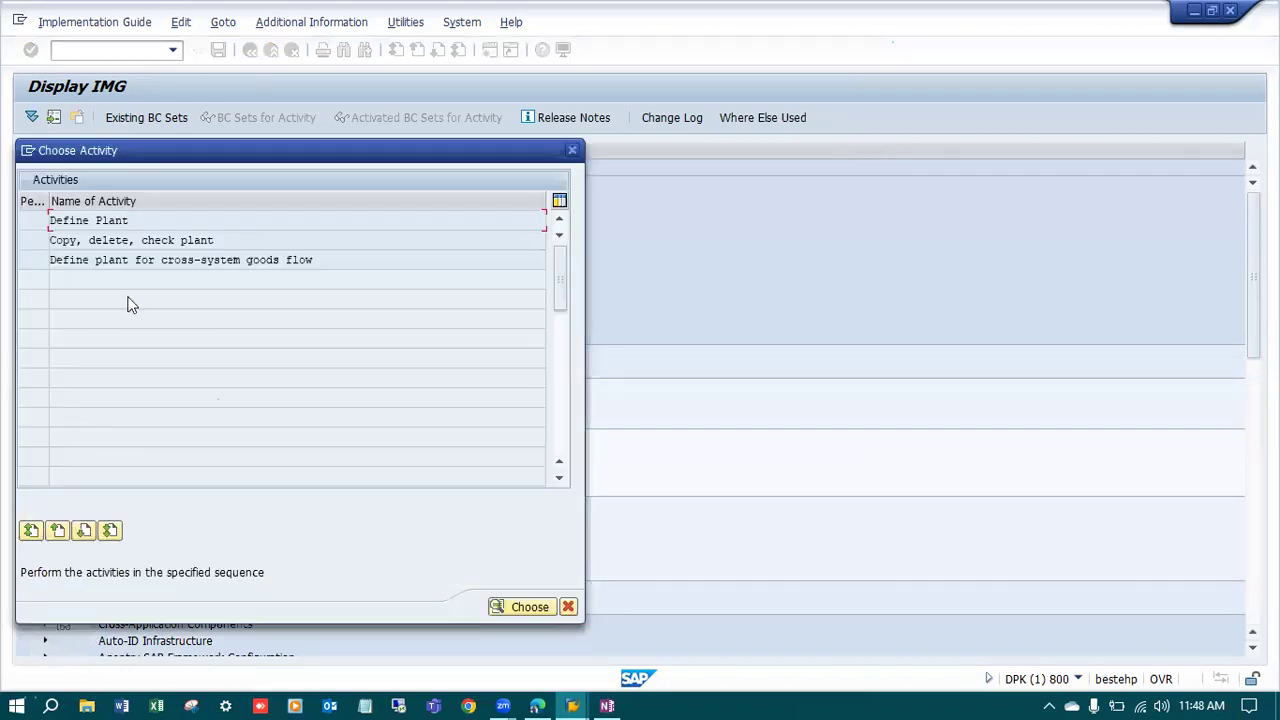
pyautogui.doubleClick(90, 219)
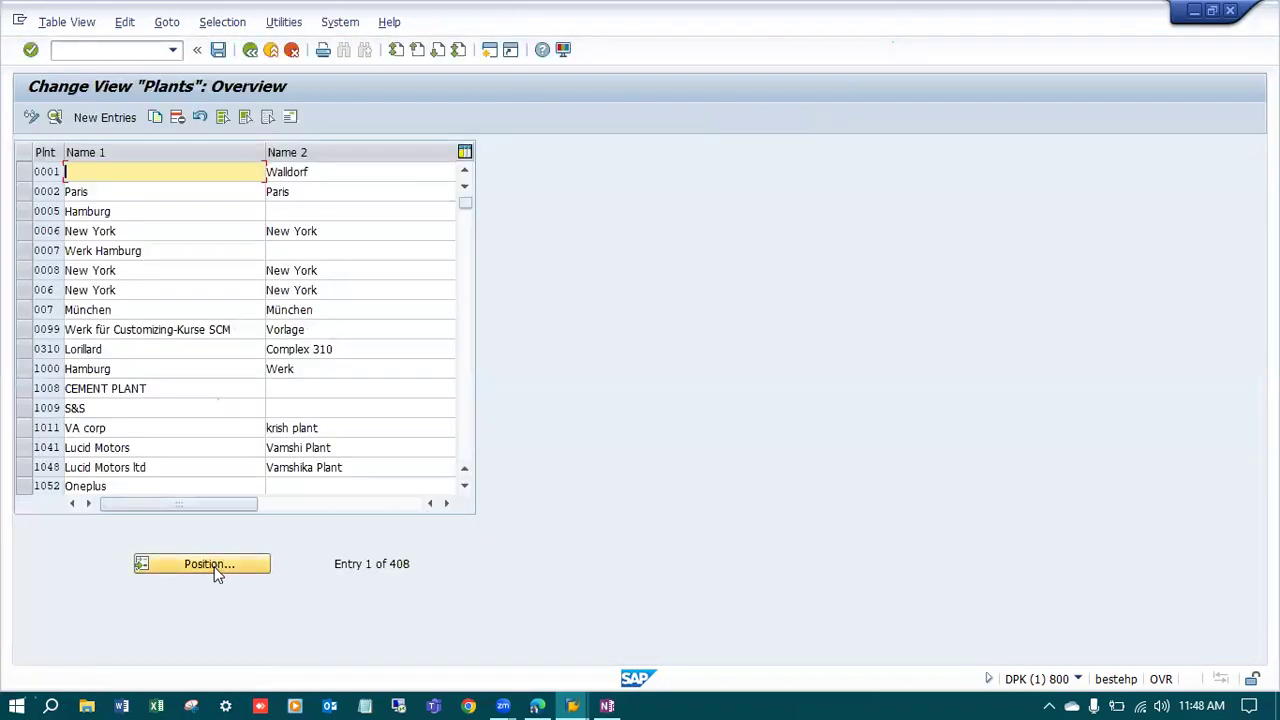
# Look up plant LX01 in the plants list, and briefly view the blank form for a new plant.
pyautogui.click(215, 566)
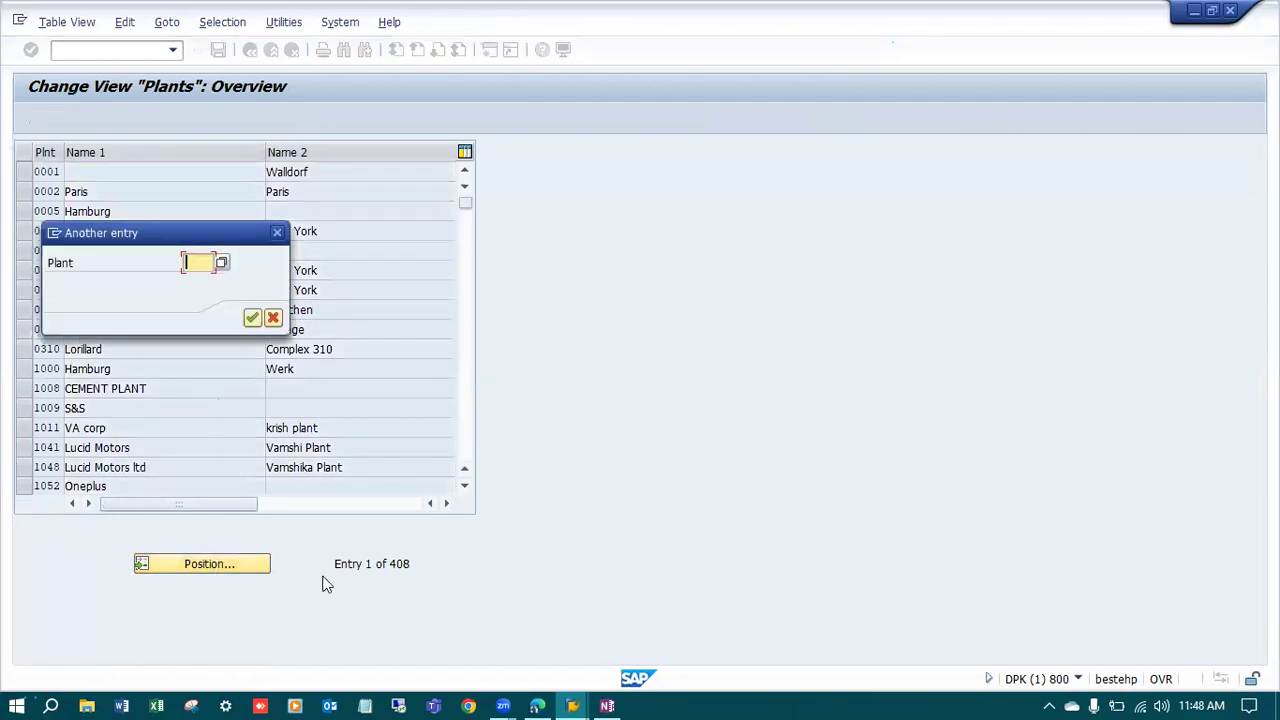
pyautogui.moveTo(249, 226); pyautogui.dragTo(561, 223)
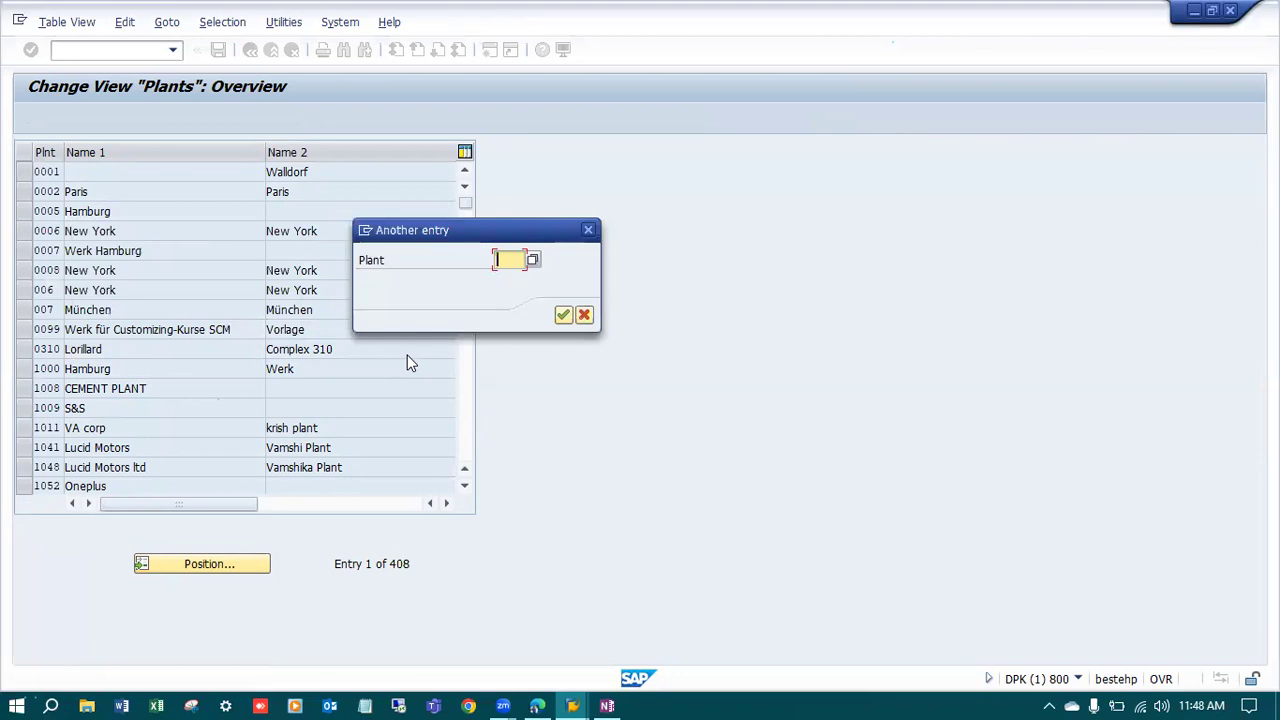
pyautogui.write('1x01')
pyautogui.click(563, 315)
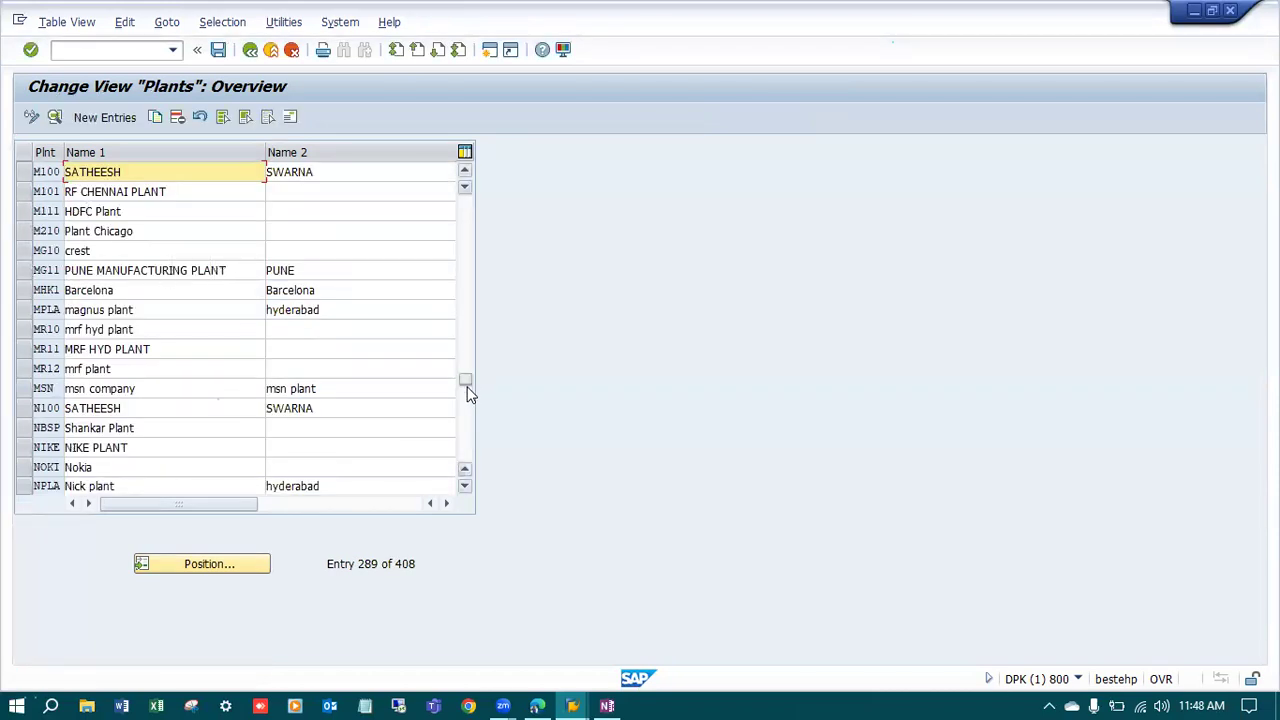
pyautogui.moveTo(465, 310); pyautogui.dragTo(481, 184)
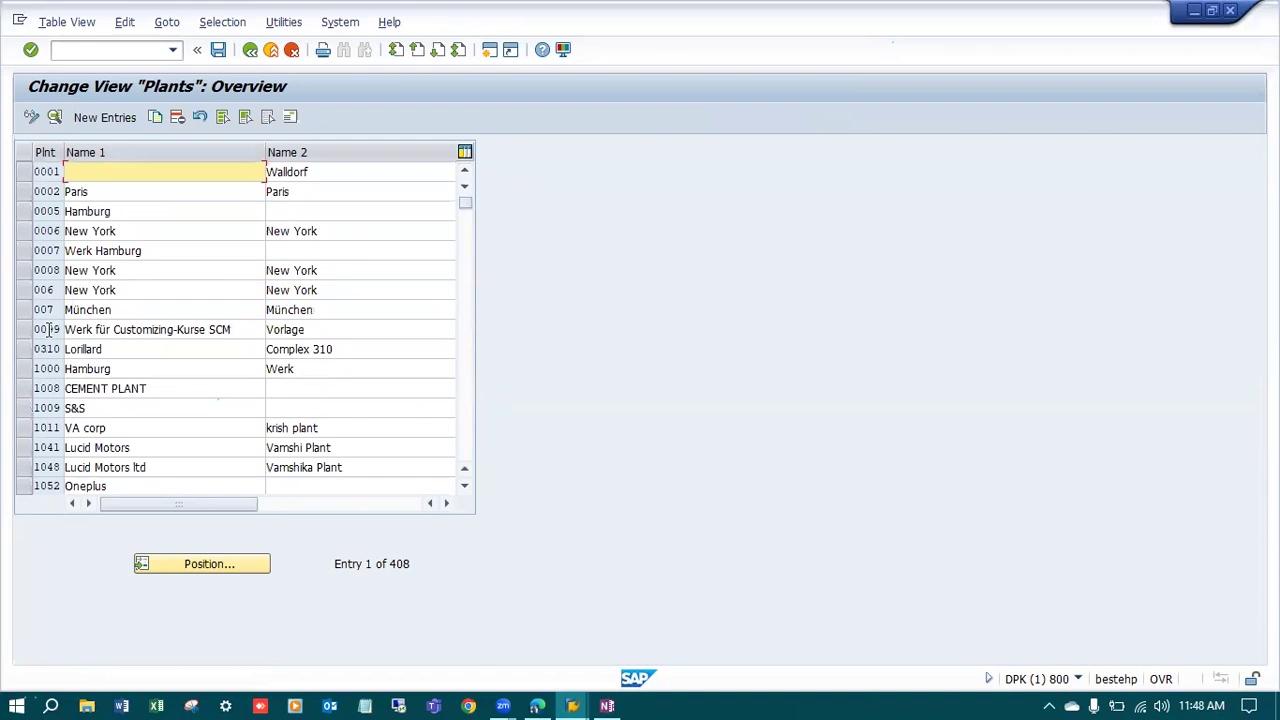
pyautogui.click(100, 118)
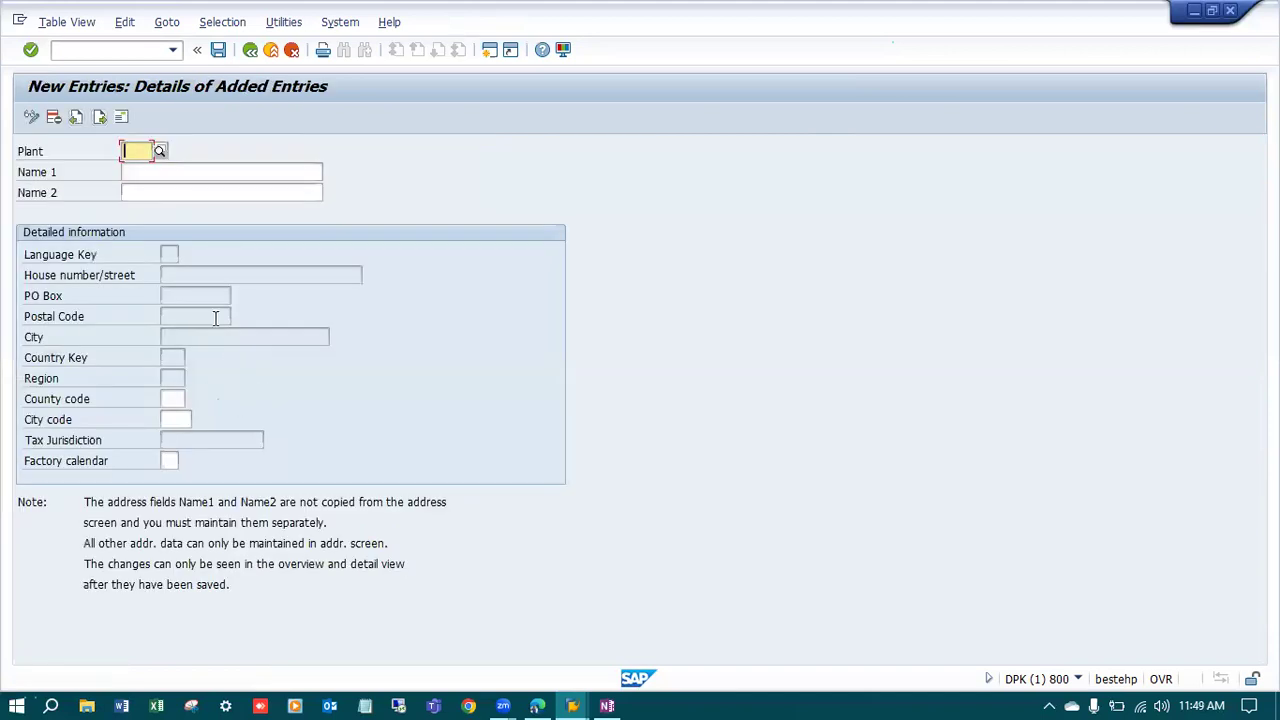
pyautogui.click(264, 52)
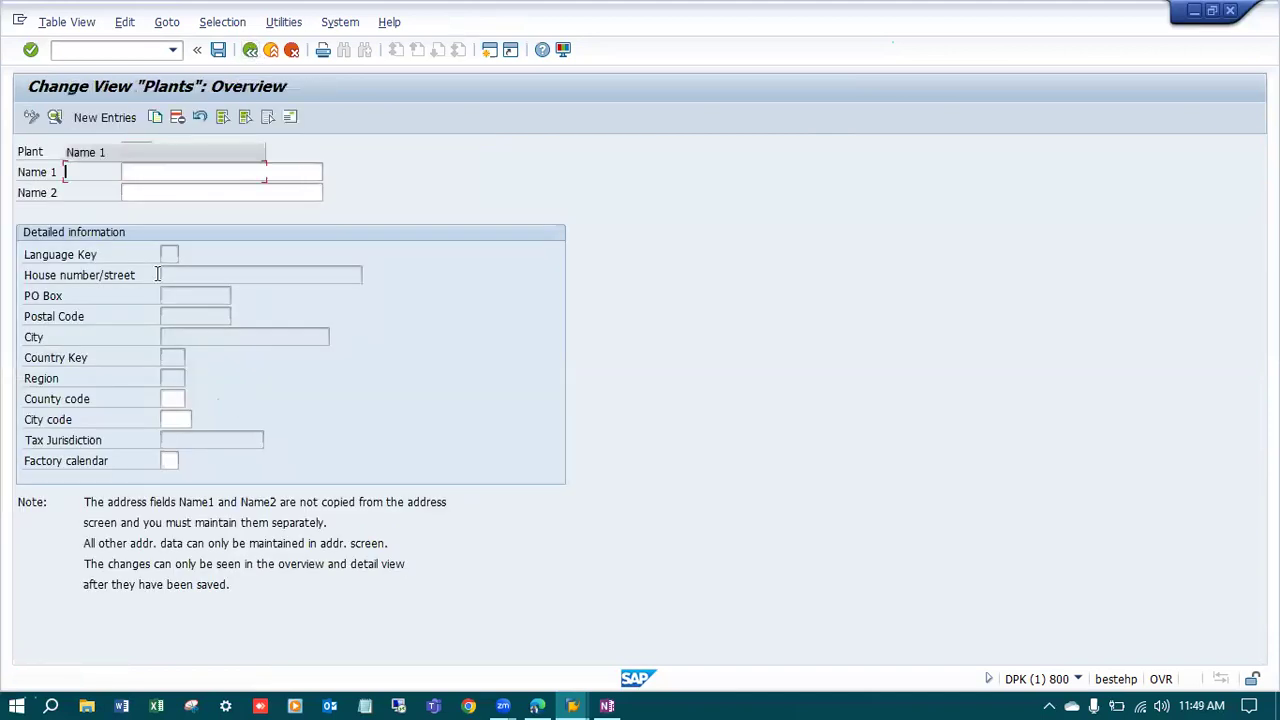
# Start a copy of plant 1000 (Hamburg) with LX01 as the target plant.
pyautogui.click(23, 368)
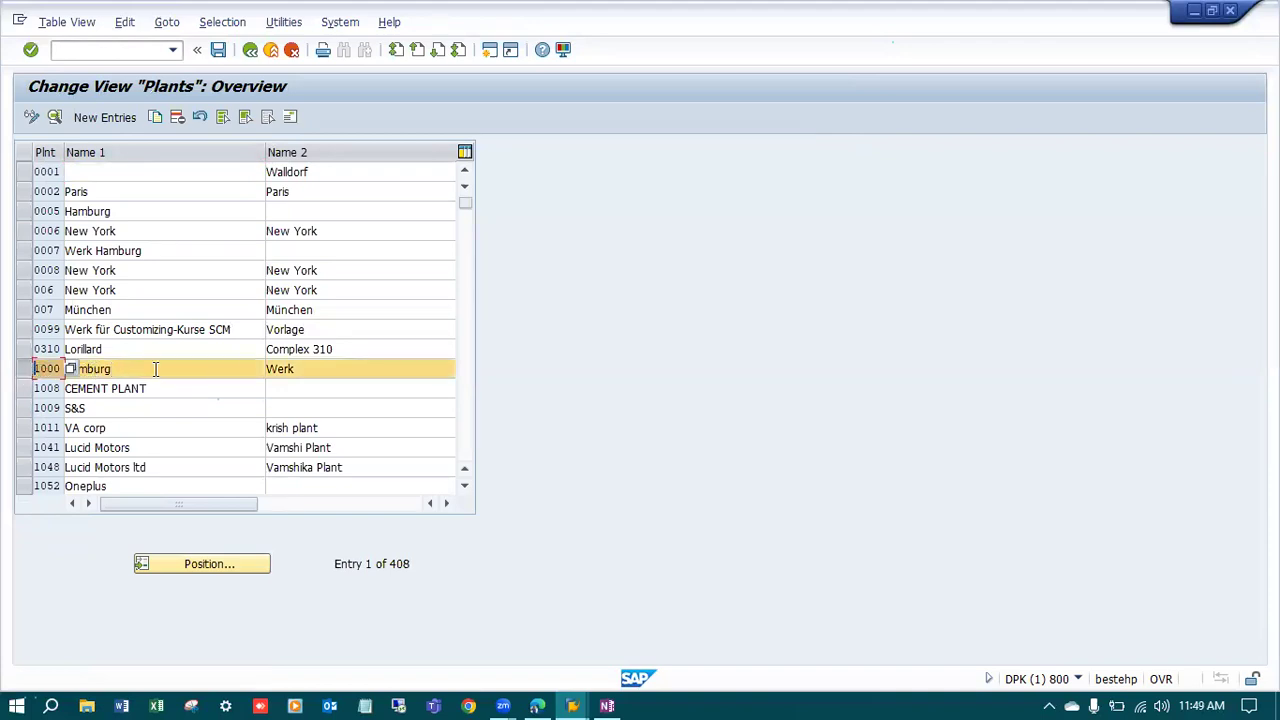
pyautogui.click(156, 117)
pyautogui.press('Delete')
pyautogui.press('Delete')
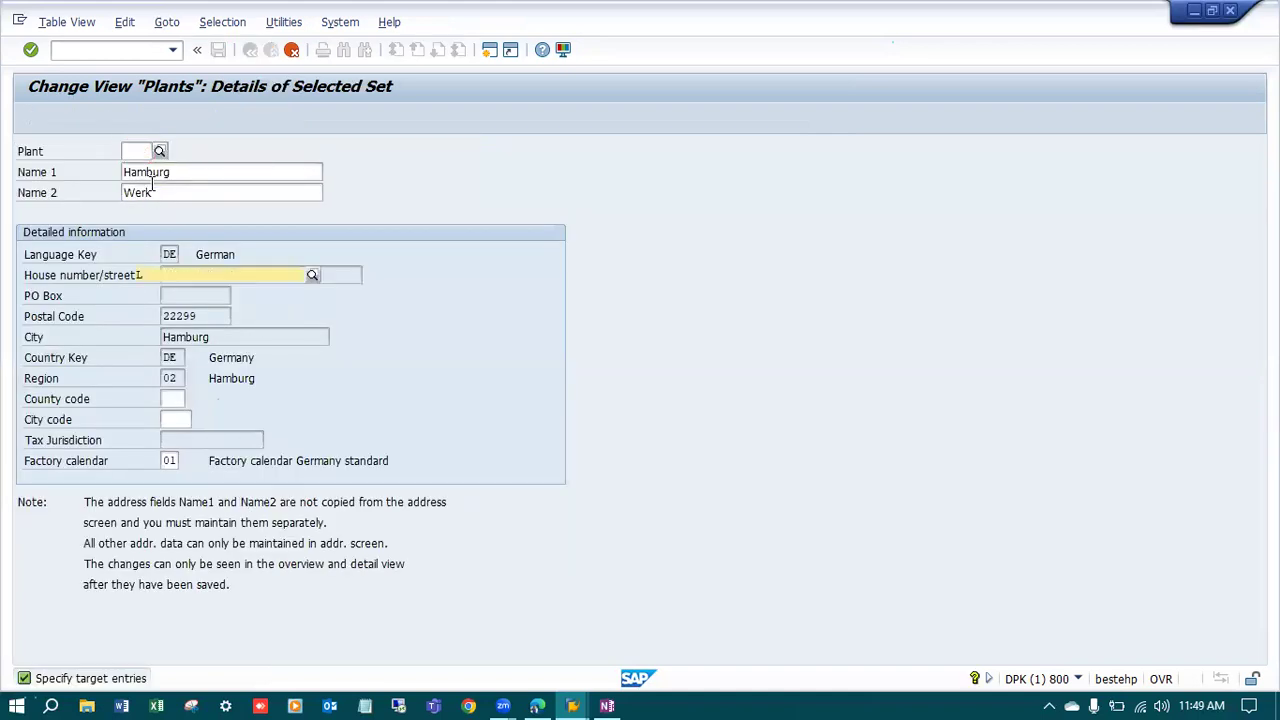
pyautogui.write('LX01')
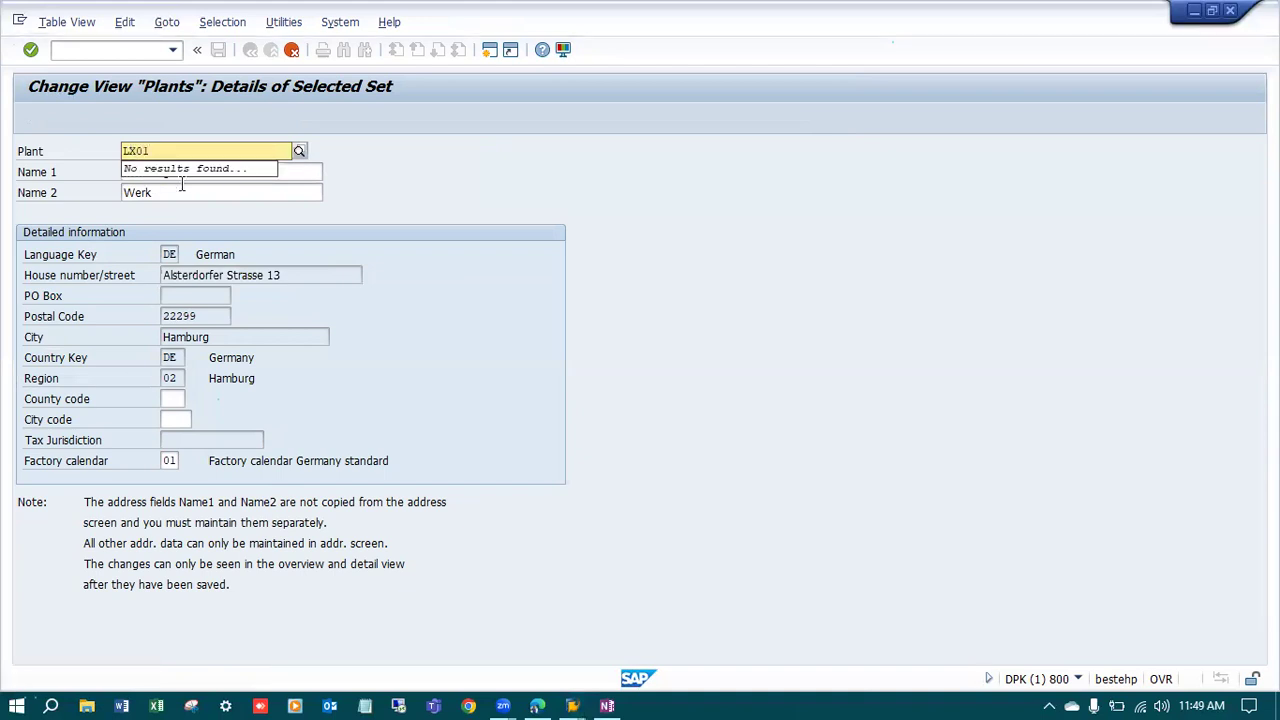
pyautogui.press('Tab')
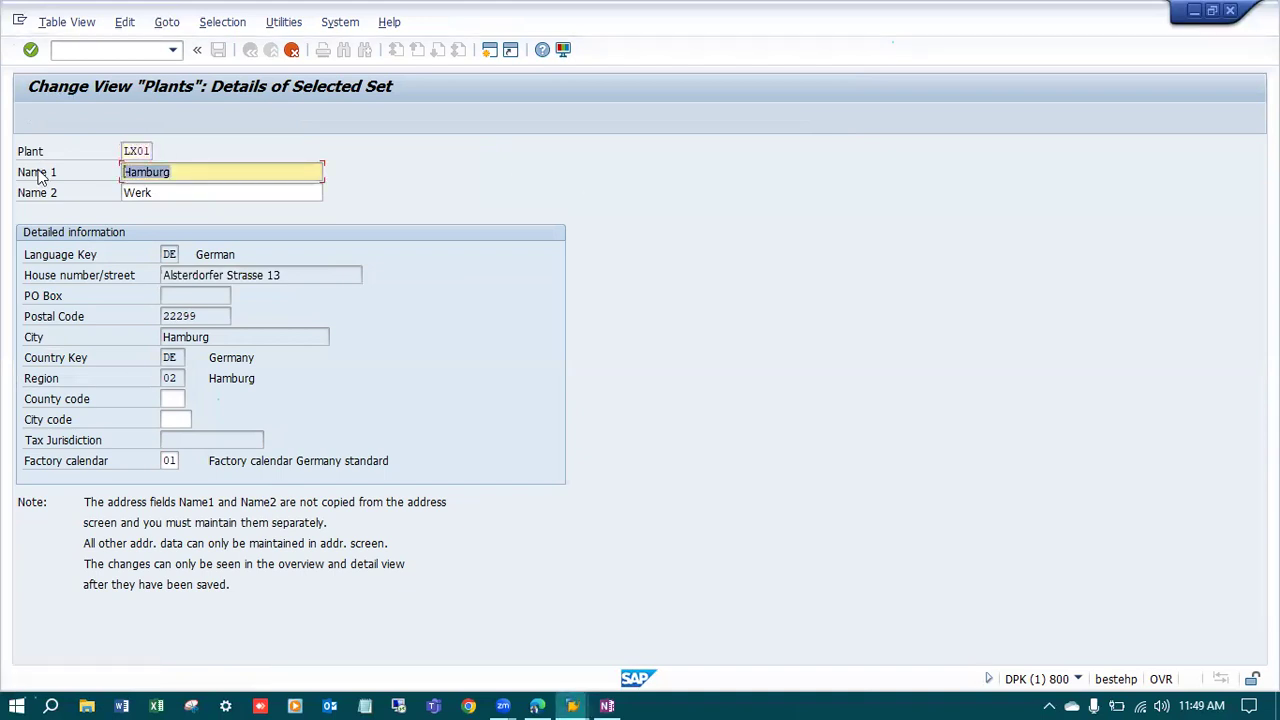
# Set the copied plant's Name 1 to Production Plant and Name 2 to Plant Hyd.
pyautogui.write('Production Plant')
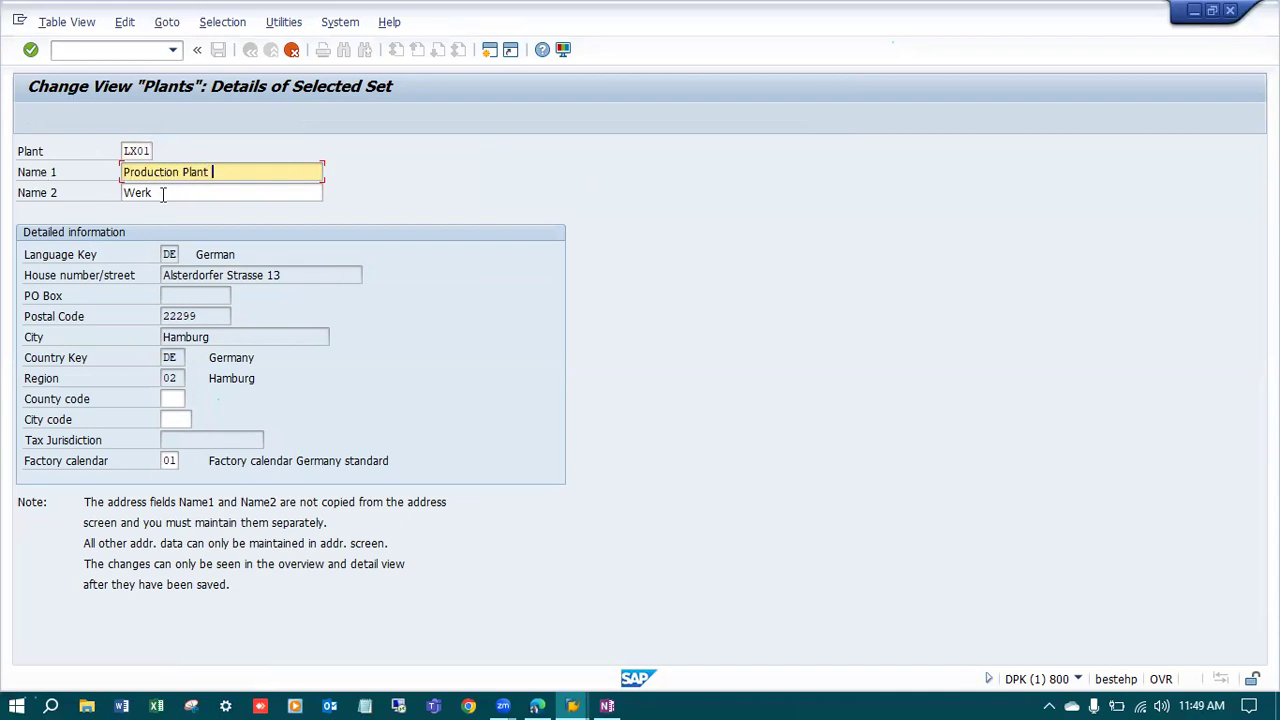
pyautogui.press('Tab')
pyautogui.write('Plan')
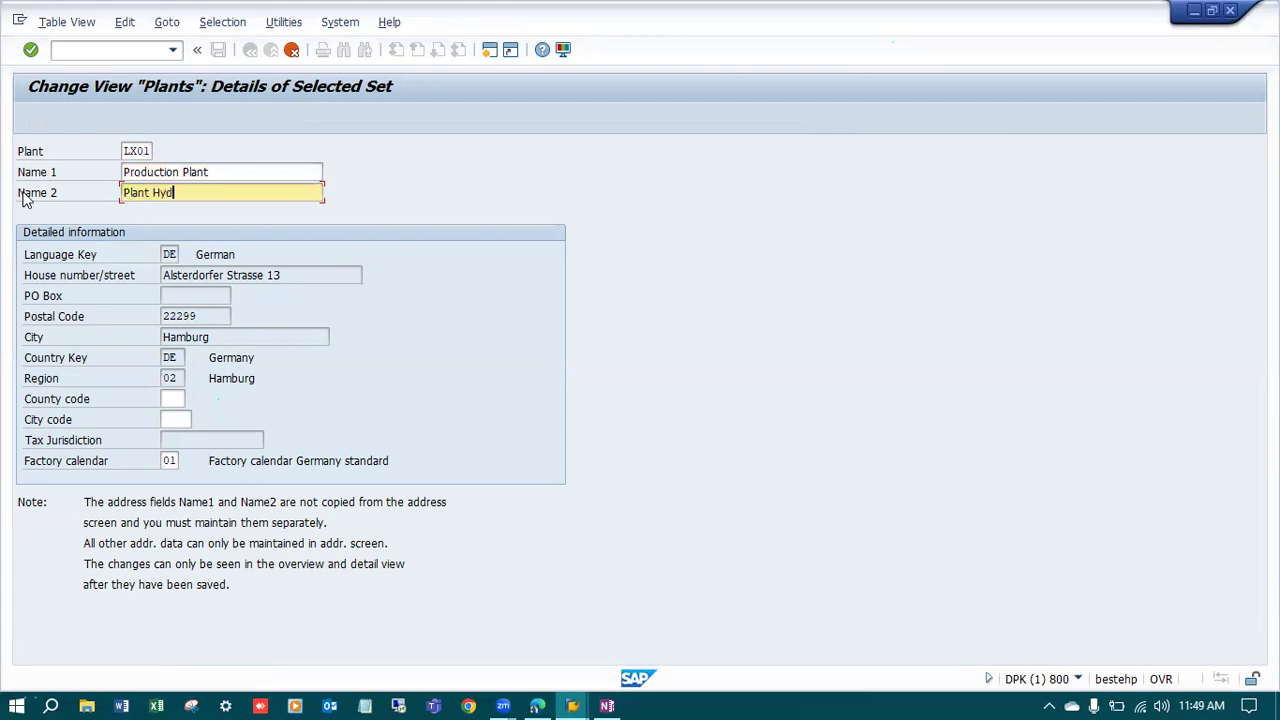
pyautogui.click(178, 401)
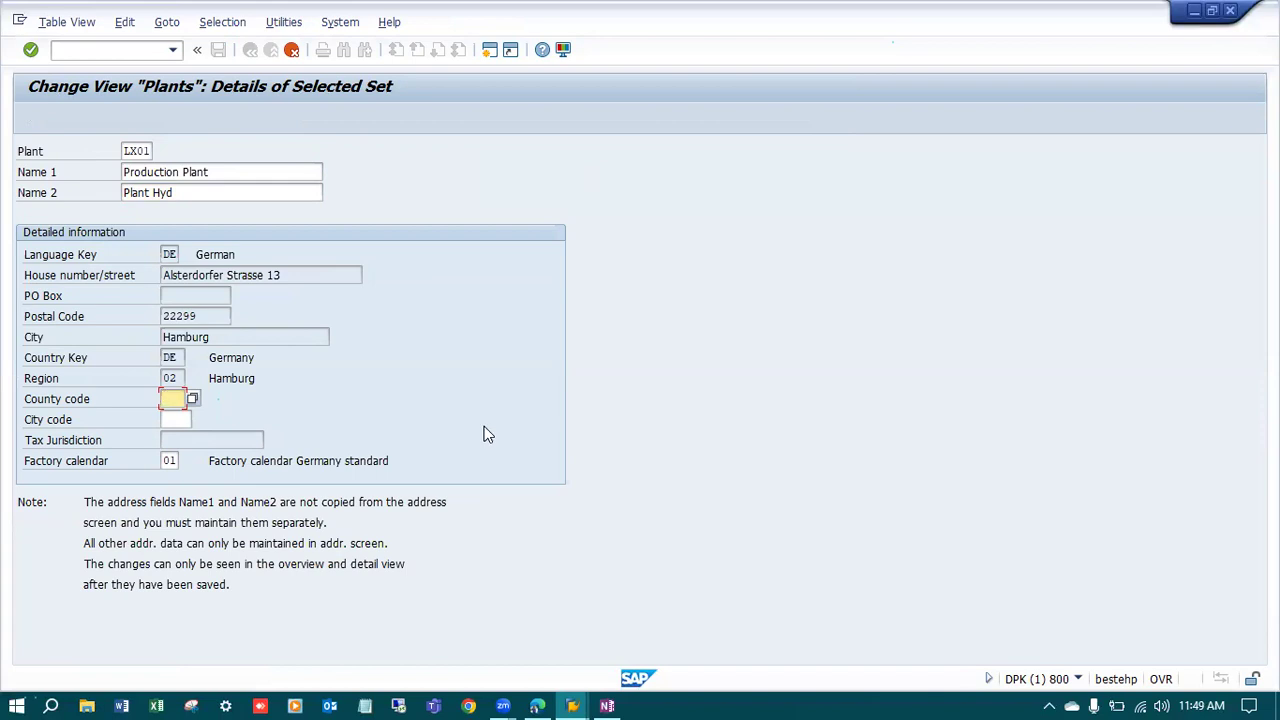
# Open the plant's address data and set the name to Production Plant and the search terms to Plant and HYD.
pyautogui.press('Return')
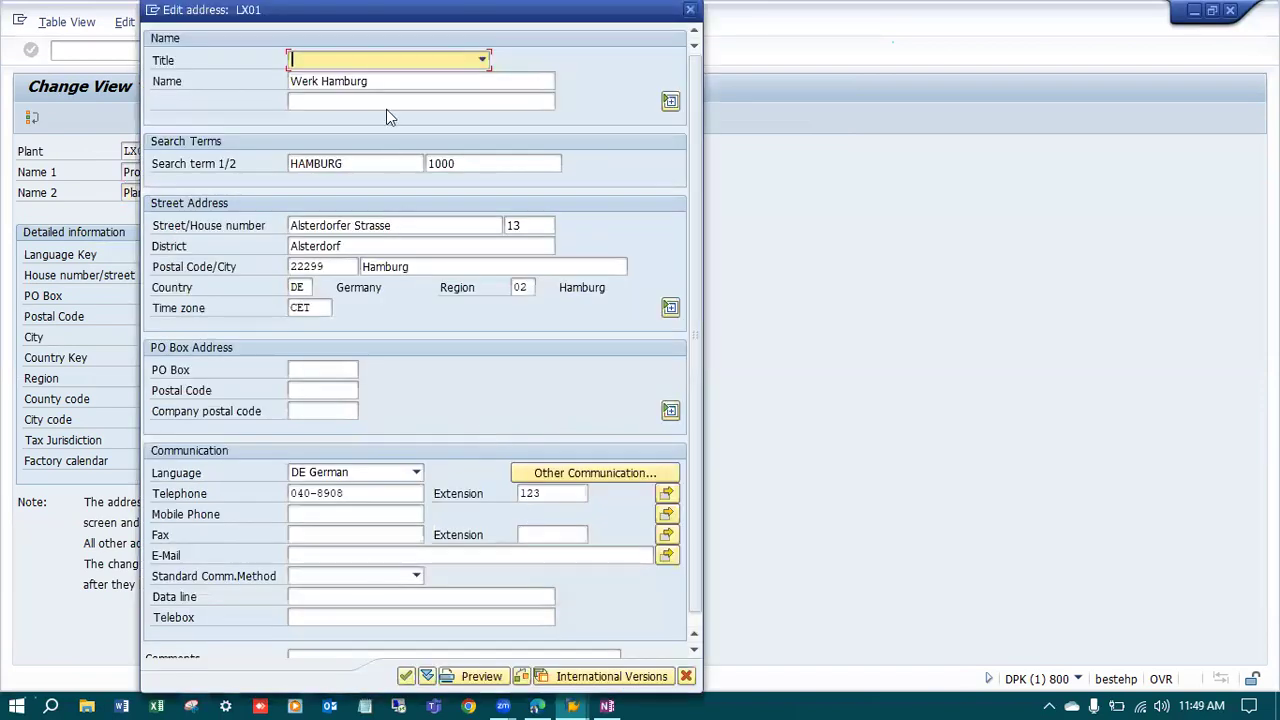
pyautogui.press('Tab')
pyautogui.write('Pr')
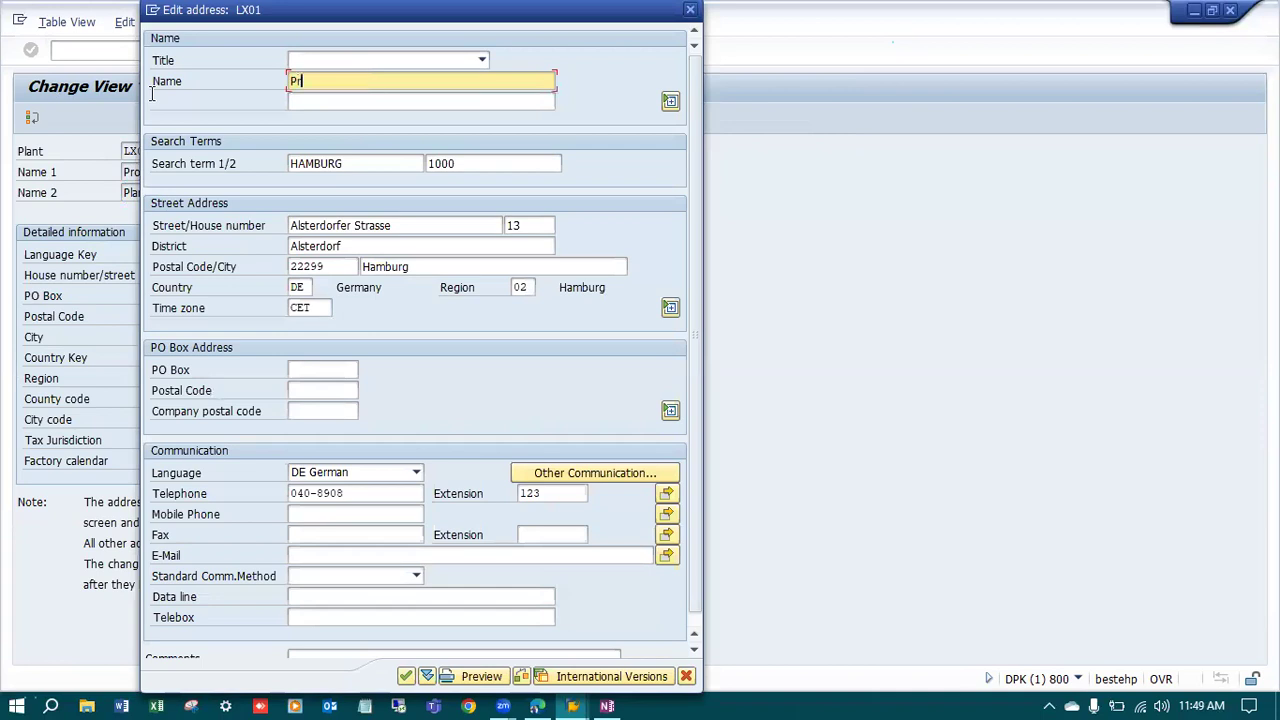
pyautogui.write('oduction')
pyautogui.press('Tab')
pyautogui.press('Tab')
pyautogui.write('lant')
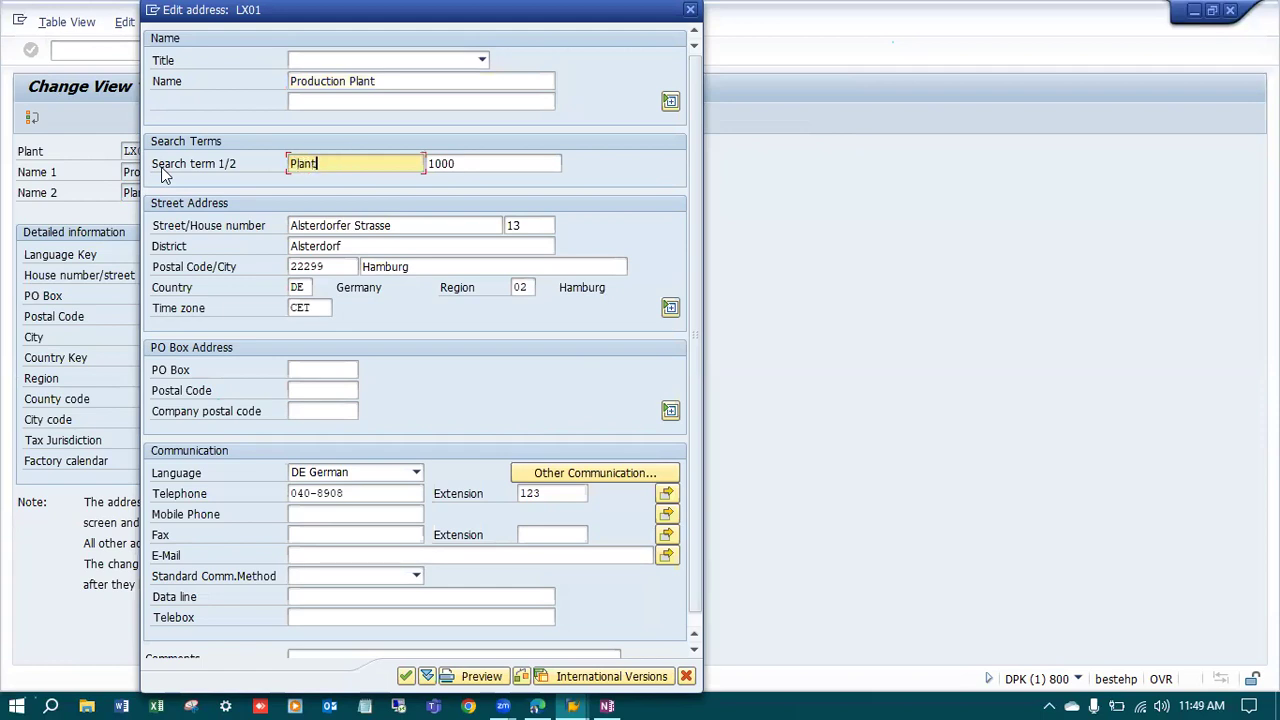
pyautogui.press('Tab')
pyautogui.write('HYD')
pyautogui.press('Tab')
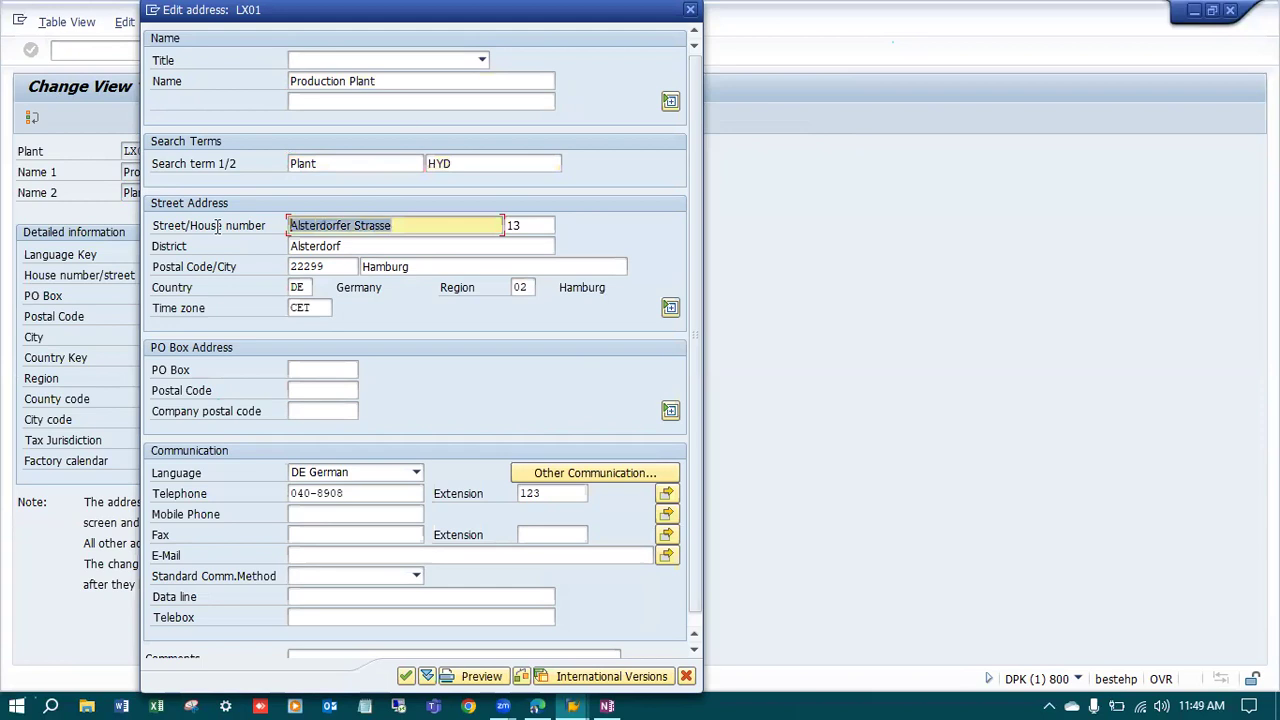
# Clear the street in the plant's address and set the district to Hyderabad.
pyautogui.press('BackSpace')
pyautogui.press('Tab')
pyautogui.press('BackSpace')
pyautogui.write('Hyderabad')
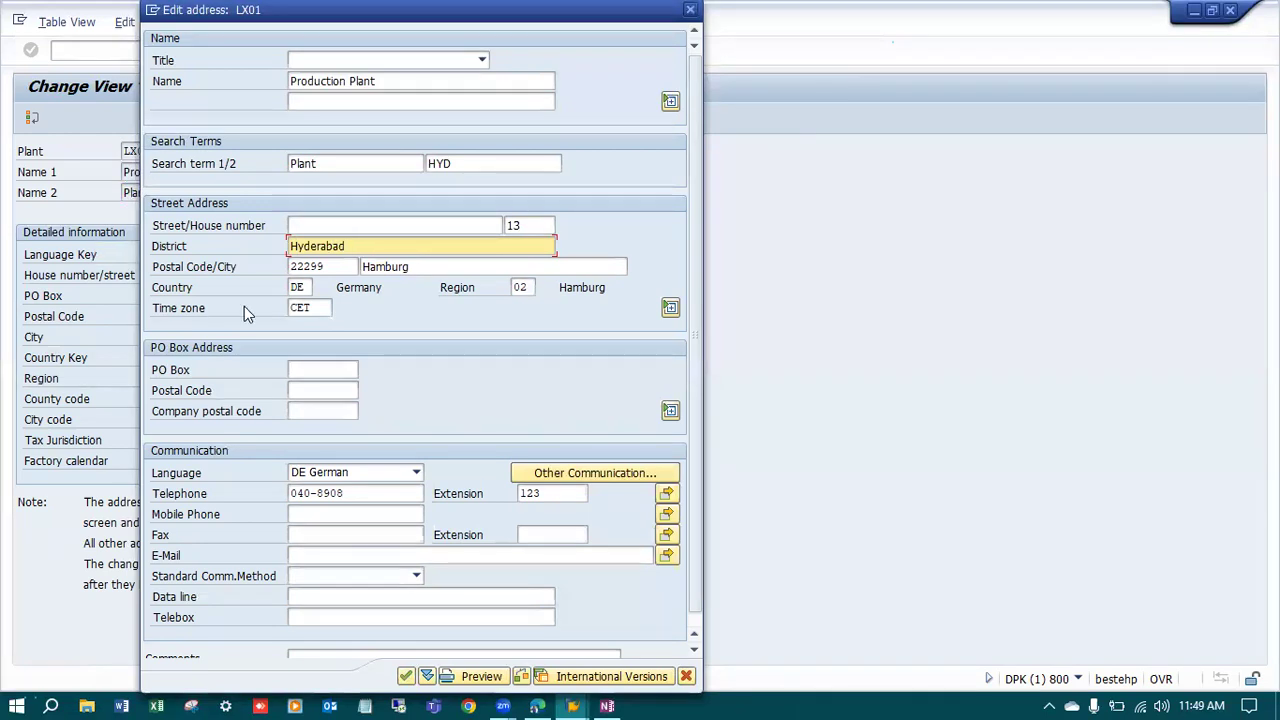
# Set the plant address's postal code to 123456 and reuse the district name Hyderabad as the city.
pyautogui.click(328, 267)
pyautogui.doubleClick(328, 267)
pyautogui.press('BackSpace')
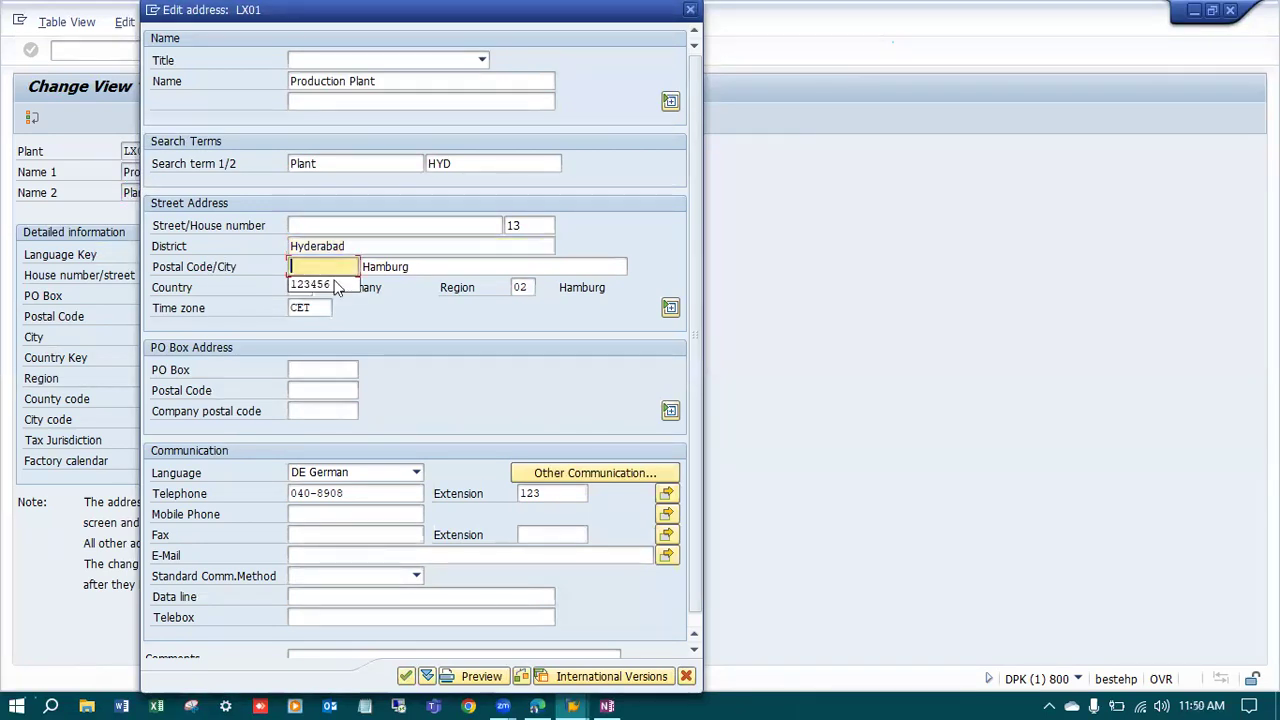
pyautogui.click(336, 288)
pyautogui.click(437, 267)
pyautogui.moveTo(364, 244); pyautogui.dragTo(197, 247)
pyautogui.hotkey('ctrl', 'c')
pyautogui.doubleClick(398, 267)
pyautogui.hotkey('ctrl', 'v')
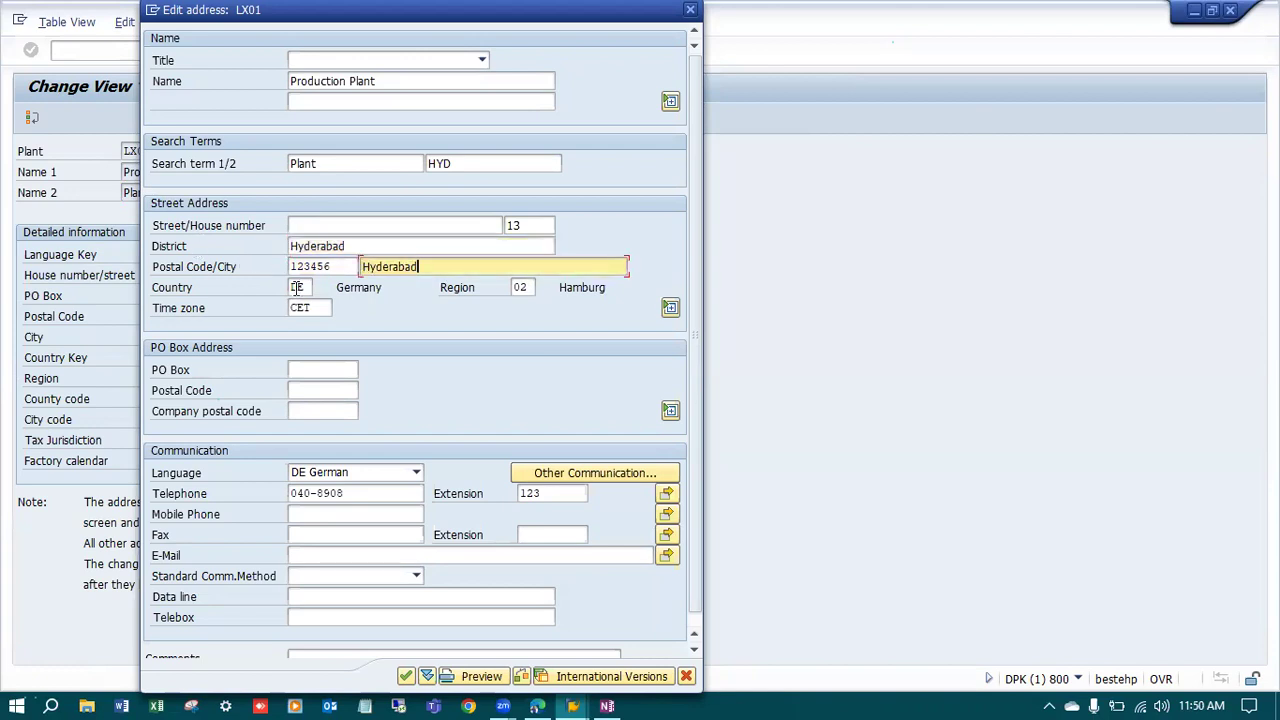
# Set the plant address's country to IN and region to 10, and clear its time zone.
pyautogui.doubleClick(297, 287)
pyautogui.write('IN')
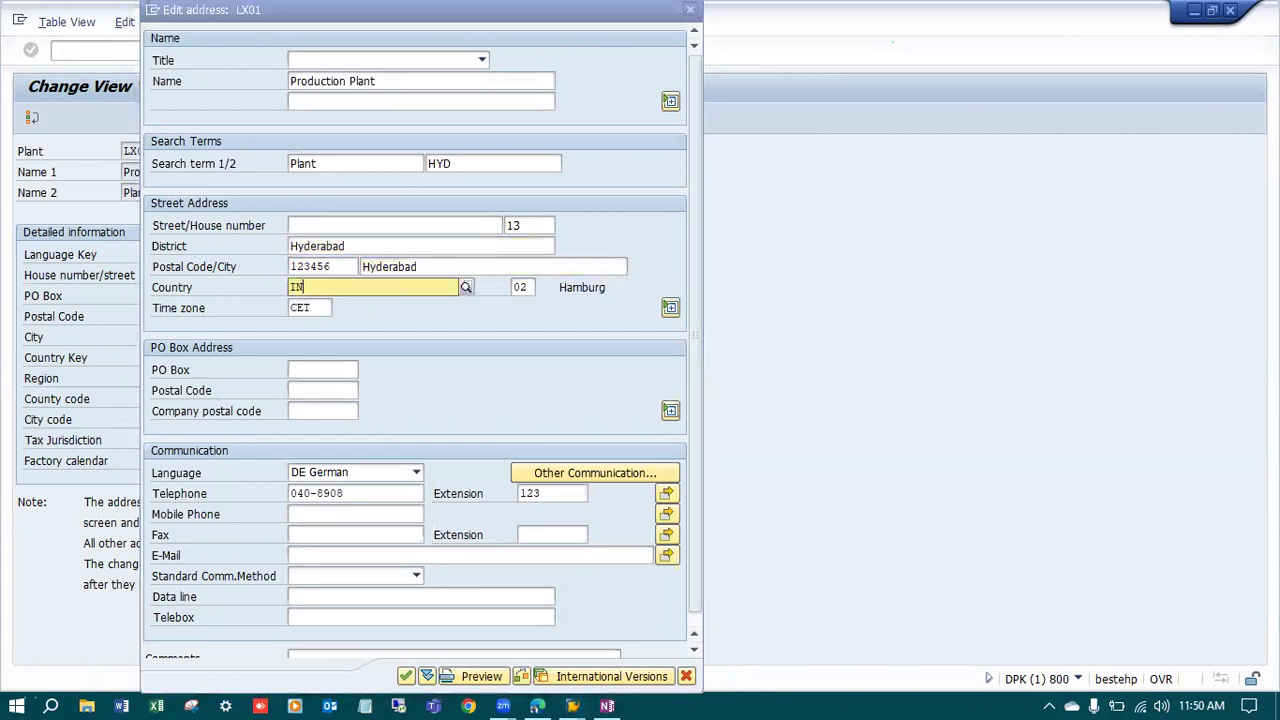
pyautogui.moveTo(535, 287); pyautogui.dragTo(499, 288)
pyautogui.write('-10')
pyautogui.press('Return')
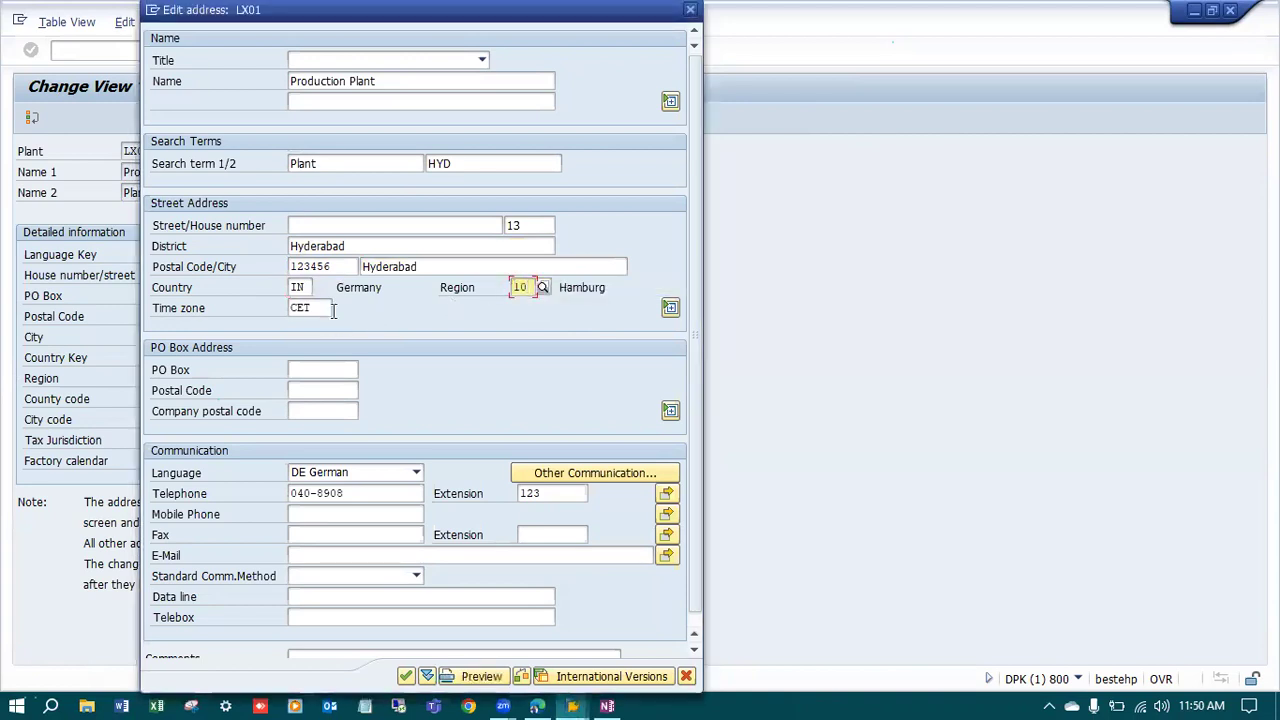
pyautogui.press('Tab')
pyautogui.press('BackSpace')
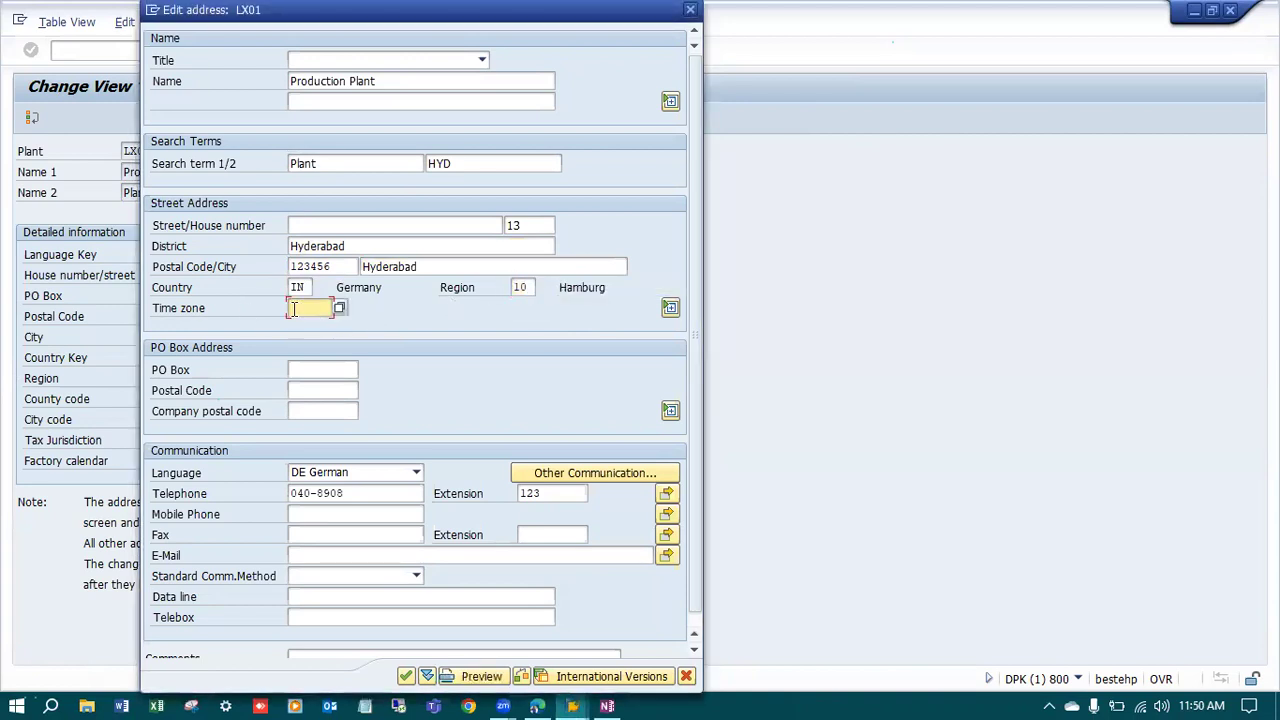
# Set the plant address's communication language to EN English and clear the telephone number and its extension.
pyautogui.click(369, 474)
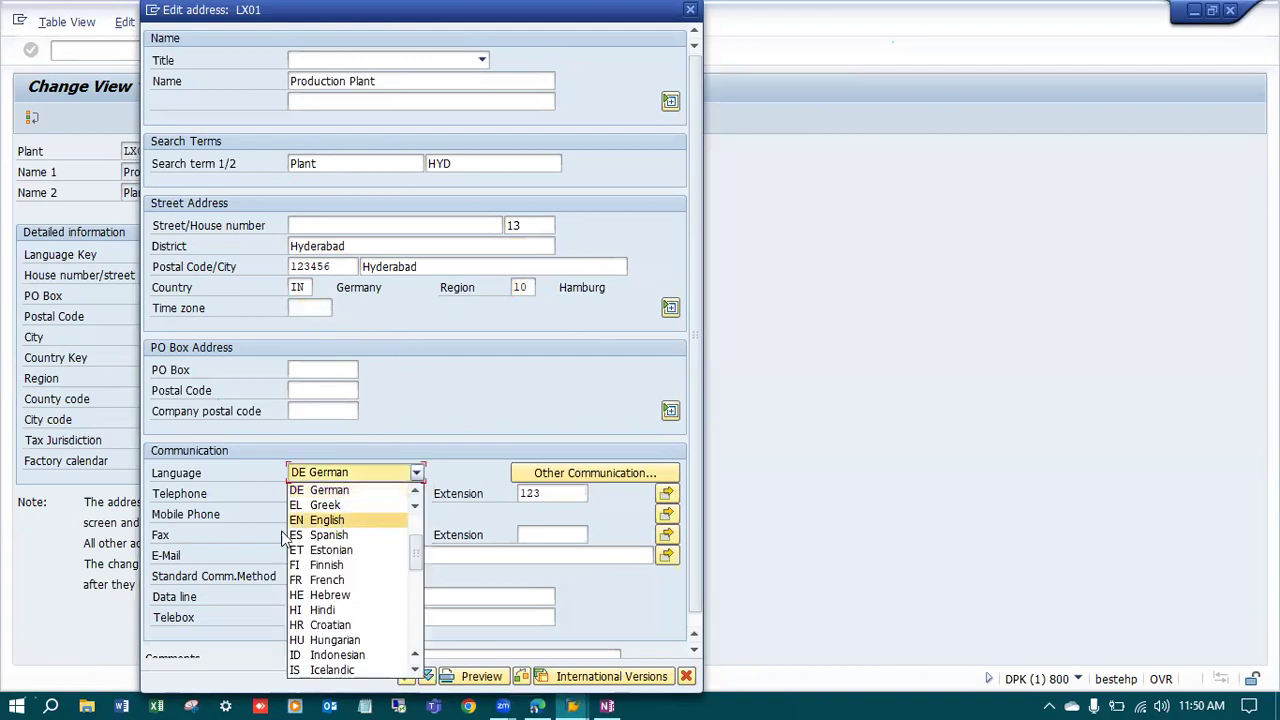
pyautogui.click(350, 519)
pyautogui.moveTo(352, 490); pyautogui.dragTo(268, 488)
pyautogui.press('BackSpace')
pyautogui.moveTo(566, 494); pyautogui.dragTo(411, 491)
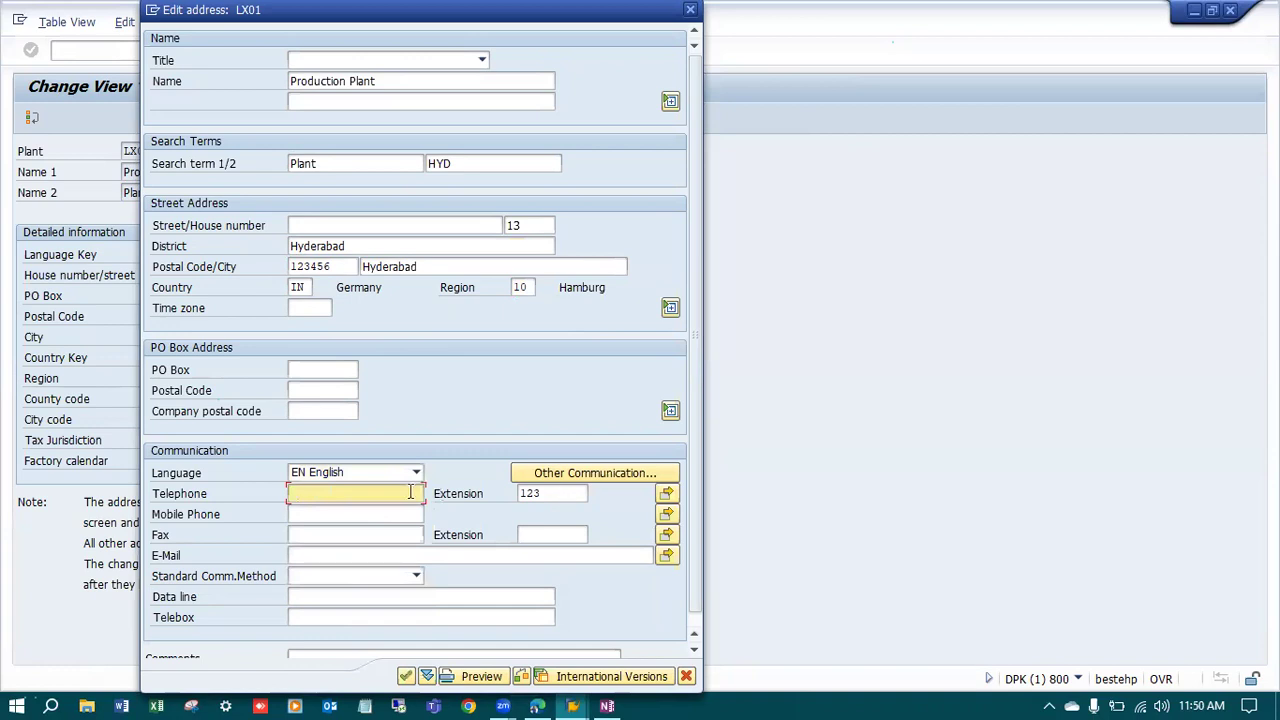
pyautogui.press('BackSpace')
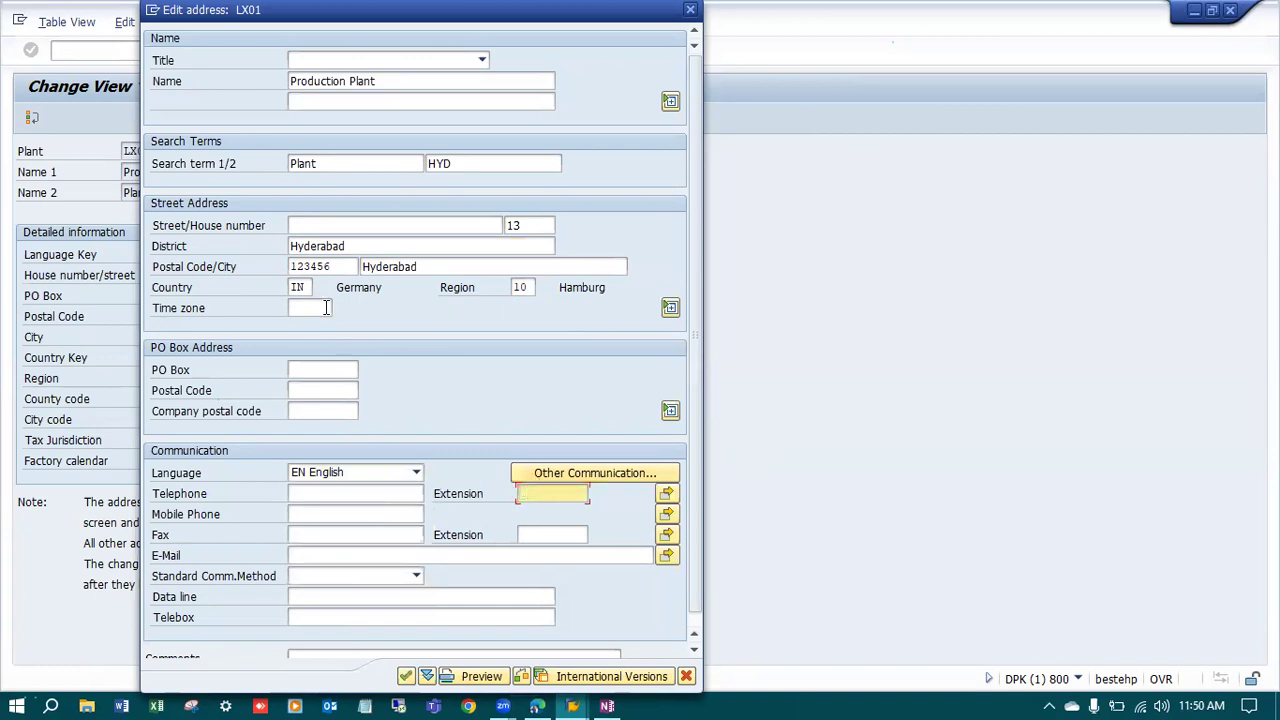
# Look up the time zone options for the plant's address and finish the copied plant entry.
pyautogui.click(320, 308)
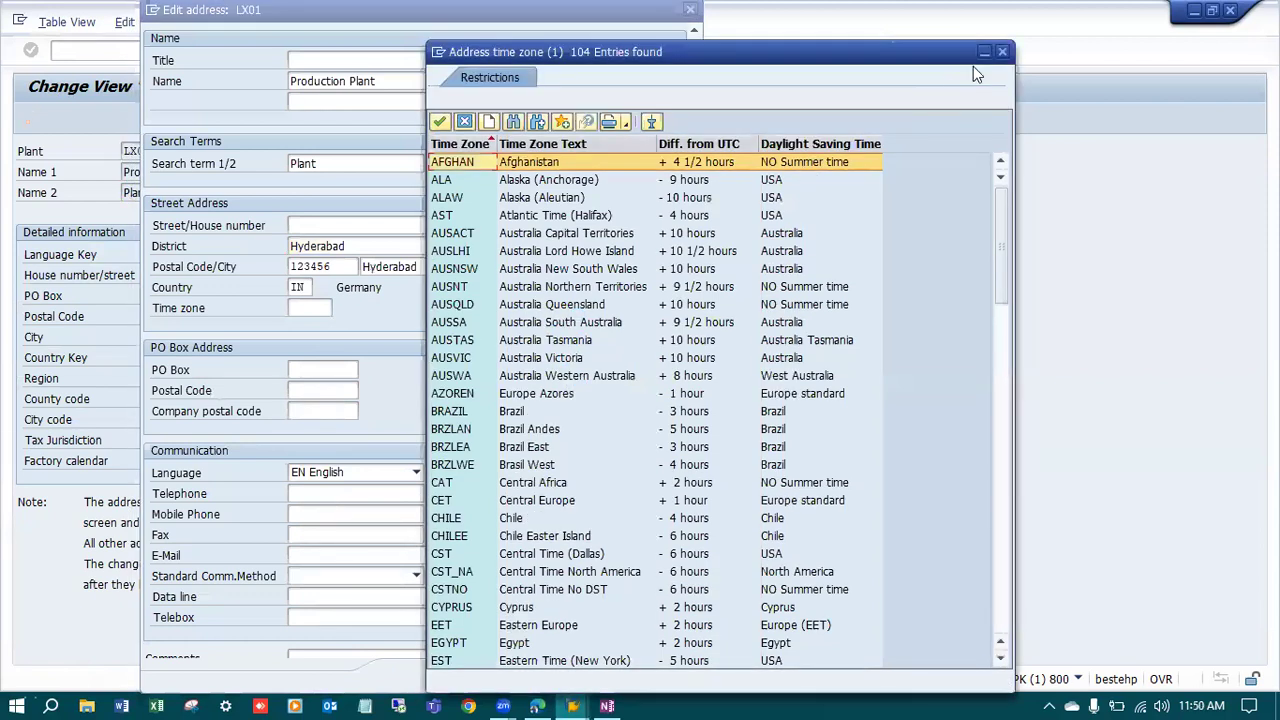
pyautogui.press('Escape')
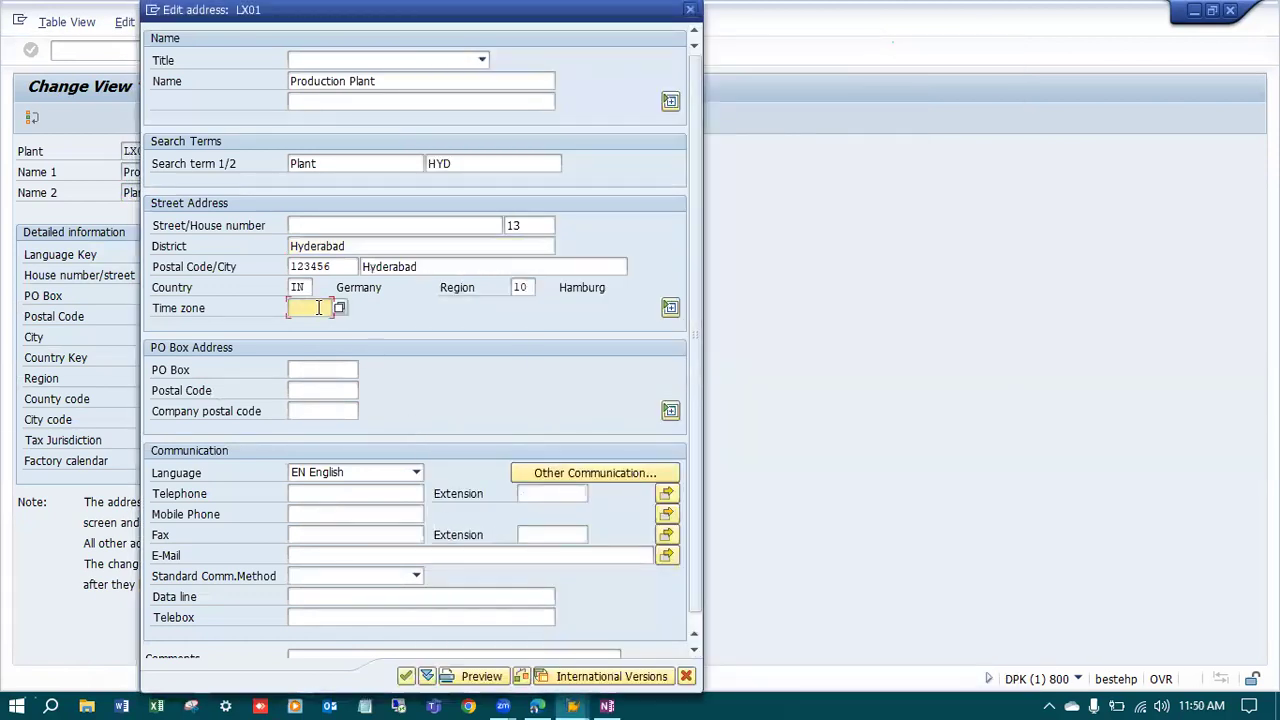
pyautogui.press('F4')
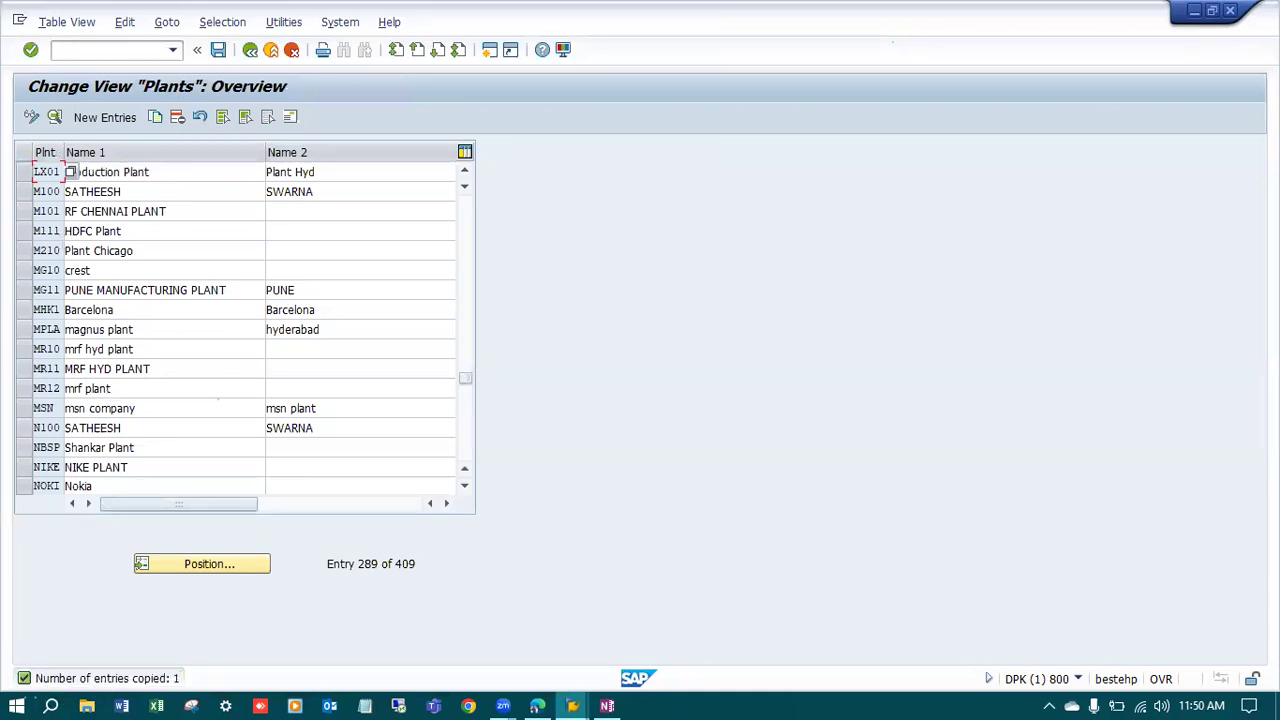
# Save the plant under a new customizing request with the short description LG: Production Plant LX01.
pyautogui.click(219, 51)
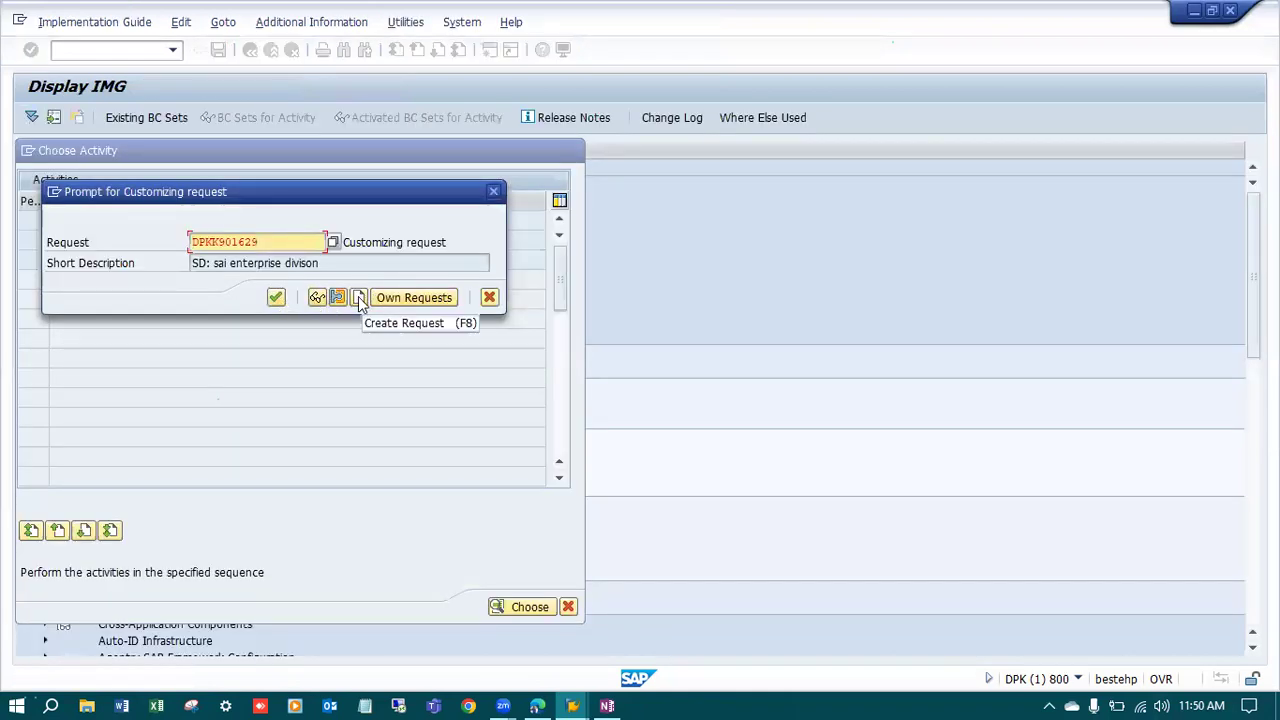
pyautogui.click(358, 296)
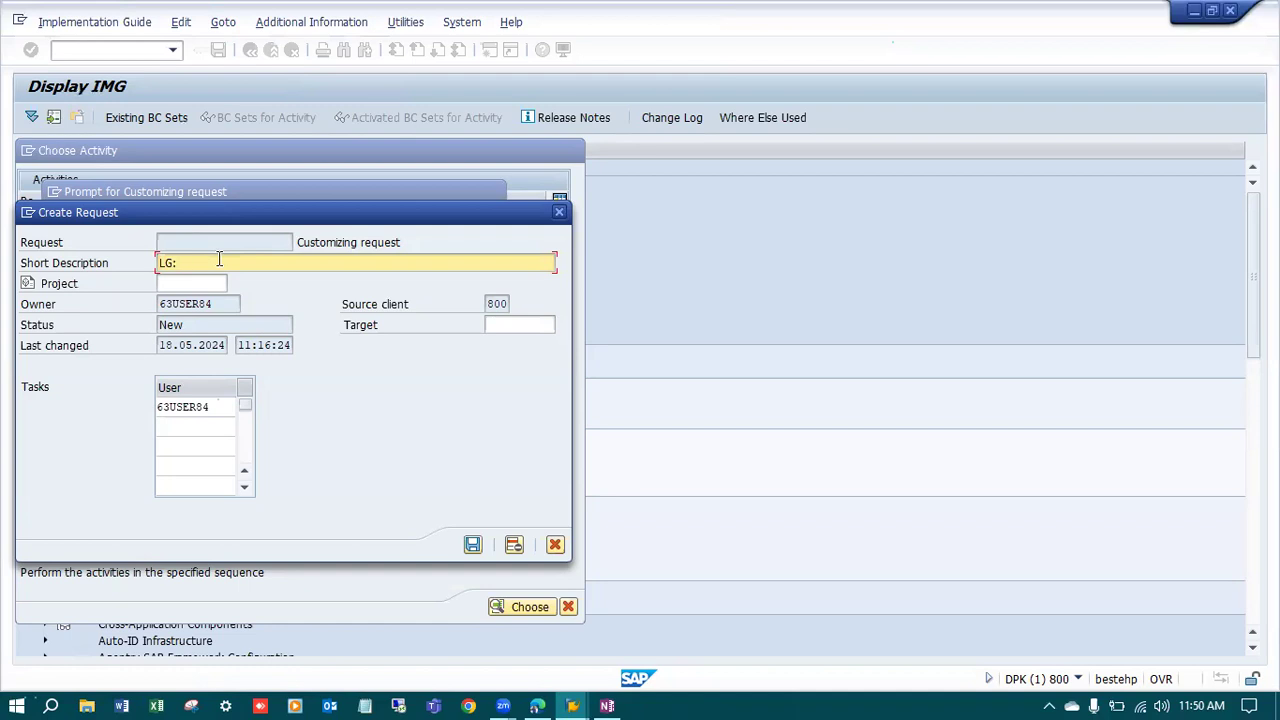
pyautogui.write('LG: Production Pla')
pyautogui.press('BackSpace')
pyautogui.press('BackSpace')
pyautogui.press('BackSpace')
pyautogui.write('ant LX01')
pyautogui.press('Return')
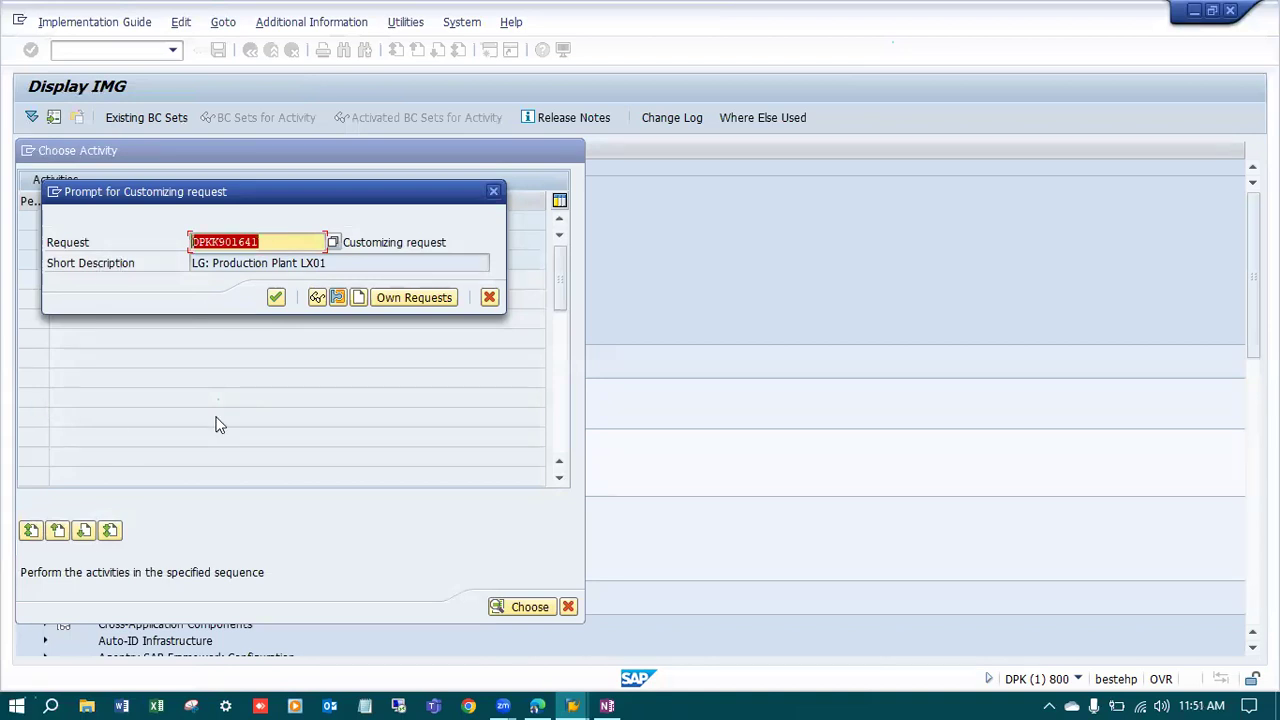
pyautogui.click(276, 299)
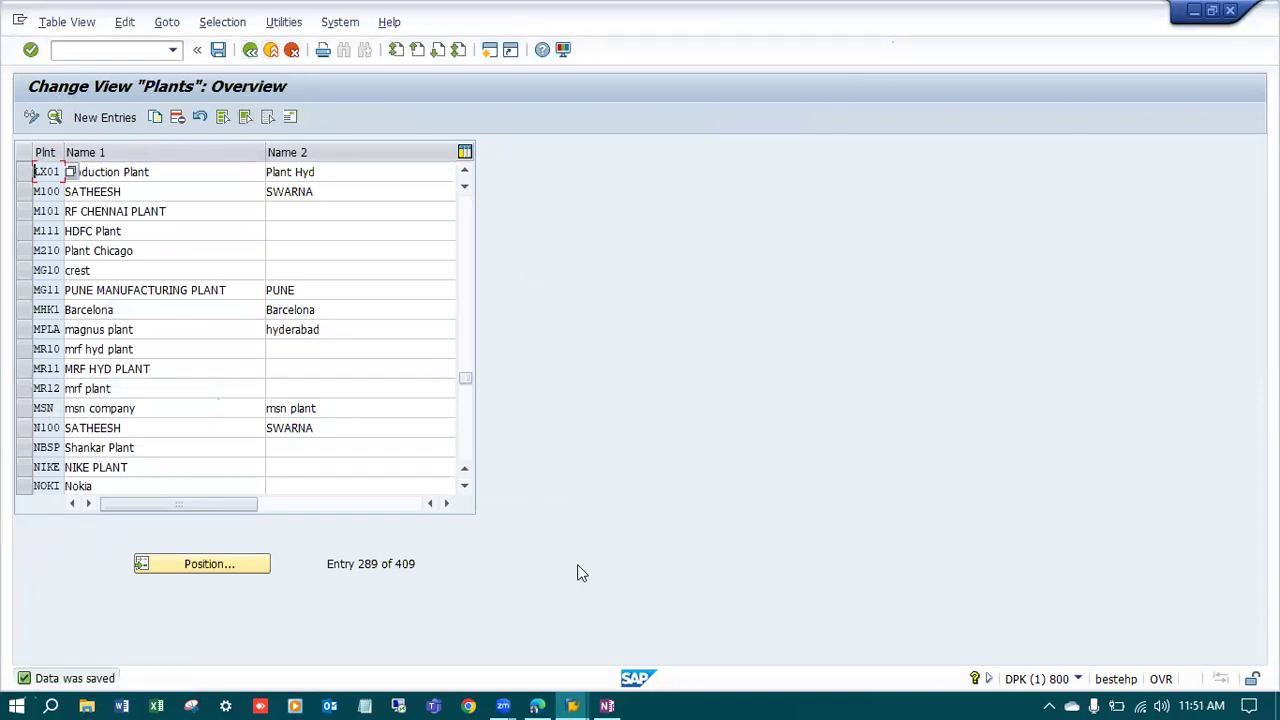
# Switch to OneNote and review the Production Plant row in the Define Org Units table.
pyautogui.click(607, 704)
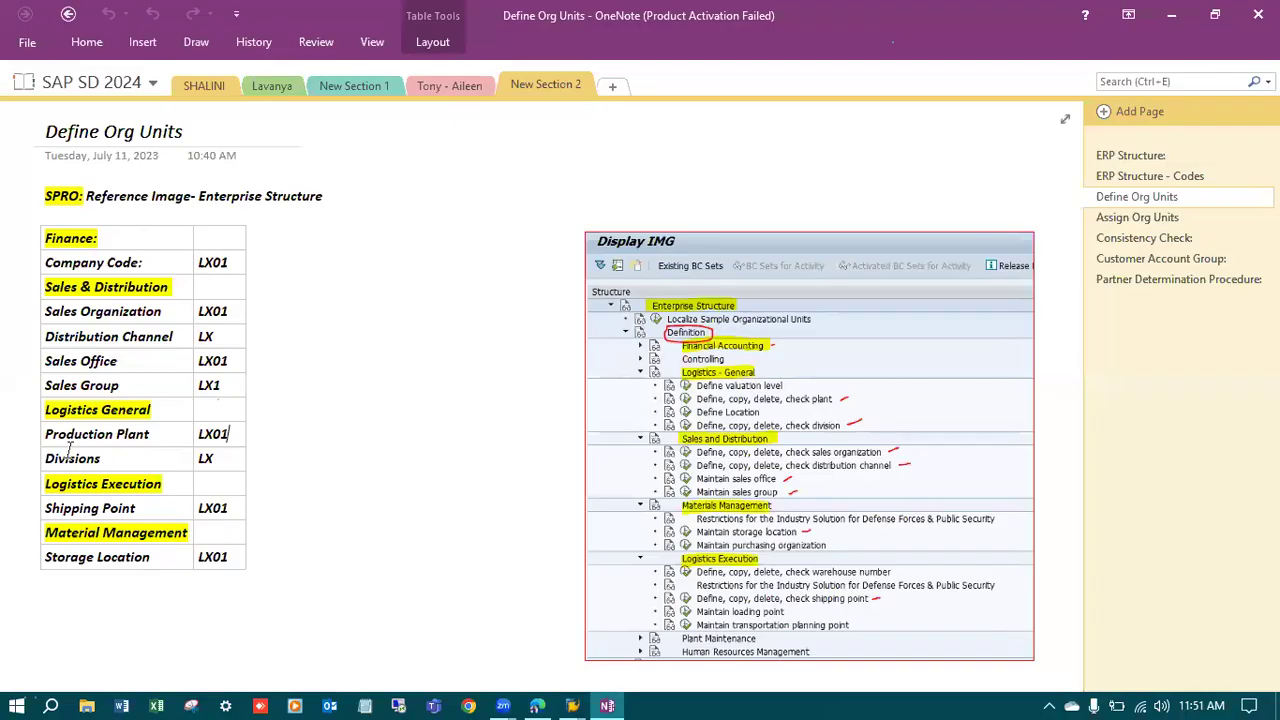
pyautogui.moveTo(45, 434); pyautogui.dragTo(228, 433)
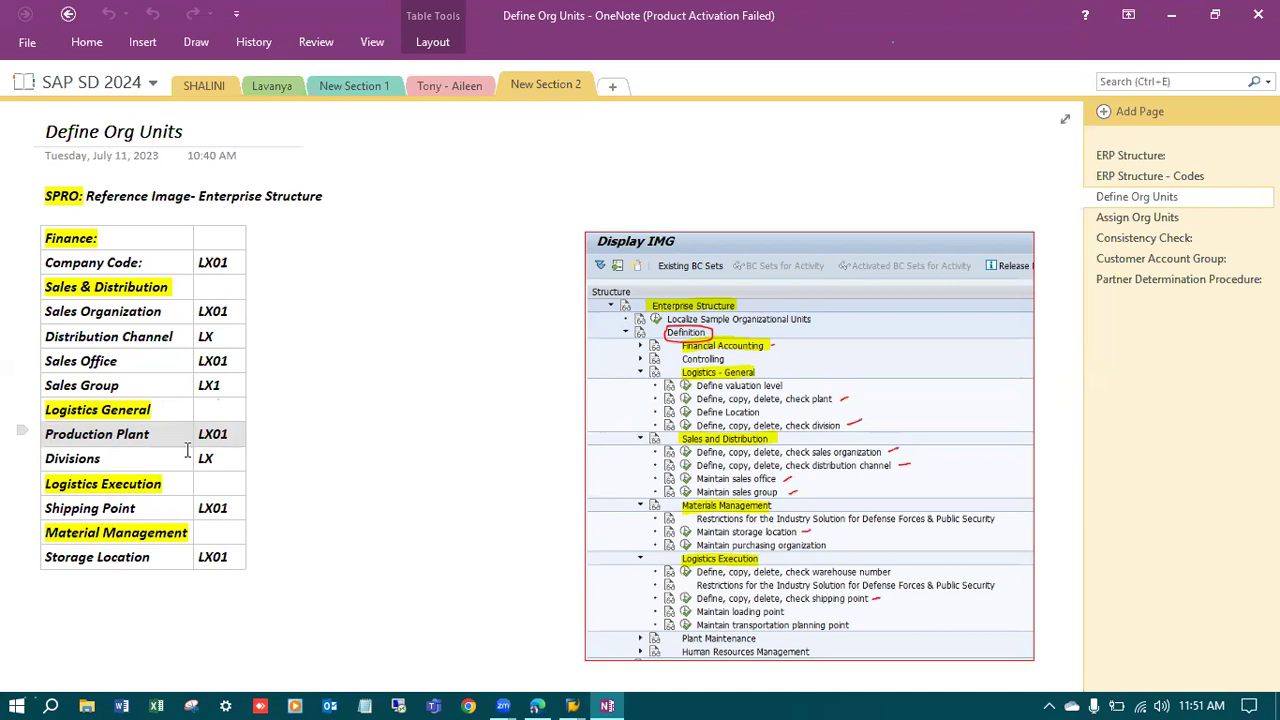
pyautogui.click(113, 449)
pyautogui.moveTo(44, 434); pyautogui.dragTo(225, 434)
pyautogui.click(1171, 15)
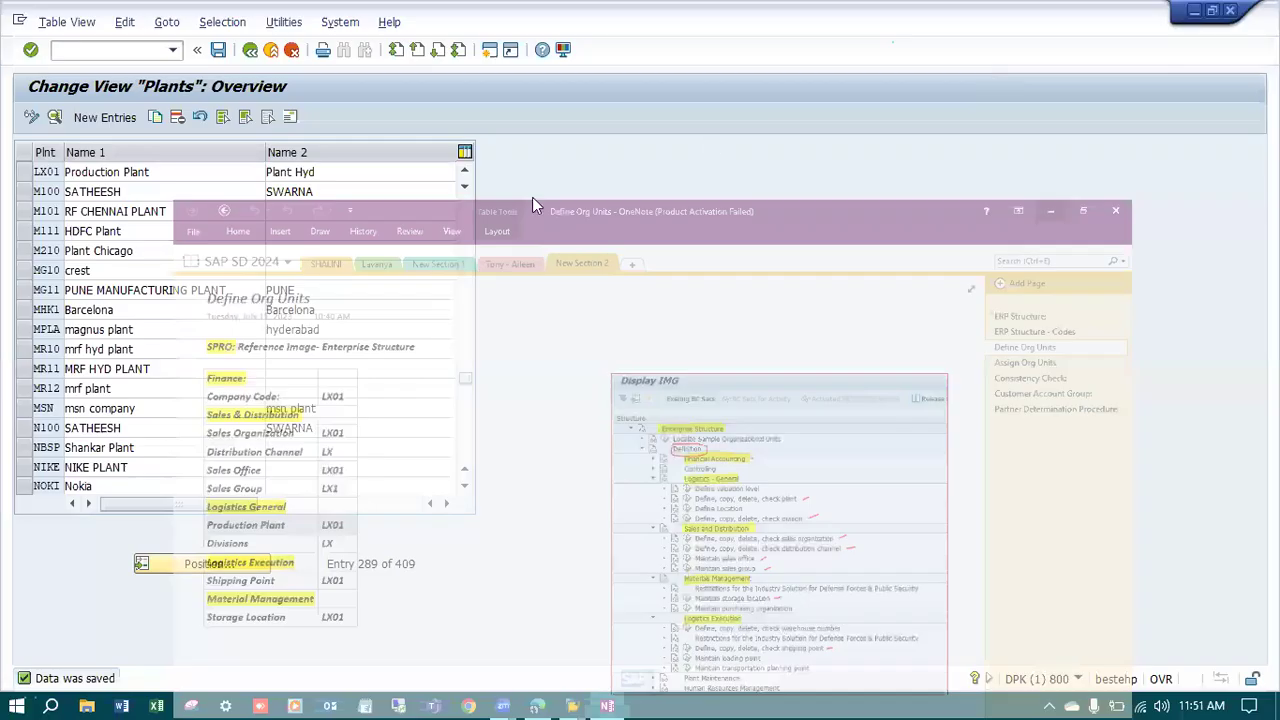
# Leave the plants overview in SAP and close the plant activity selection to return to the IMG structure.
pyautogui.click(252, 52)
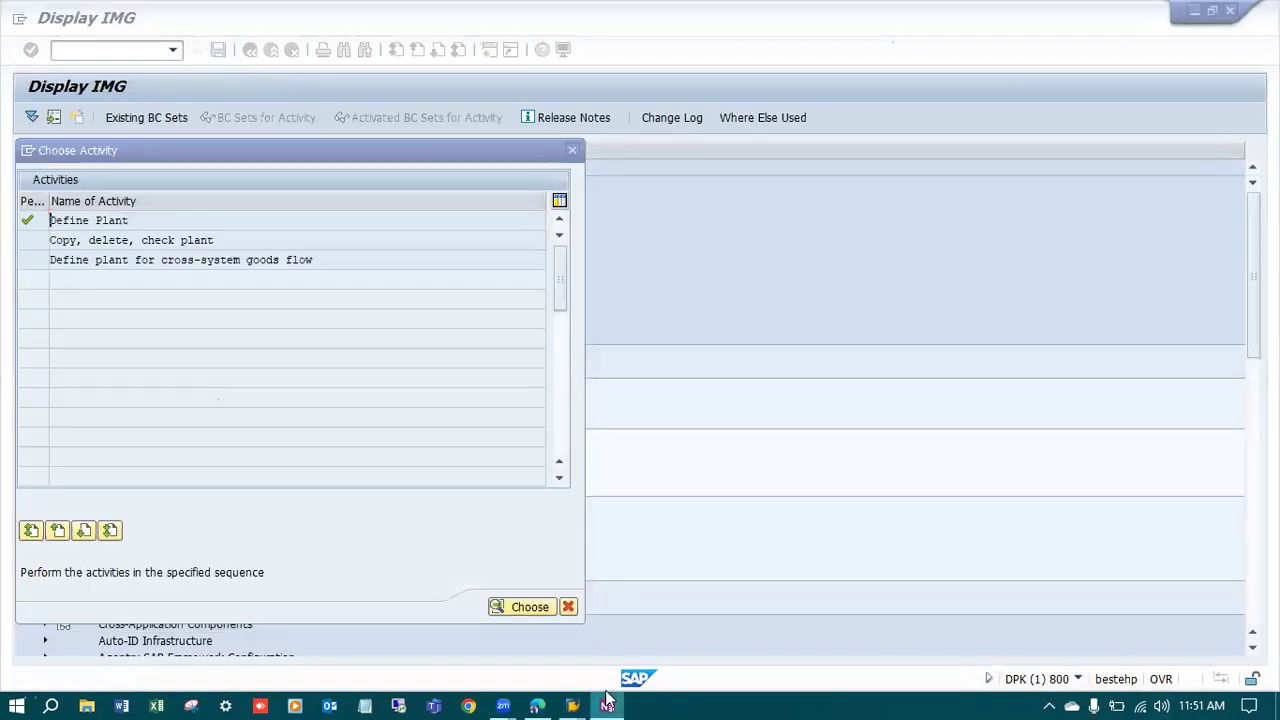
pyautogui.rightClick(607, 703)
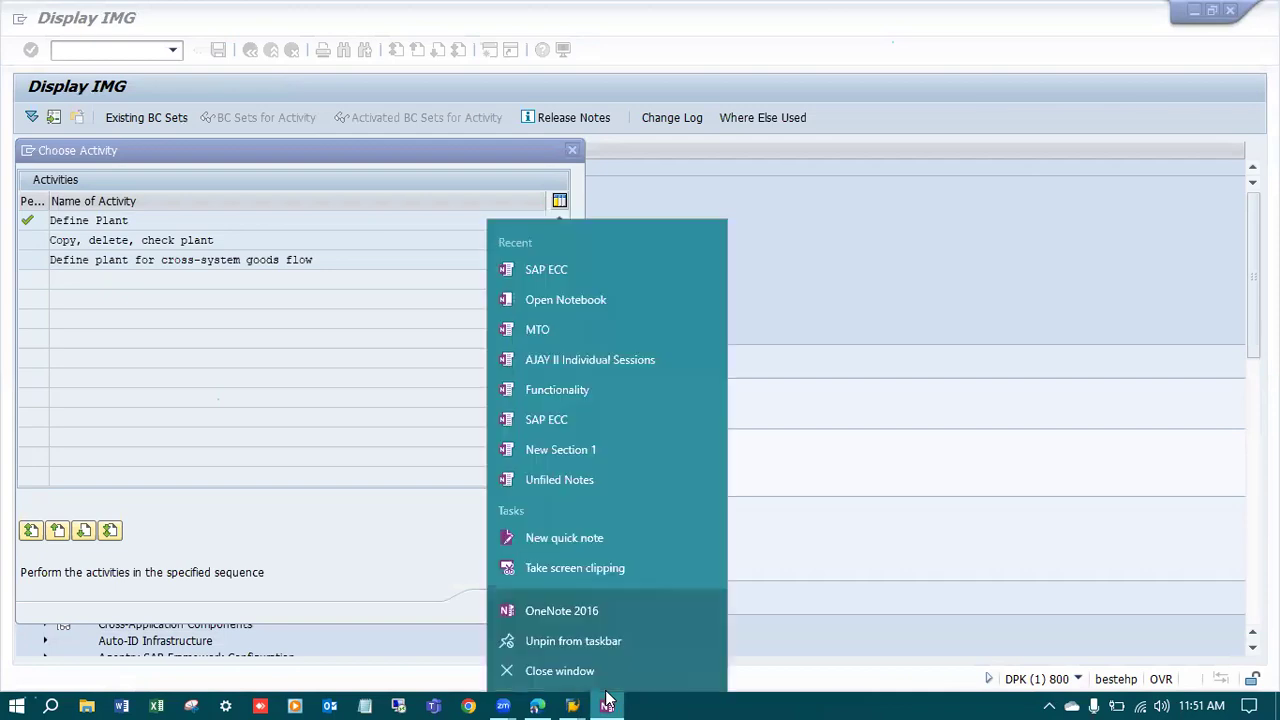
pyautogui.click(117, 386)
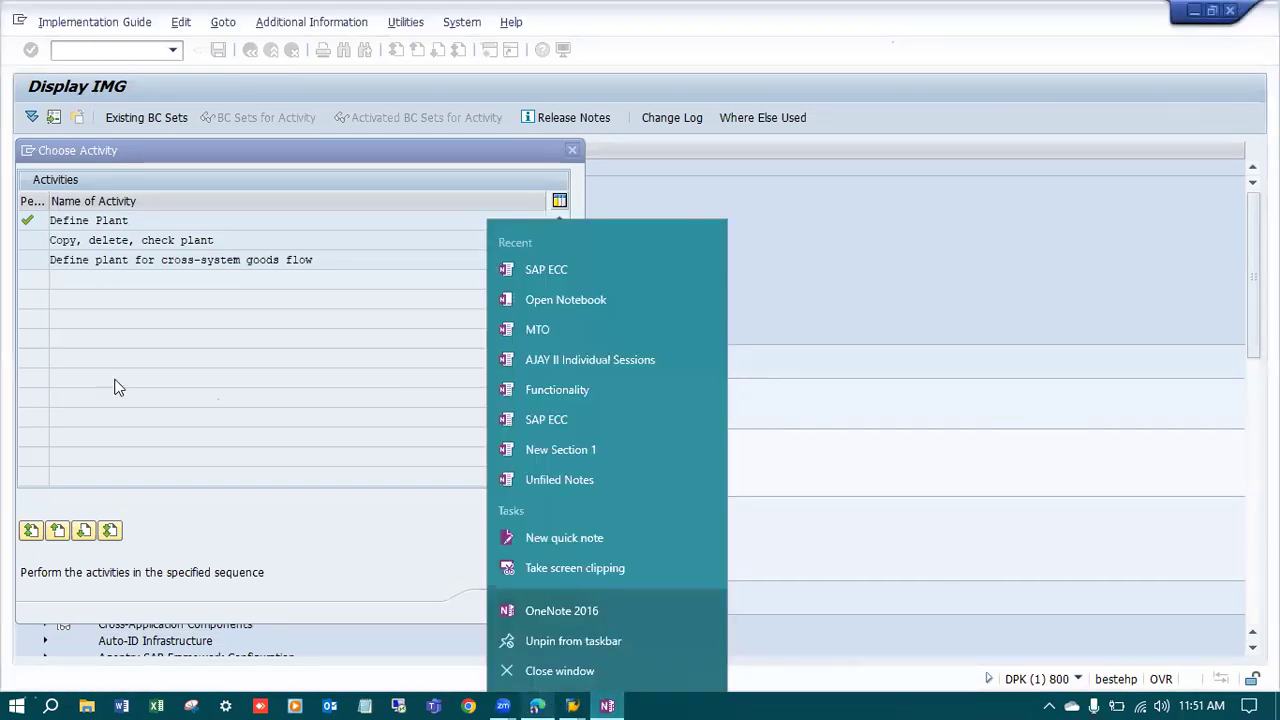
pyautogui.click(573, 150)
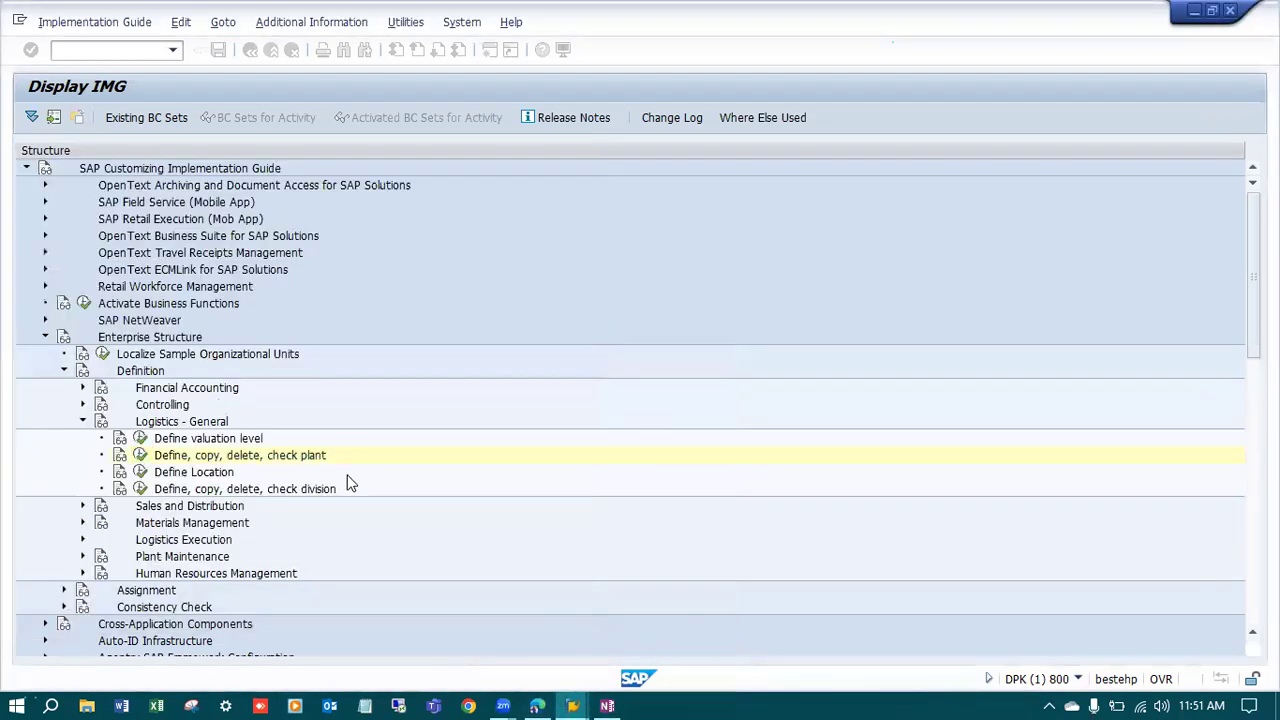
# Check the org unit list in OneNote, return to SAP and open the Define Division activity under Logistics - General.
pyautogui.click(602, 700)
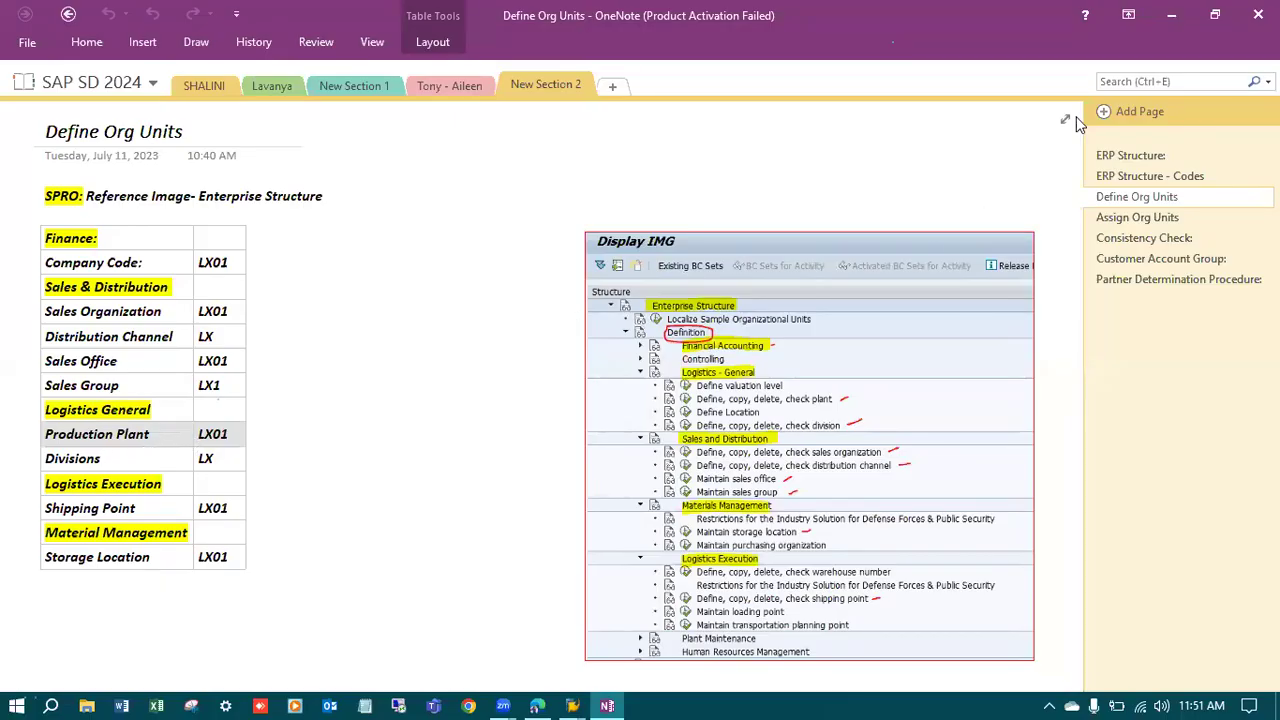
pyautogui.click(1171, 15)
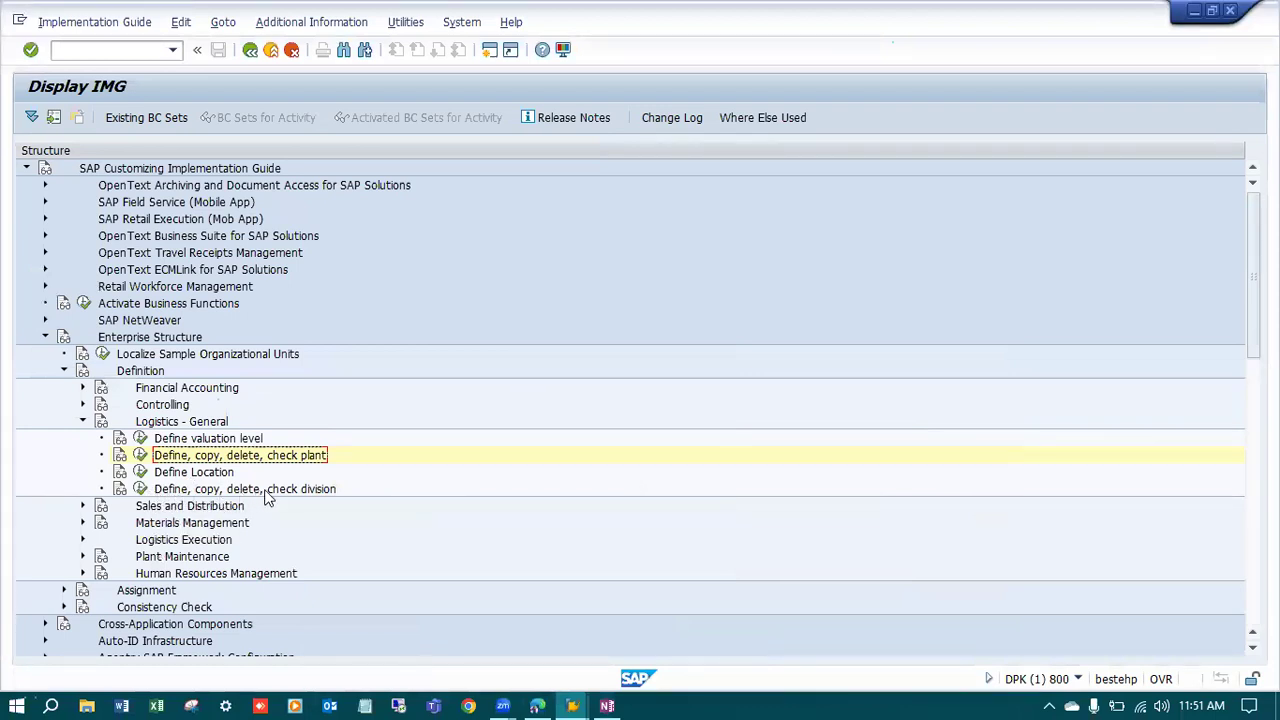
pyautogui.click(141, 489)
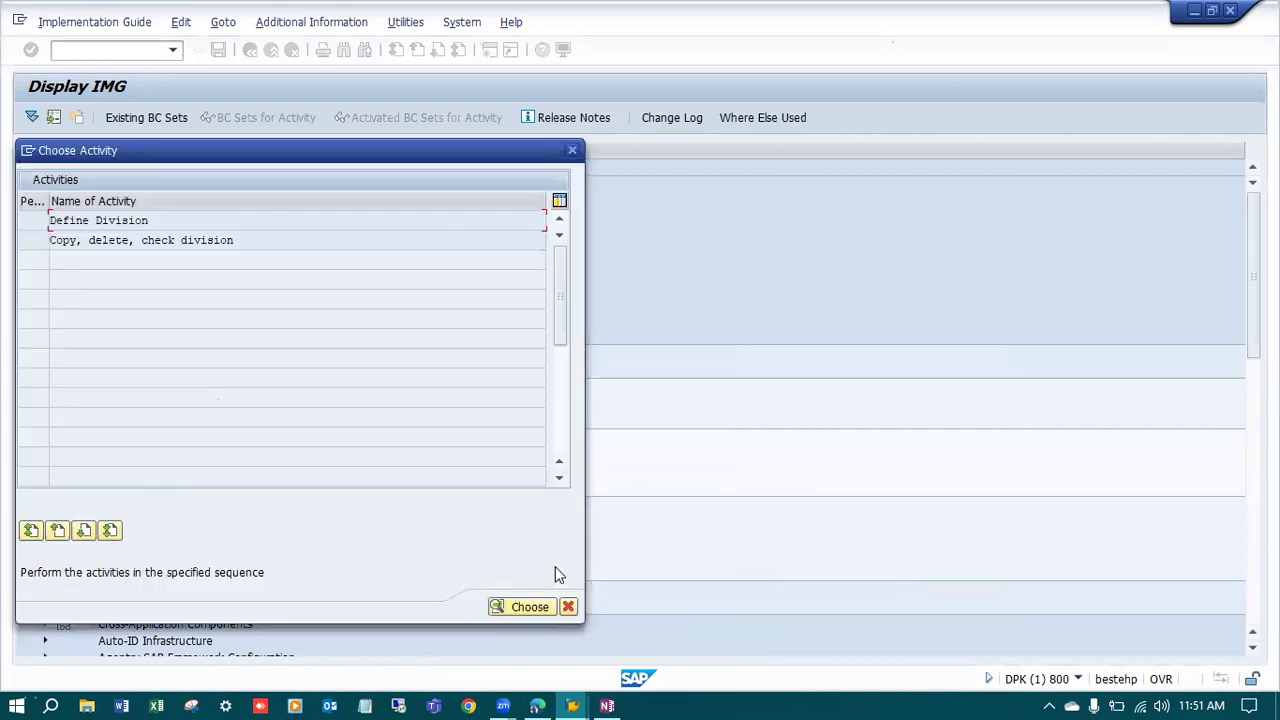
pyautogui.doubleClick(95, 220)
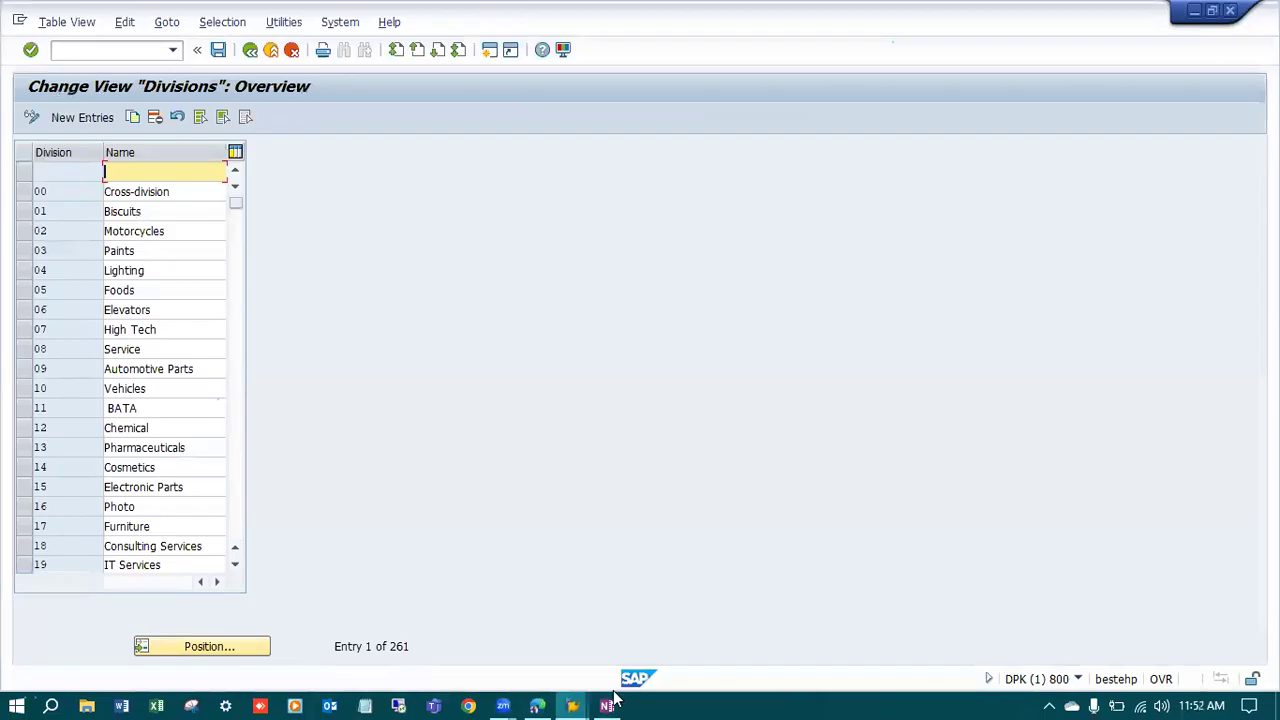
# Switch to OneNote and review the division codes on the ERP Structure - Codes page.
pyautogui.click(609, 704)
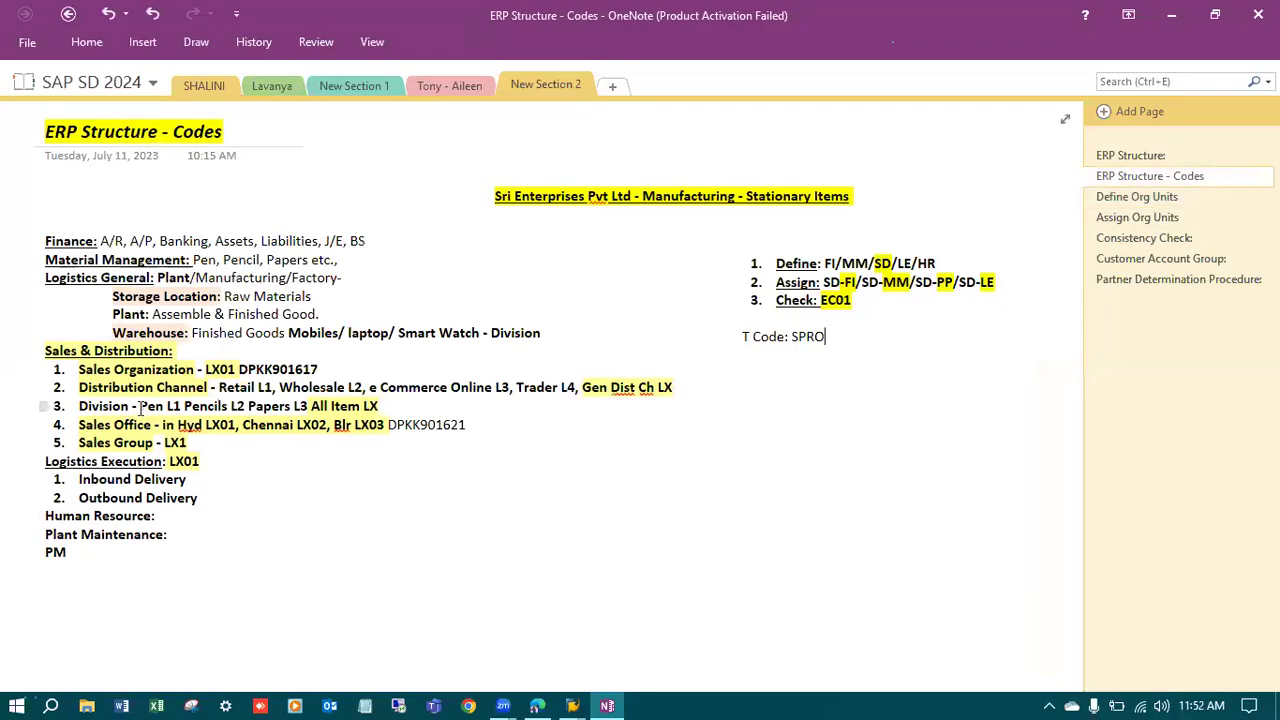
pyautogui.moveTo(141, 406); pyautogui.dragTo(313, 405)
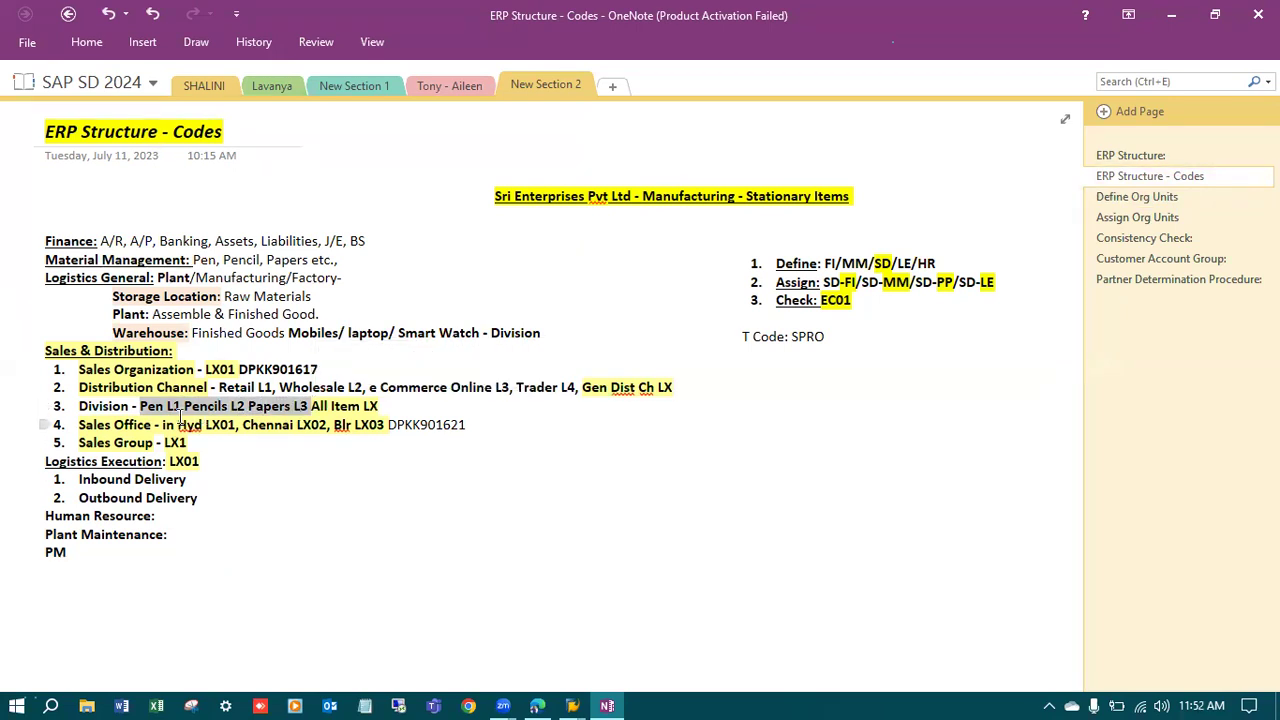
pyautogui.click(368, 405)
pyautogui.moveTo(379, 406); pyautogui.dragTo(310, 406)
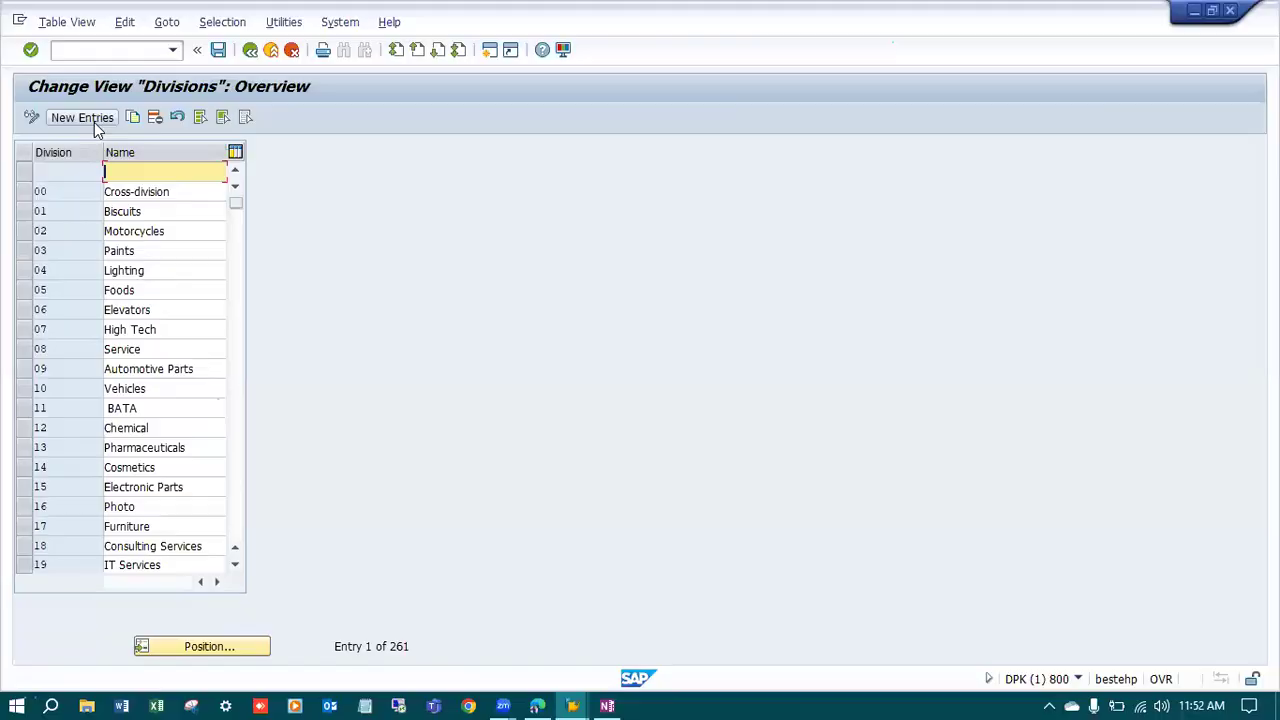
# Add a new division in SAP with the code LX and the name Item SRI.
pyautogui.click(94, 122)
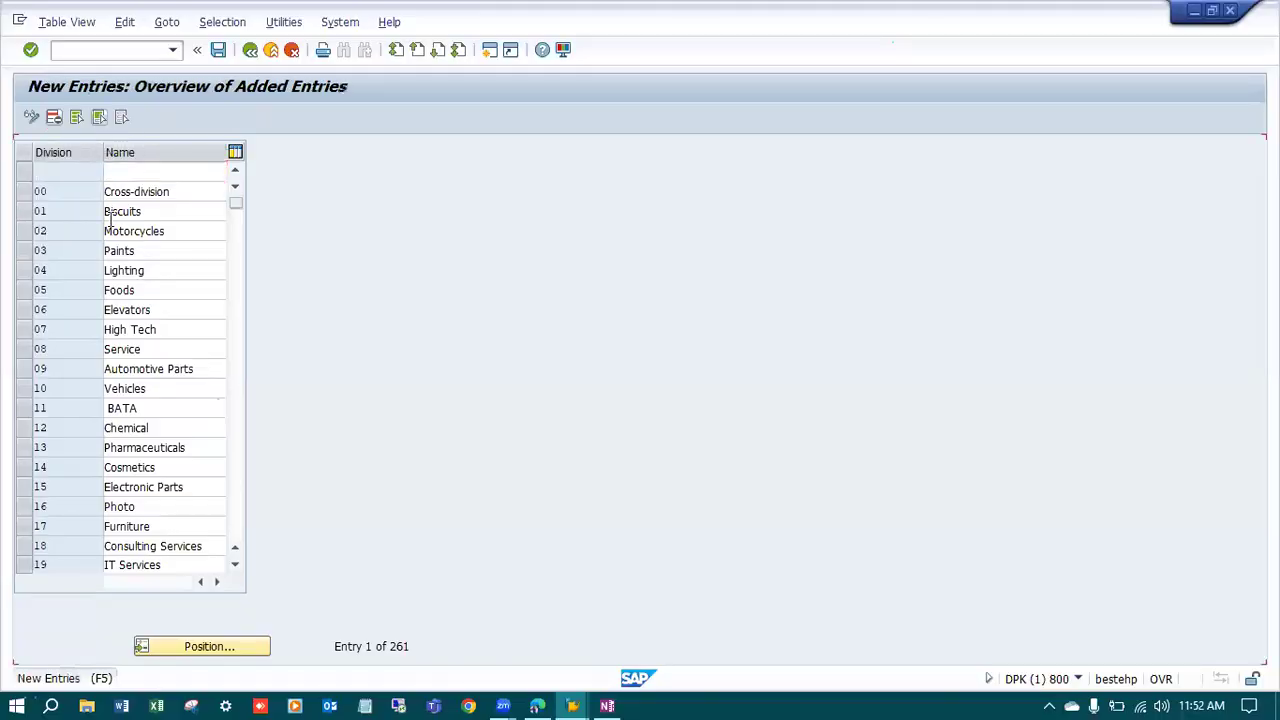
pyautogui.write('1')
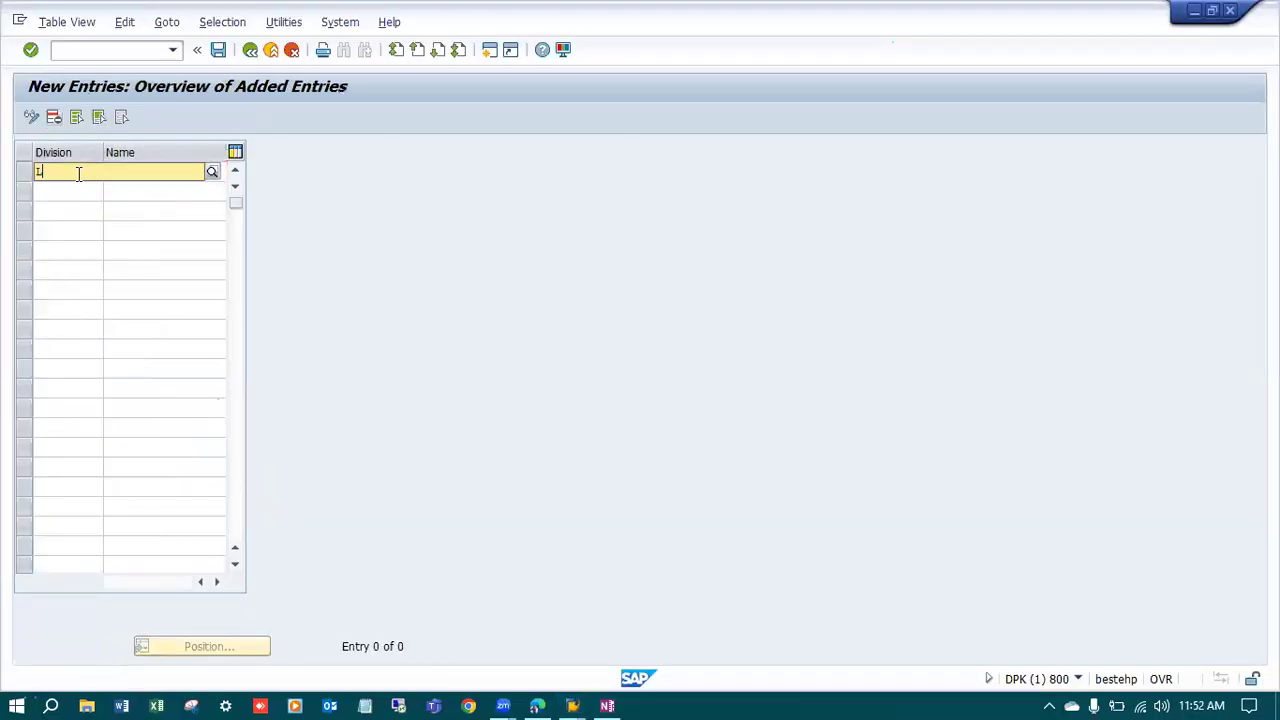
pyautogui.click(442, 207)
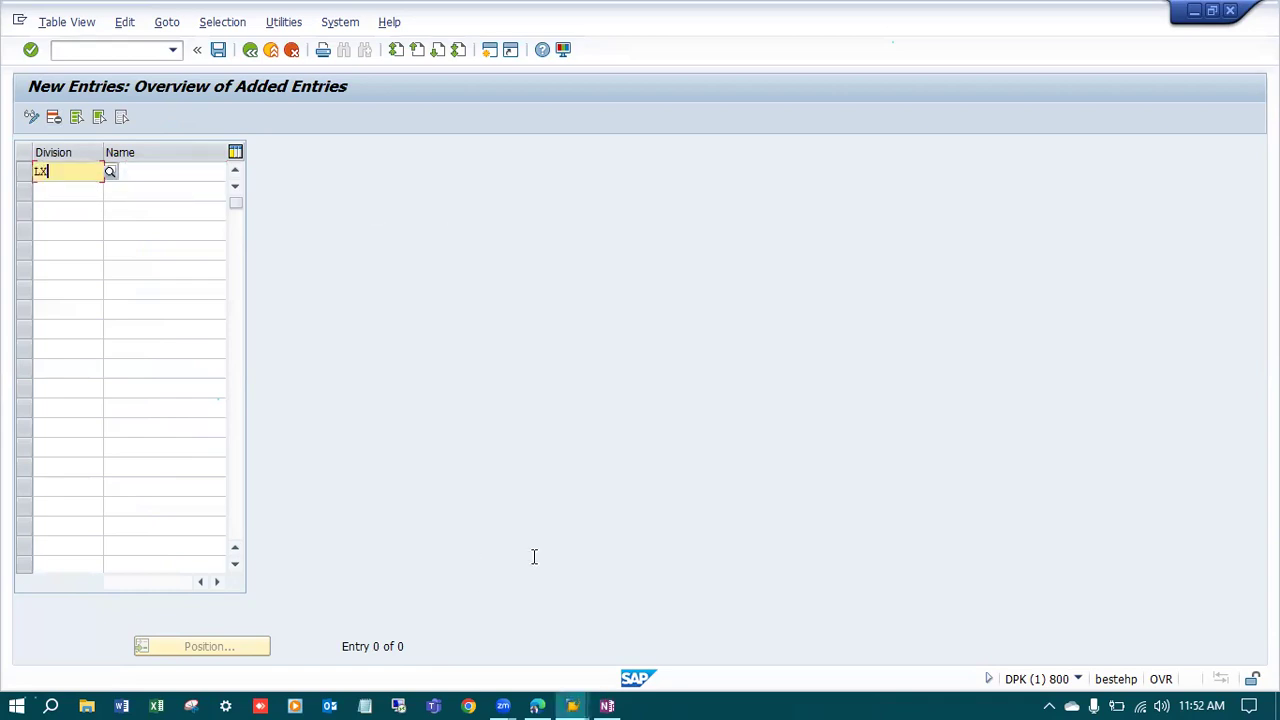
pyautogui.hotkey('alt', 'Tab')
pyautogui.hotkey('alt', 'Tab')
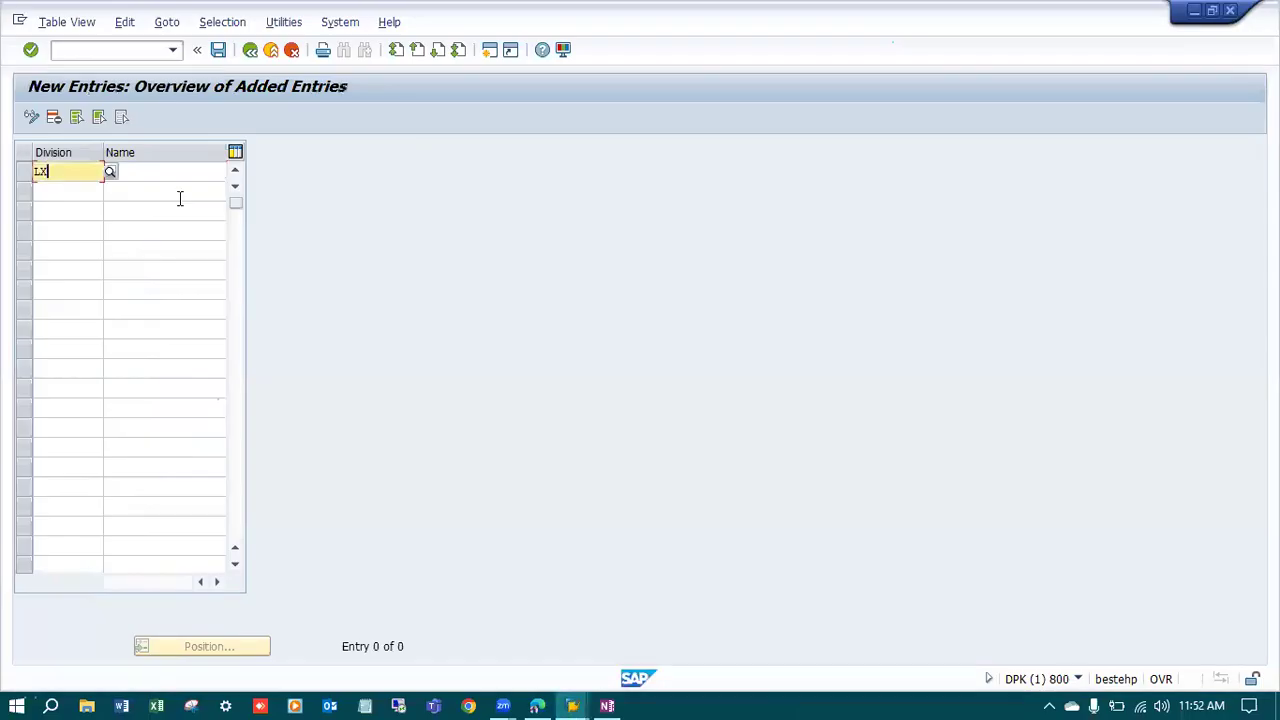
pyautogui.click(168, 172)
pyautogui.write('Item SRI')
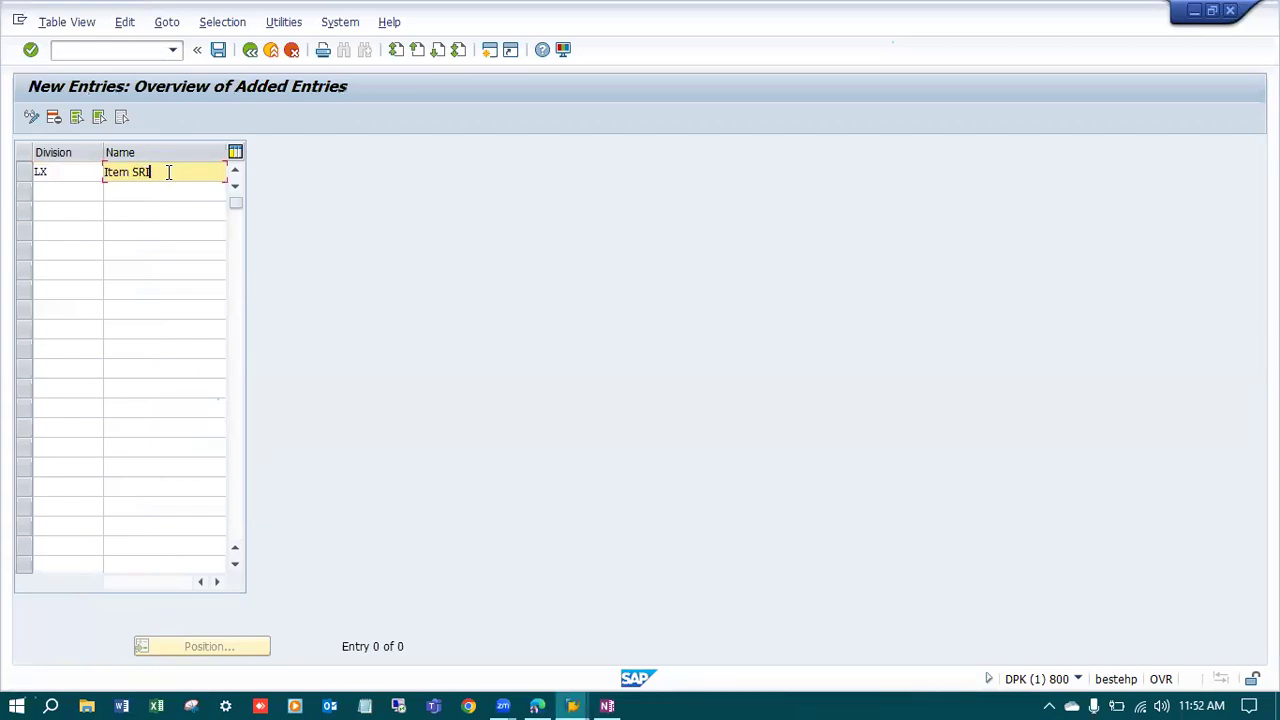
pyautogui.press('Return')
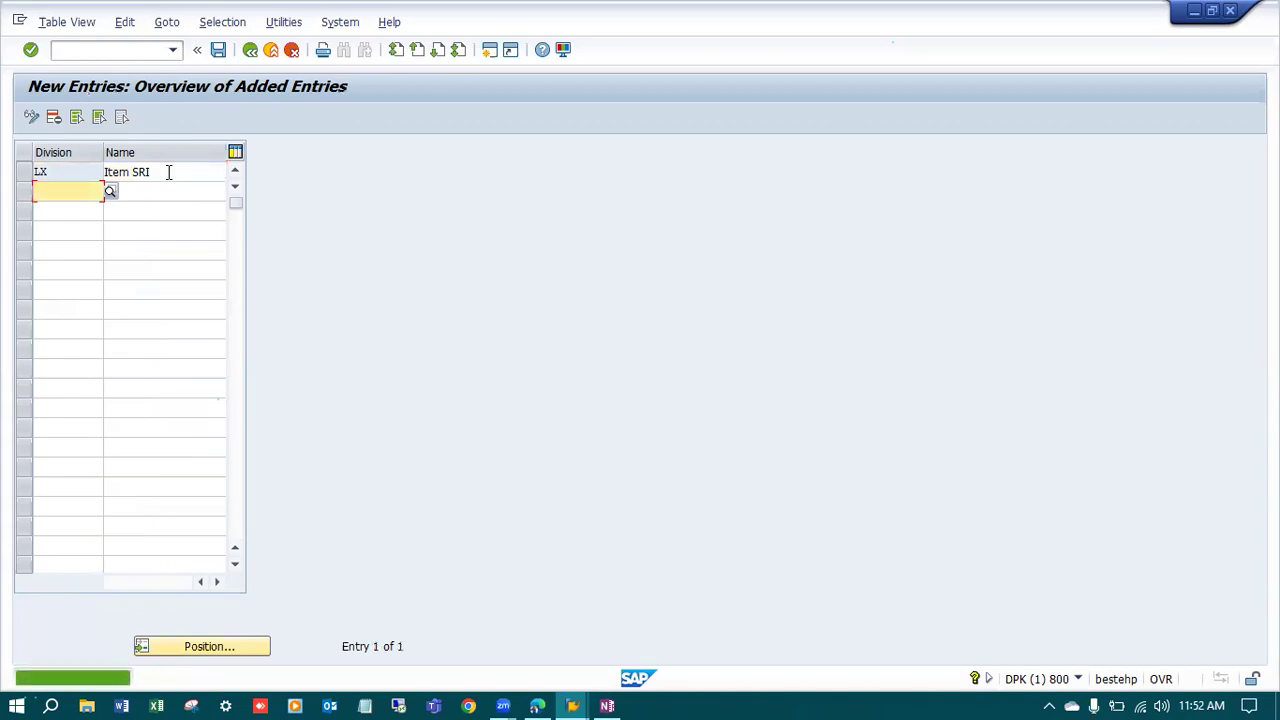
# Save division LX in a new customizing request described as LG: Division LX, and return to the division activity selection.
pyautogui.click(219, 51)
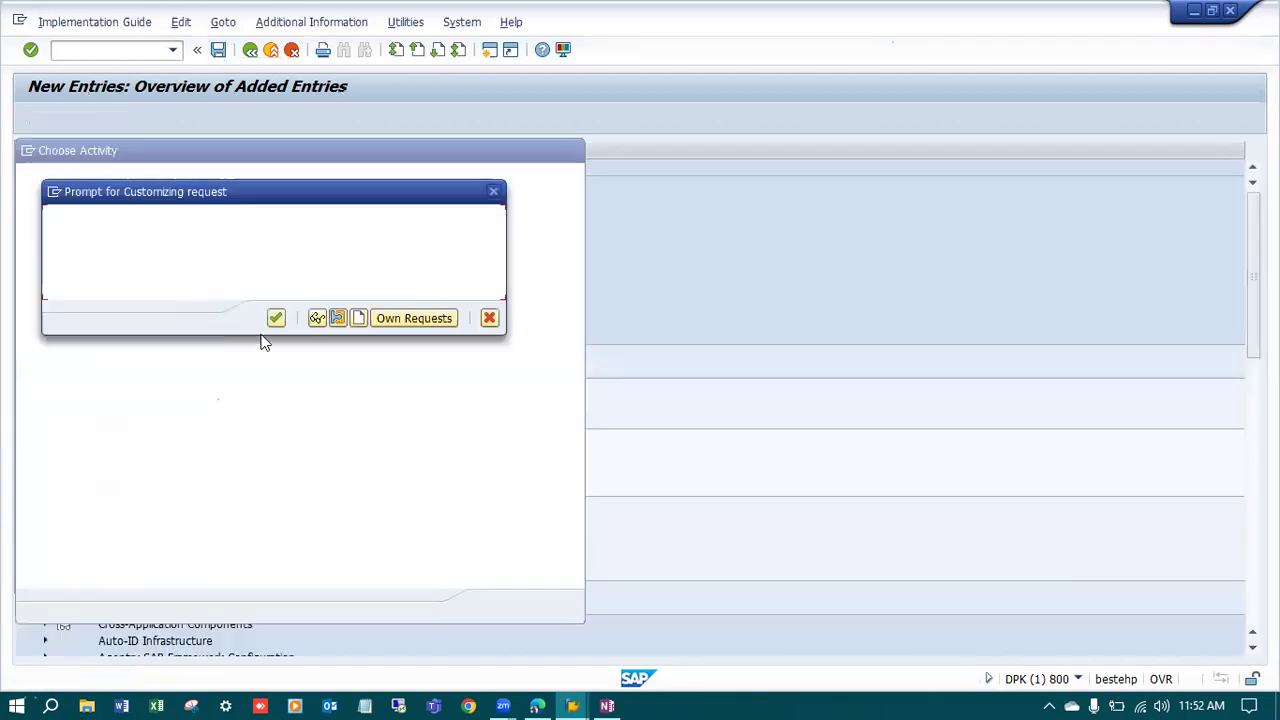
pyautogui.click(360, 317)
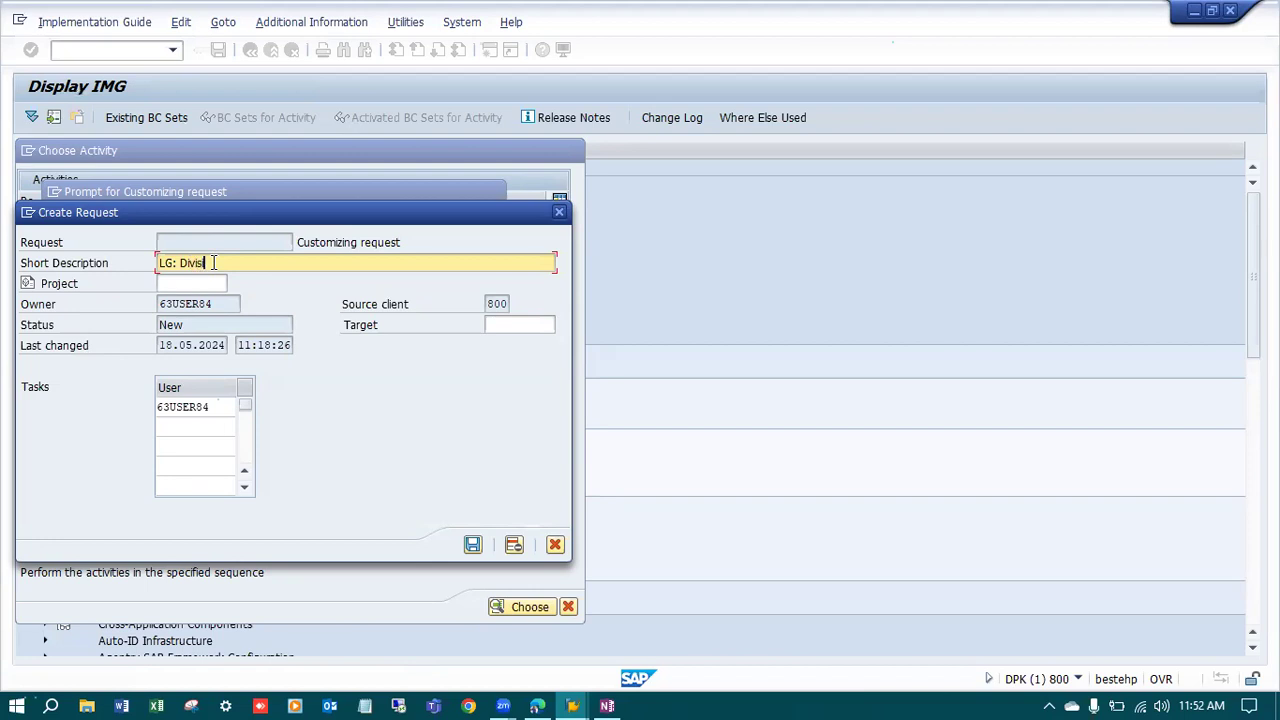
pyautogui.press('Return')
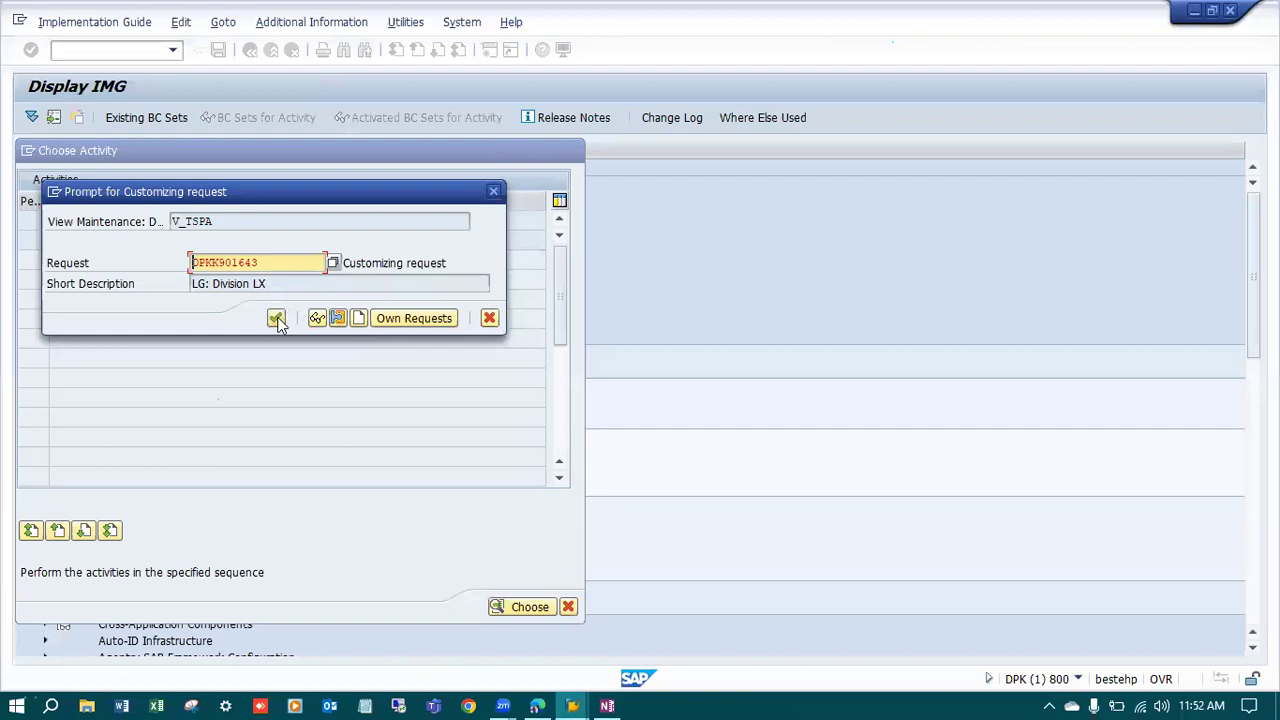
pyautogui.click(277, 319)
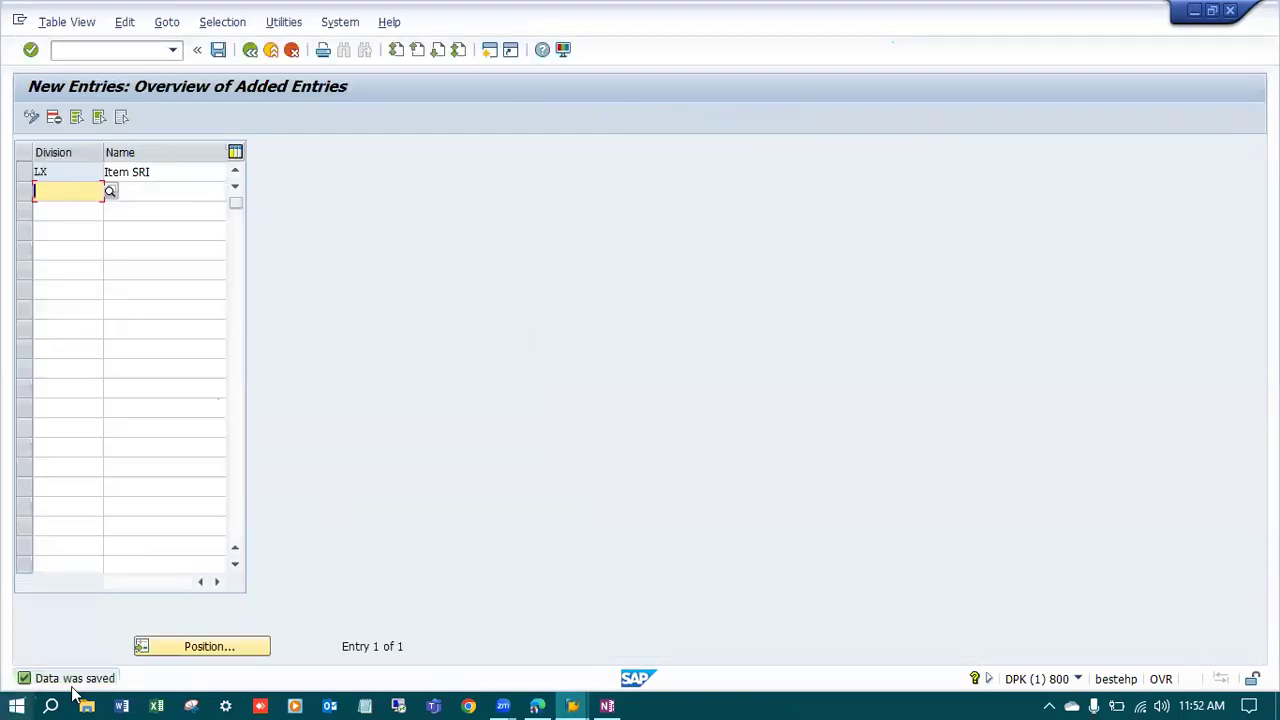
pyautogui.click(251, 50)
pyautogui.click(251, 50)
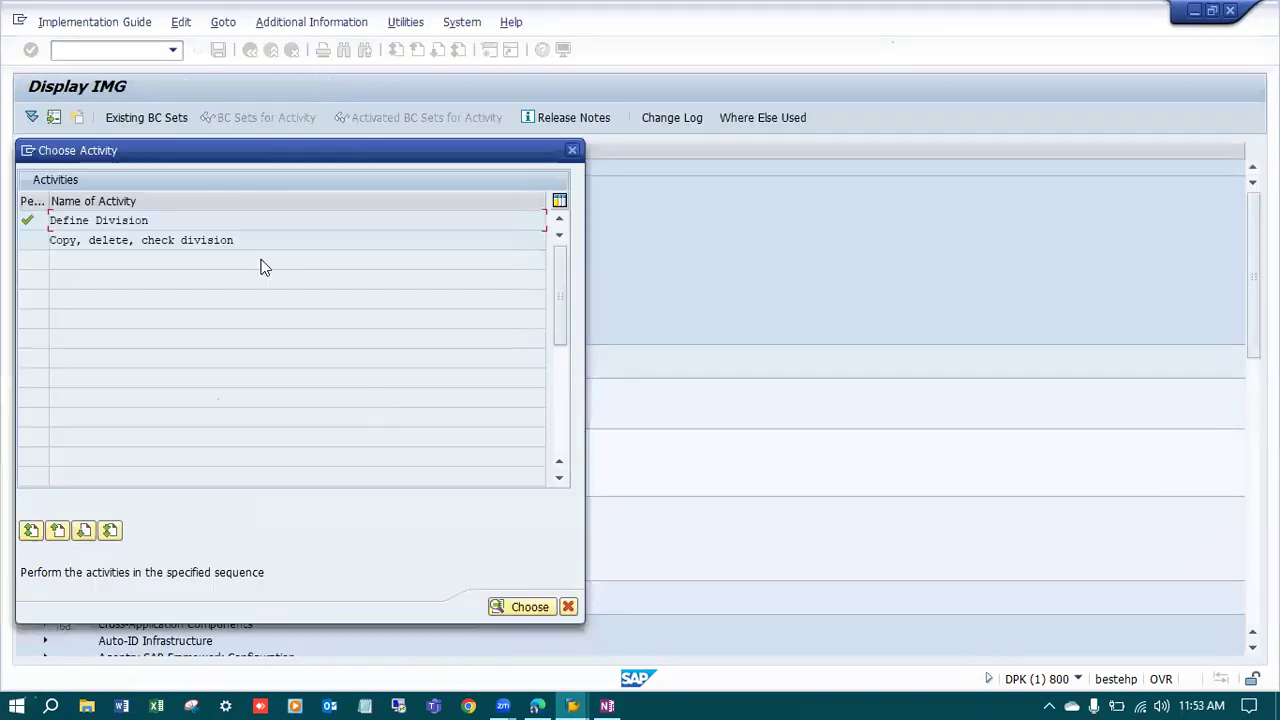
# Switch to OneNote, review the Finance and Logistics General entries on the Define Org Units page, and return to SAP.
pyautogui.hotkey('alt', 'Tab')
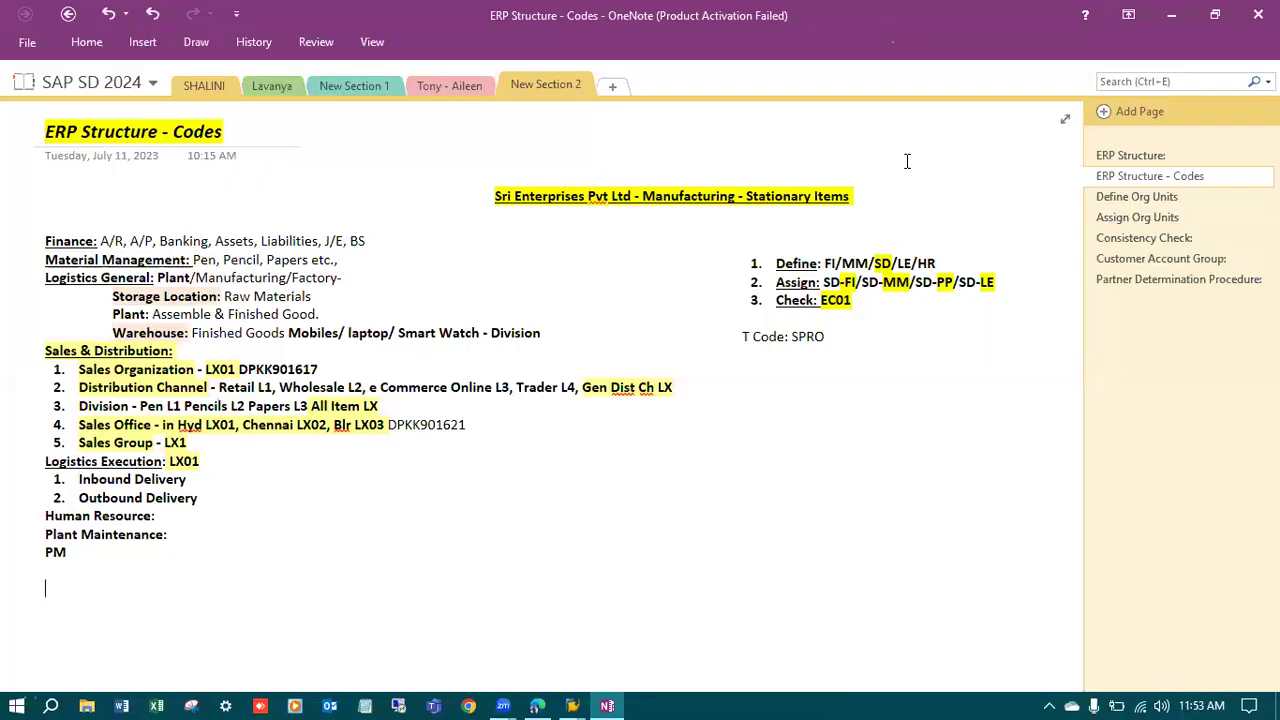
pyautogui.click(1186, 198)
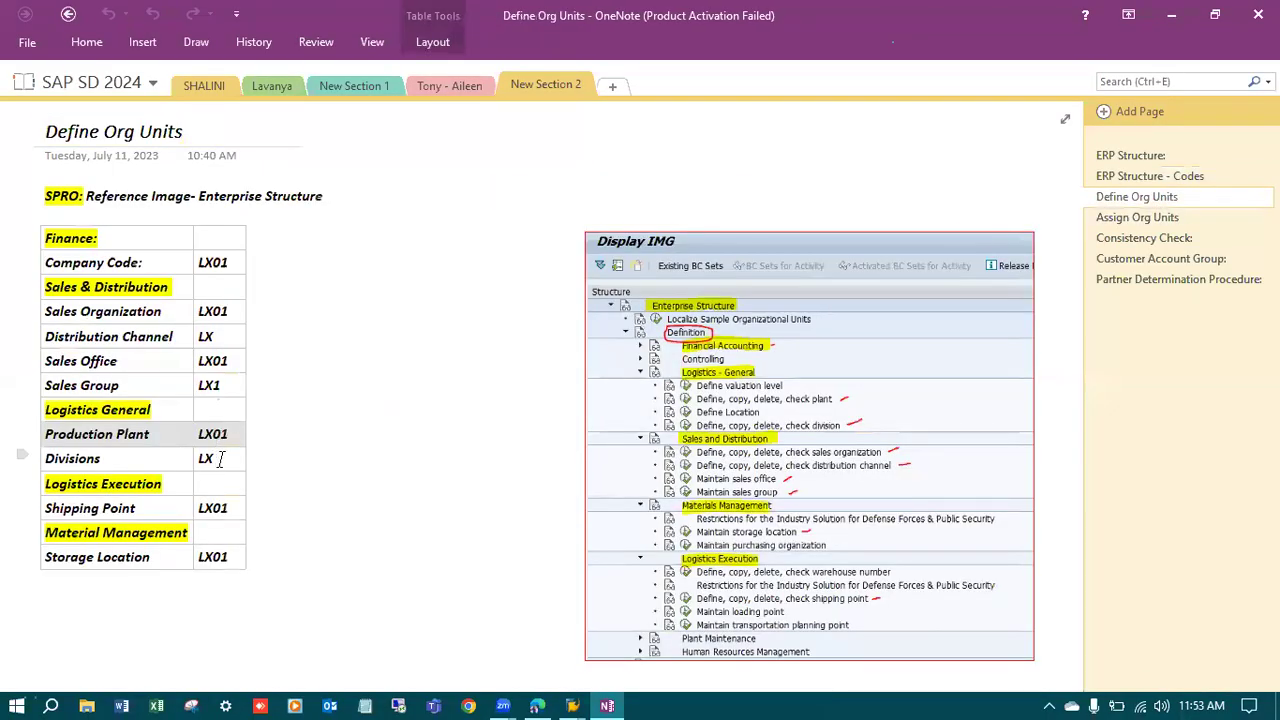
pyautogui.moveTo(228, 459); pyautogui.dragTo(78, 412)
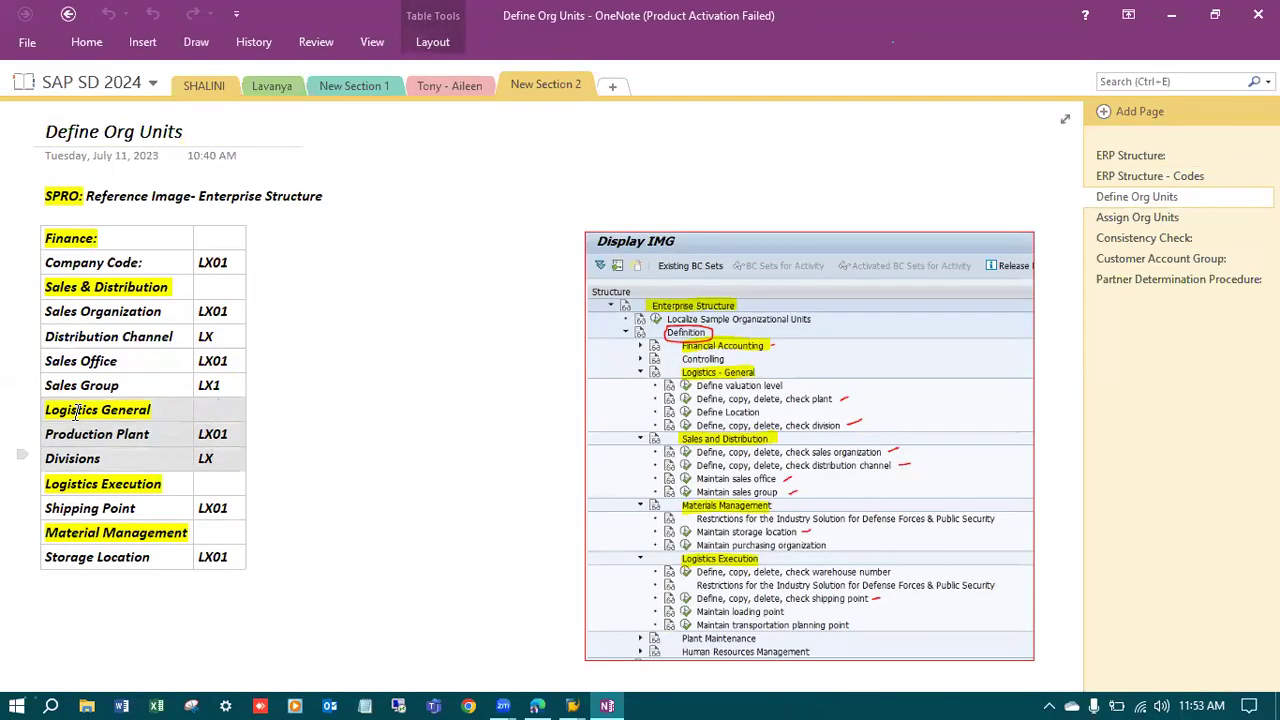
pyautogui.moveTo(200, 263); pyautogui.dragTo(66, 240)
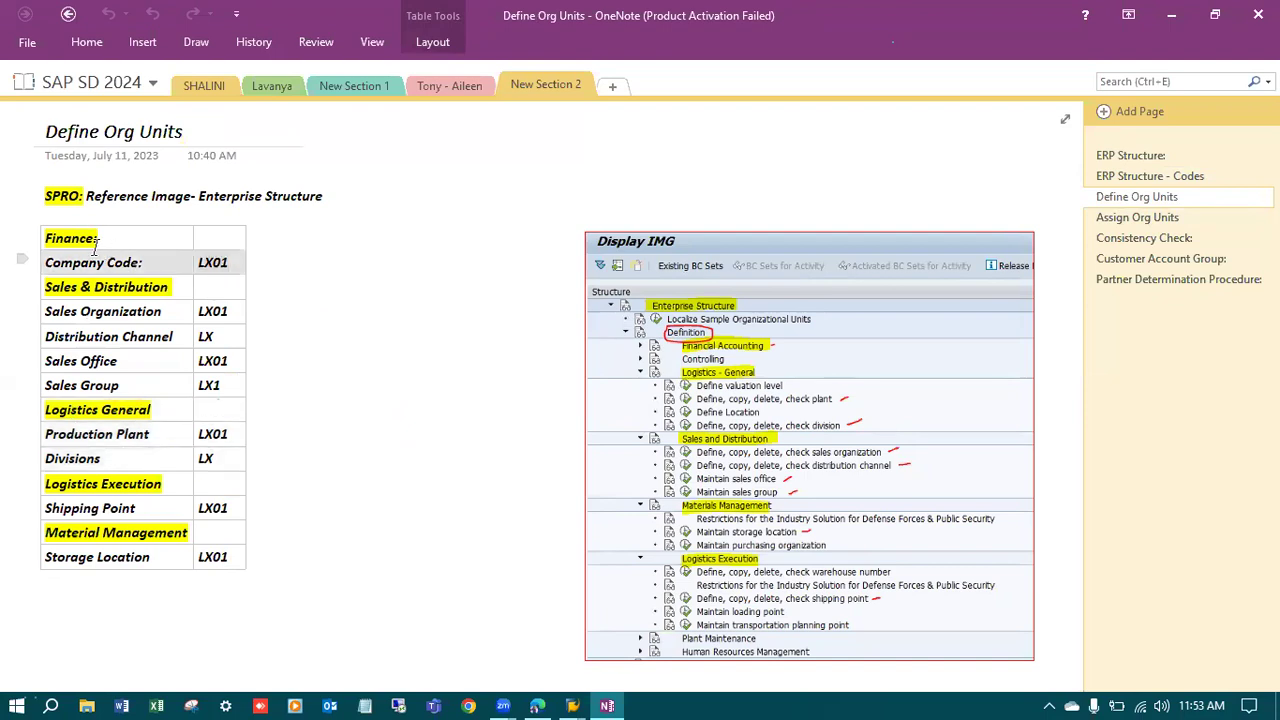
pyautogui.click(414, 431)
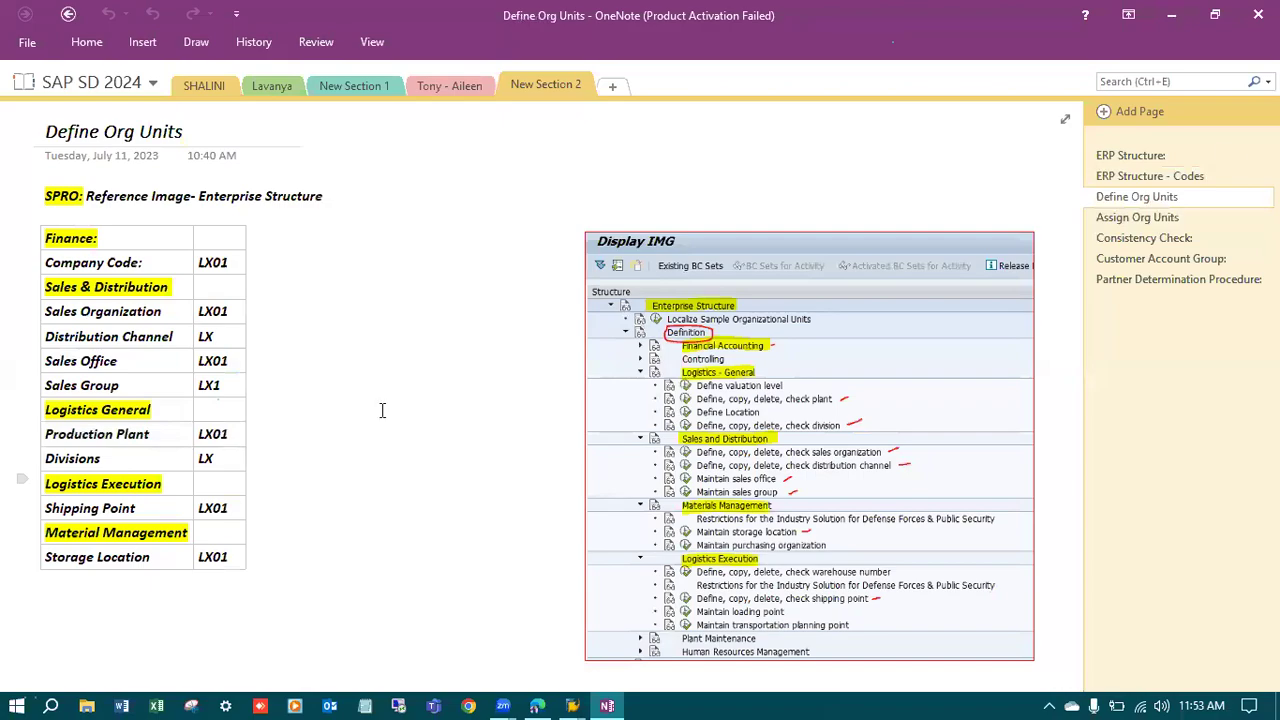
pyautogui.click(1172, 15)
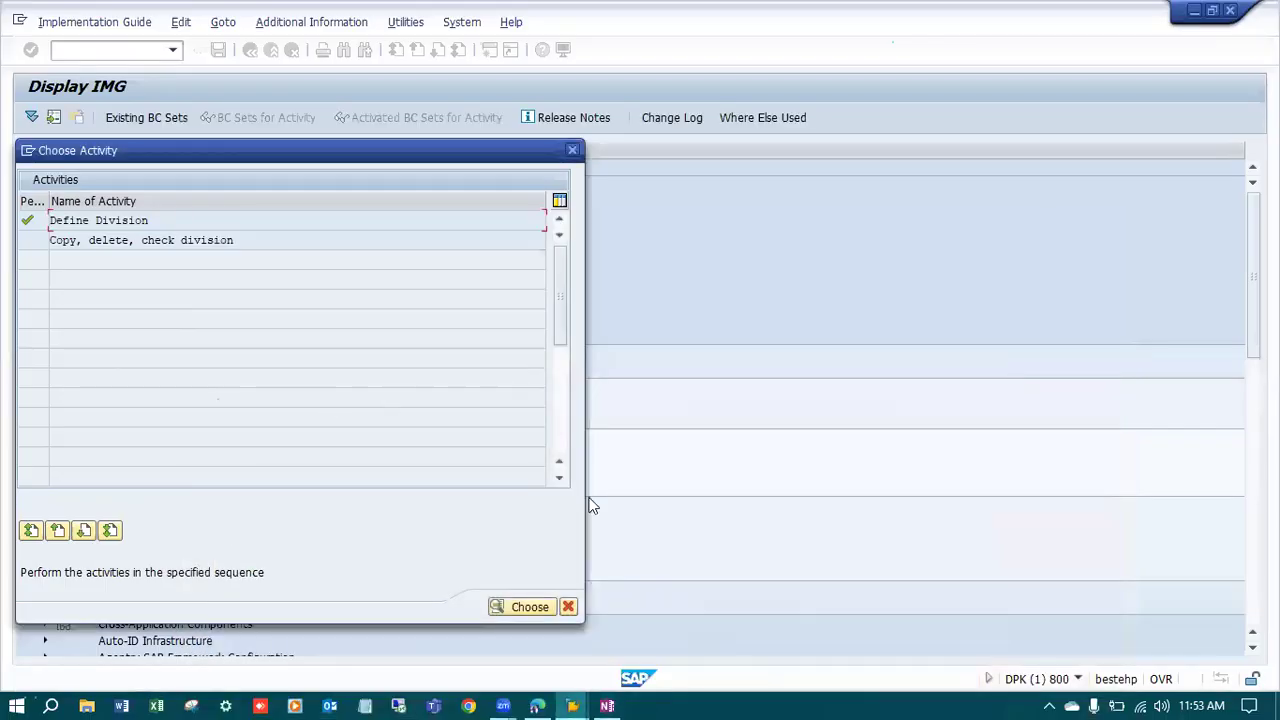
# Close the division activity selection, collapse Logistics - General and expand Logistics Execution under Definition.
pyautogui.click(568, 609)
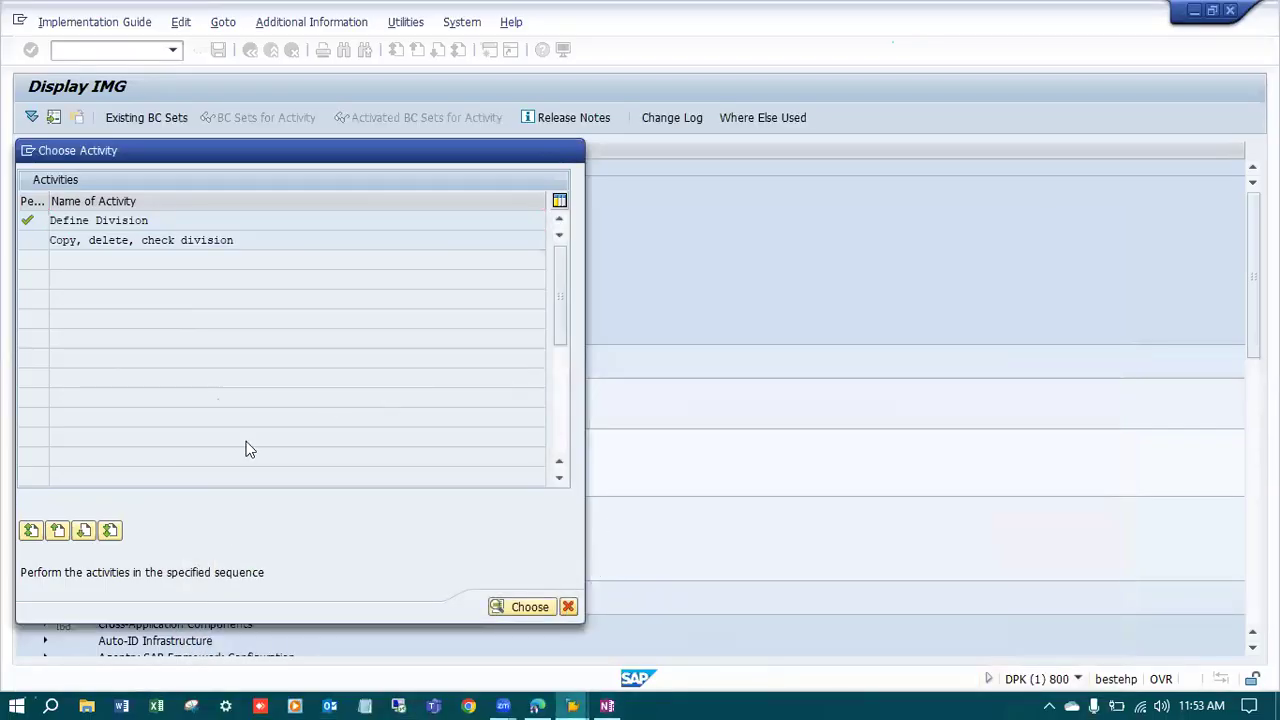
pyautogui.click(82, 421)
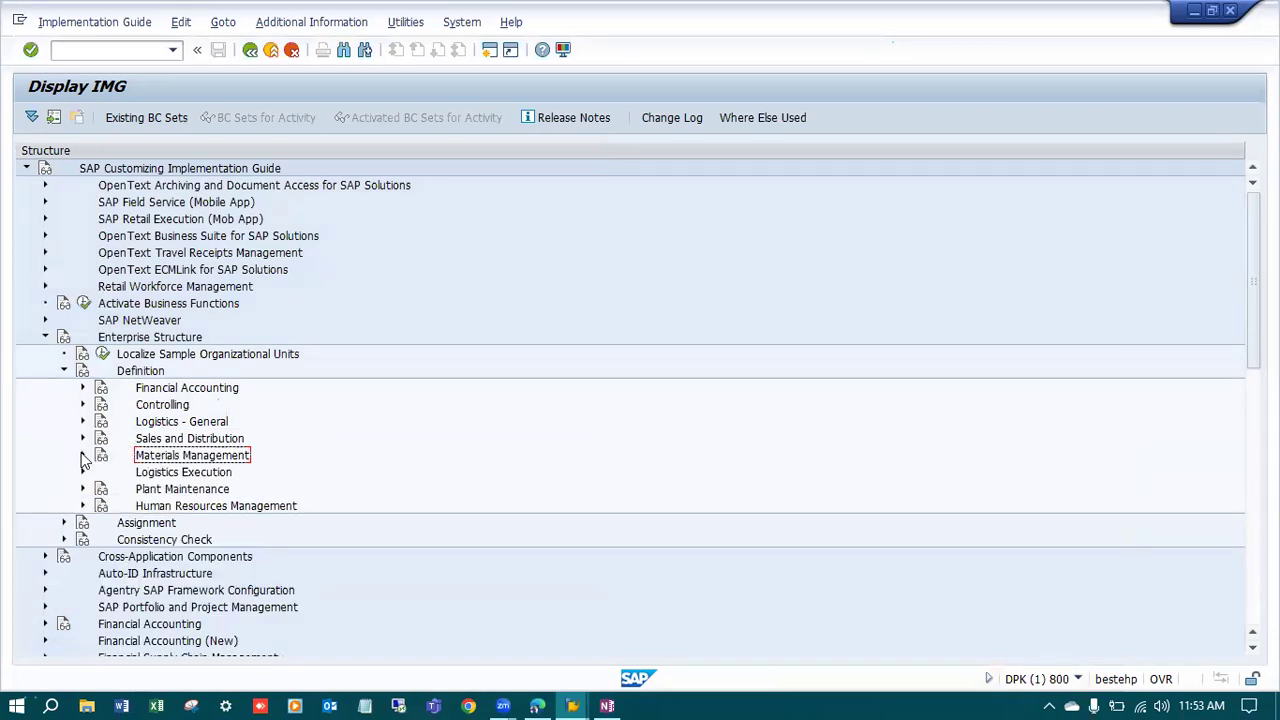
pyautogui.click(83, 456)
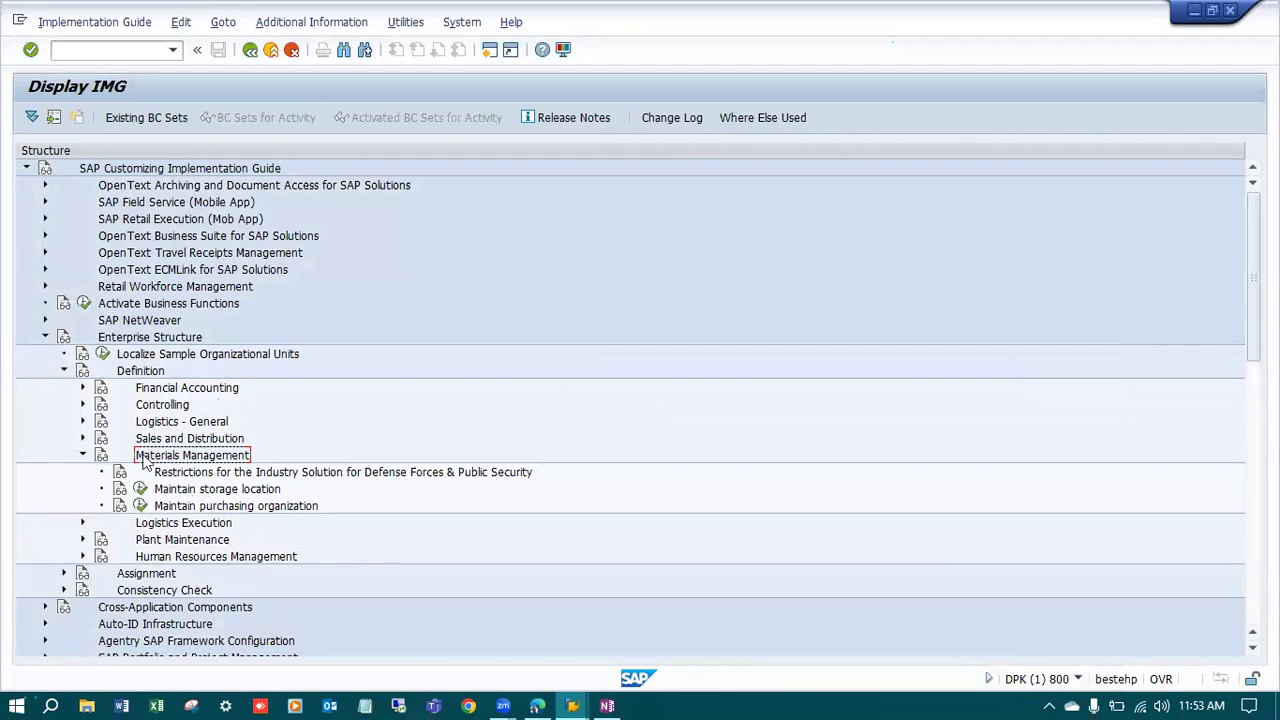
pyautogui.click(83, 456)
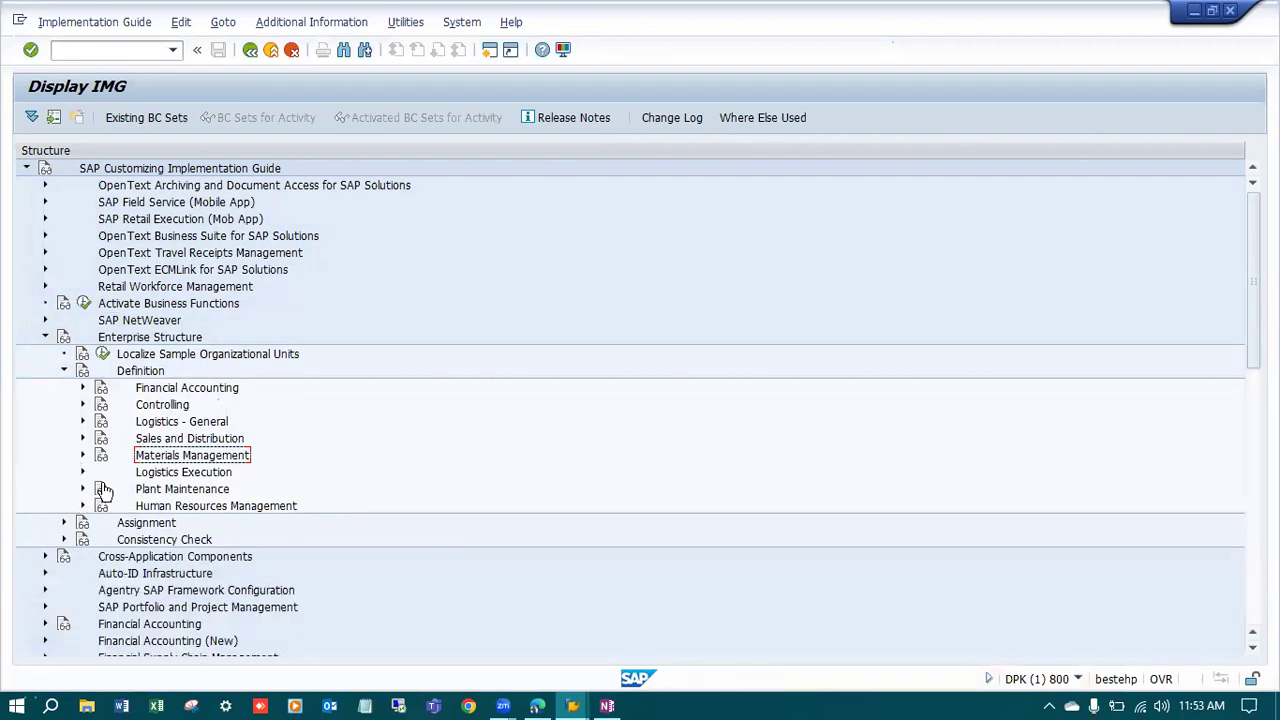
pyautogui.click(83, 473)
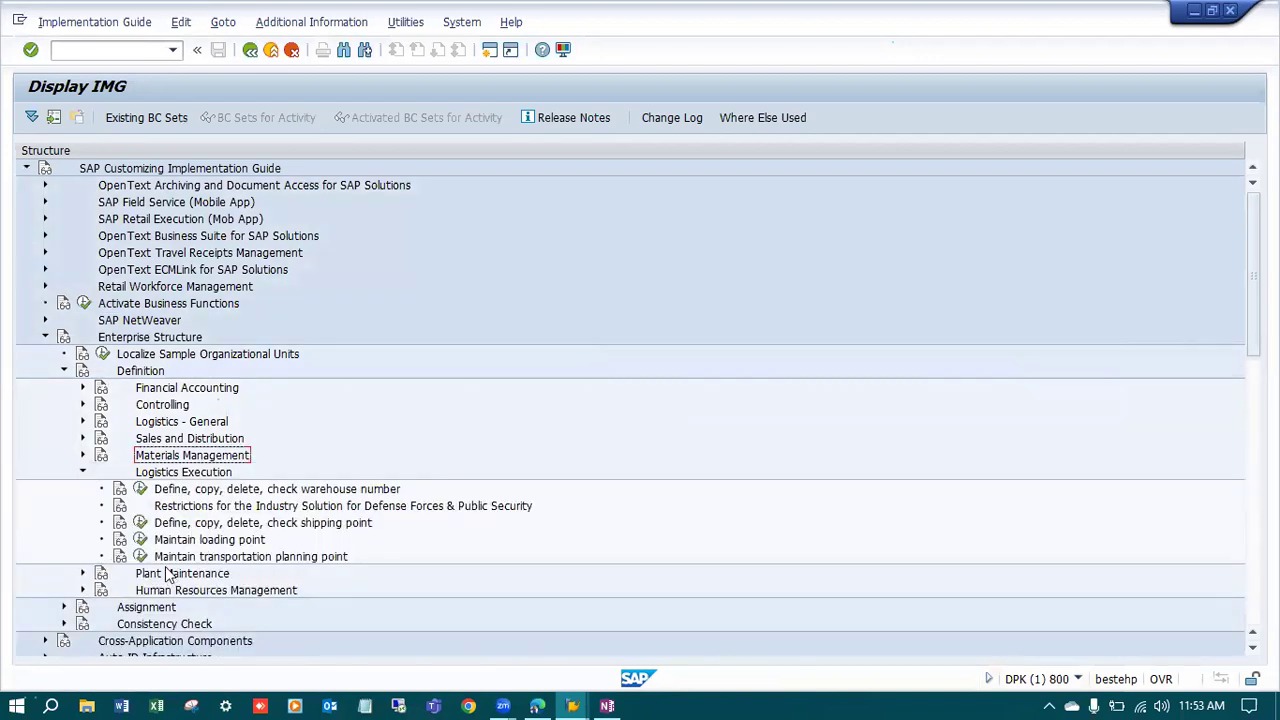
# Check the shipping point entry in OneNote, return to SAP and open the Define shipping point activity under Logistics Execution.
pyautogui.click(606, 706)
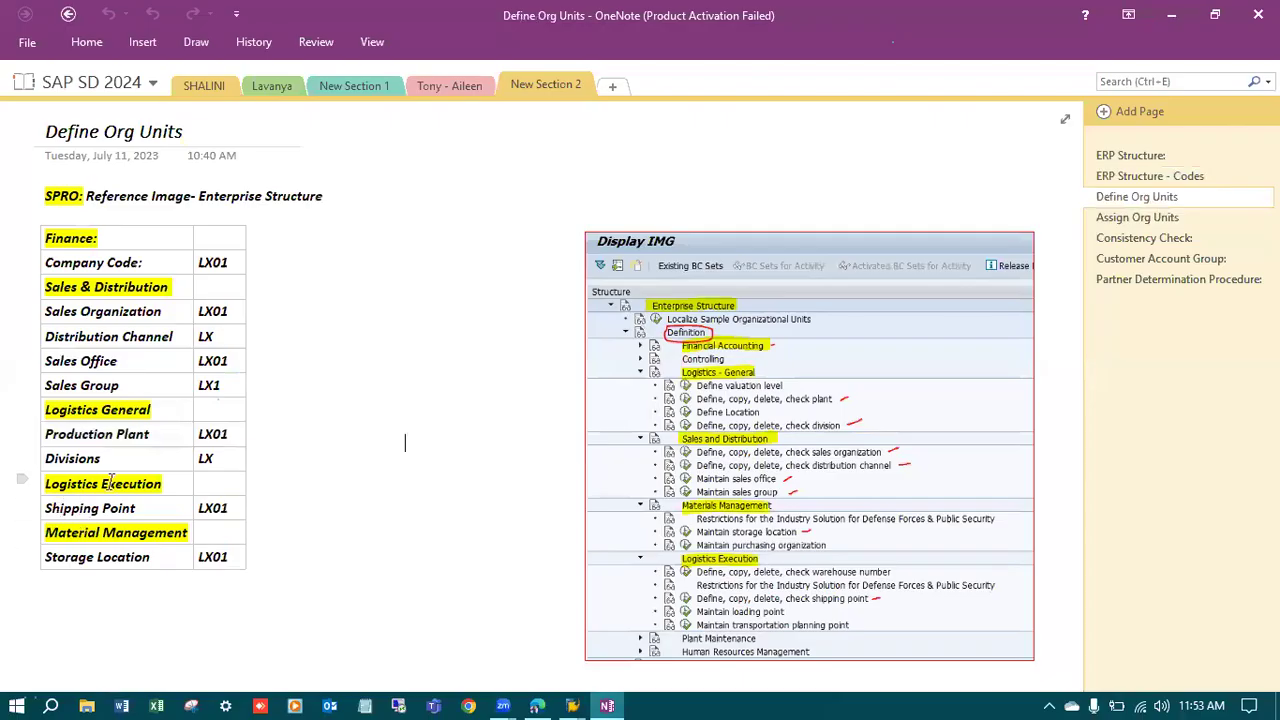
pyautogui.doubleClick(222, 508)
pyautogui.moveTo(134, 510); pyautogui.dragTo(130, 484)
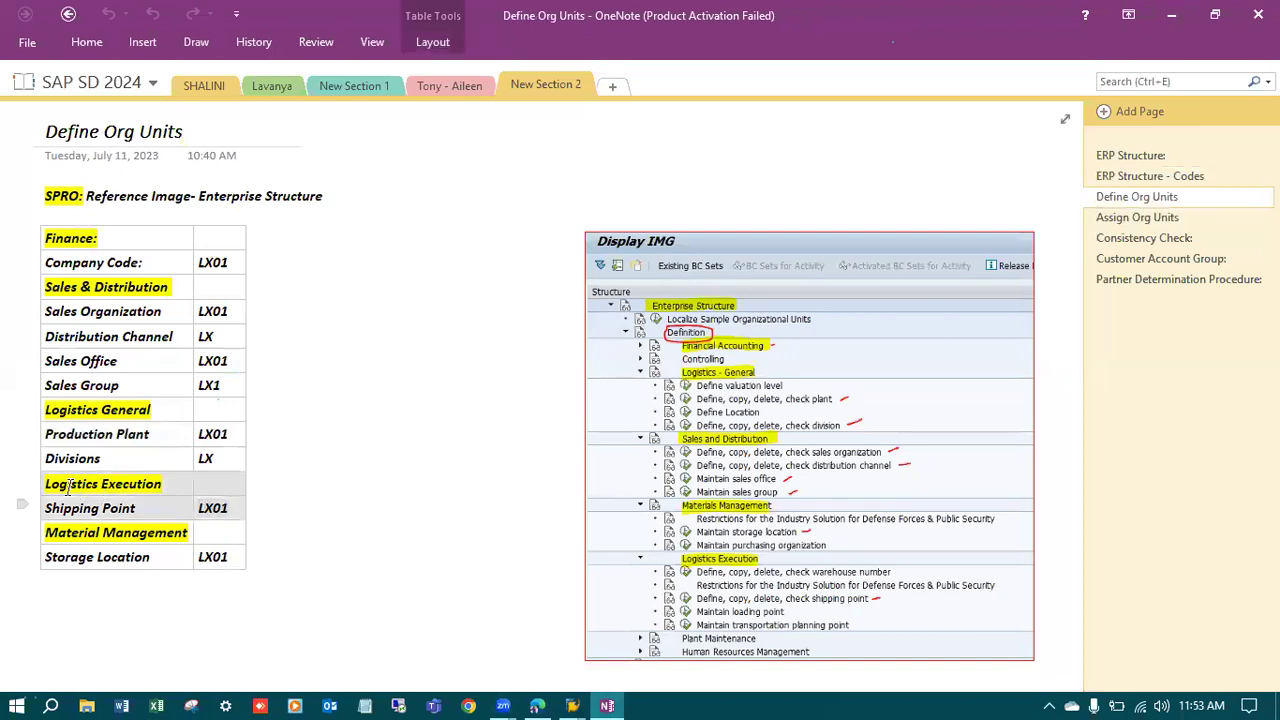
pyautogui.click(1170, 15)
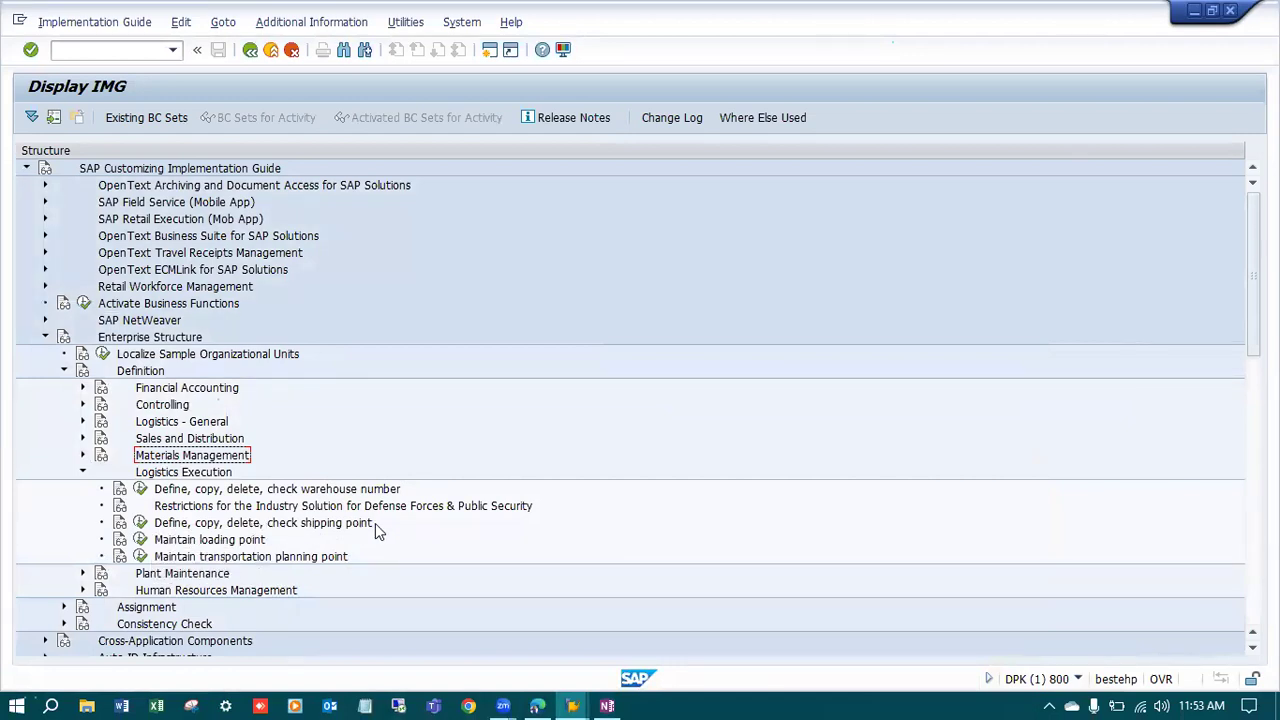
pyautogui.click(141, 524)
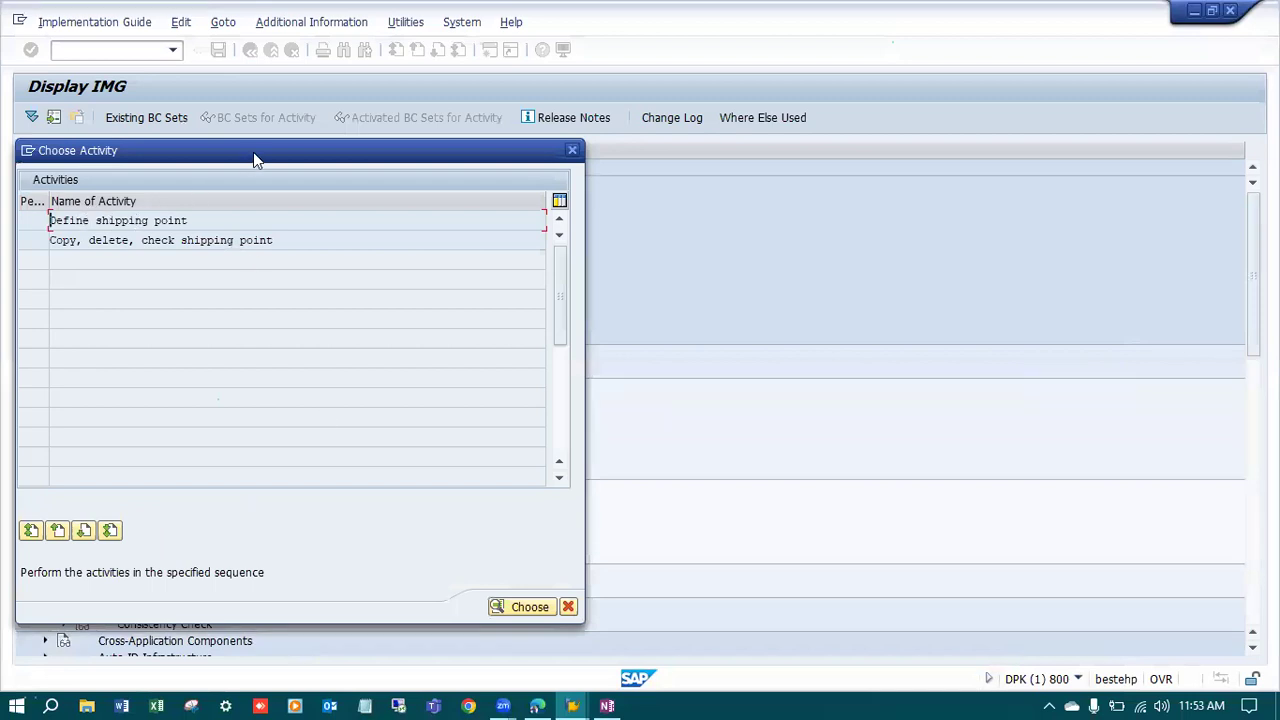
pyautogui.moveTo(253, 152); pyautogui.dragTo(558, 70)
pyautogui.doubleClick(428, 139)
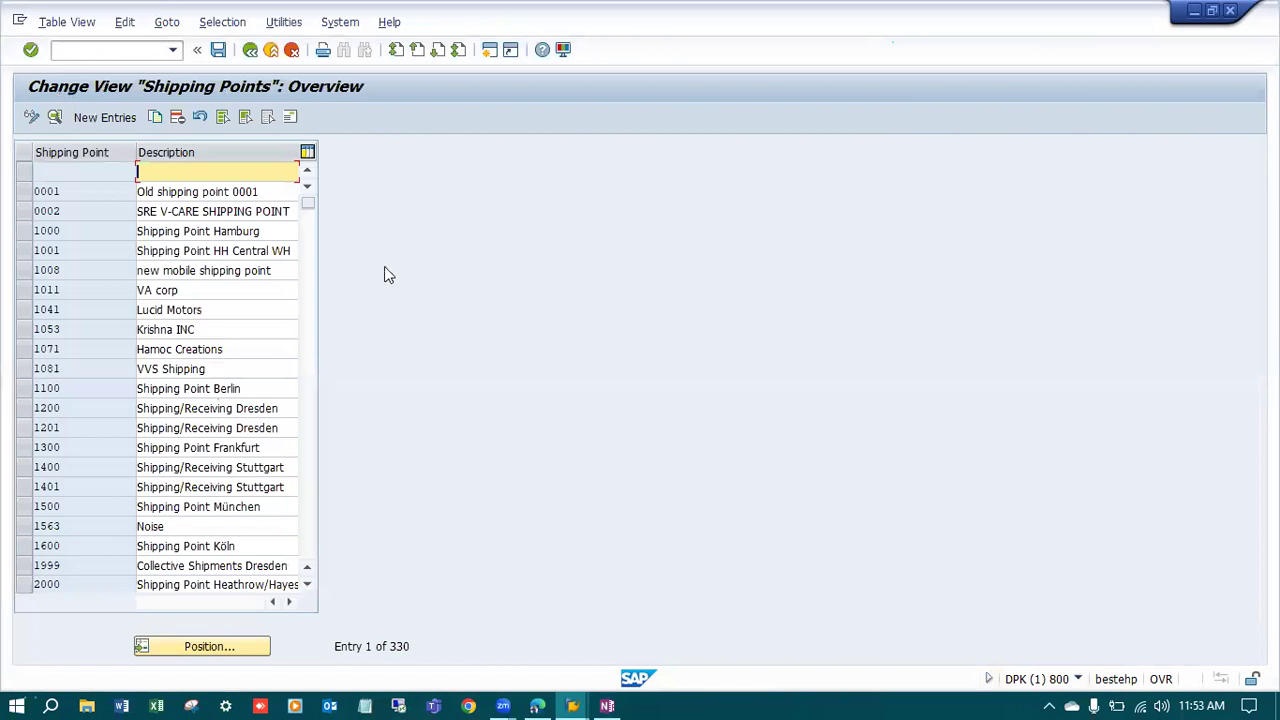
# Copy shipping point 1000 as LX01, replace Hamburg in its description and continue to the address entry.
pyautogui.click(30, 232)
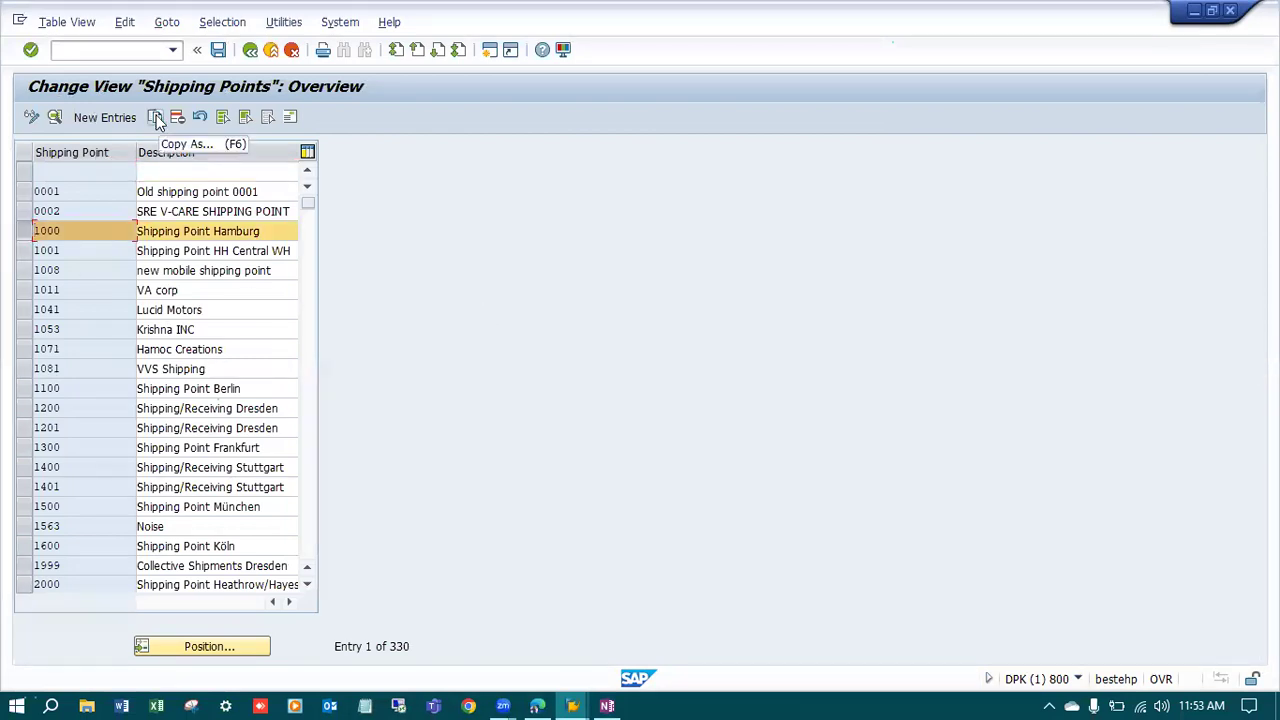
pyautogui.click(157, 120)
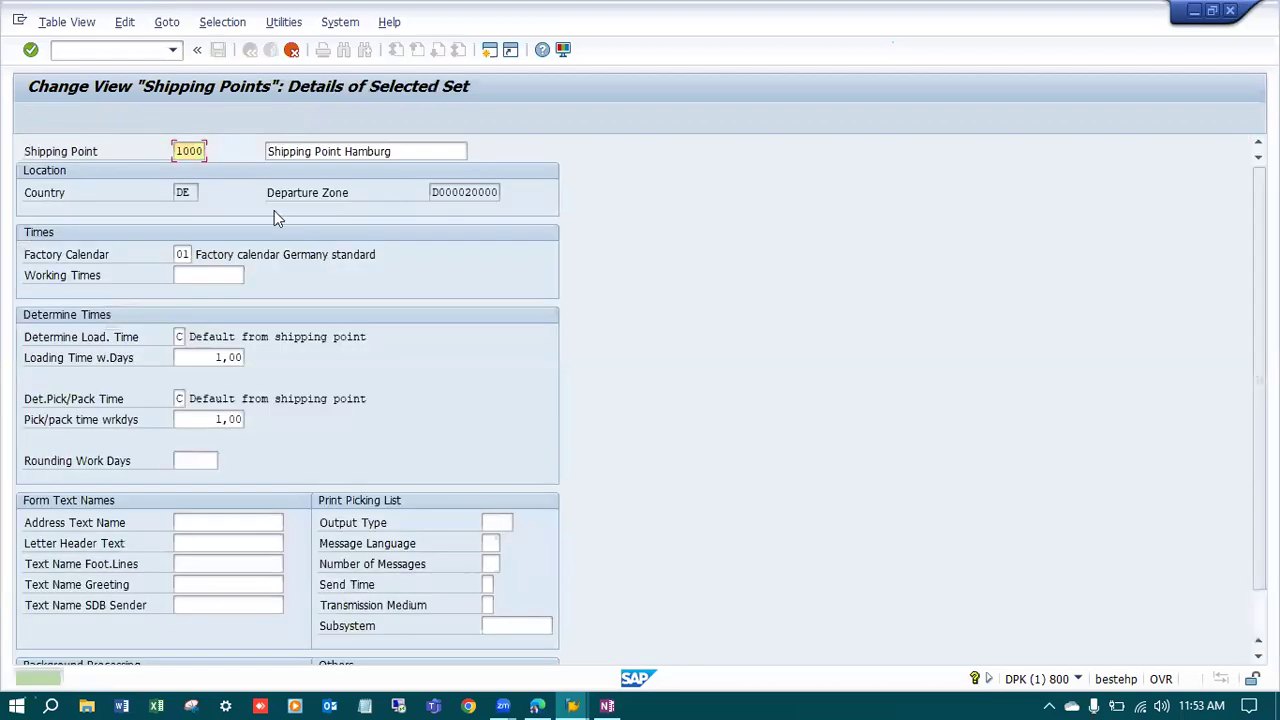
pyautogui.press('Delete')
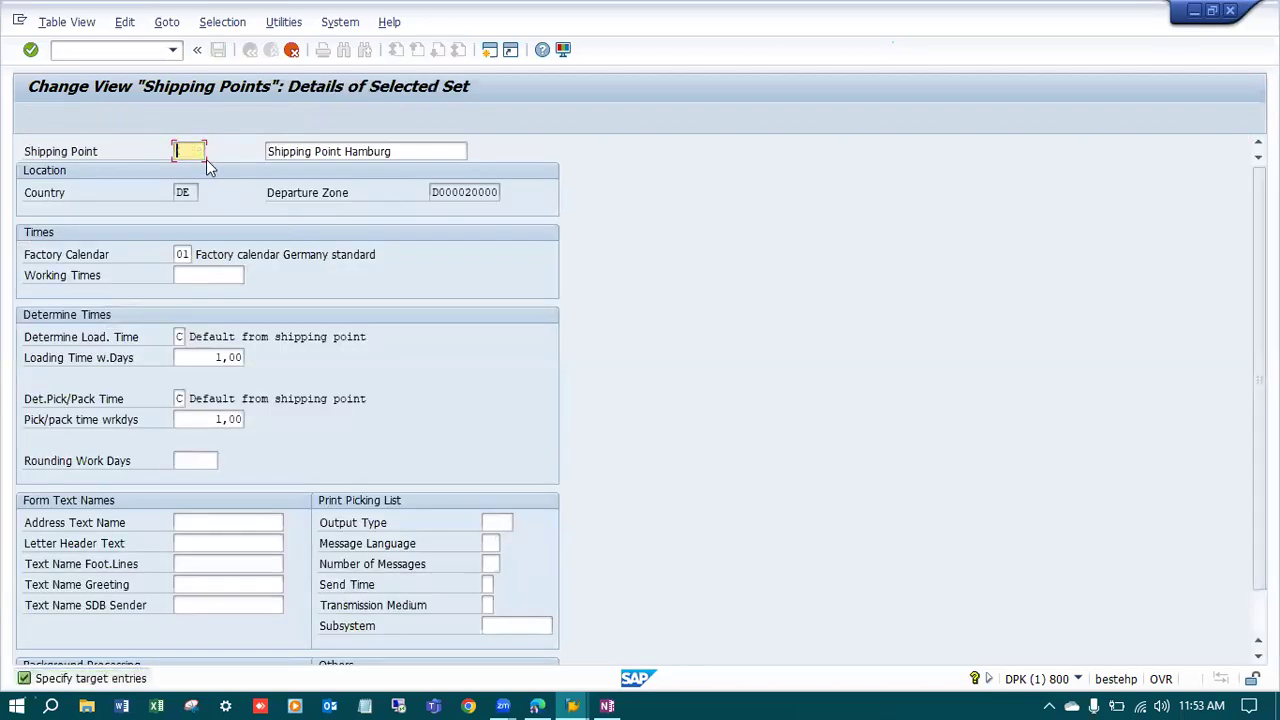
pyautogui.write('LX01')
pyautogui.click(414, 150)
pyautogui.hotkey('ctrl', 'shift', 'Left')
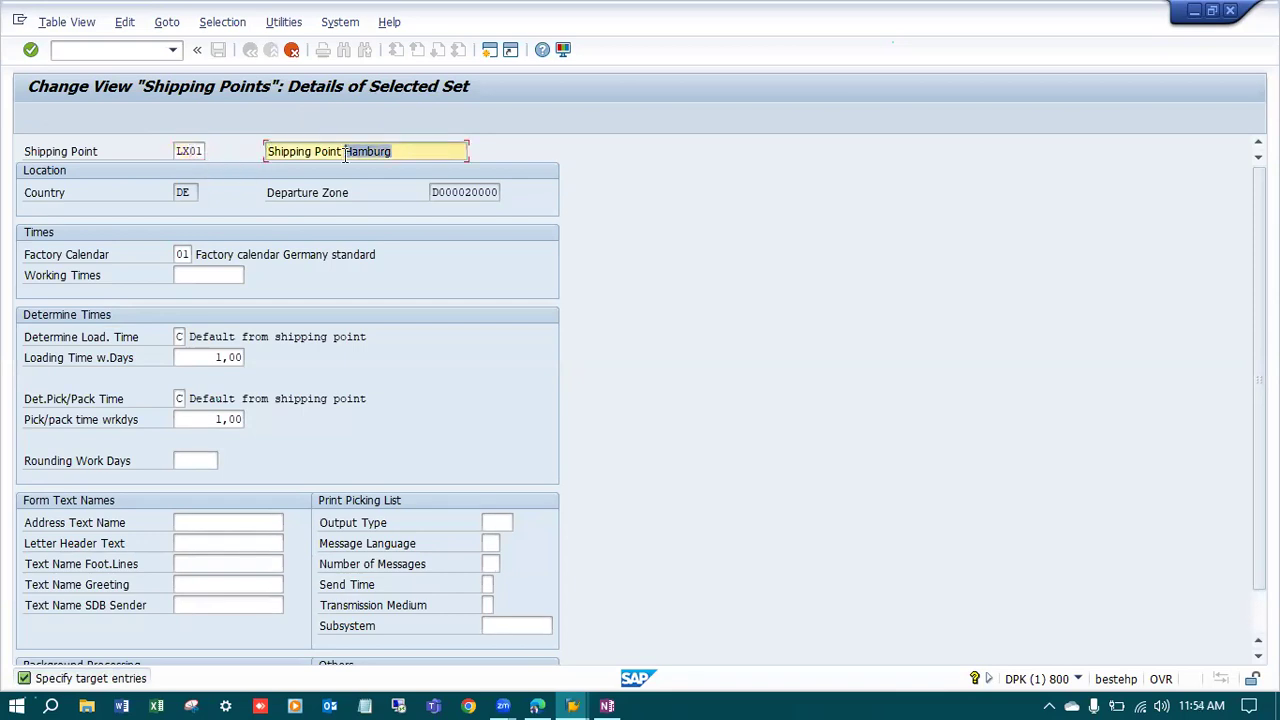
pyautogui.write('H')
pyautogui.press('Return')
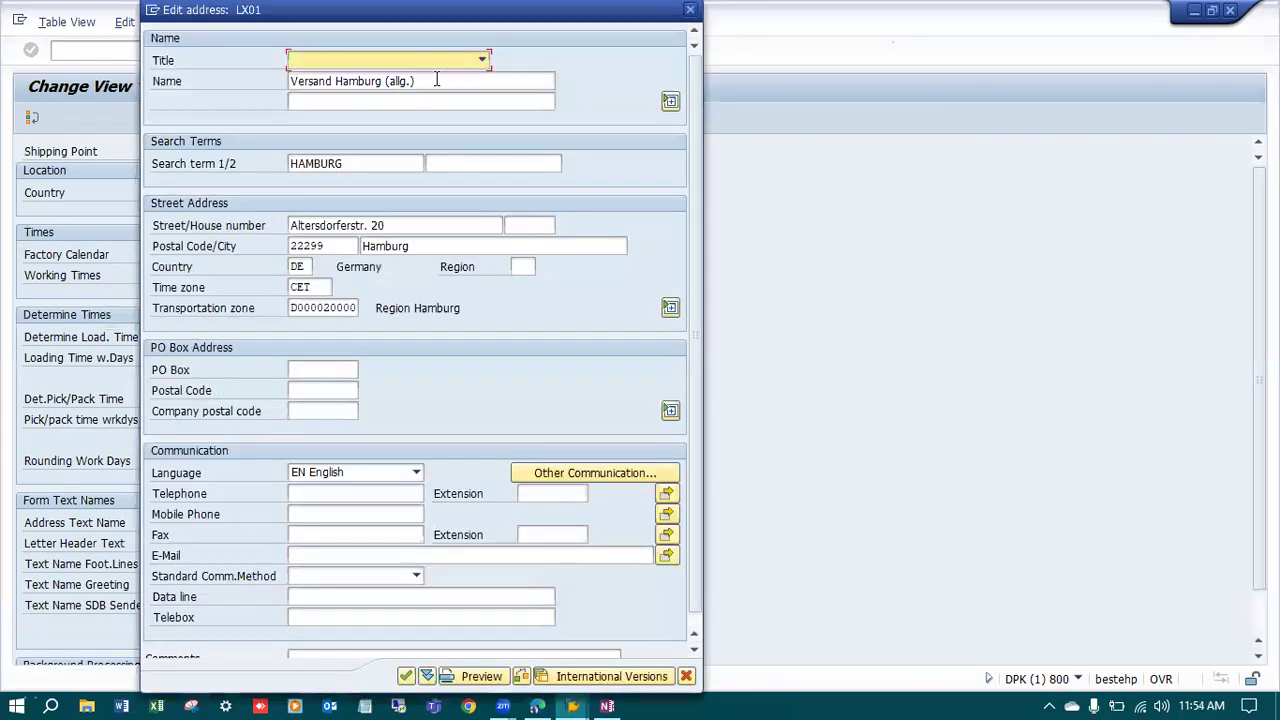
# Set the LX01 address name to Shipping Poing HYD and the two search terms to Shipping Point and HYD.
pyautogui.moveTo(436, 80); pyautogui.dragTo(251, 83)
pyautogui.press('BackSpace')
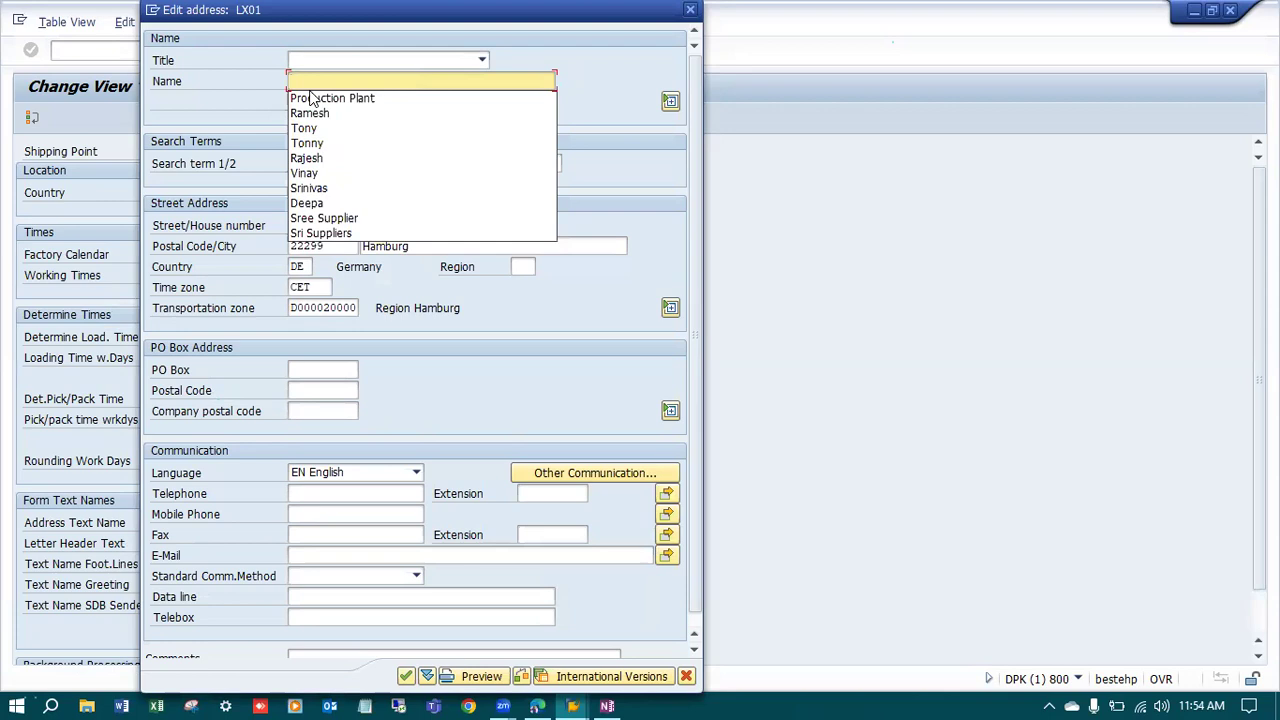
pyautogui.click(360, 76)
pyautogui.write('Shipping Poing HYD')
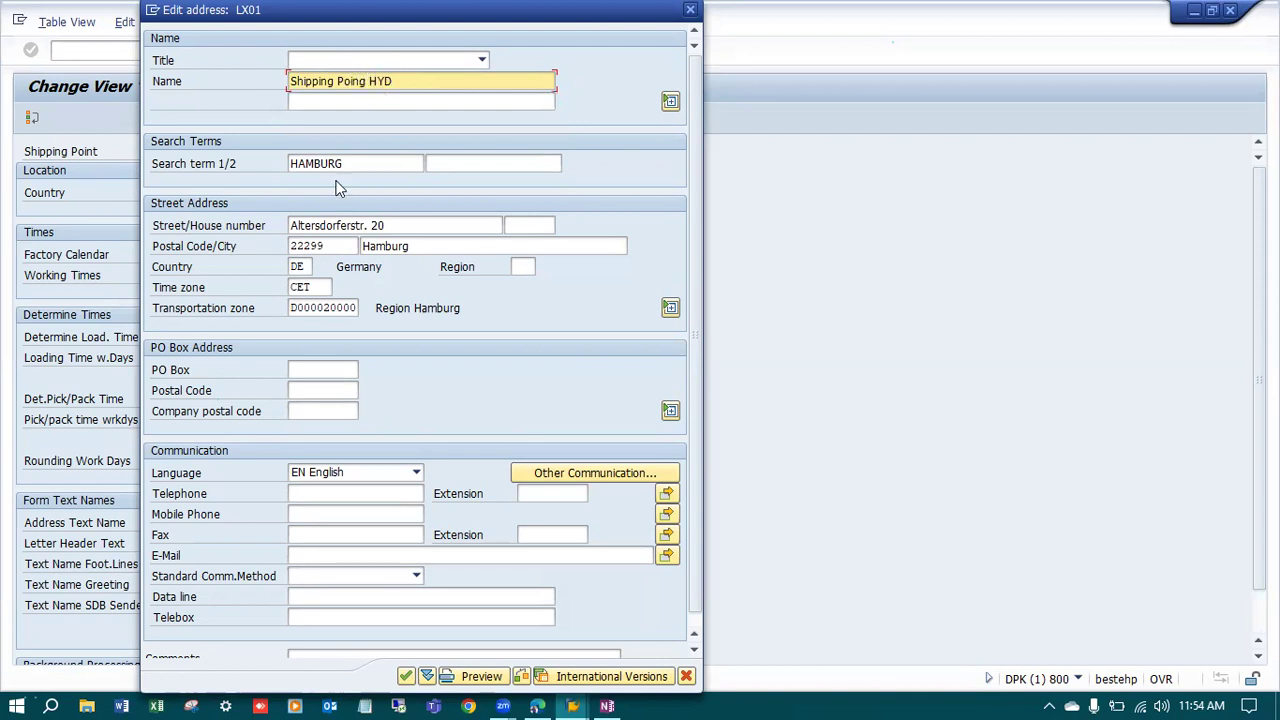
pyautogui.moveTo(356, 165); pyautogui.dragTo(215, 172)
pyautogui.write('S')
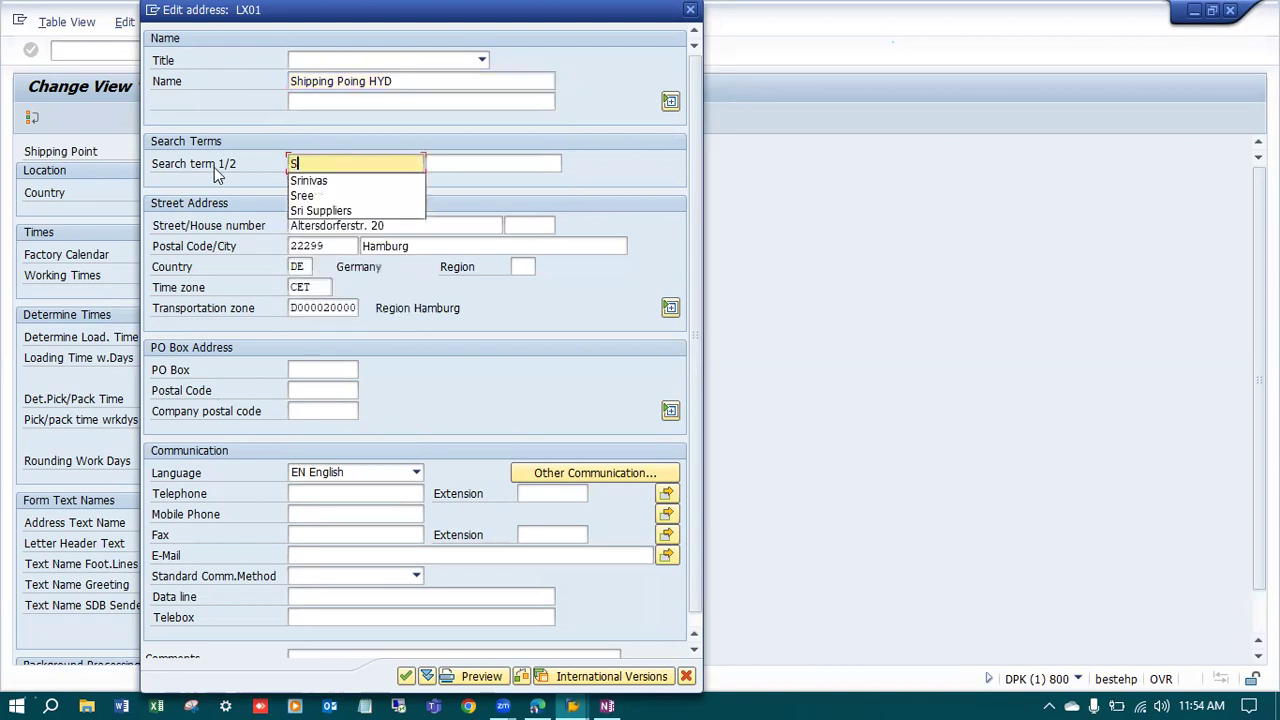
pyautogui.write('hipping')
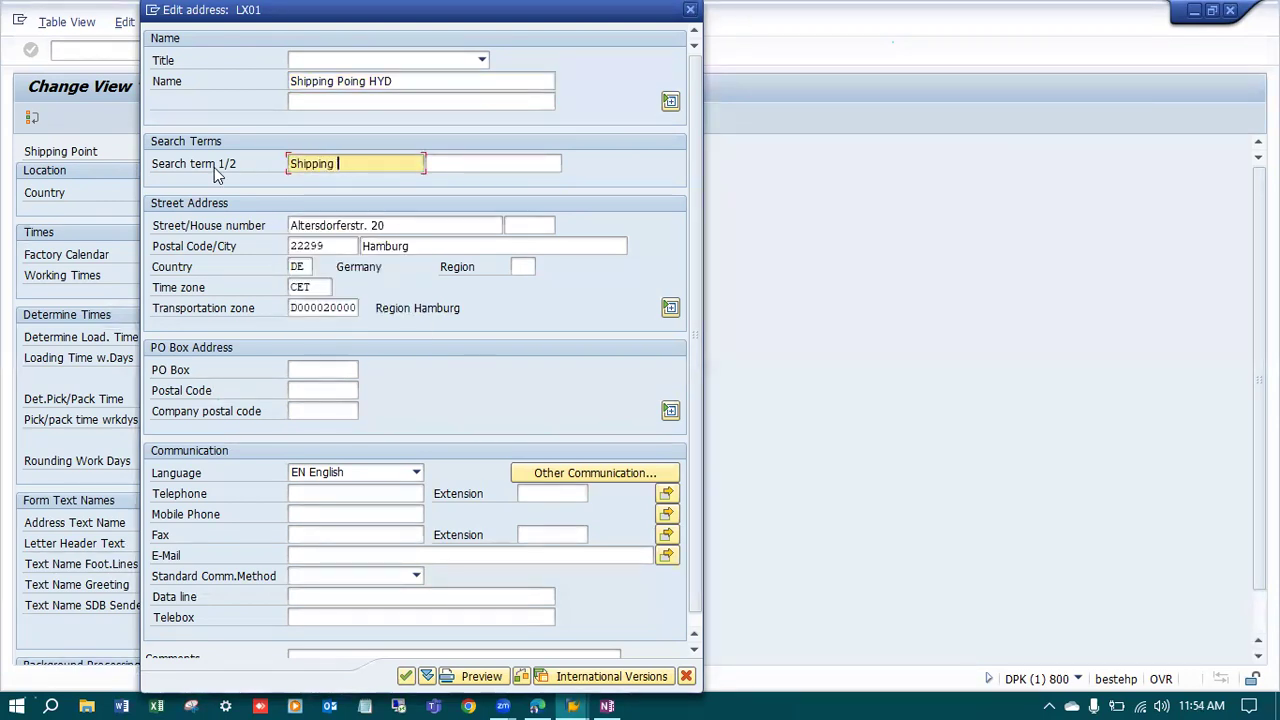
pyautogui.write(' Point')
pyautogui.press('Tab')
pyautogui.write('HYD')
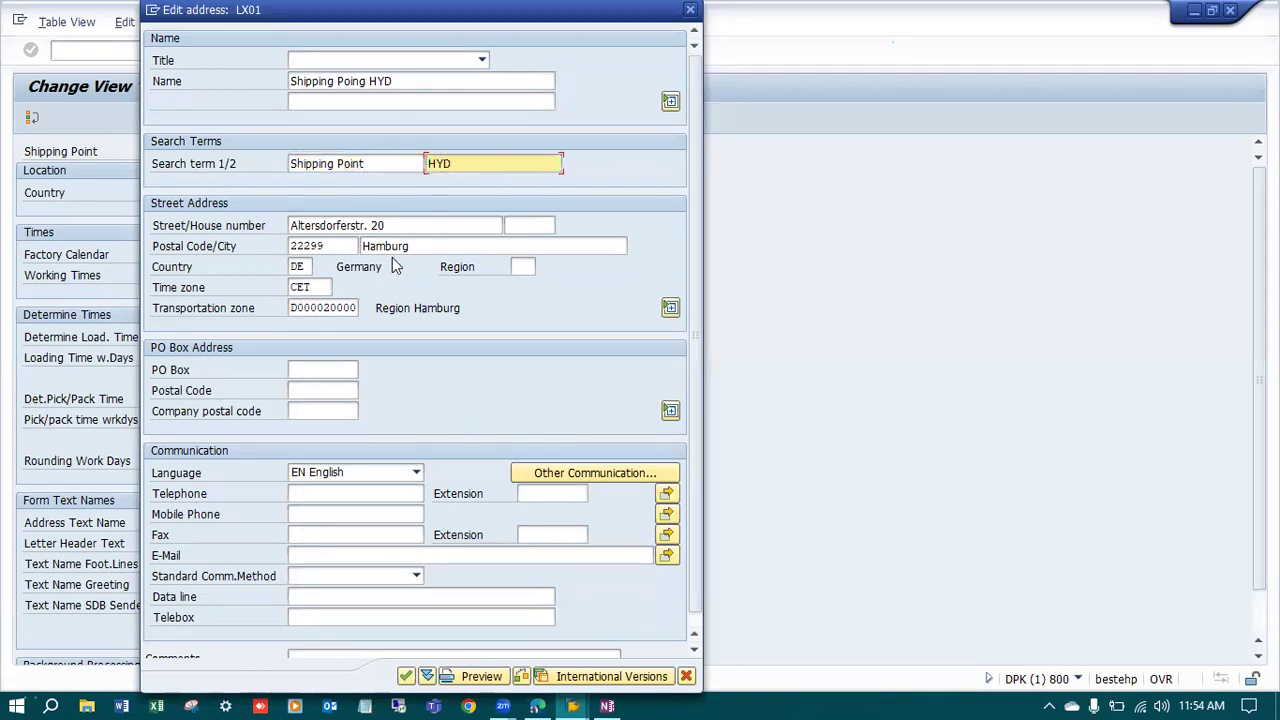
# Set the LX01 street address to postal code 123456, city Hyderabad, country IN and region 10.
pyautogui.doubleClick(325, 245)
pyautogui.write('123456')
pyautogui.moveTo(431, 249); pyautogui.dragTo(346, 249)
pyautogui.press('BackSpace')
pyautogui.click(383, 266)
pyautogui.click(311, 264)
pyautogui.press('BackSpace')
pyautogui.press('BackSpace')
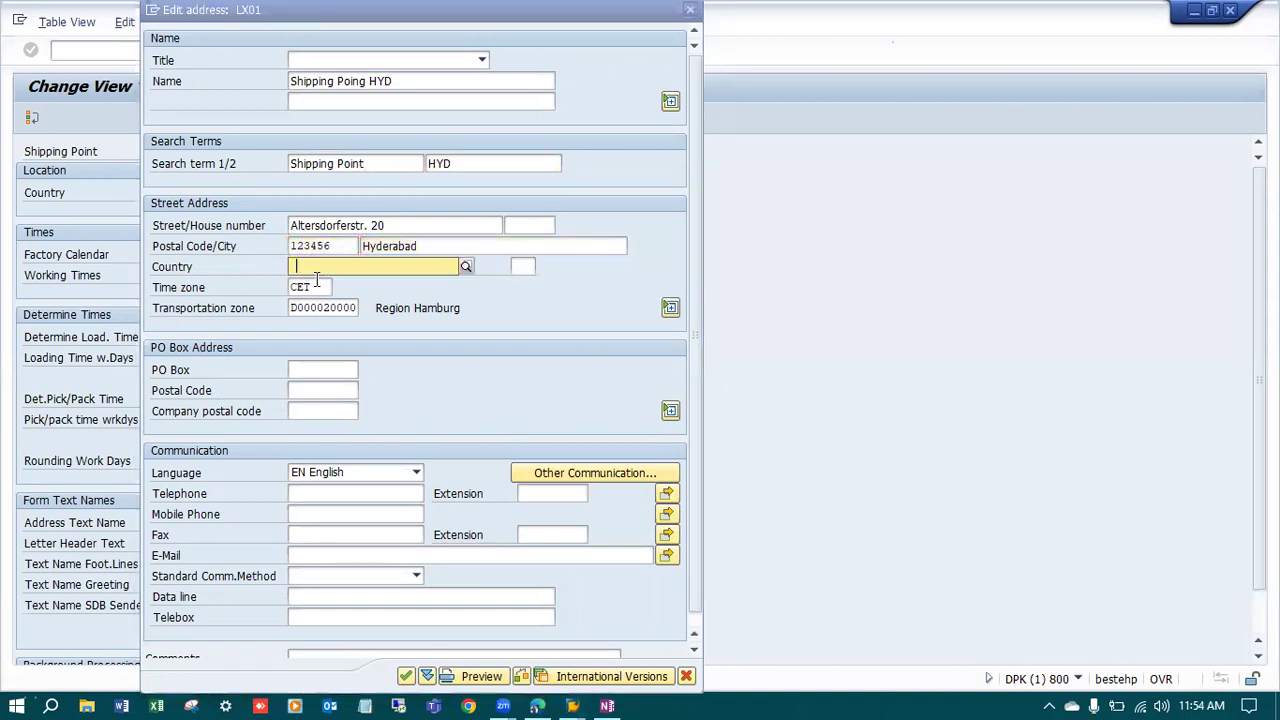
pyautogui.press('BackSpace')
pyautogui.click(313, 287)
pyautogui.click(519, 267)
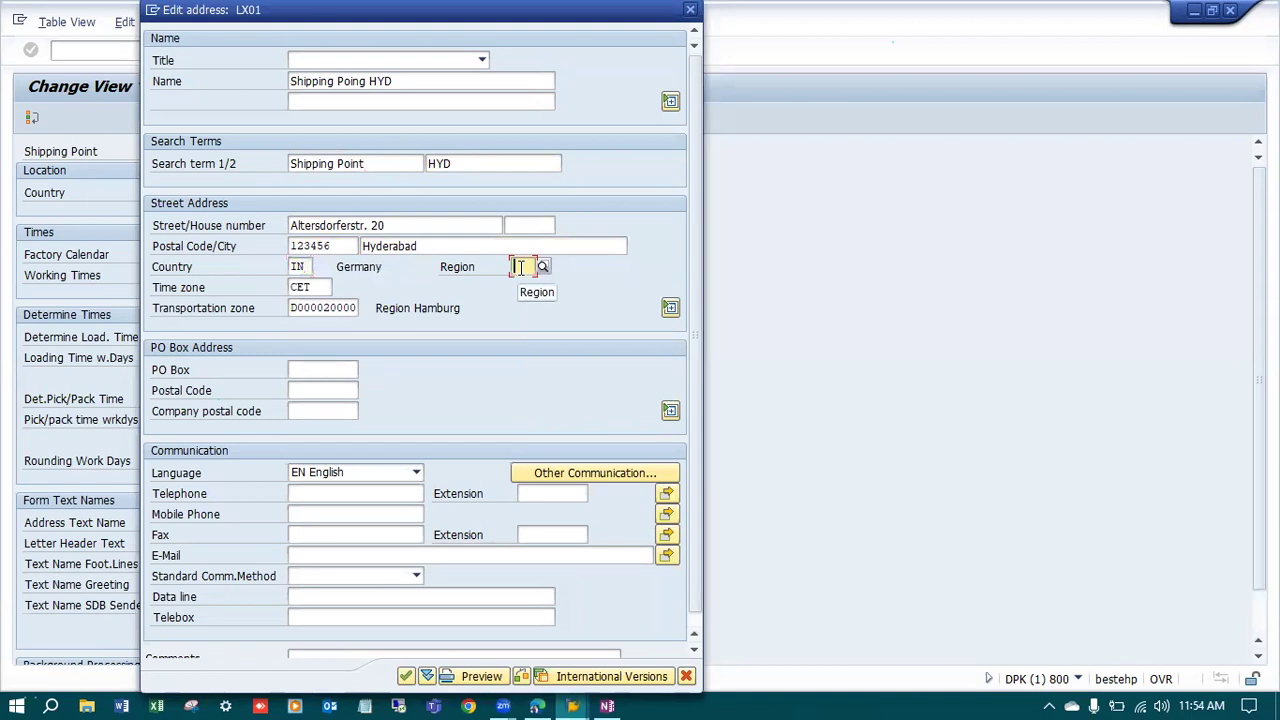
pyautogui.write('10')
pyautogui.doubleClick(320, 286)
pyautogui.press('BackSpace')
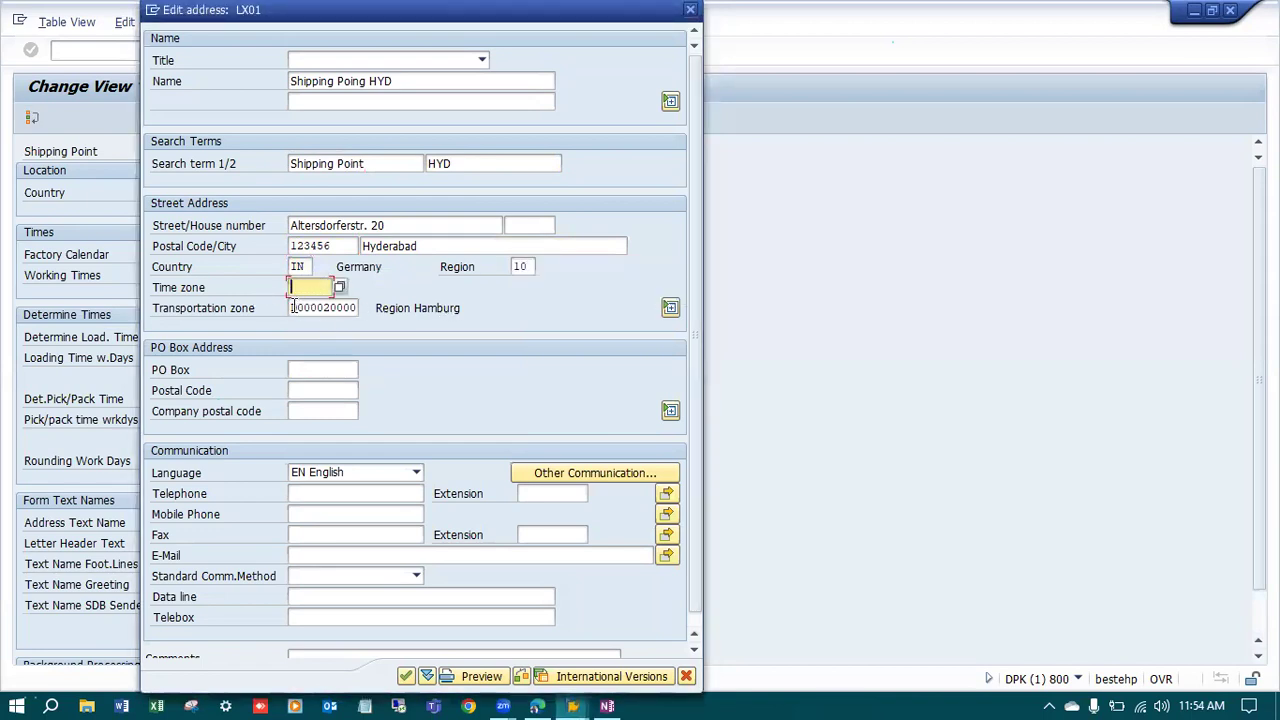
pyautogui.moveTo(291, 308); pyautogui.dragTo(462, 308)
pyautogui.press('BackSpace')
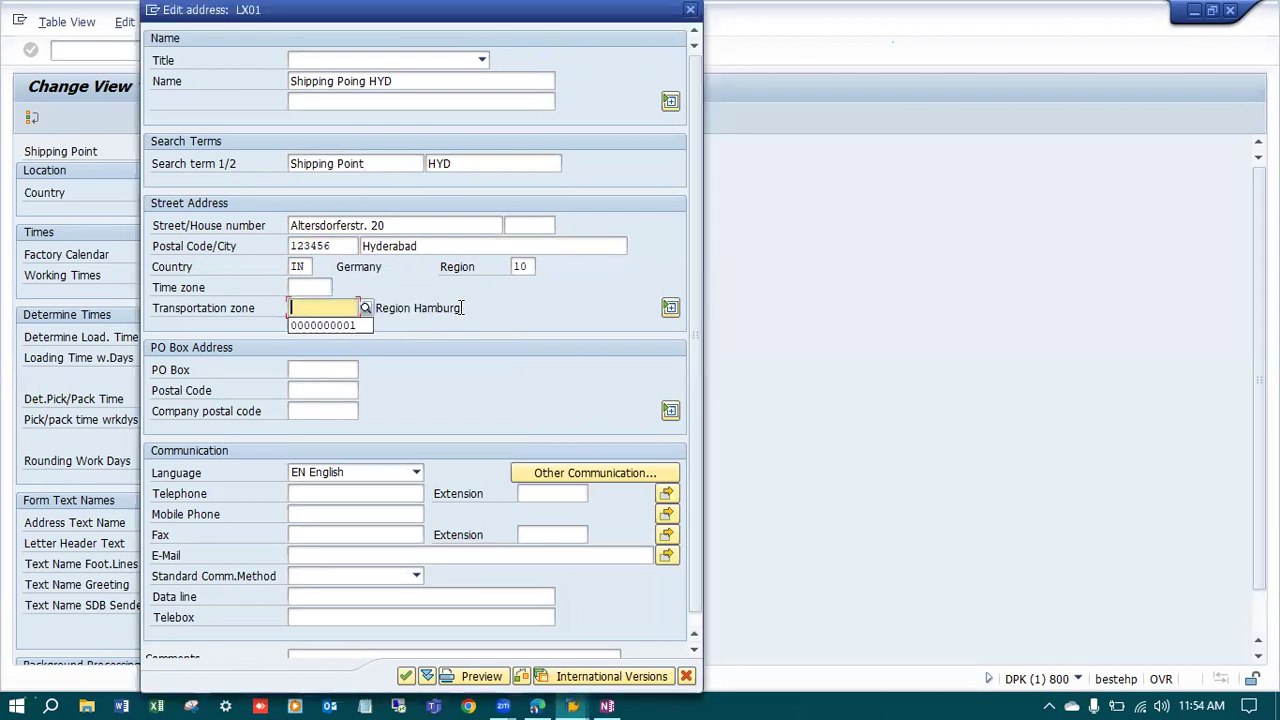
pyautogui.click(360, 321)
pyautogui.press('Return')
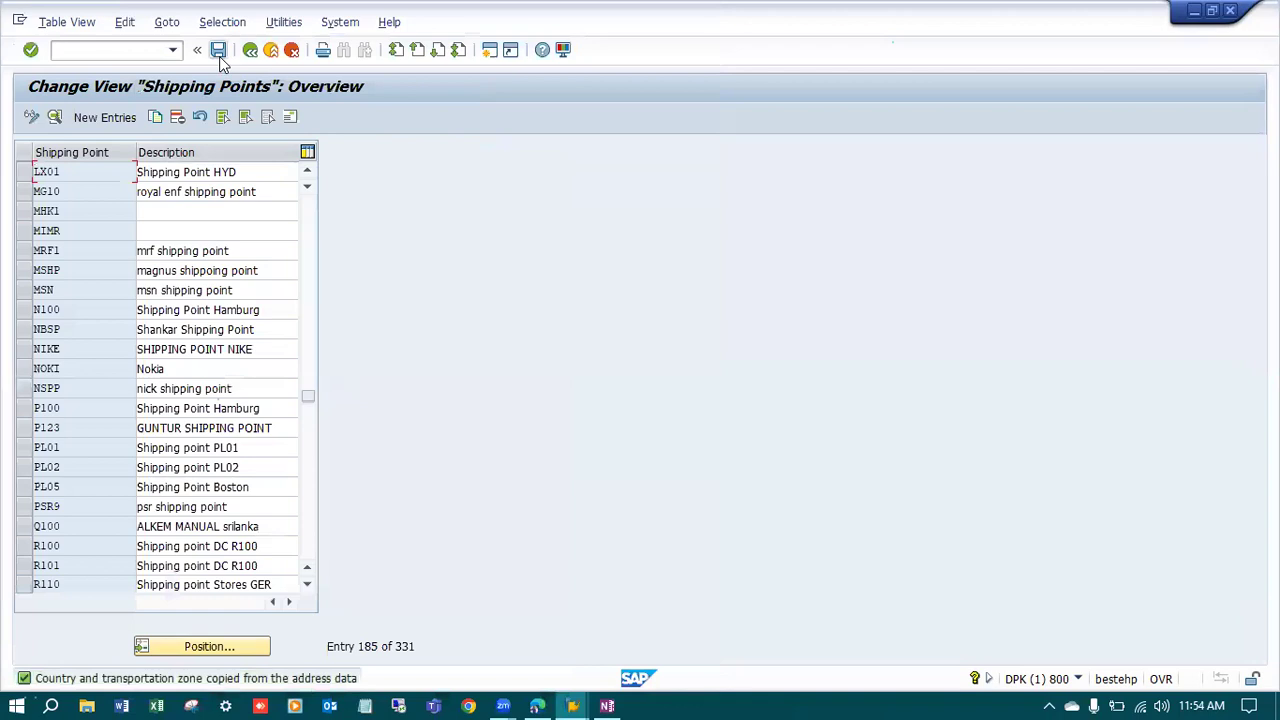
# Save shipping point LX01 in a new customizing request with the short description LE: Shipping Point LX01.
pyautogui.click(218, 52)
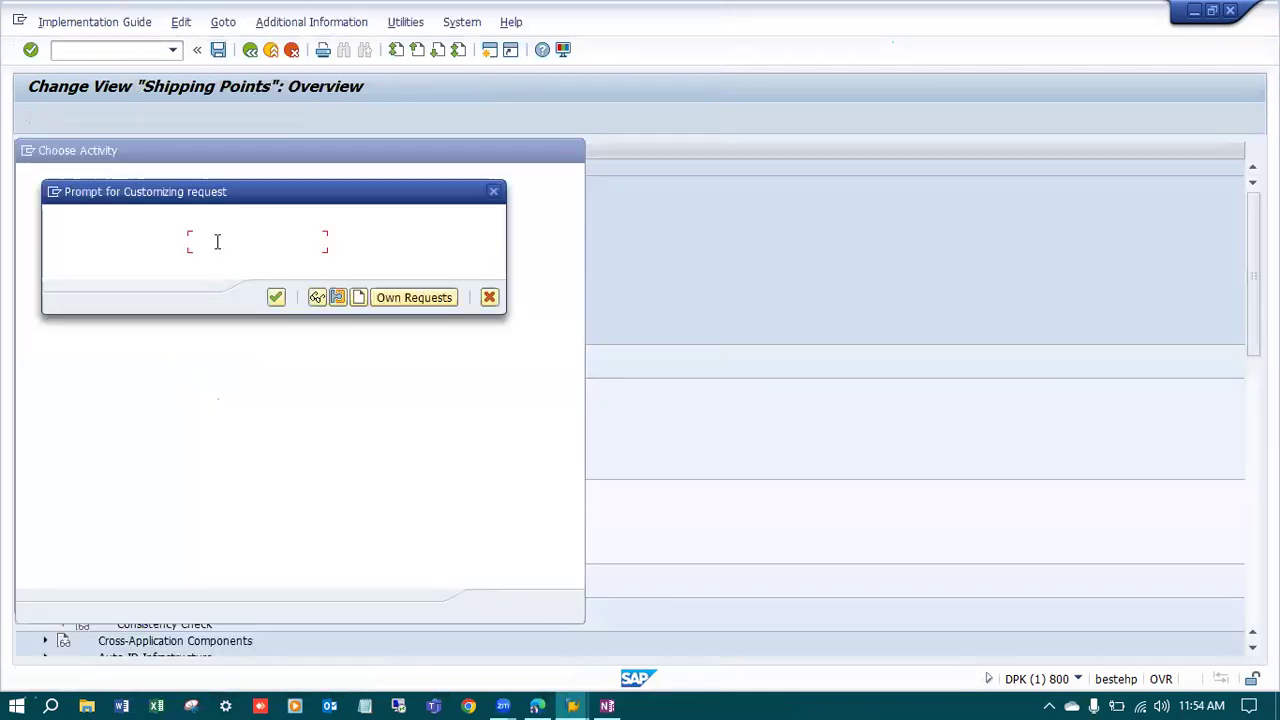
pyautogui.click(358, 297)
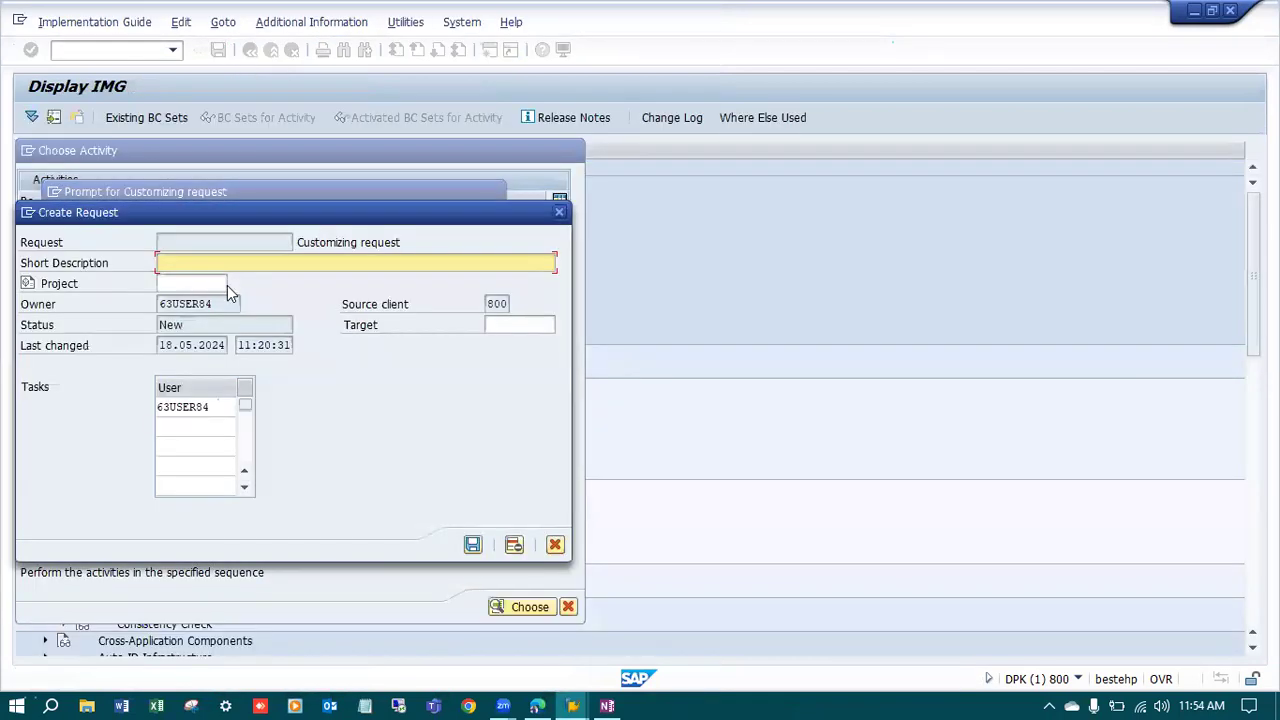
pyautogui.write('LE: Shipp')
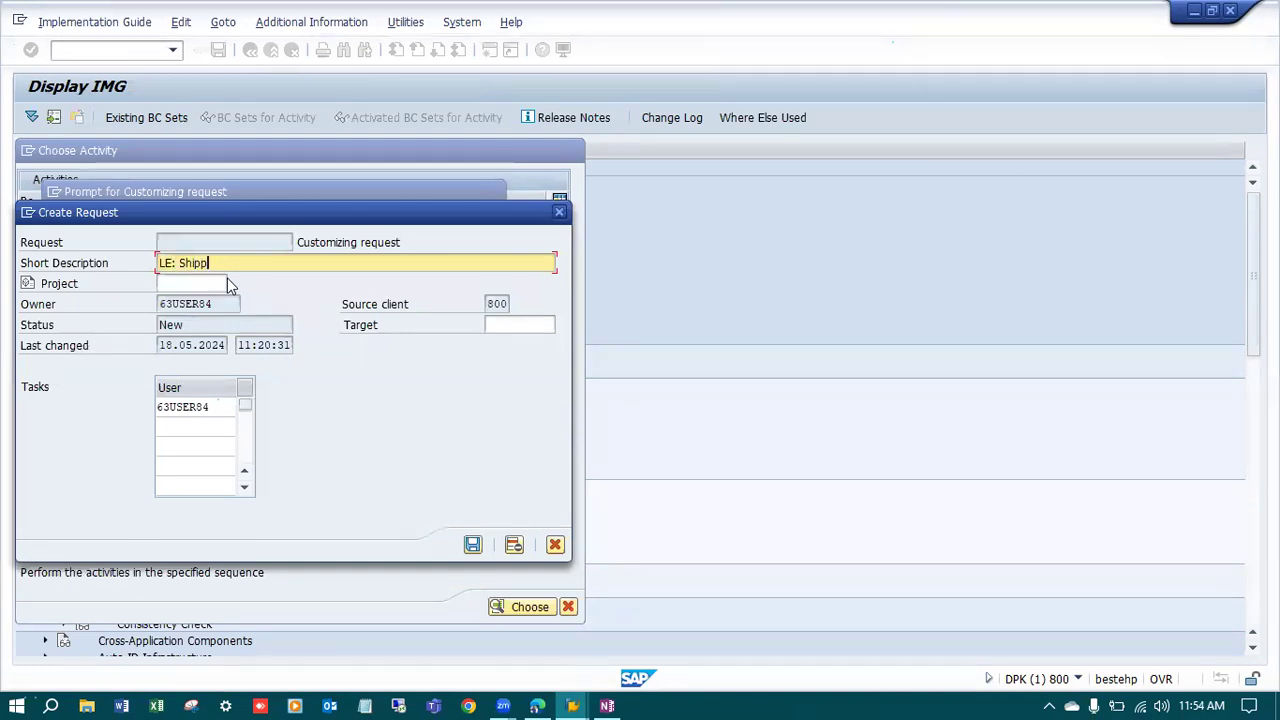
pyautogui.write('ing Point LX01')
pyautogui.press('Return')
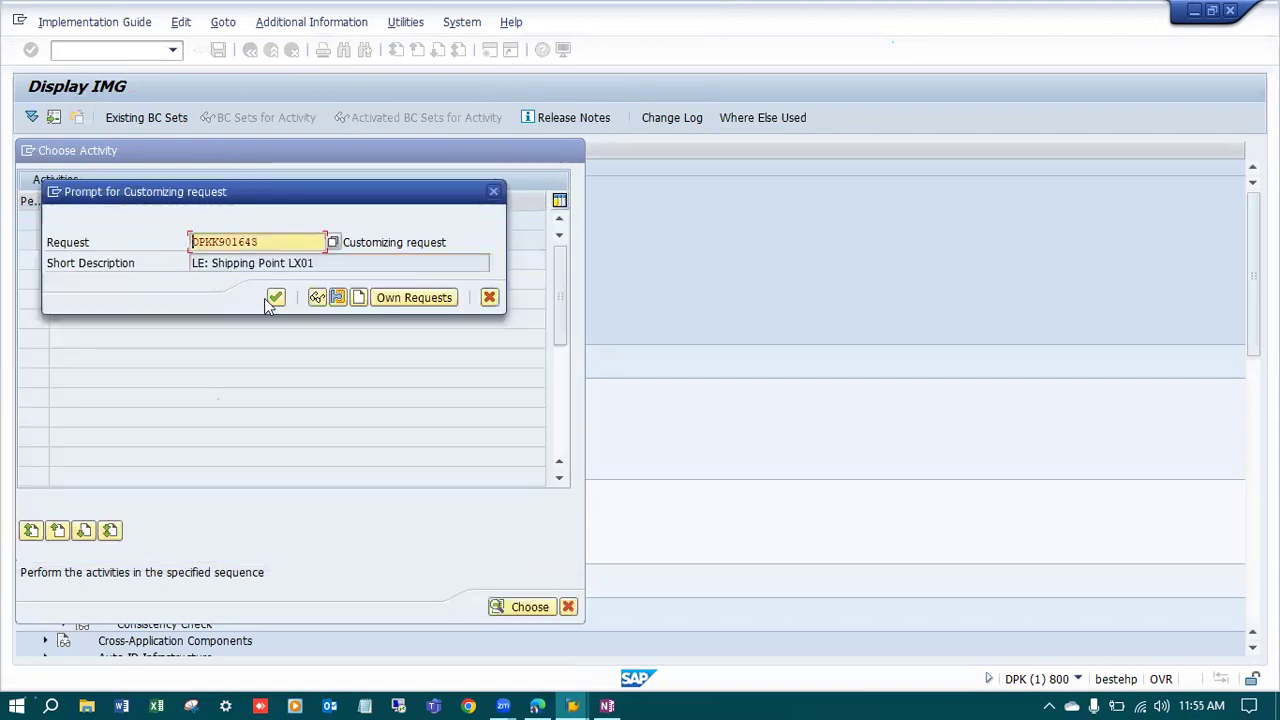
pyautogui.click(277, 298)
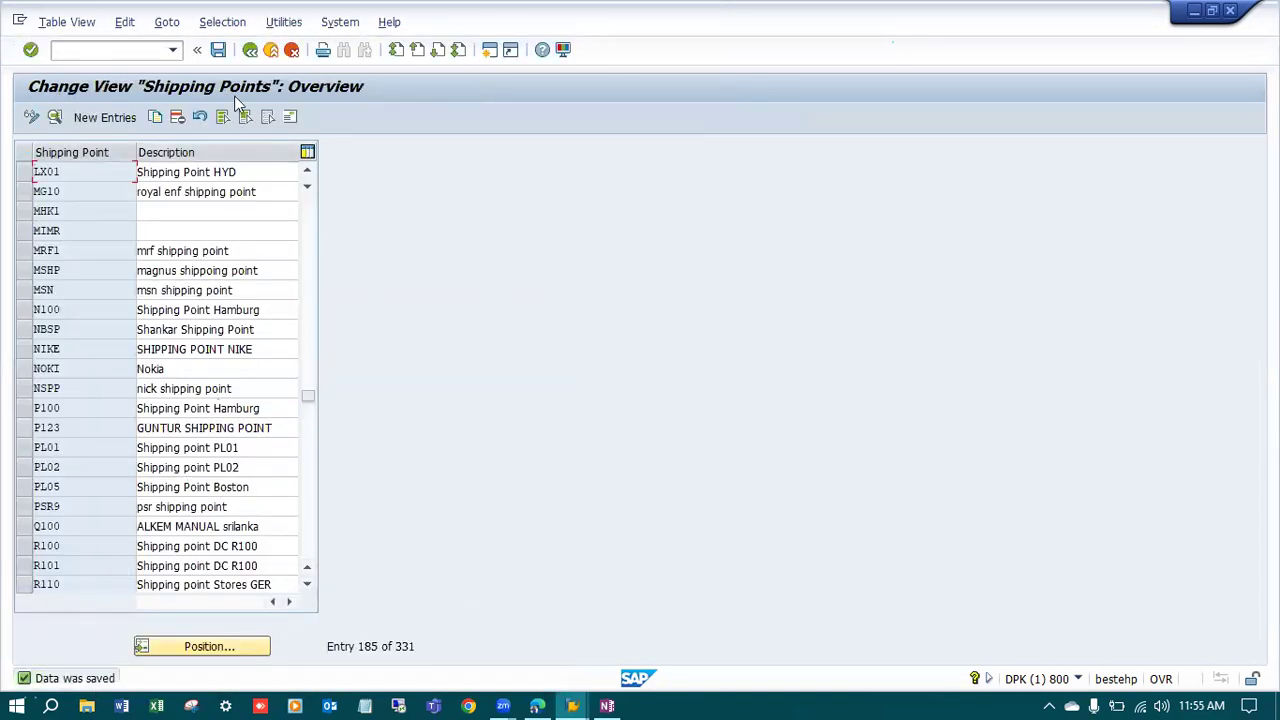
# Leave the shipping points overview, check the storage location entry in OneNote and close the shipping point activity list in SAP.
pyautogui.click(250, 50)
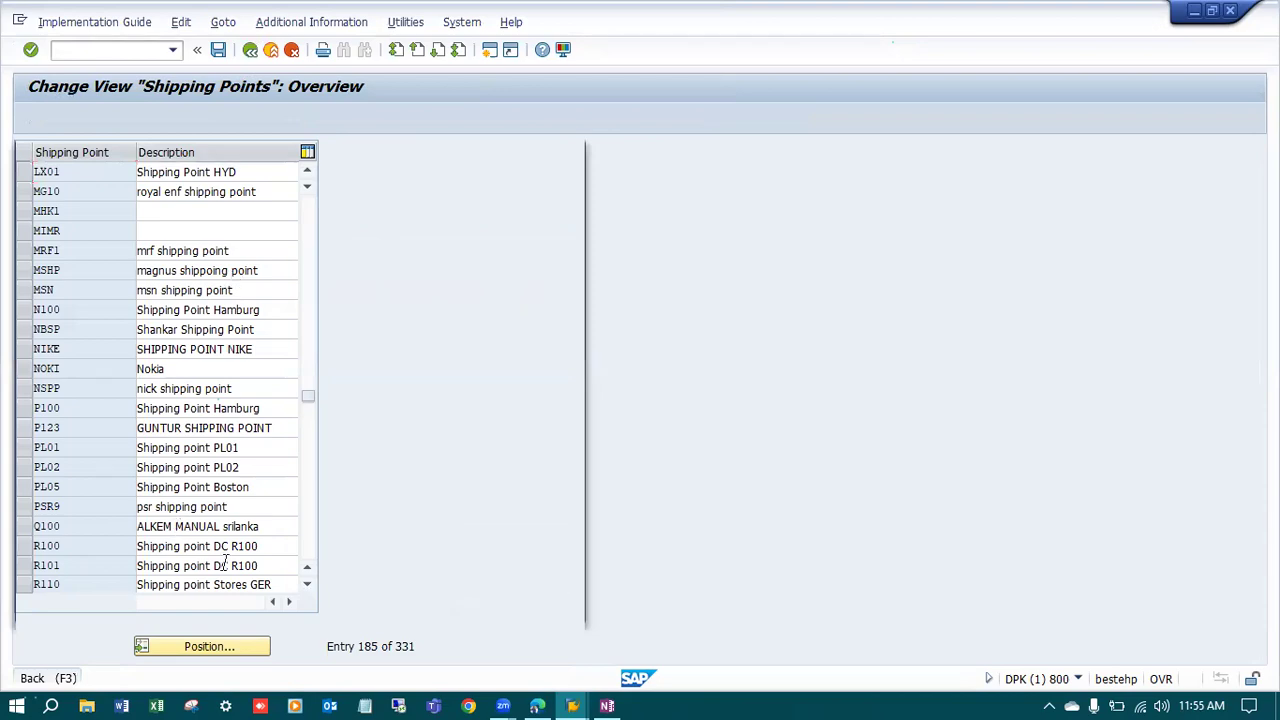
pyautogui.hotkey('alt', 'Tab')
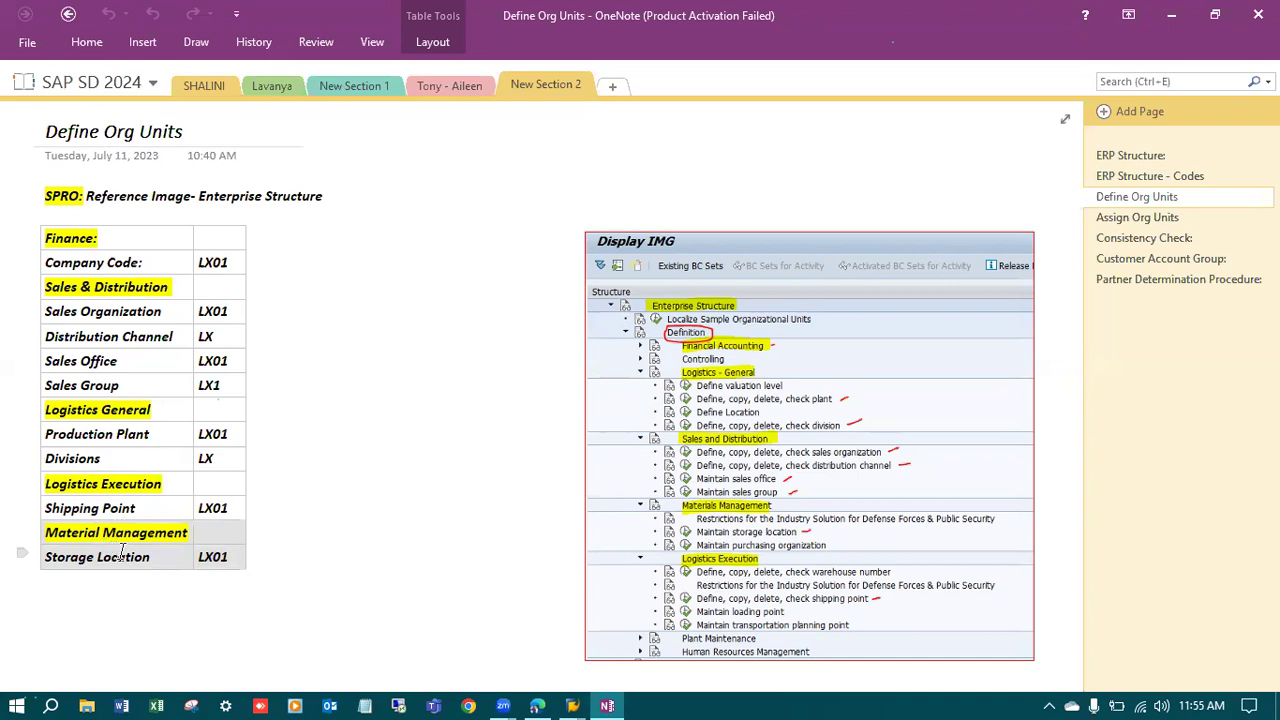
pyautogui.click(1171, 15)
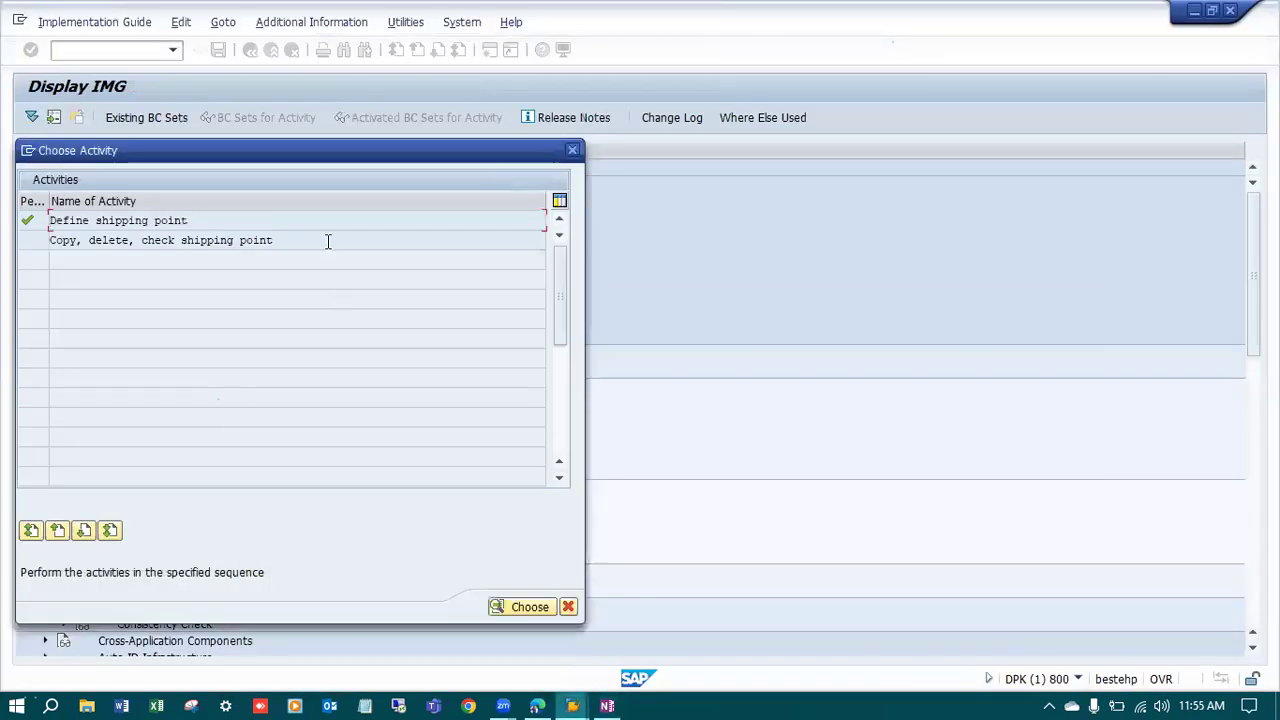
pyautogui.click(572, 152)
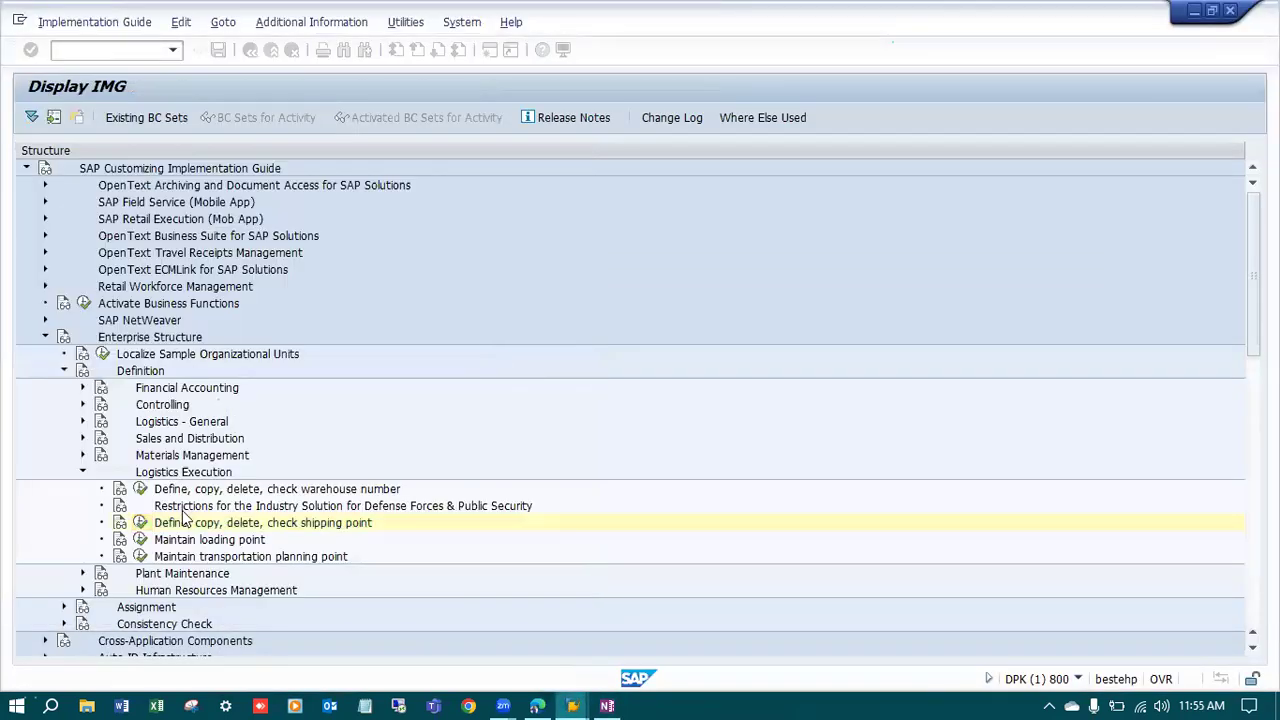
# Open the Maintain storage location activity under Materials Management with plant LX01 as the work area.
pyautogui.click(82, 472)
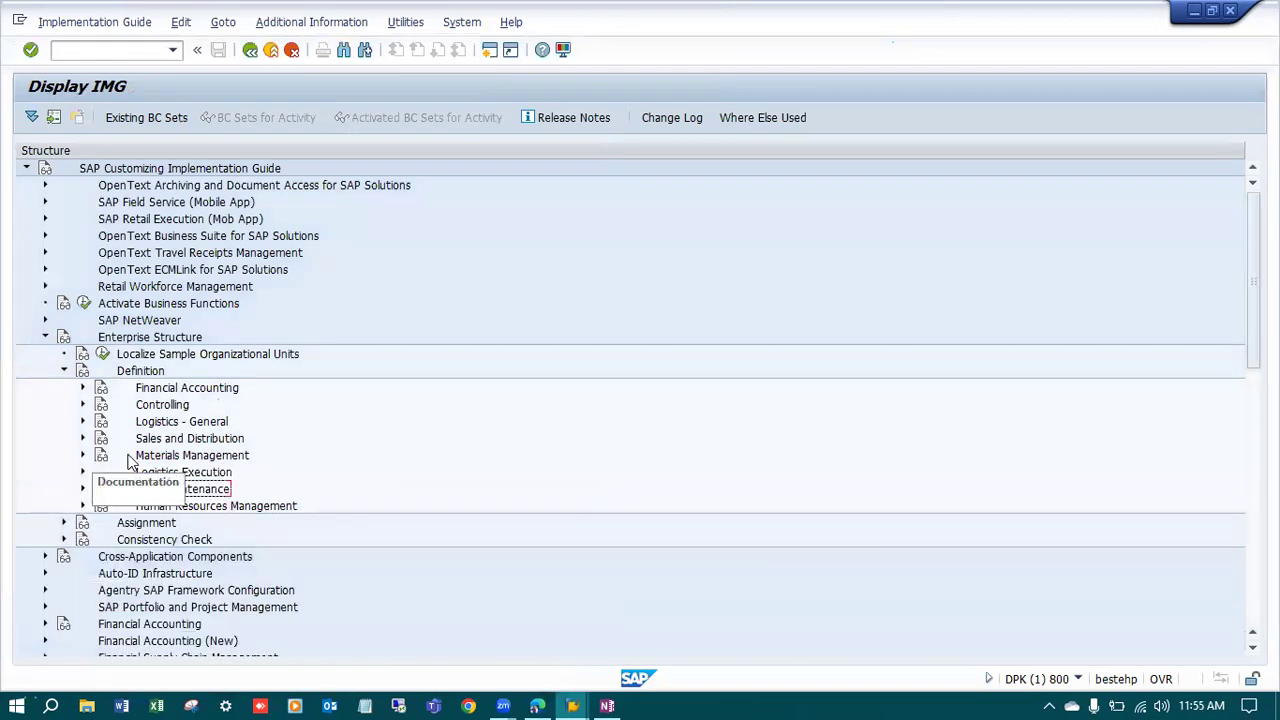
pyautogui.click(82, 455)
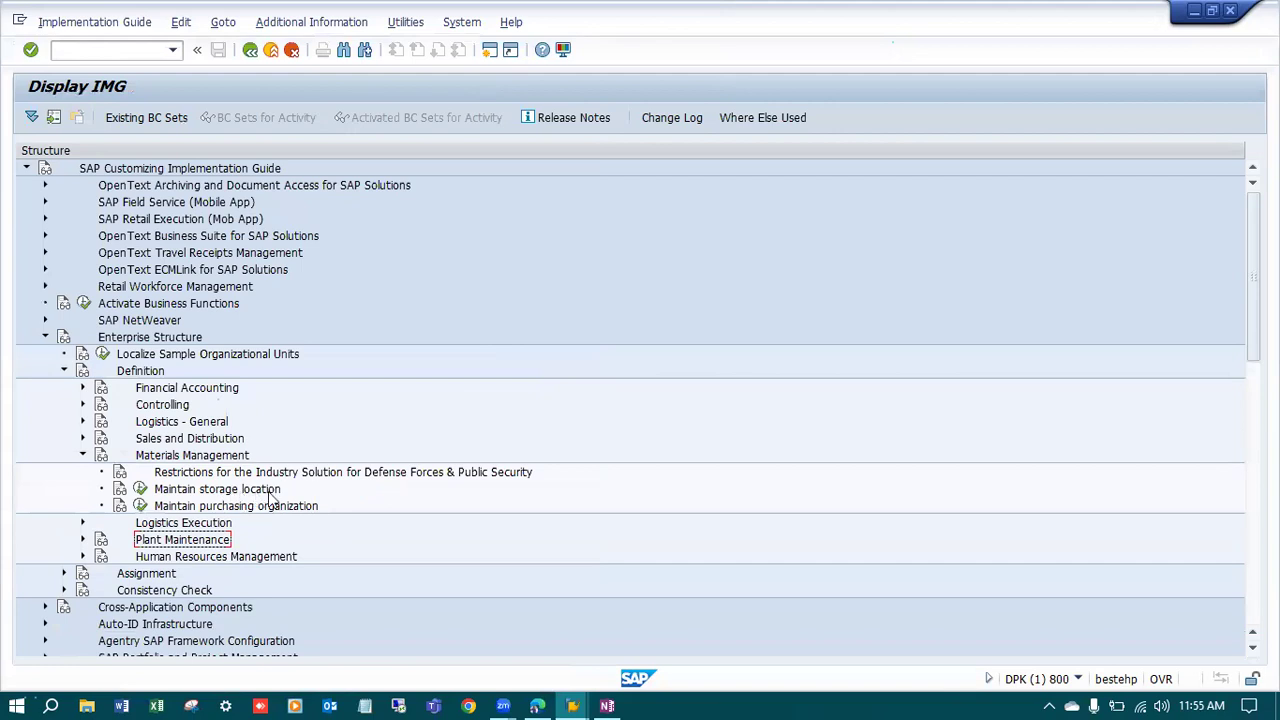
pyautogui.click(140, 489)
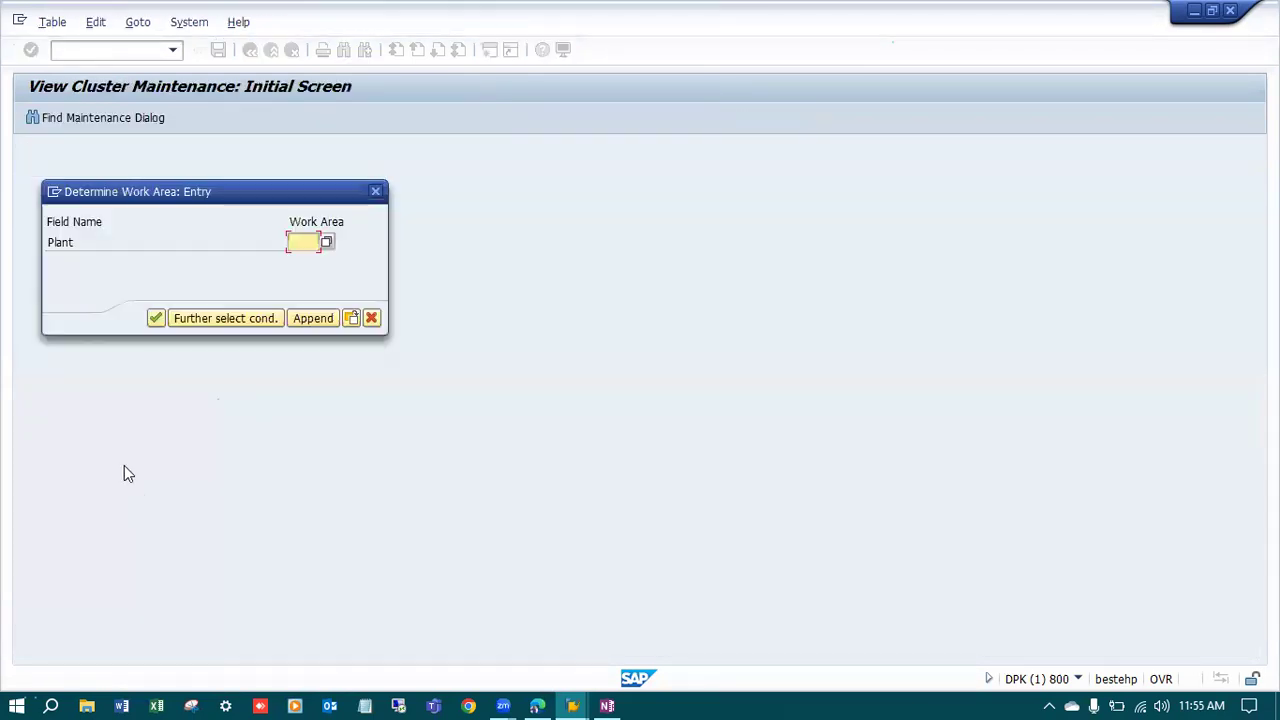
pyautogui.write('1')
pyautogui.click(155, 318)
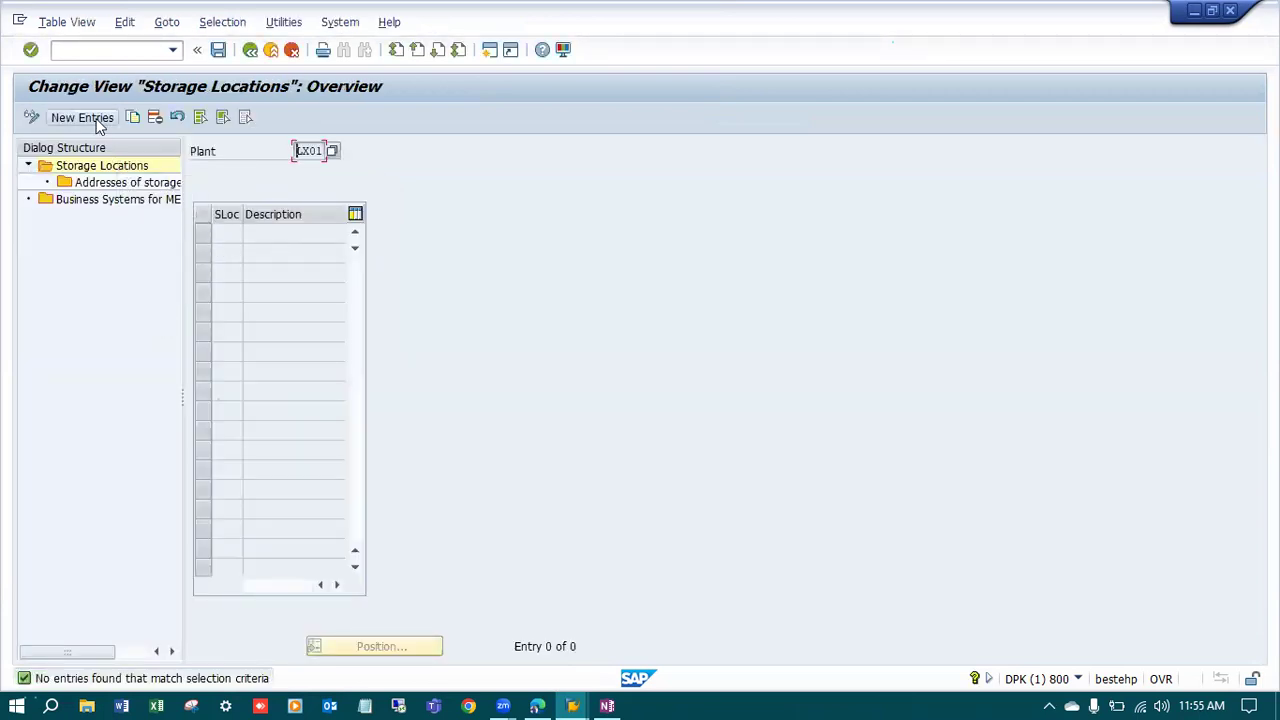
# Add a new storage location LX01 with the description Storage LX01 to plant LX01.
pyautogui.click(80, 168)
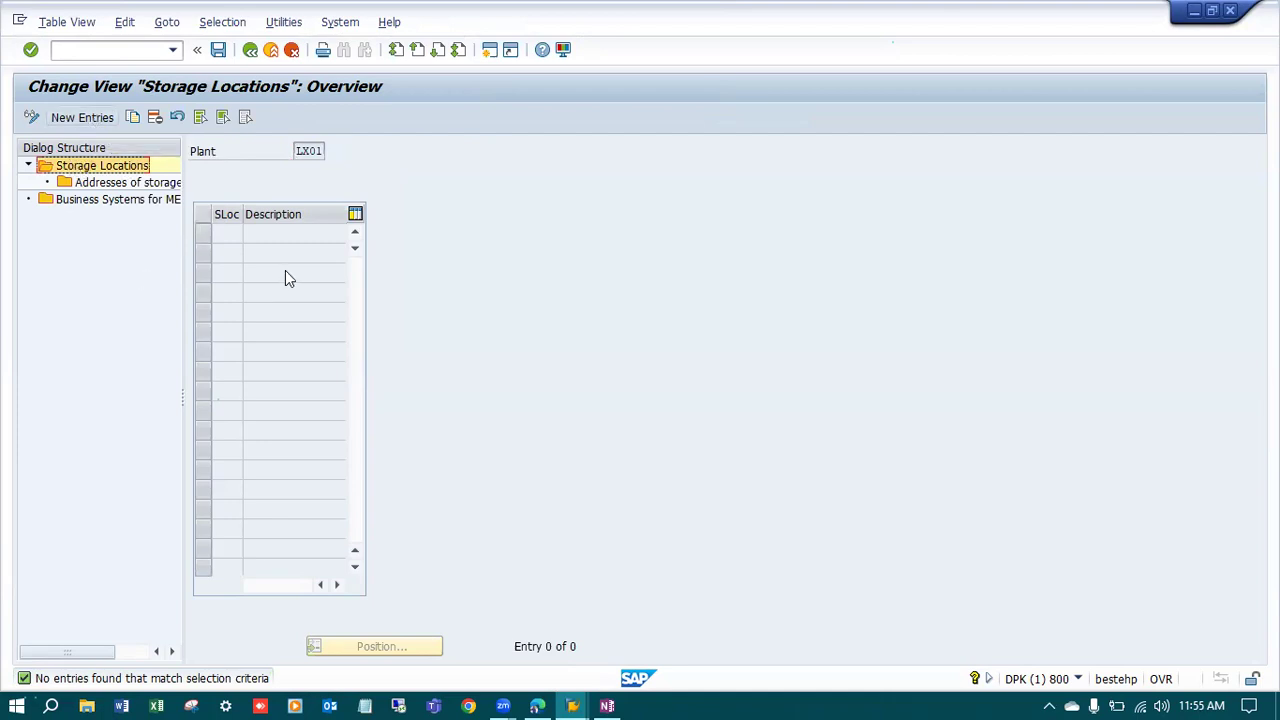
pyautogui.click(101, 122)
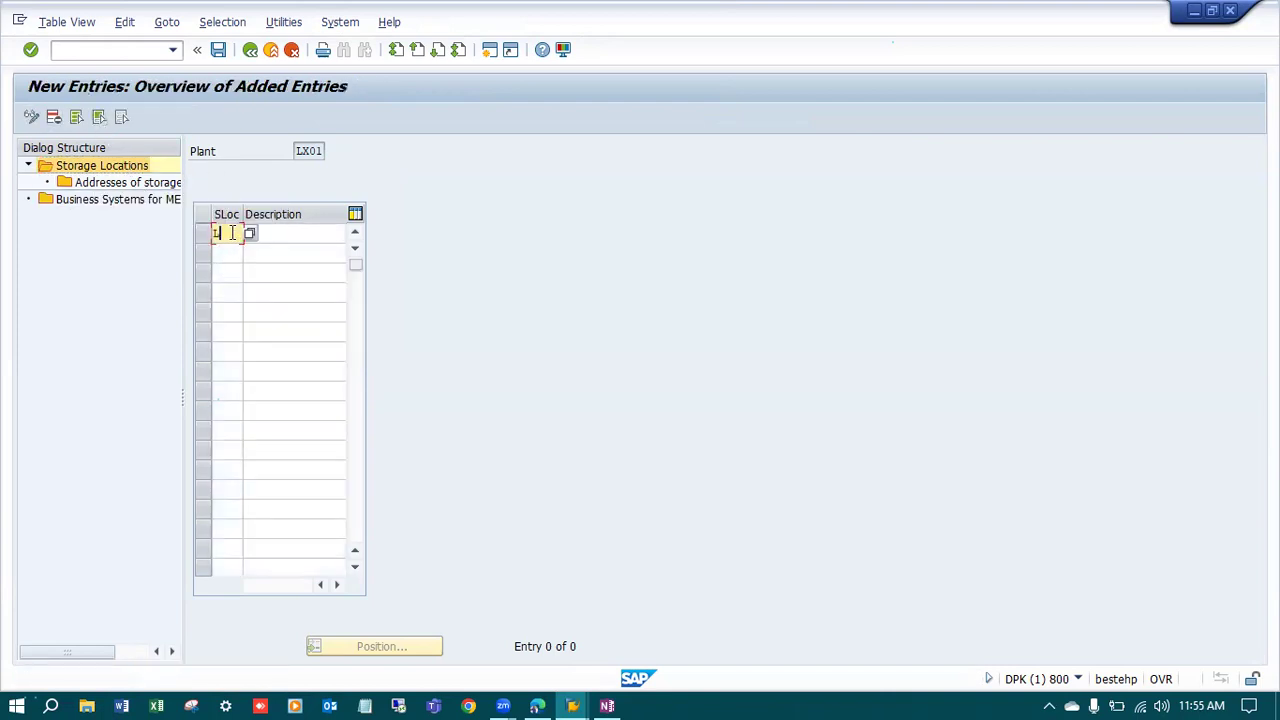
pyautogui.write('LX01')
pyautogui.click(288, 232)
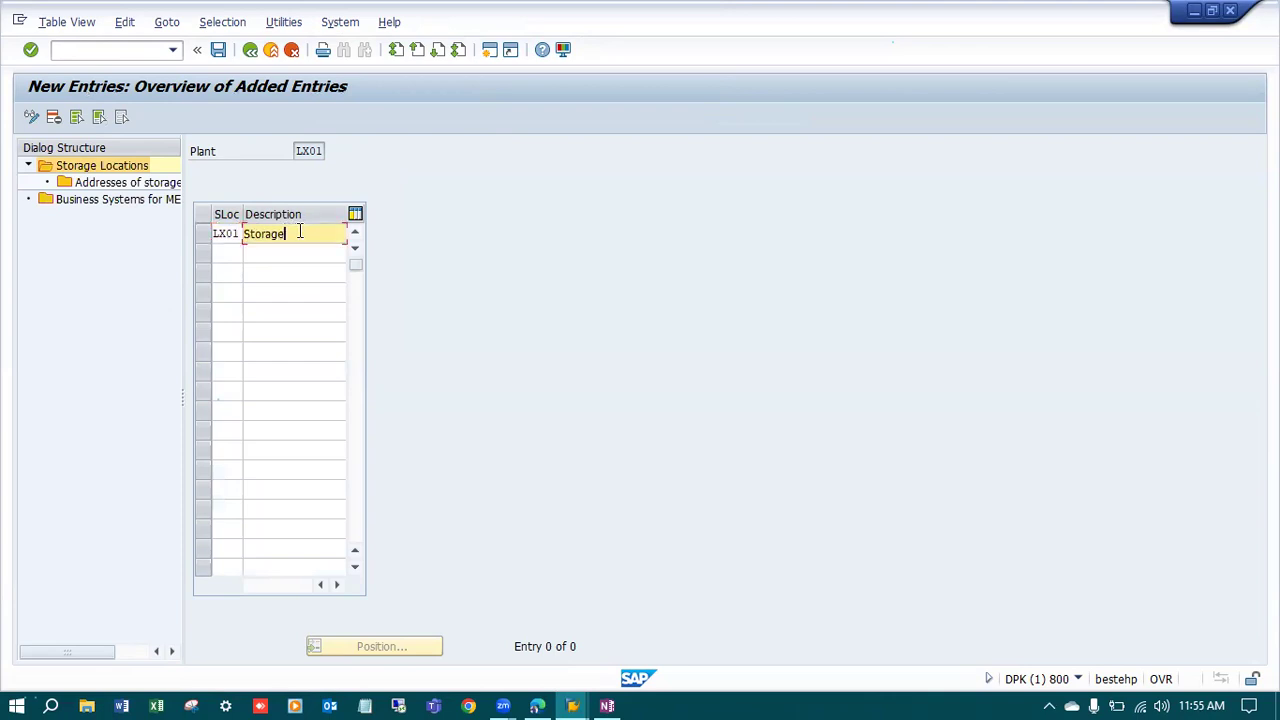
pyautogui.write('Storage LX01')
pyautogui.press('Return')
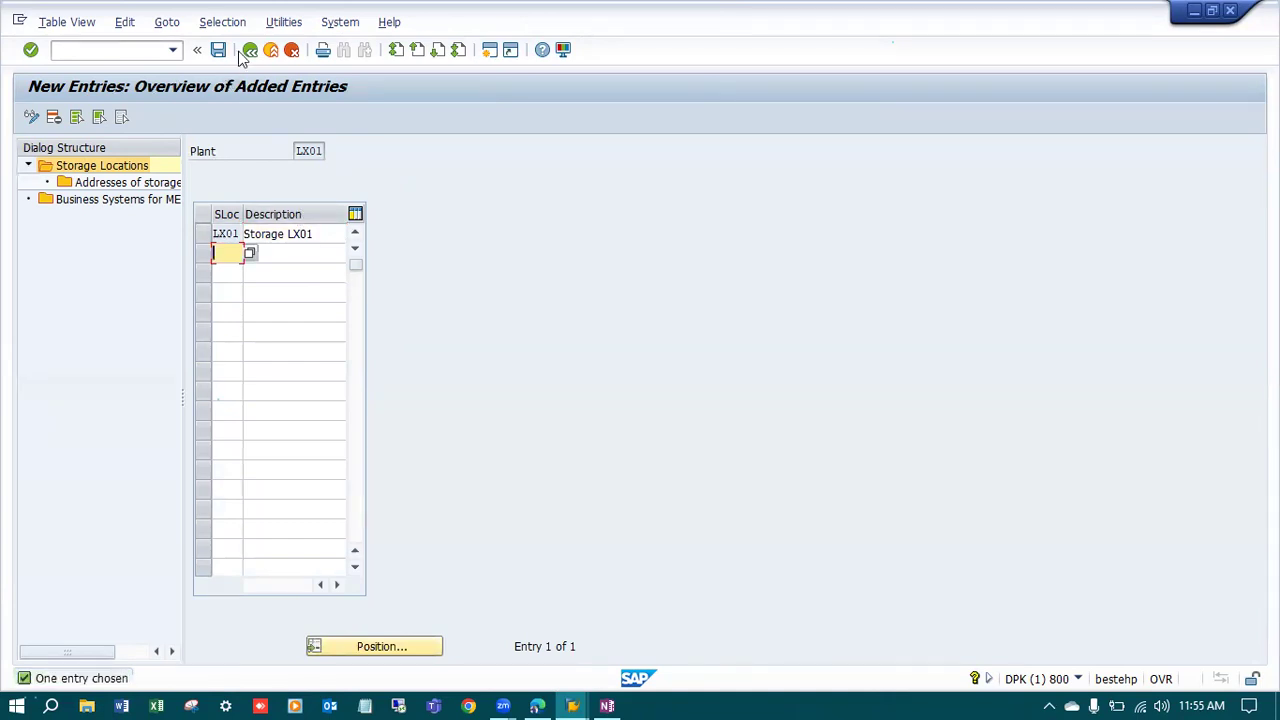
# Look at the addresses of storage location LX01, return to the new entries and check its code and description.
pyautogui.click(215, 234)
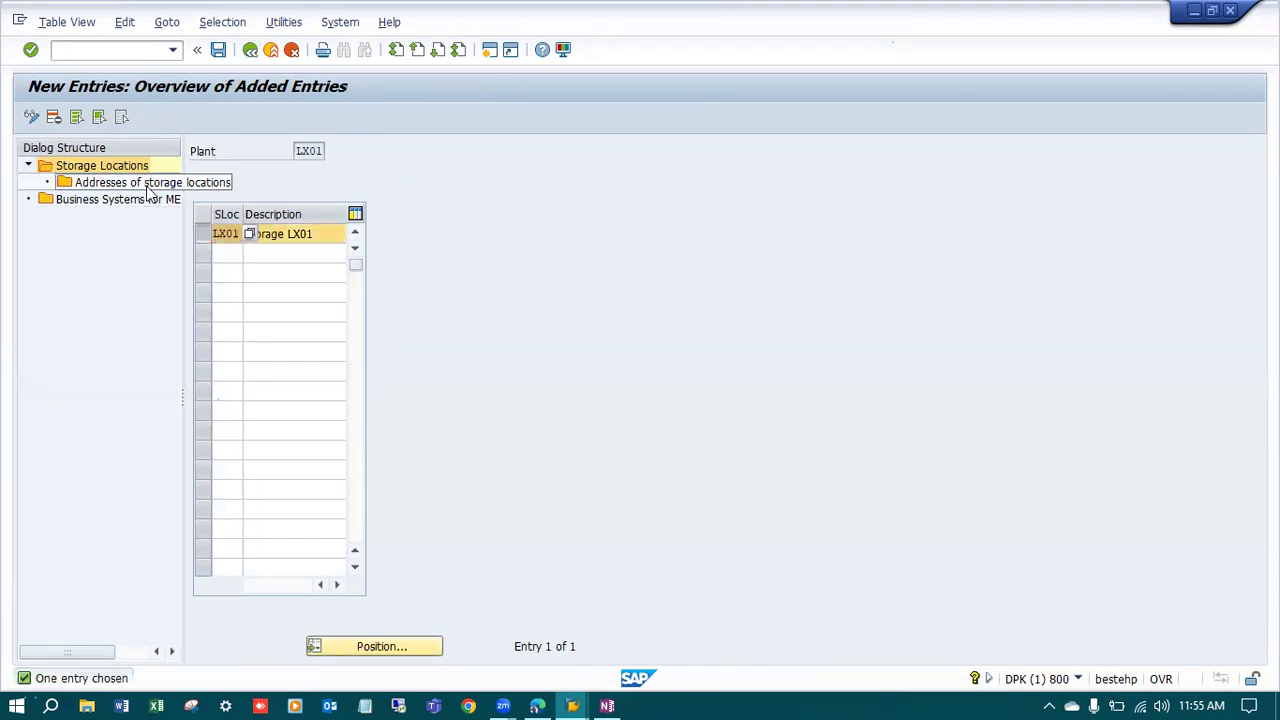
pyautogui.doubleClick(127, 182)
pyautogui.click(250, 49)
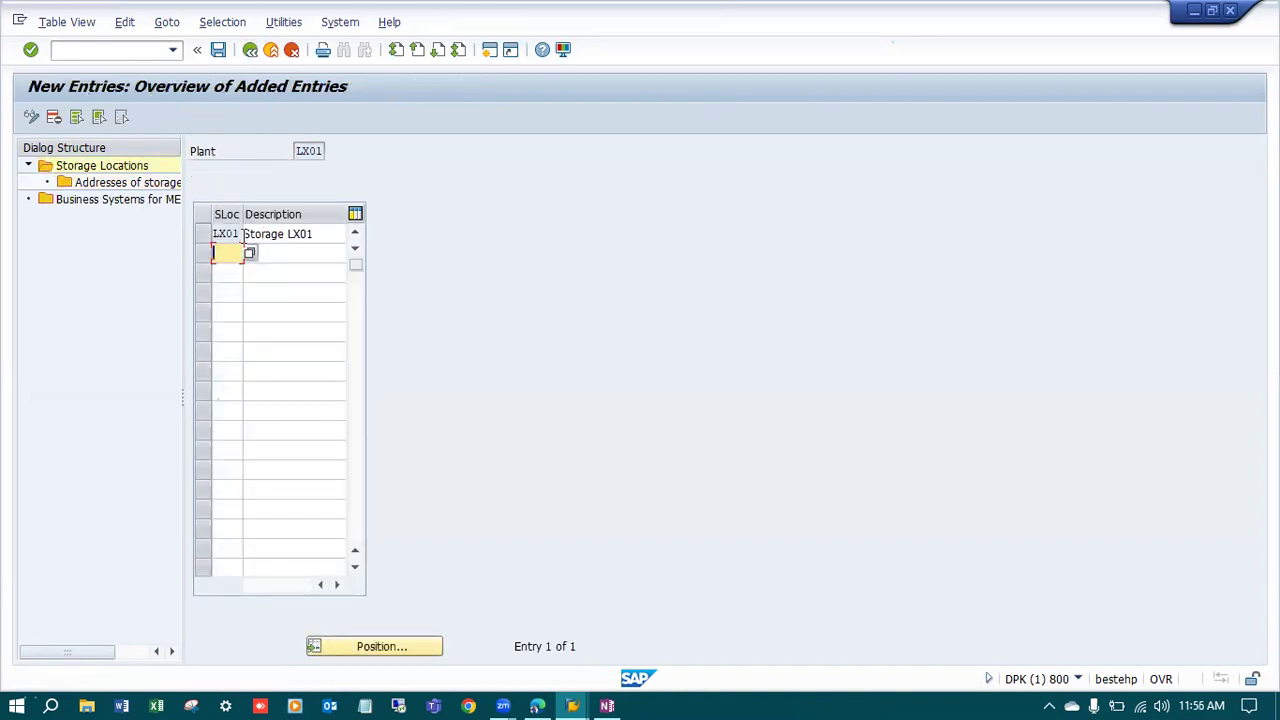
pyautogui.click(212, 234)
pyautogui.click(292, 234)
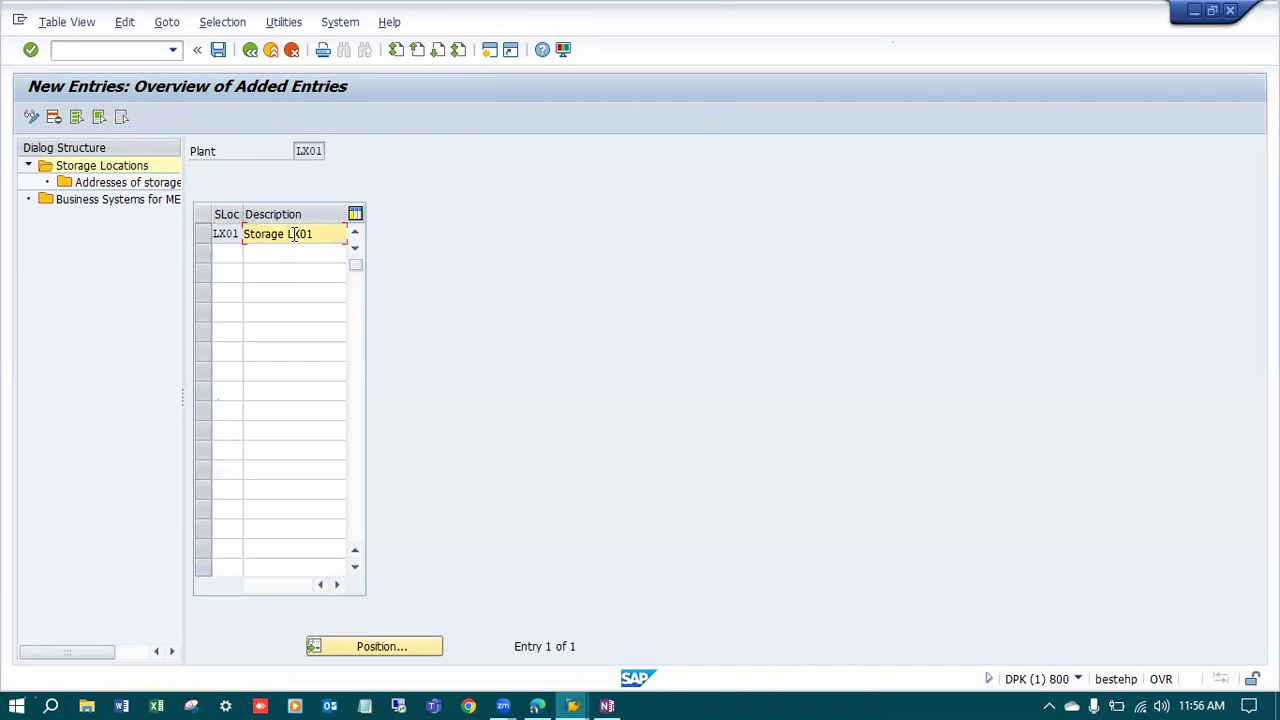
# Save storage location LX01 in a new customizing request whose short description starts with MM:.
pyautogui.click(219, 50)
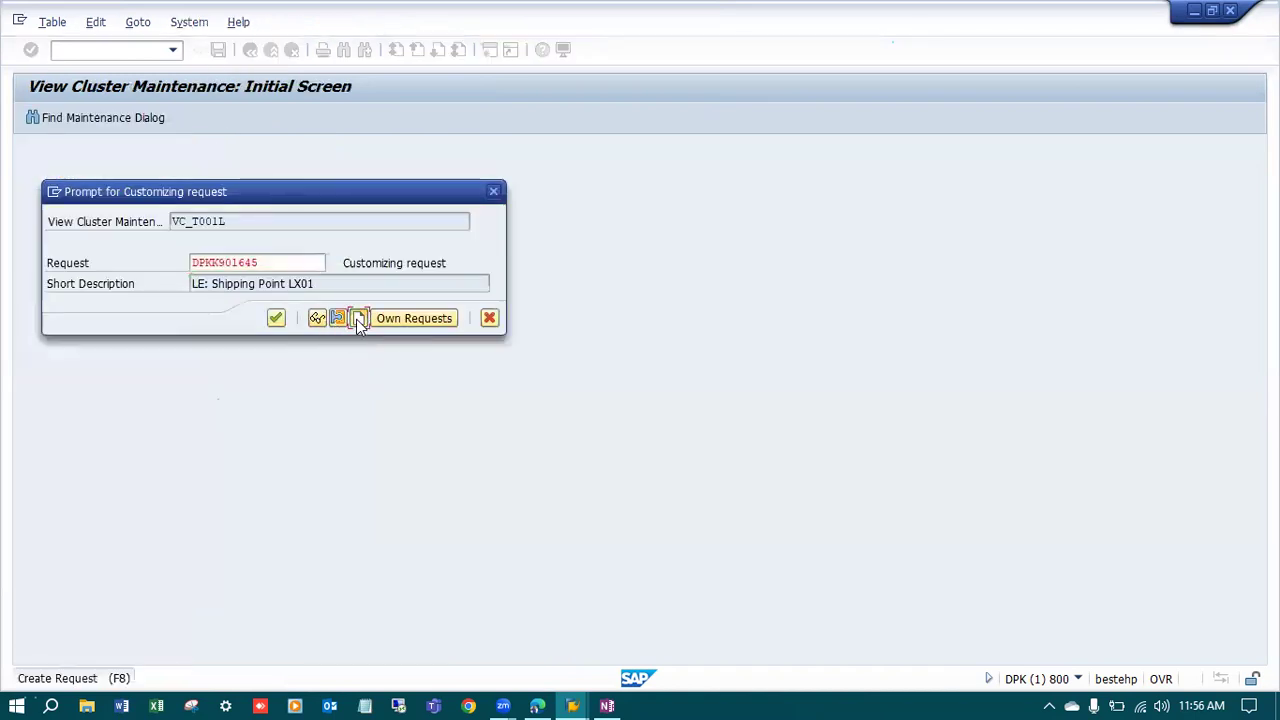
pyautogui.click(357, 318)
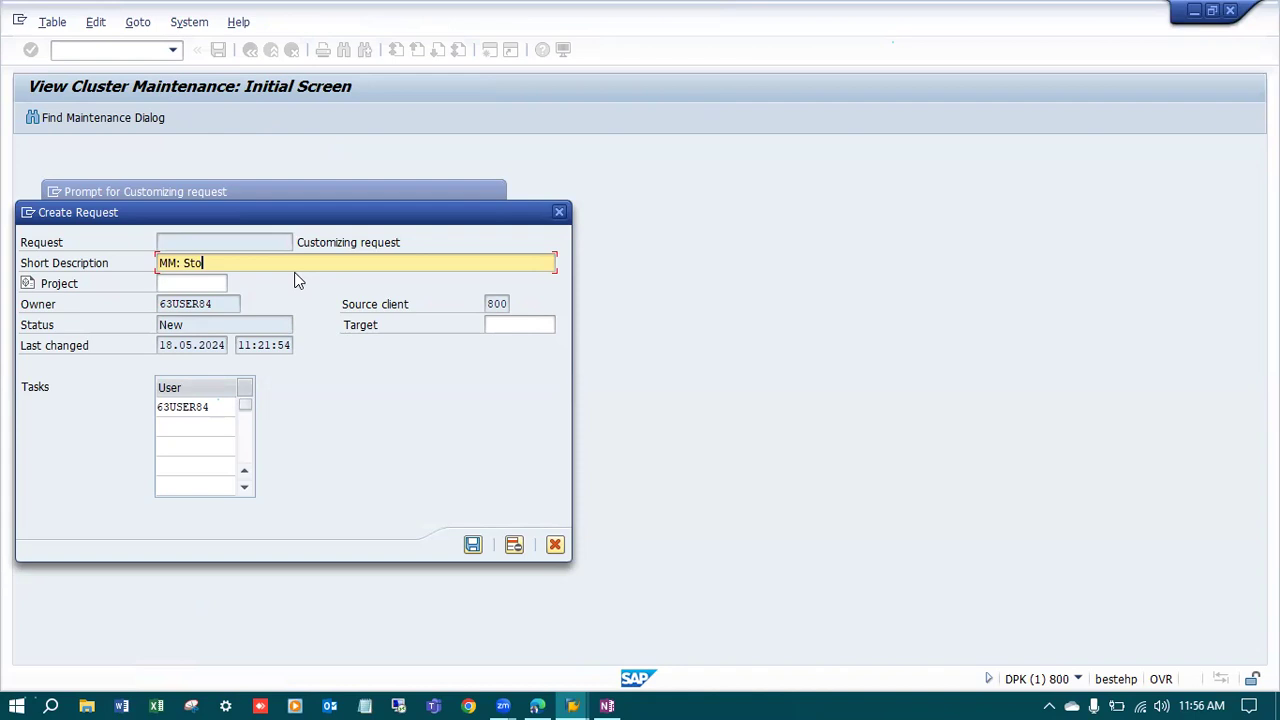
pyautogui.press('BackSpace')
pyautogui.press('BackSpace')
pyautogui.press('BackSpace')
pyautogui.press('Return')
pyautogui.click(278, 318)
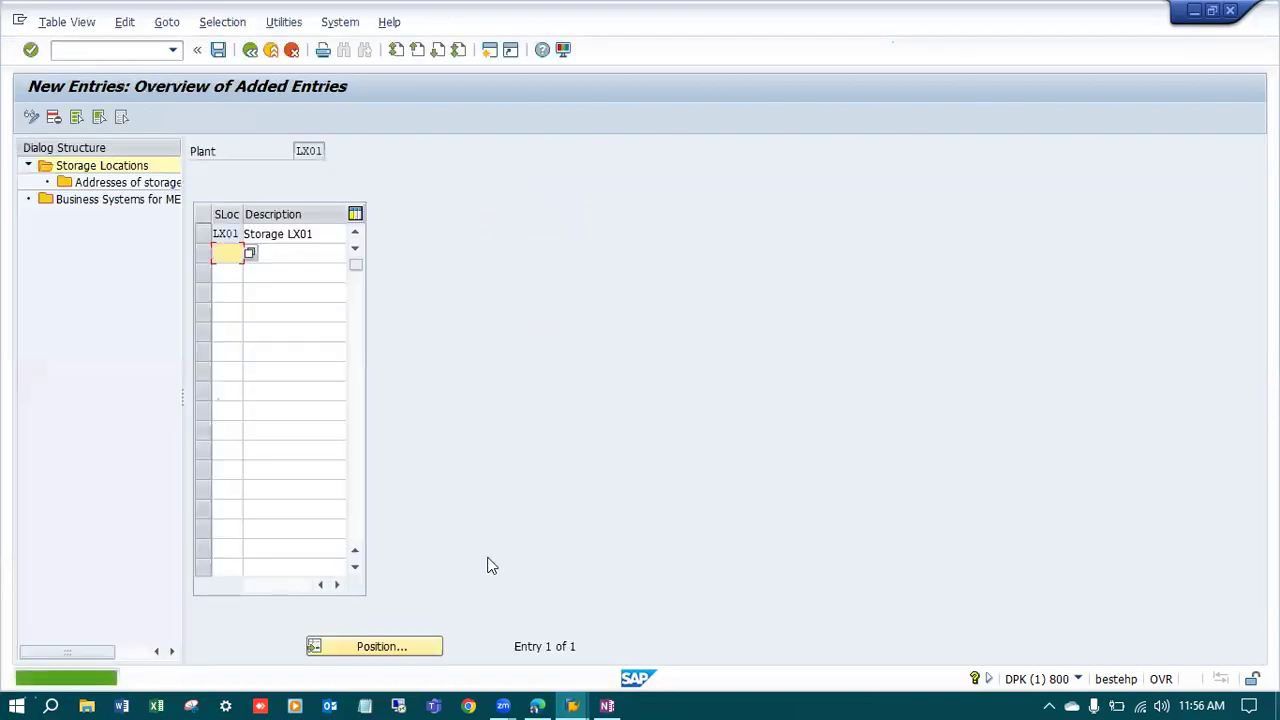
# Leave storage location maintenance for the IMG structure and collapse the Materials Management node.
pyautogui.click(252, 51)
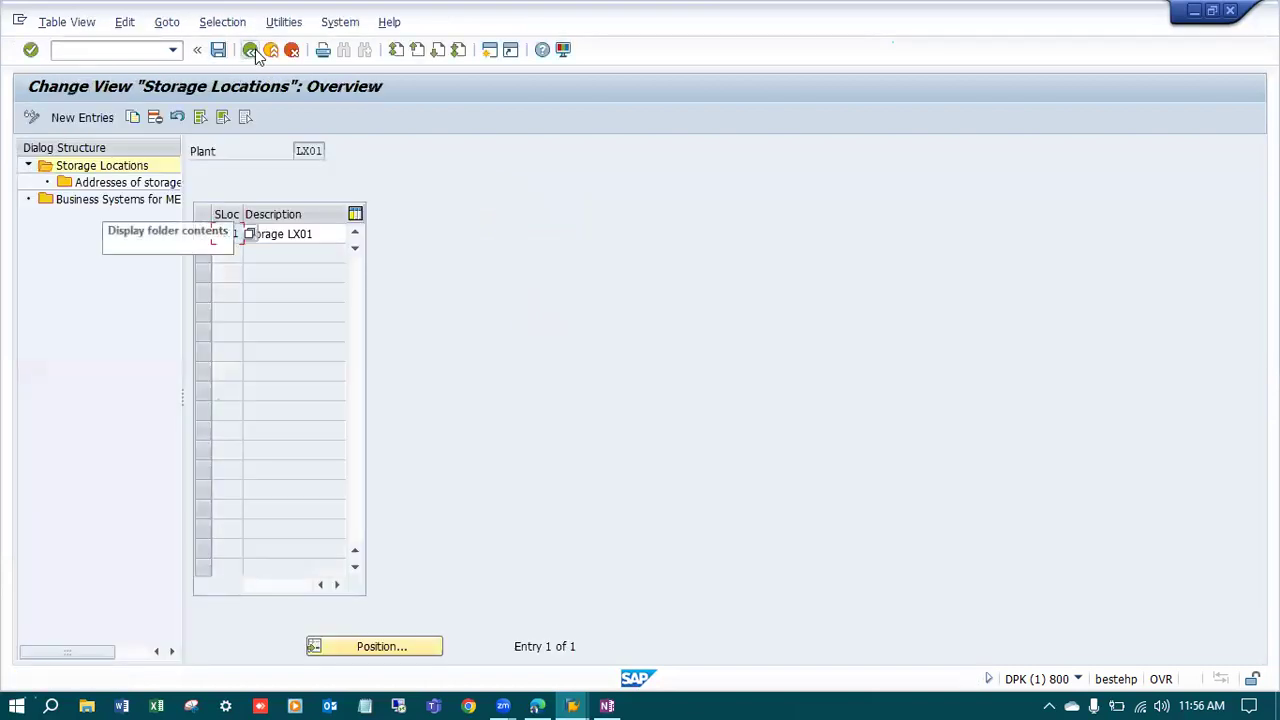
pyautogui.click(252, 51)
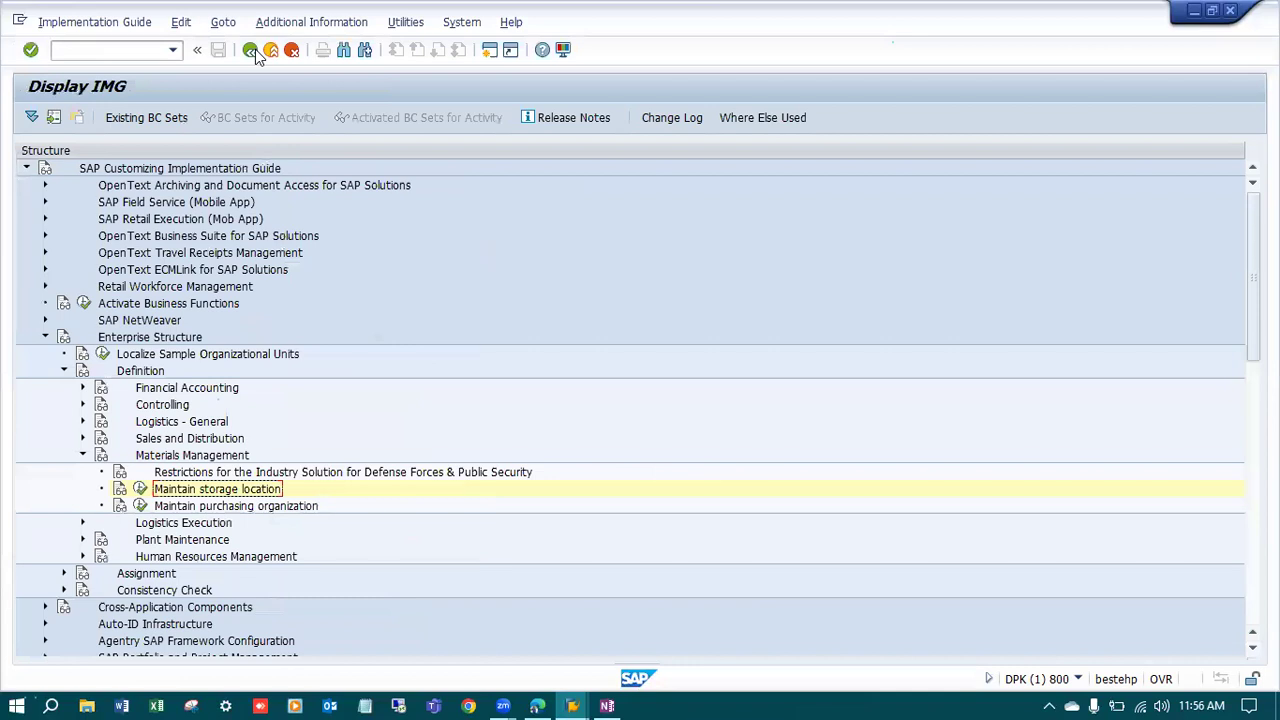
pyautogui.click(83, 455)
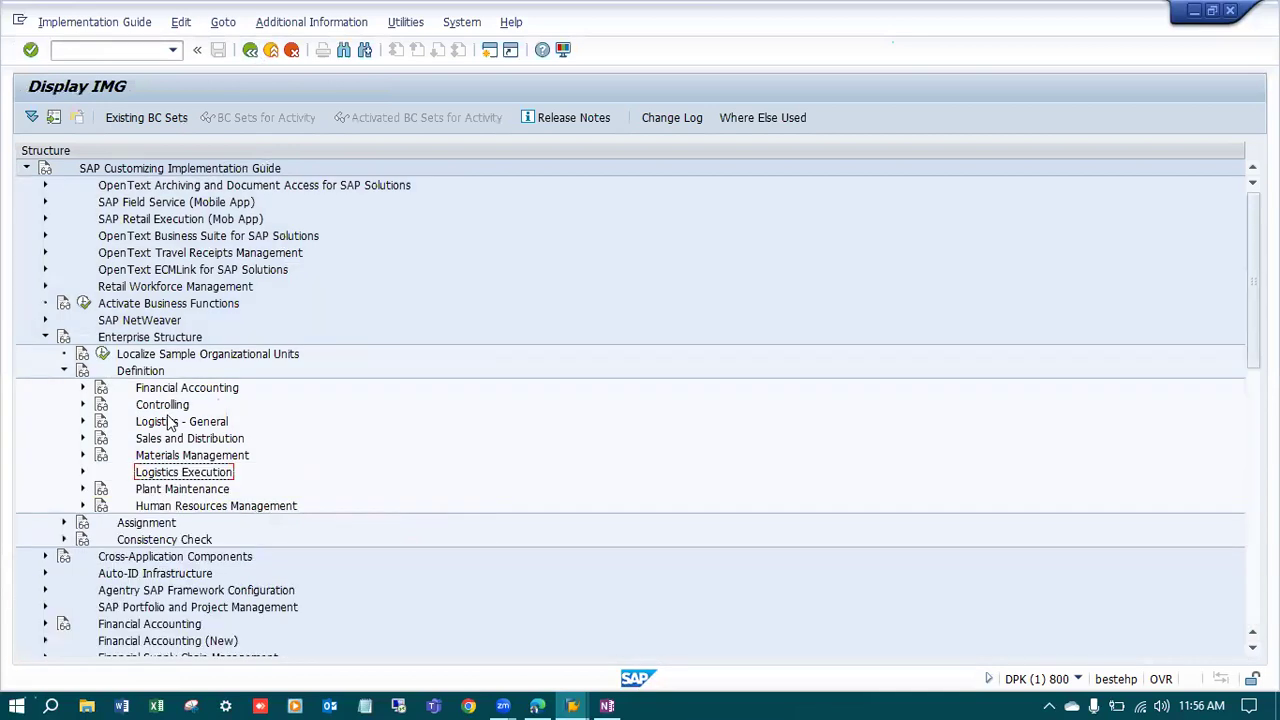
# Review the definition activities under Financial Accounting, Logistics - General, Materials Management and Logistics Execution.
pyautogui.click(83, 388)
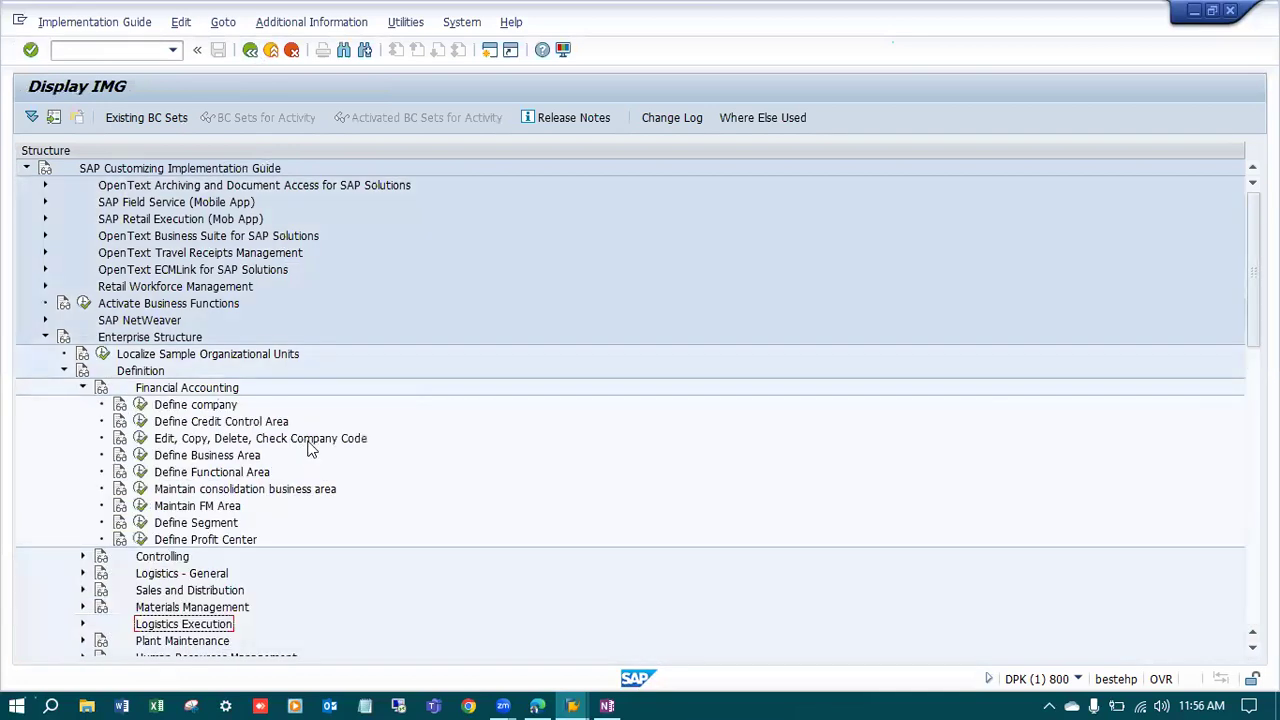
pyautogui.click(83, 388)
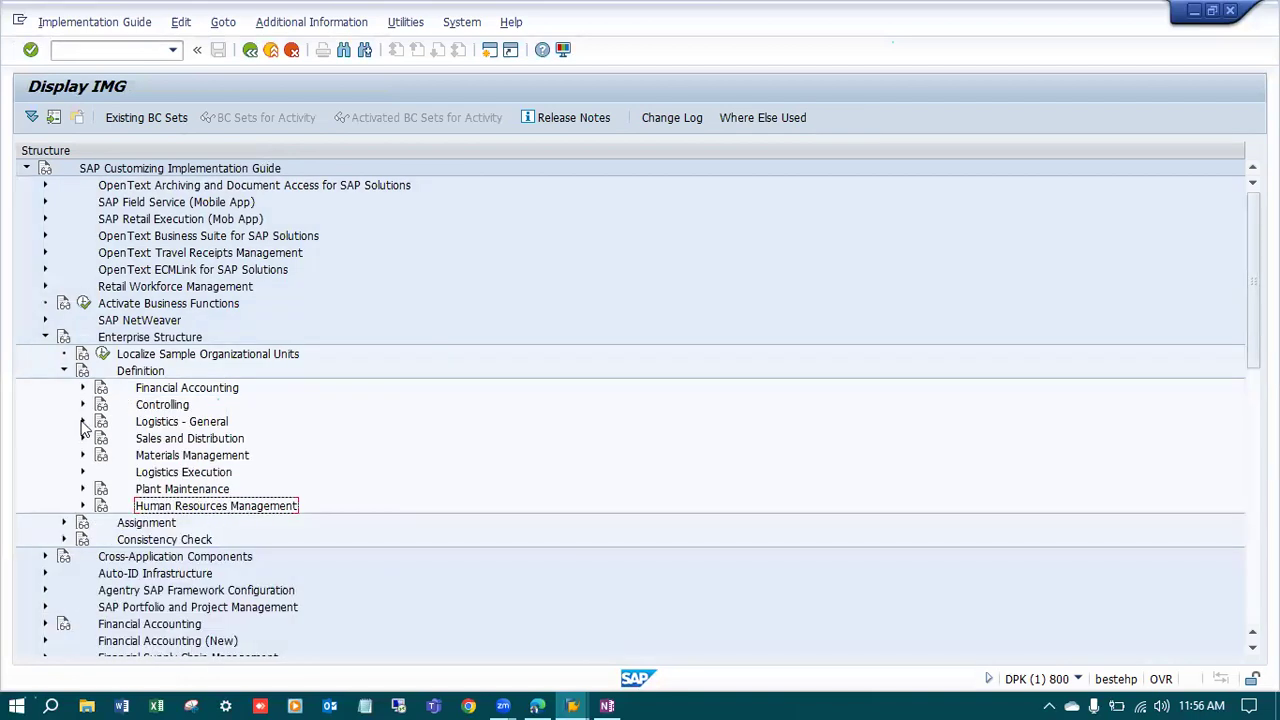
pyautogui.click(83, 421)
pyautogui.scroll(-3, 800, 360)
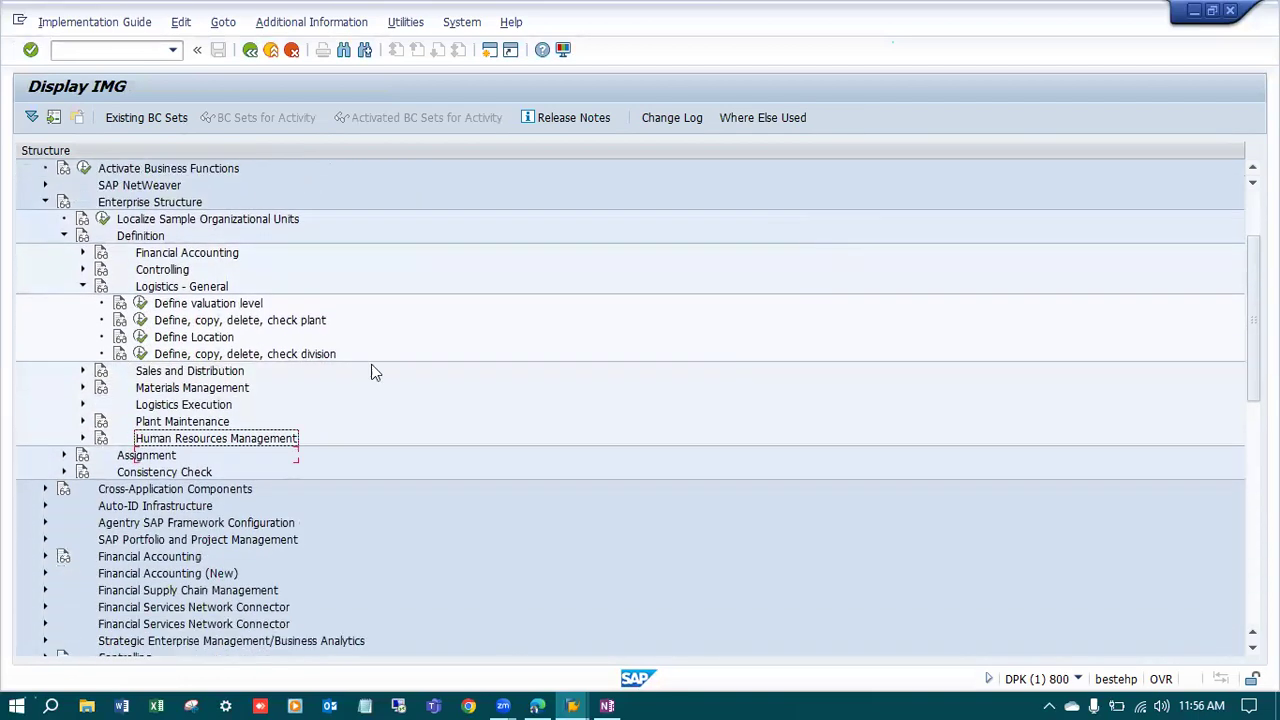
pyautogui.scroll(-1, 371, 372)
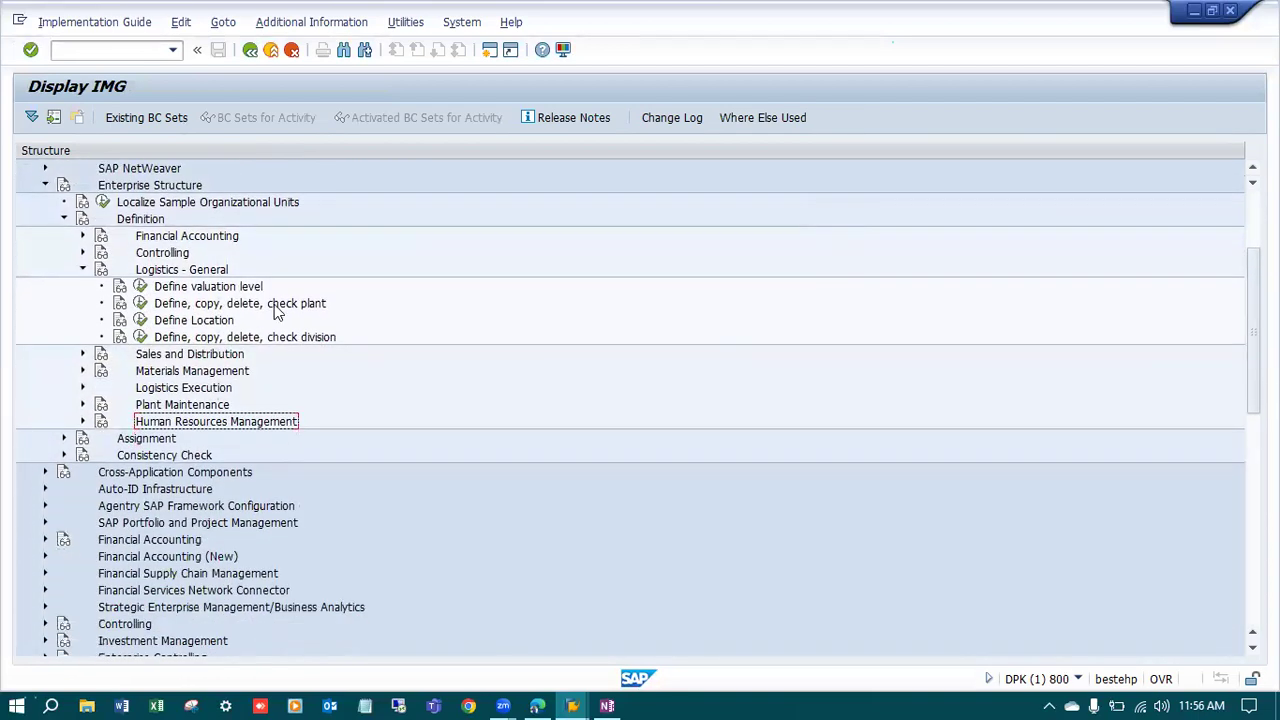
pyautogui.click(83, 371)
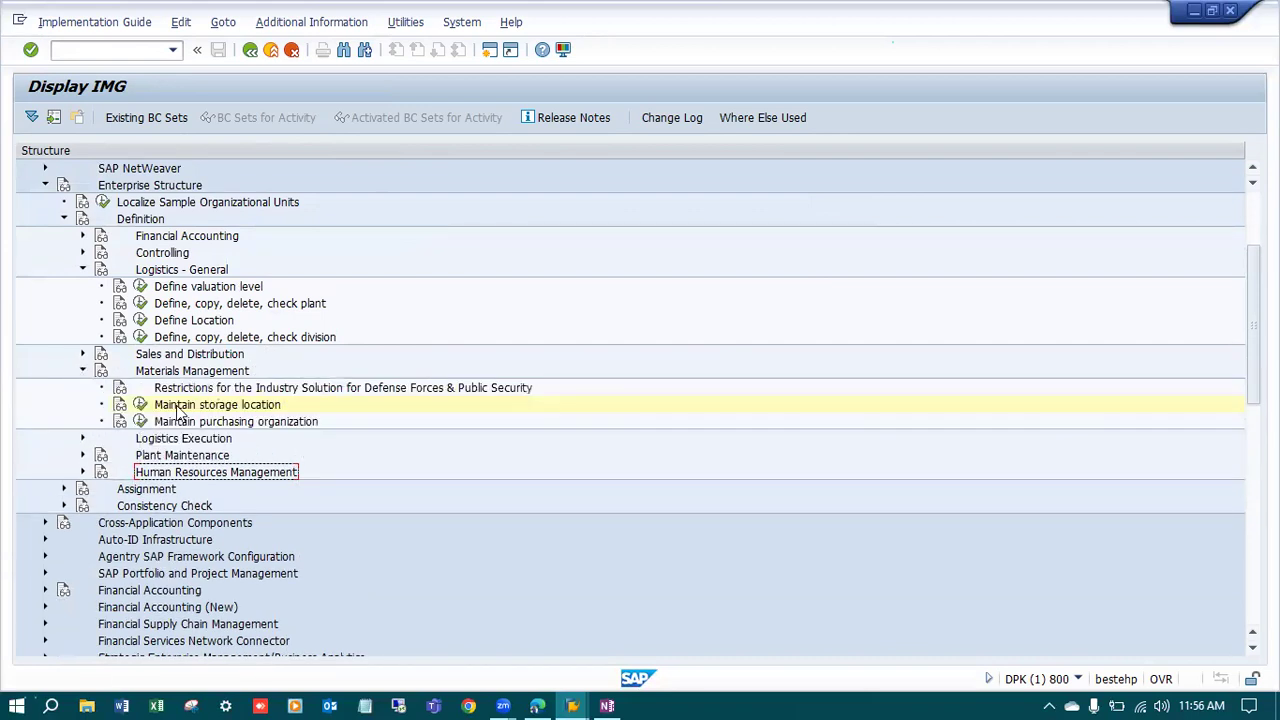
pyautogui.click(83, 438)
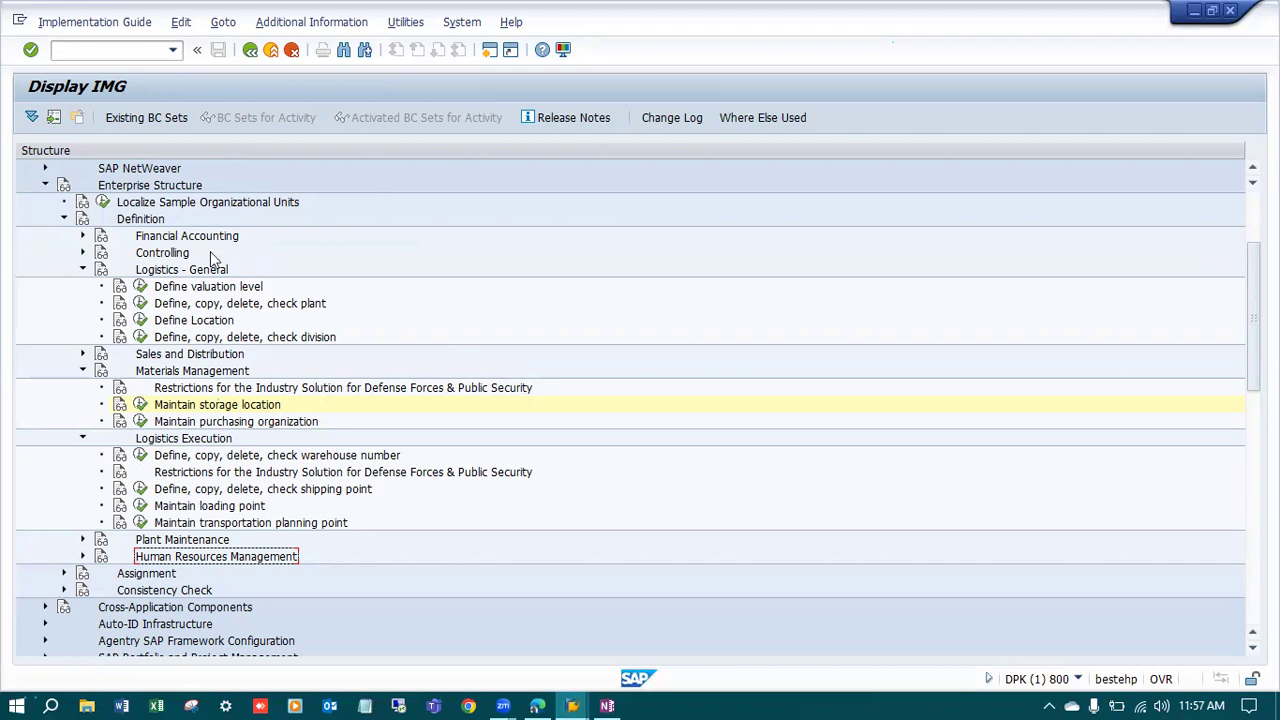
# Open the Define Division activity under Logistics - General and locate the divisions whose codes start with L.
pyautogui.click(141, 337)
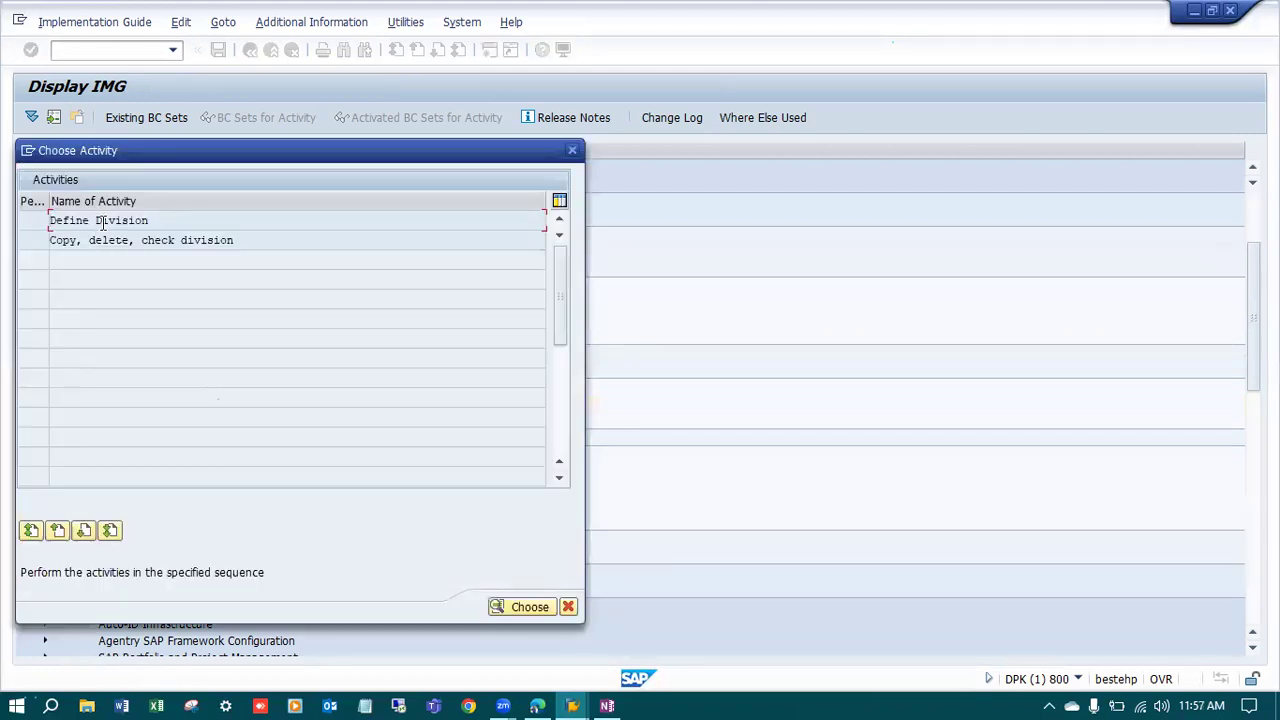
pyautogui.doubleClick(103, 221)
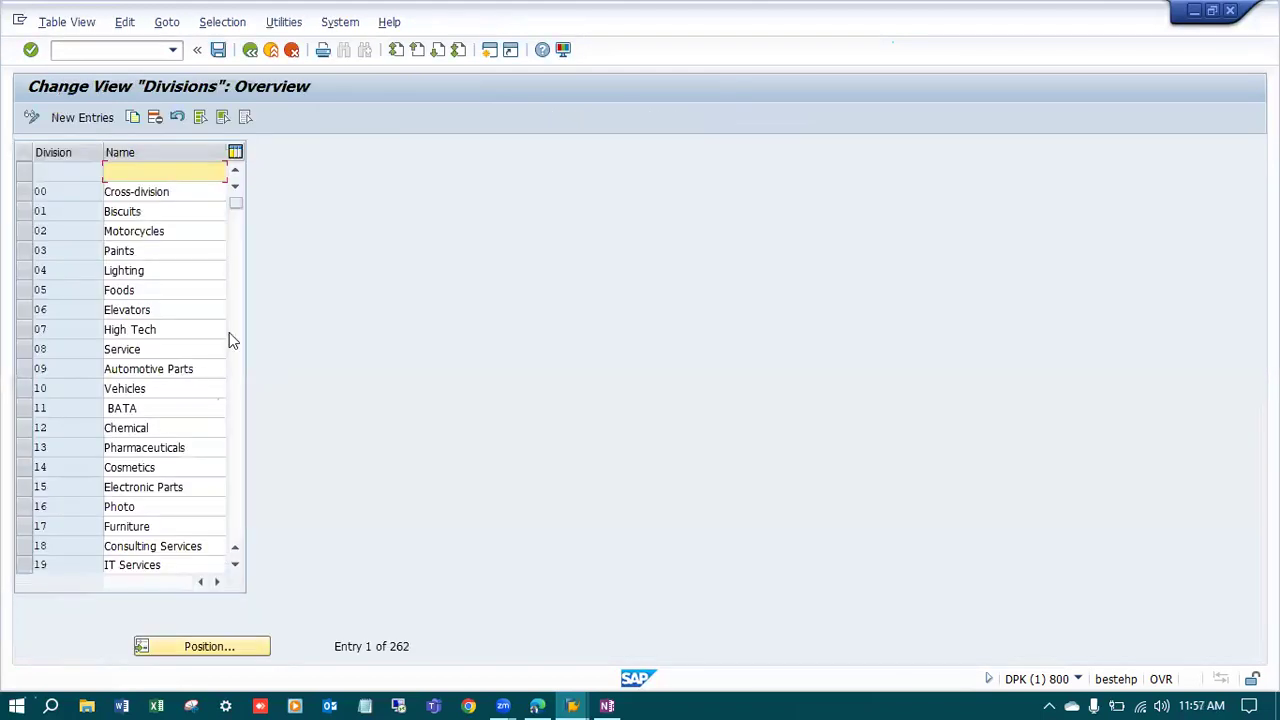
pyautogui.moveTo(236, 210); pyautogui.dragTo(243, 383)
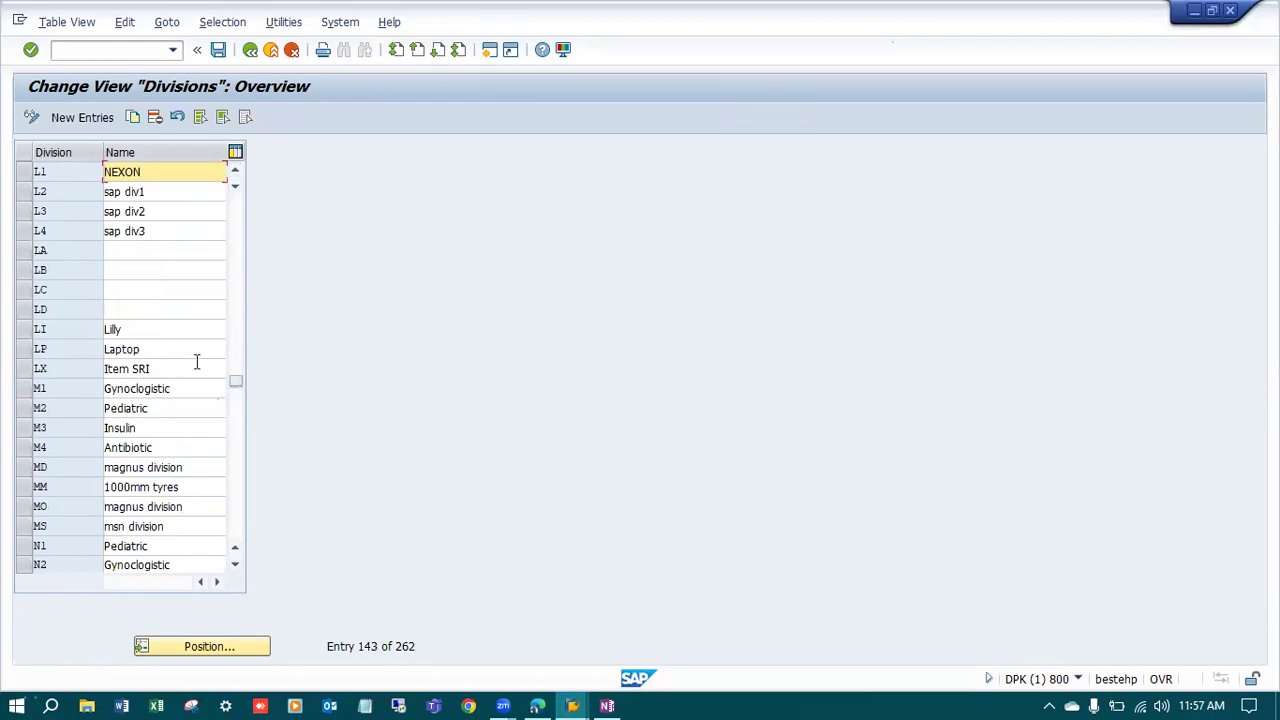
pyautogui.scroll(1, 170, 280)
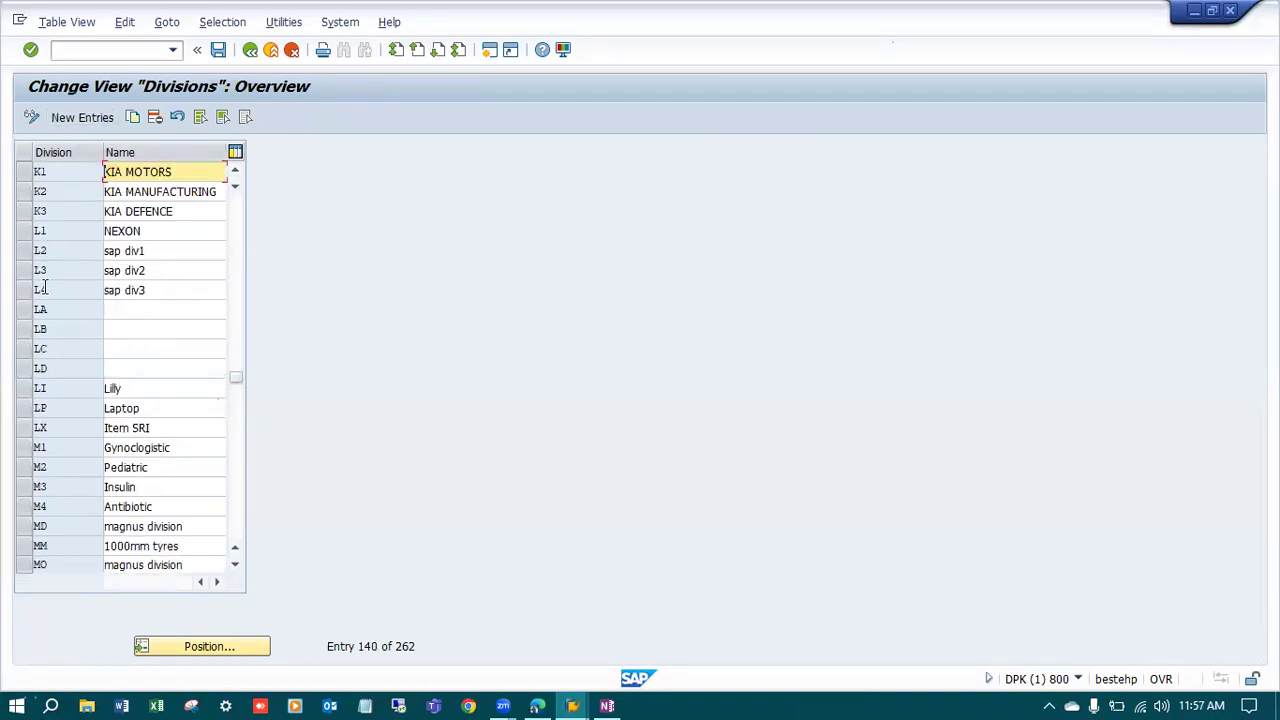
# Mark divisions L1 to L4 in the overview to point them out, and clear the marks again.
pyautogui.click(23, 231)
pyautogui.click(23, 250)
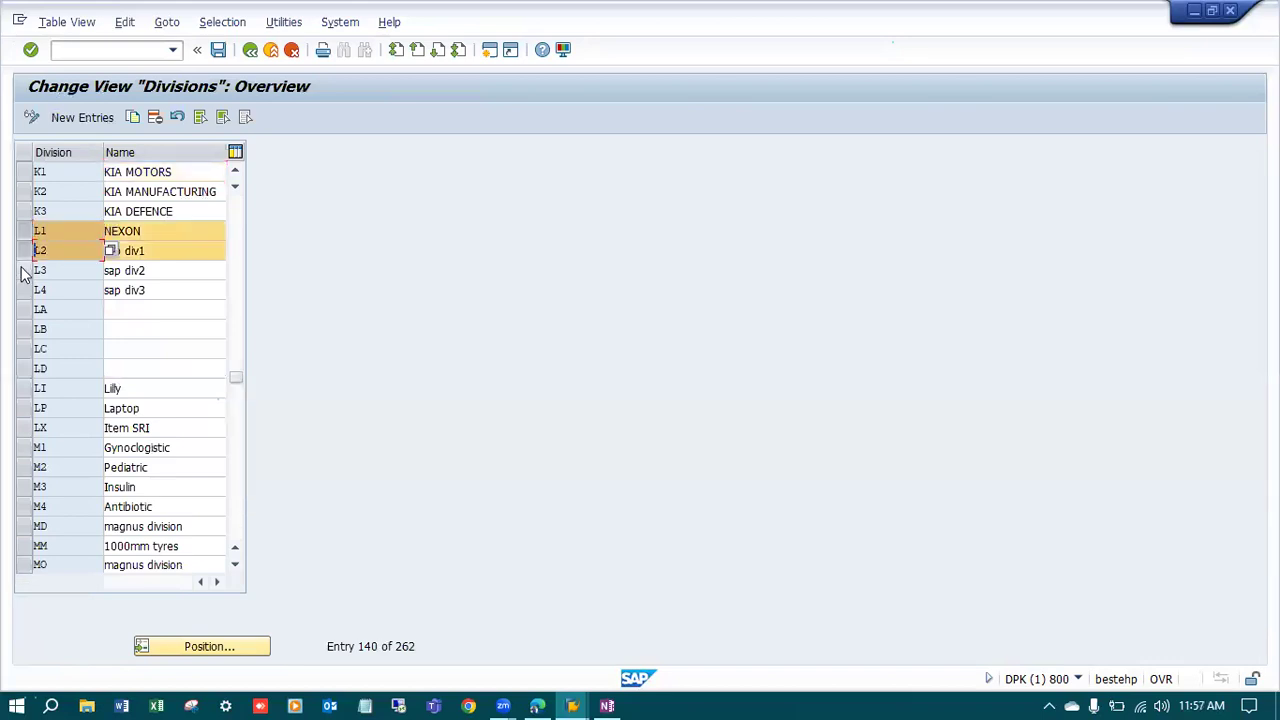
pyautogui.click(23, 270)
pyautogui.click(25, 290)
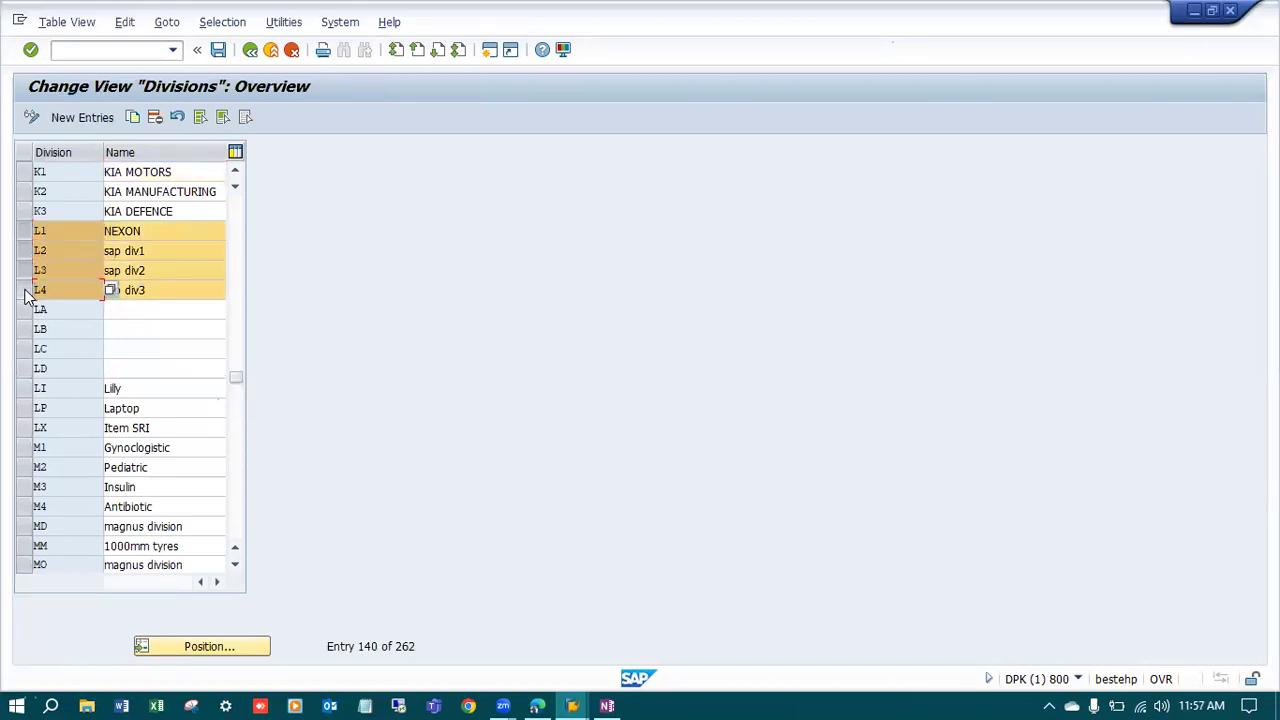
pyautogui.click(24, 231)
pyautogui.click(25, 250)
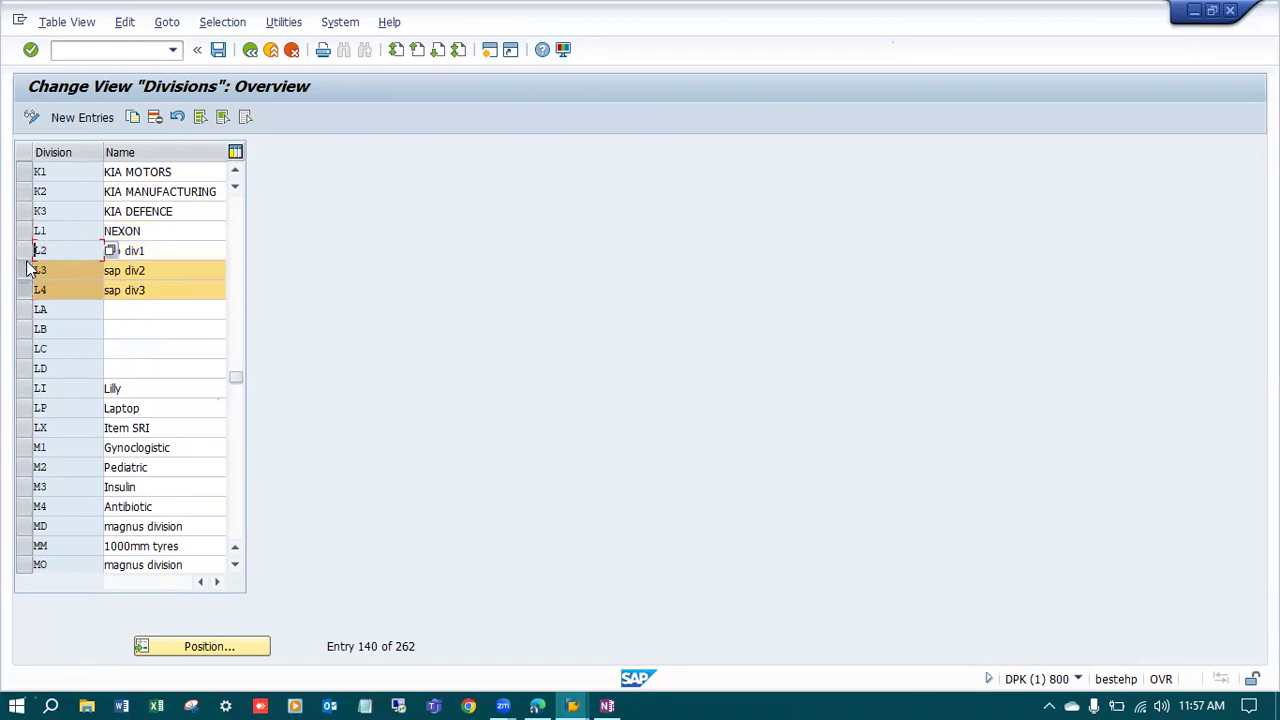
pyautogui.click(25, 270)
pyautogui.click(24, 290)
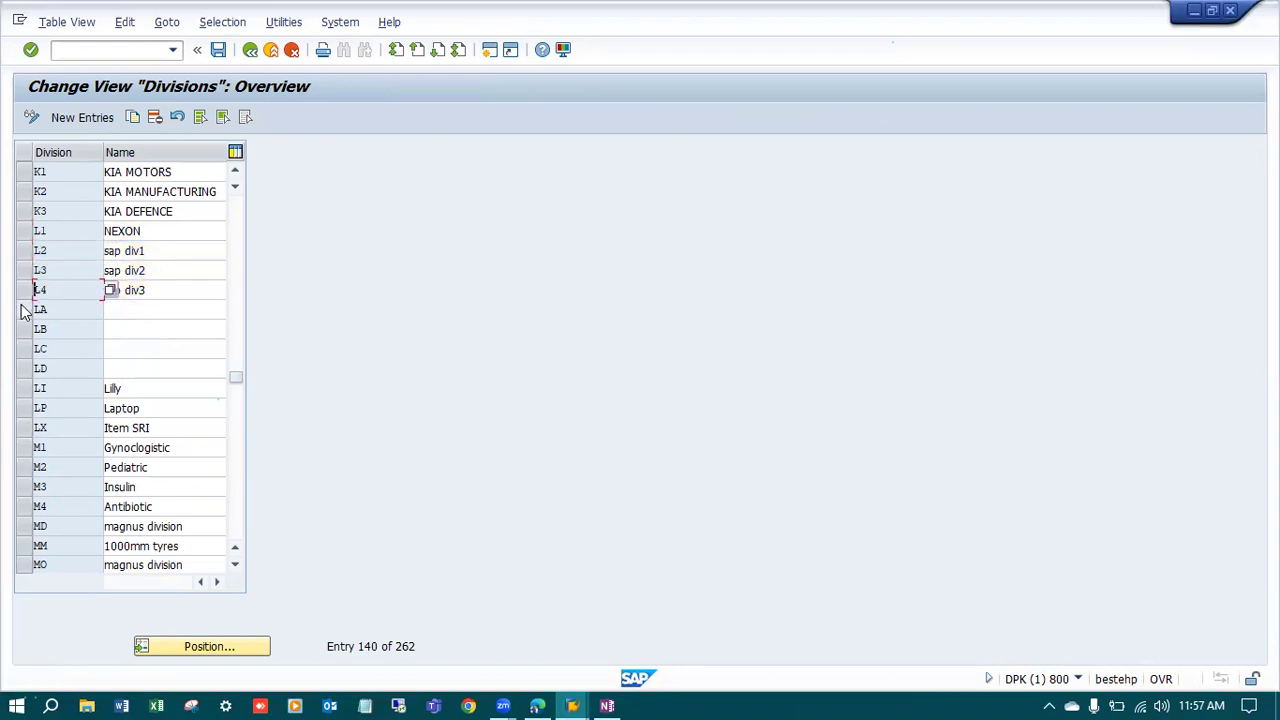
# Check the code and name of division LX alongside L1, and leave the division activities for the IMG structure.
pyautogui.click(25, 428)
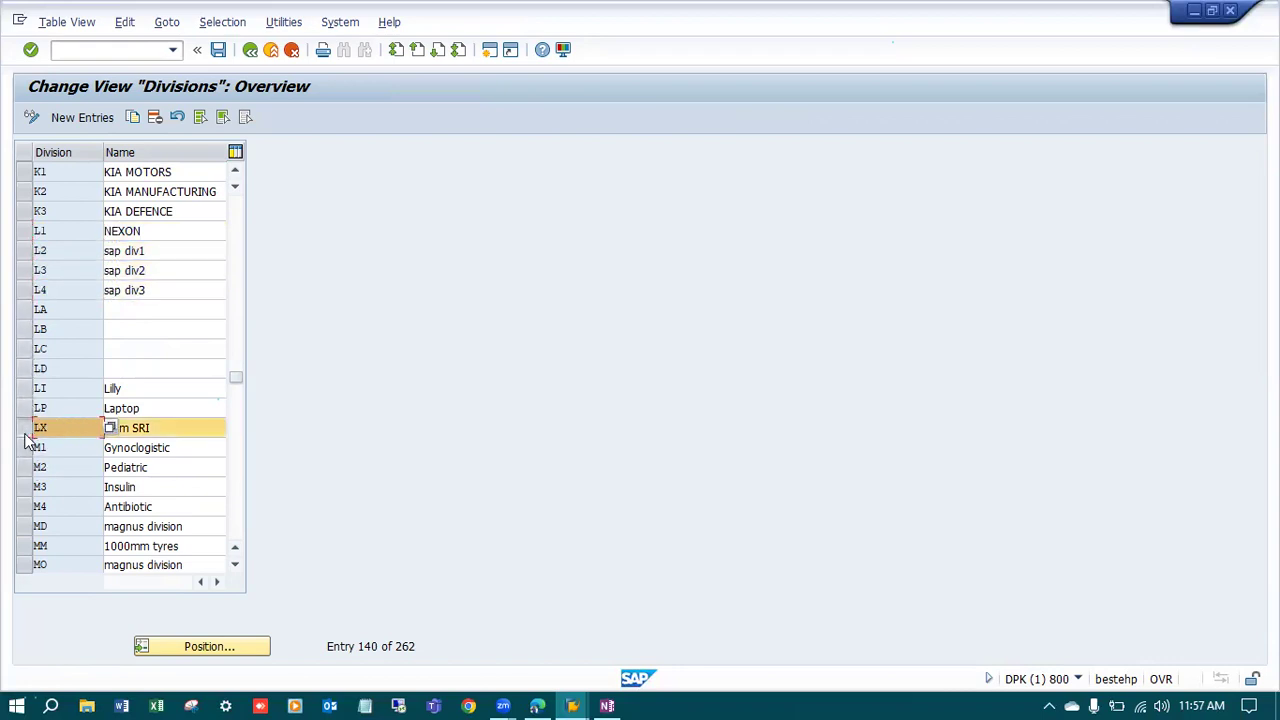
pyautogui.click(145, 428)
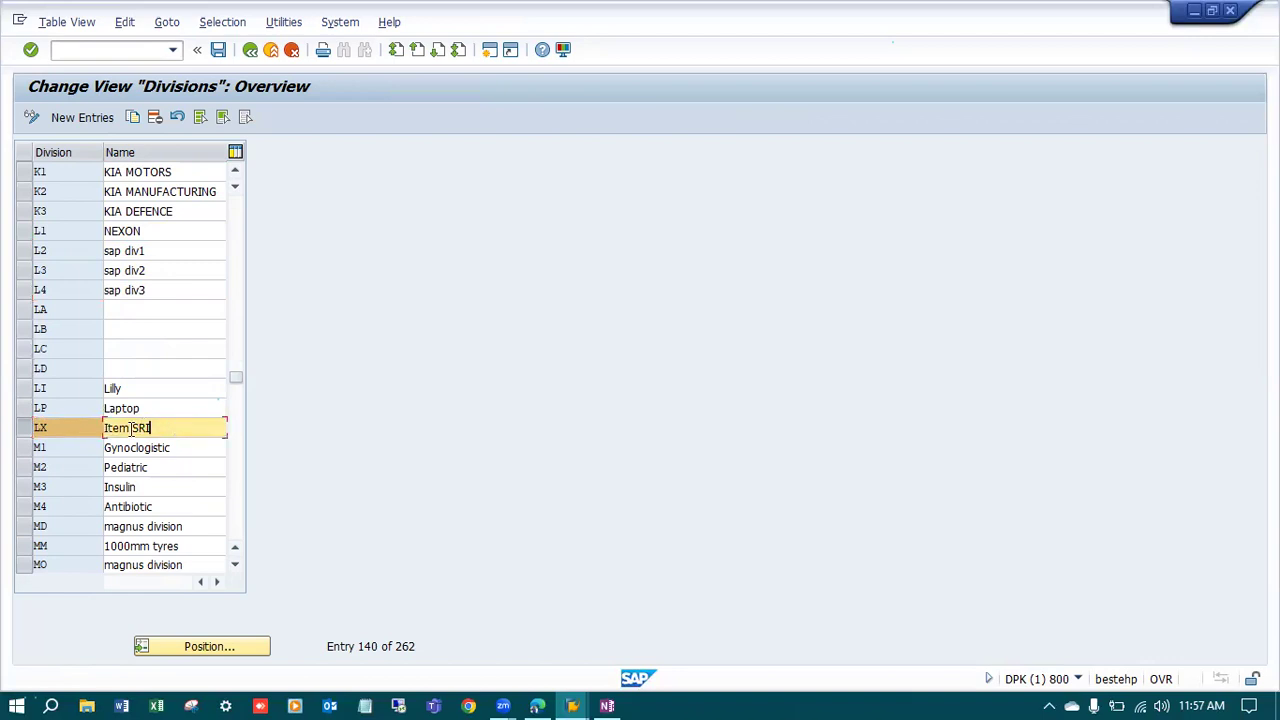
pyautogui.click(23, 233)
pyautogui.moveTo(23, 258)
pyautogui.mouseDown()
pyautogui.moveTo(27, 298)
pyautogui.moveTo(27, 233)
pyautogui.mouseUp()
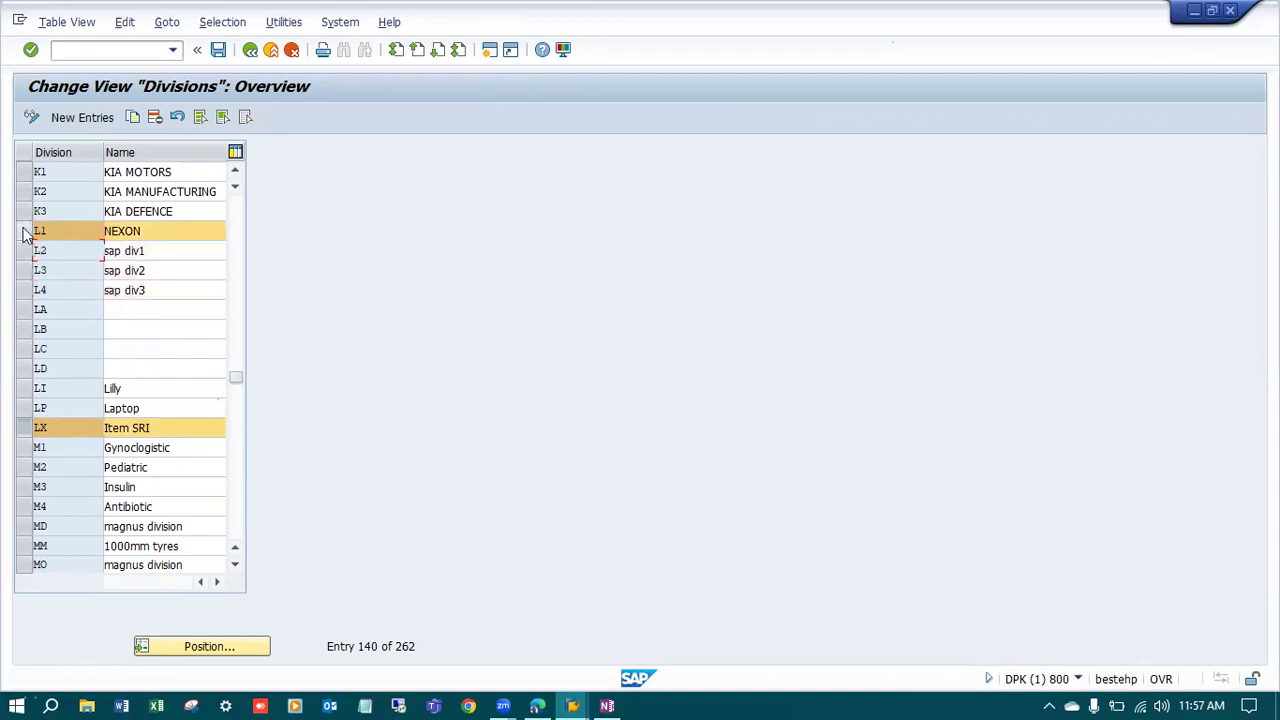
pyautogui.click(27, 233)
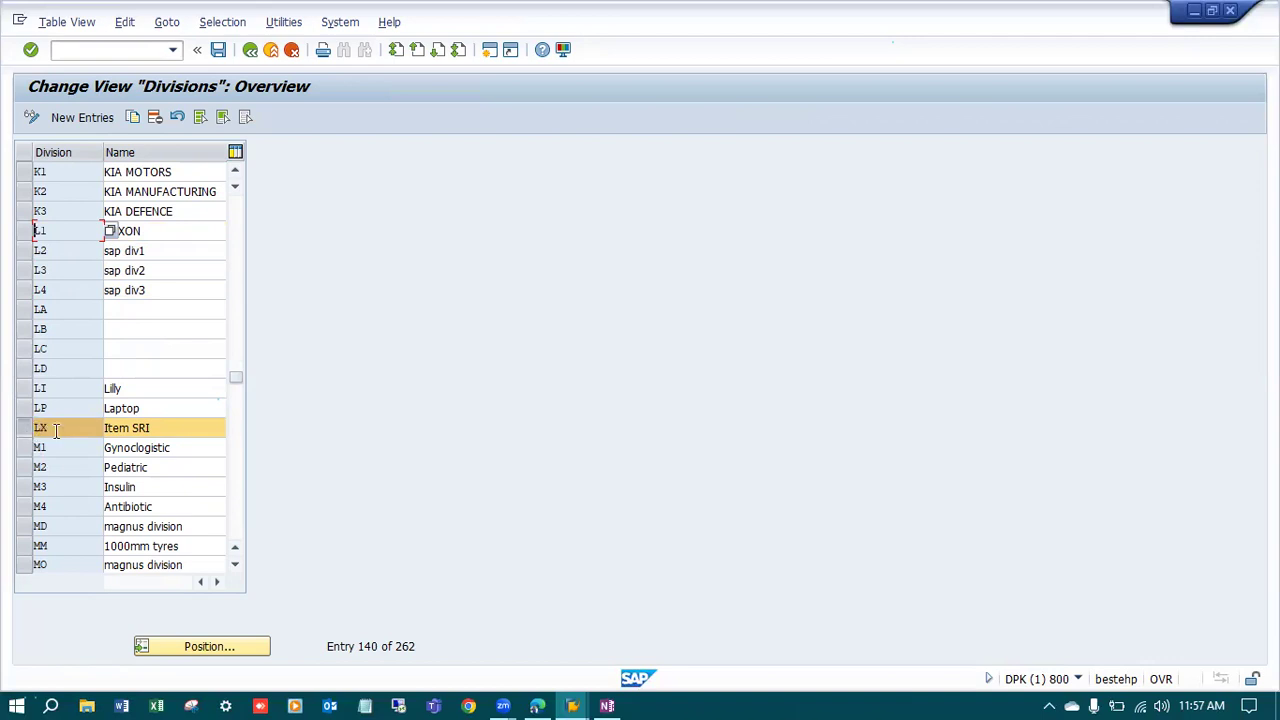
pyautogui.click(250, 49)
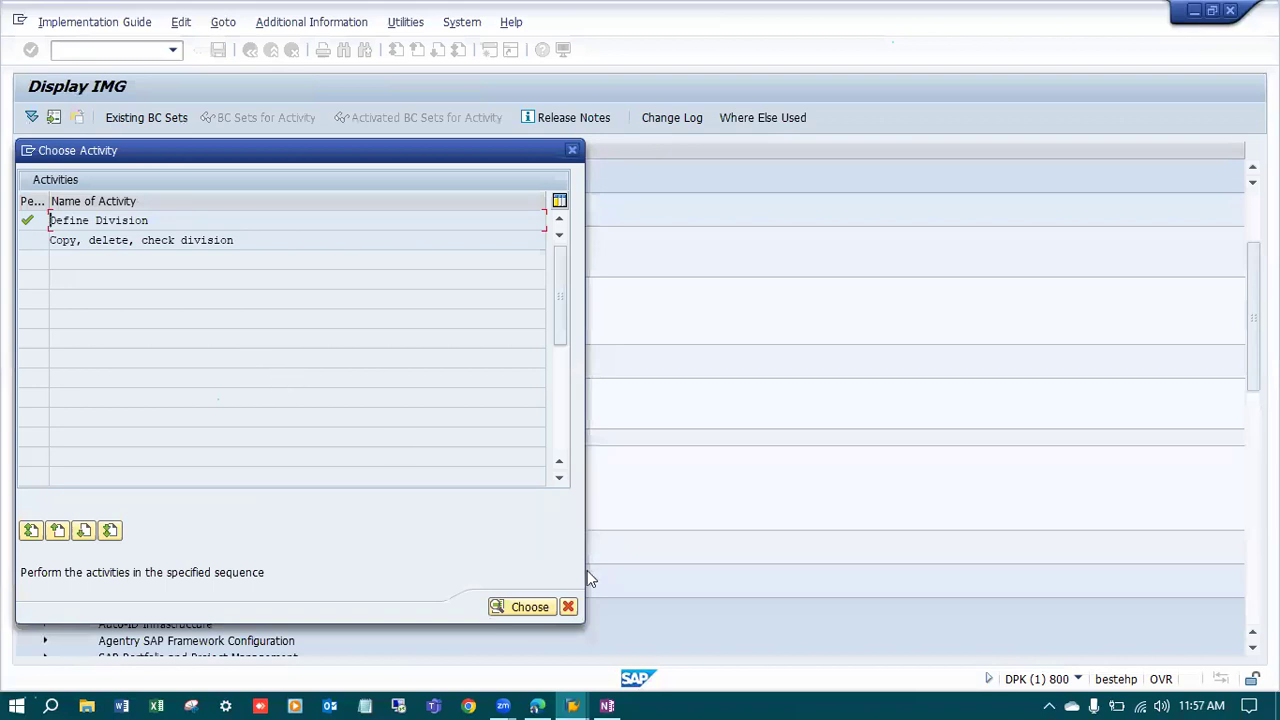
pyautogui.click(567, 608)
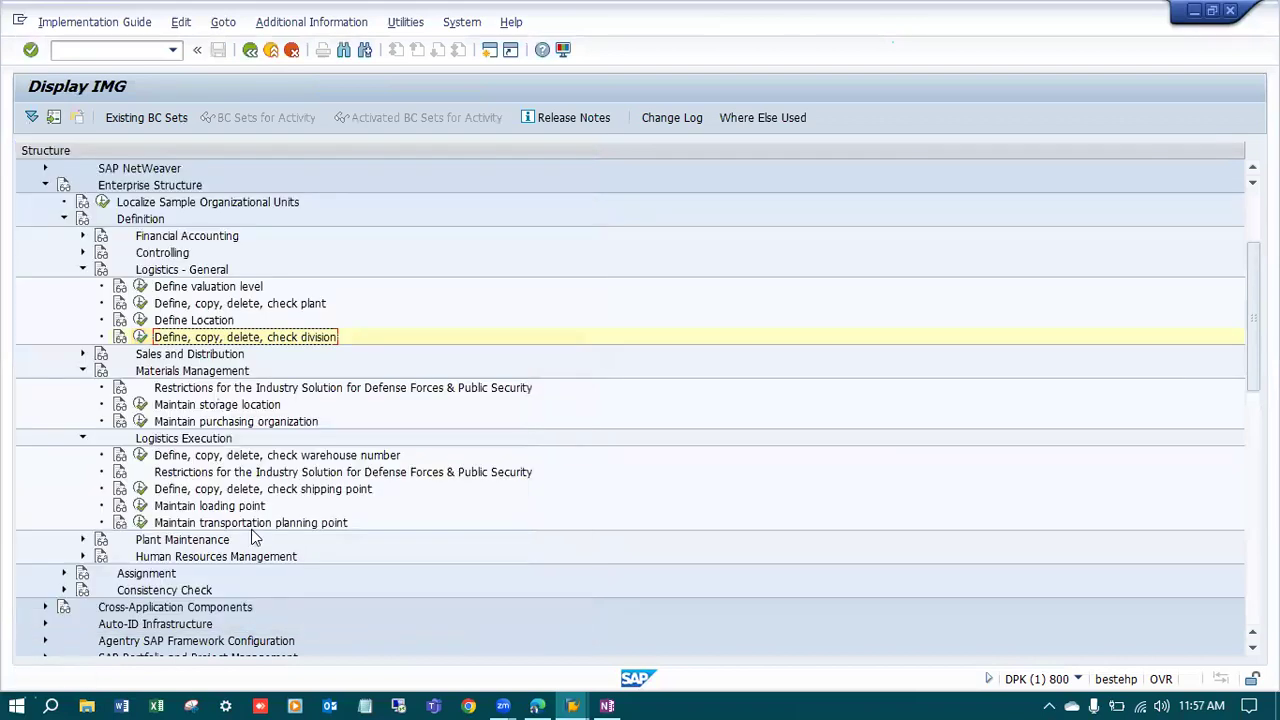
# Switch to OneNote and compare the Define Org Units notes with the Assign Org Units page.
pyautogui.click(607, 706)
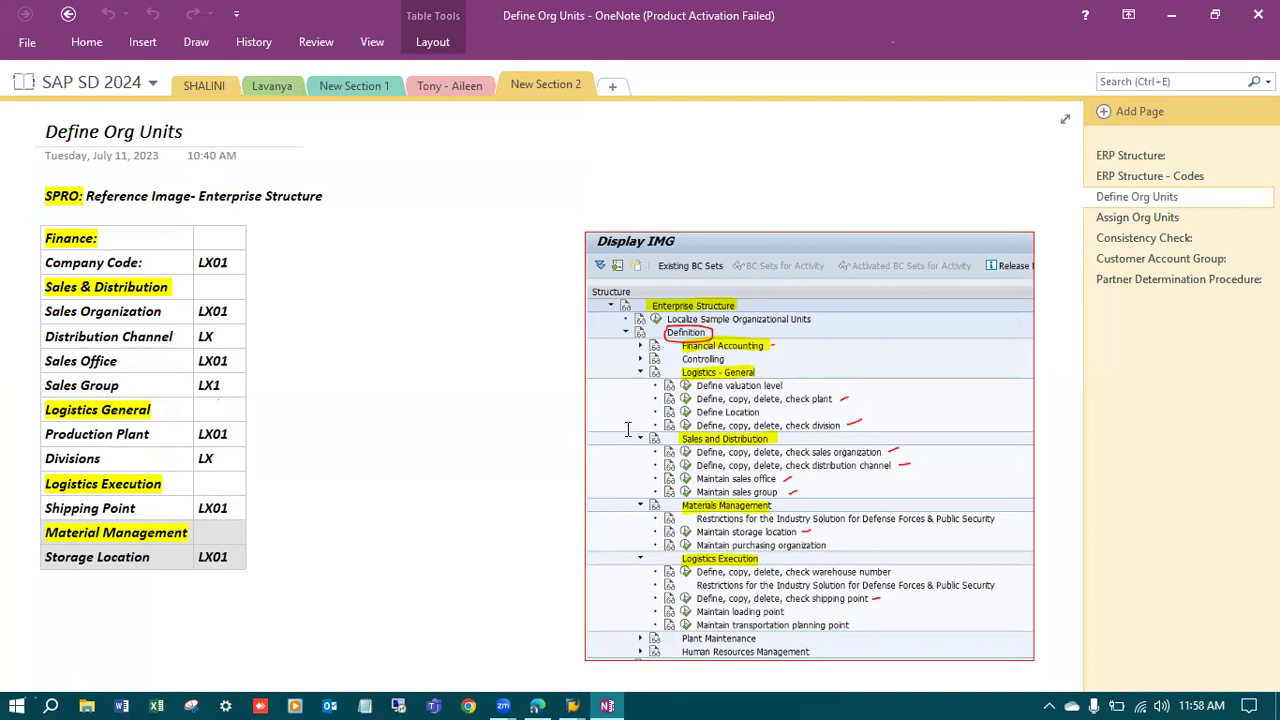
pyautogui.click(1132, 220)
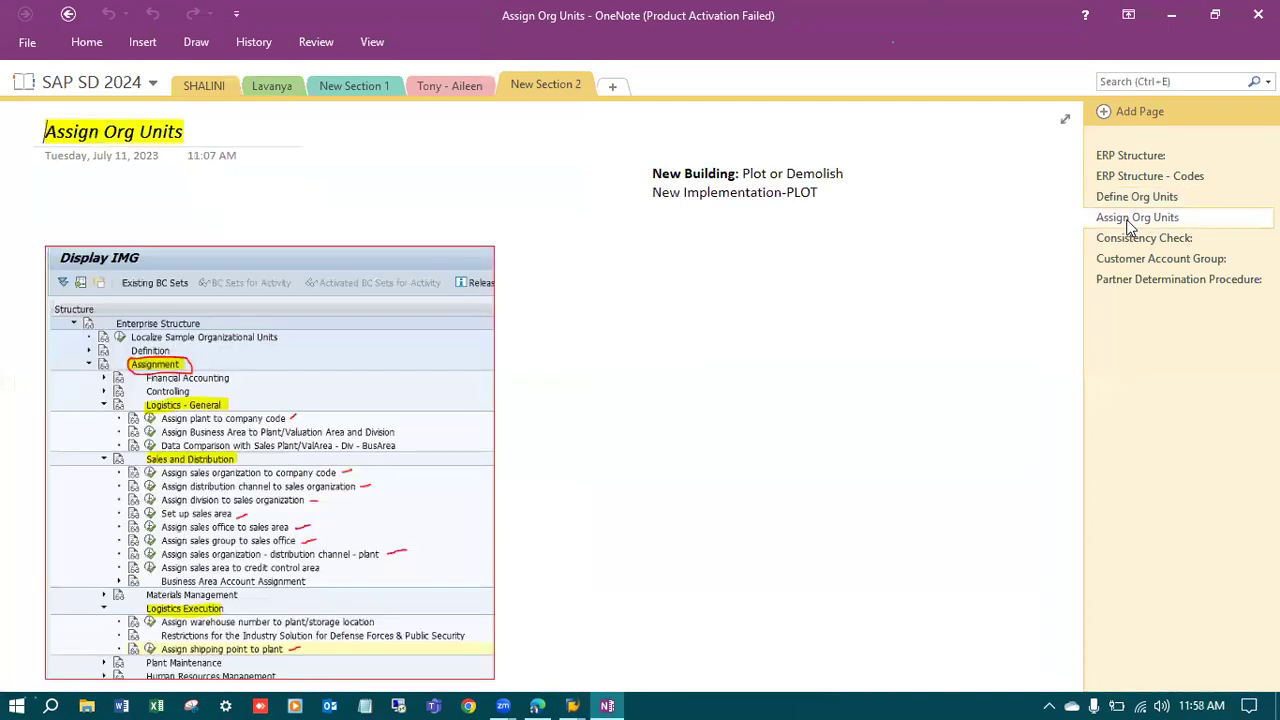
pyautogui.click(1136, 202)
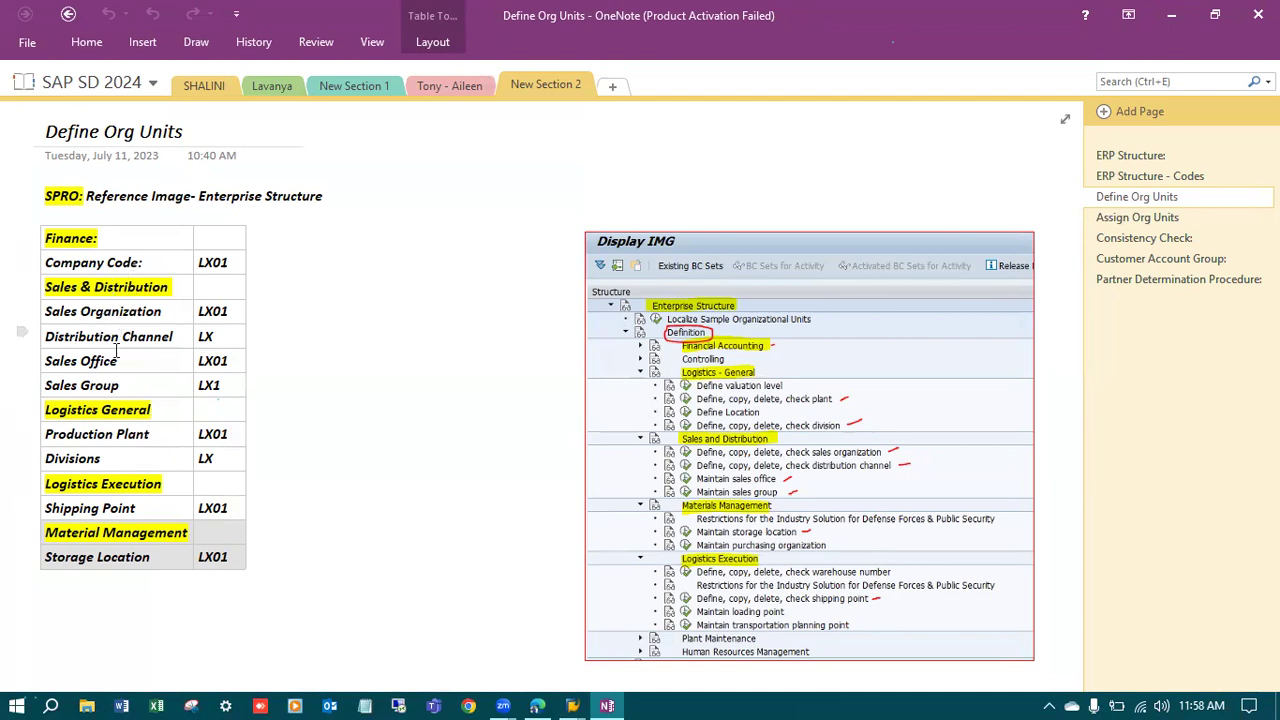
pyautogui.click(1143, 224)
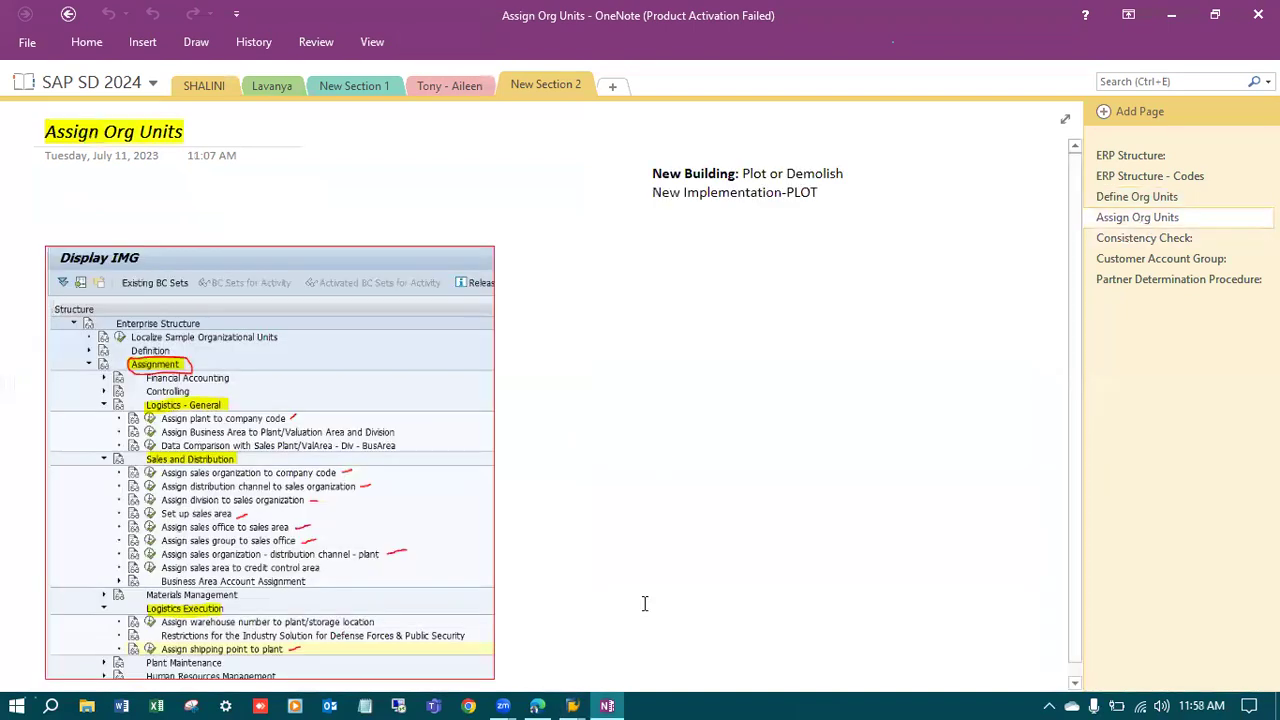
# Return to the SAP IMG, collapse Definition, and expand Assignment down to its Sales and Distribution activities.
pyautogui.click(575, 700)
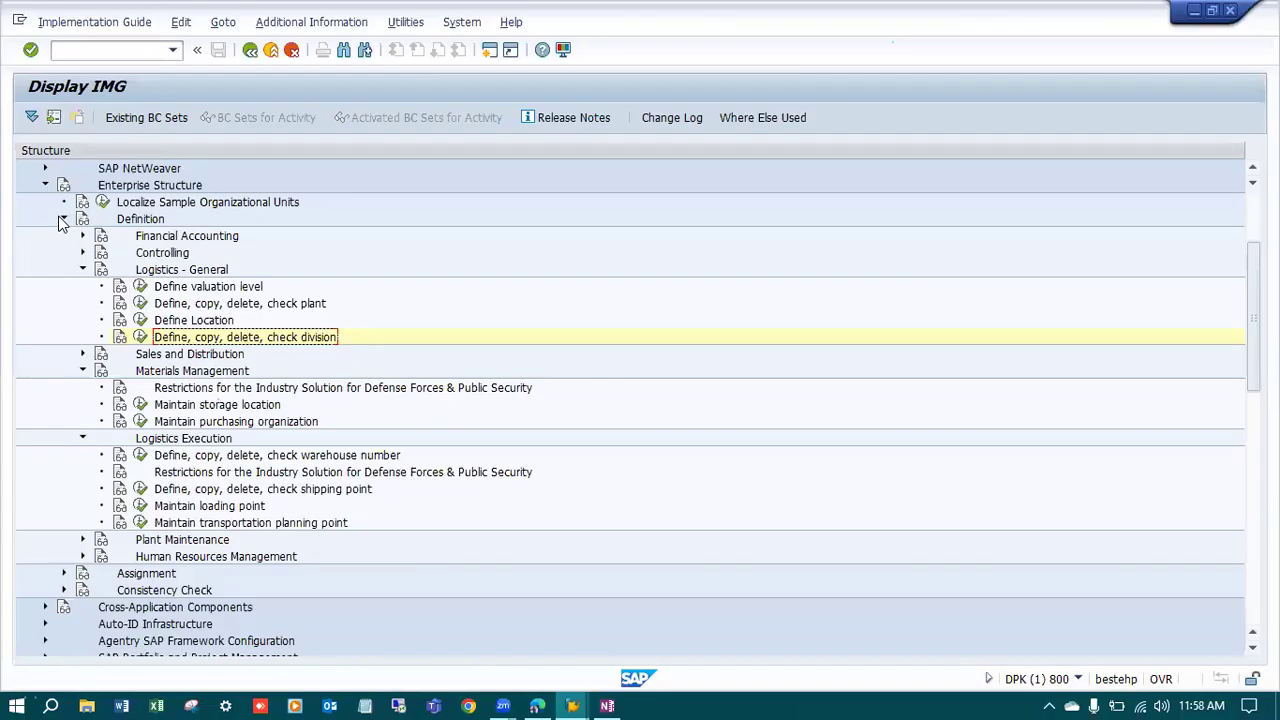
pyautogui.click(63, 219)
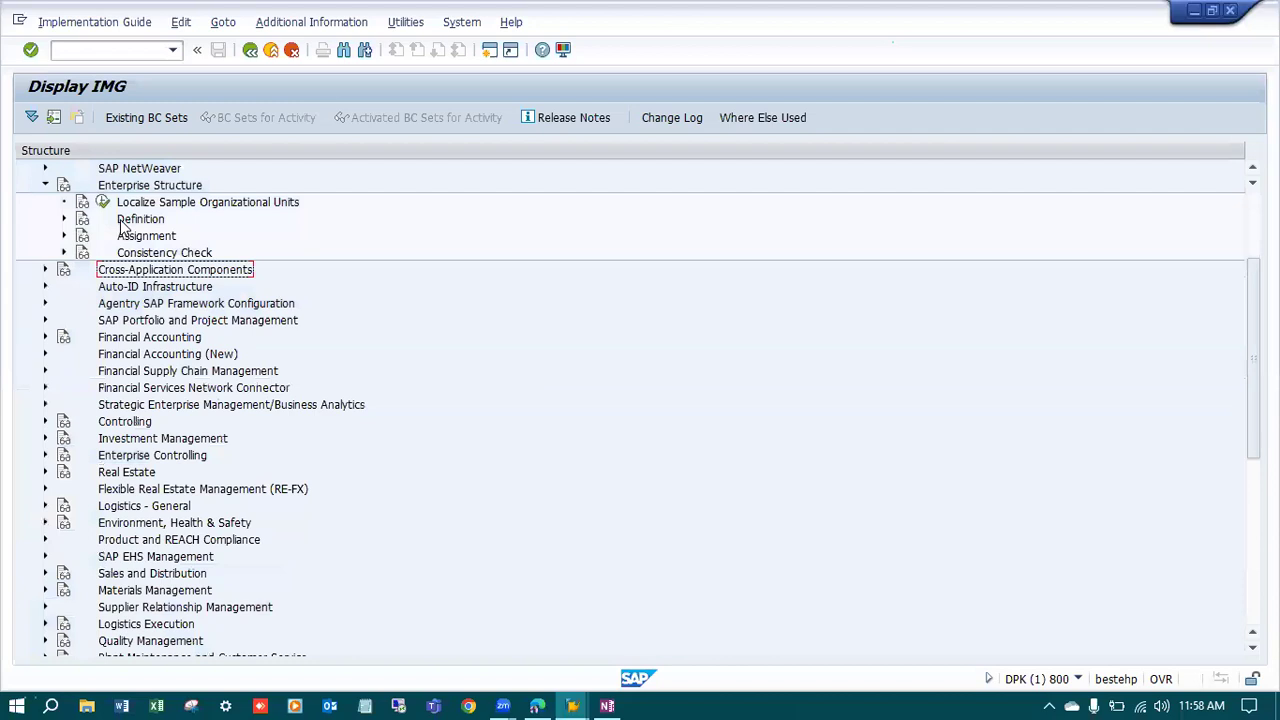
pyautogui.click(64, 238)
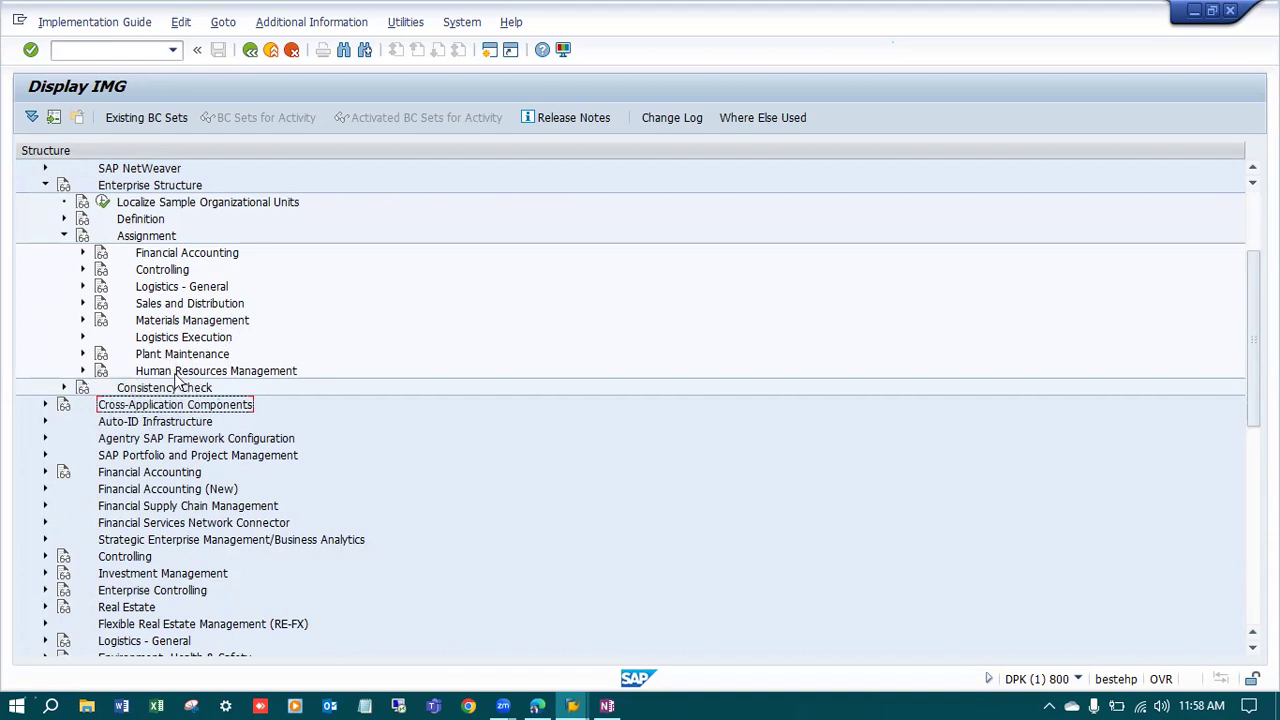
pyautogui.click(83, 304)
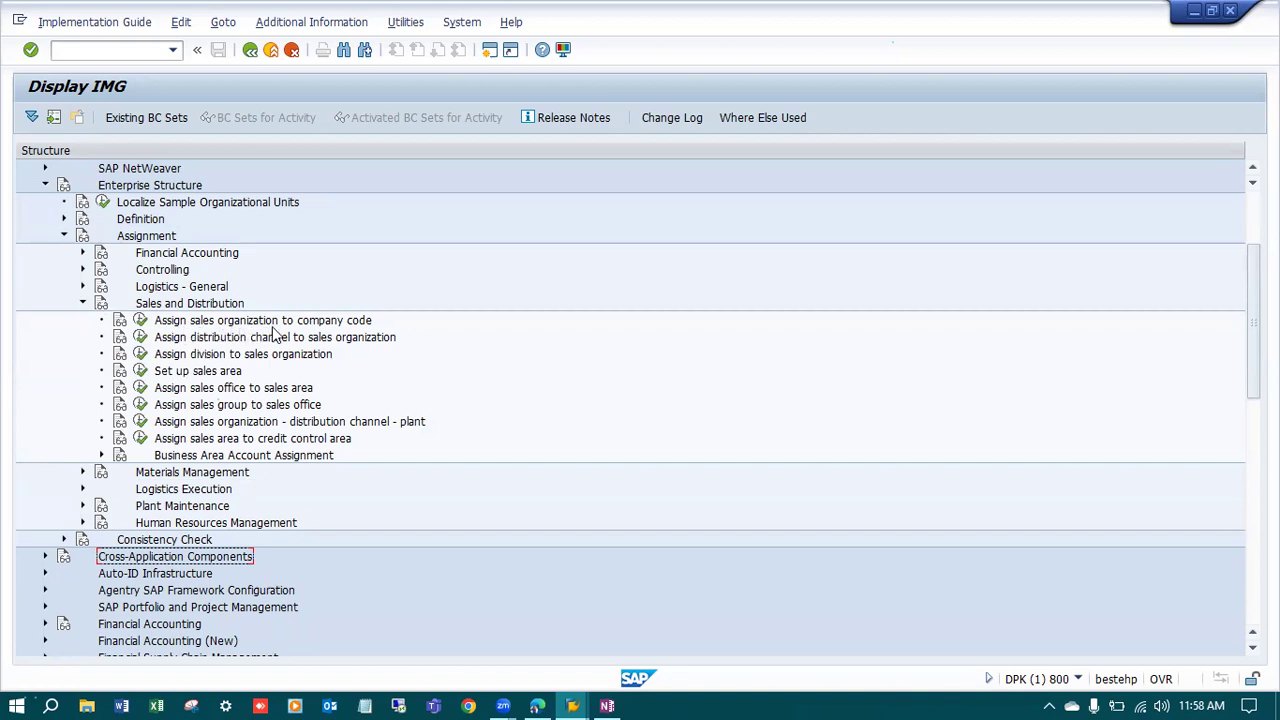
# Open the assignment of sales organizations to company codes and position the list at sales organization LX01.
pyautogui.click(141, 320)
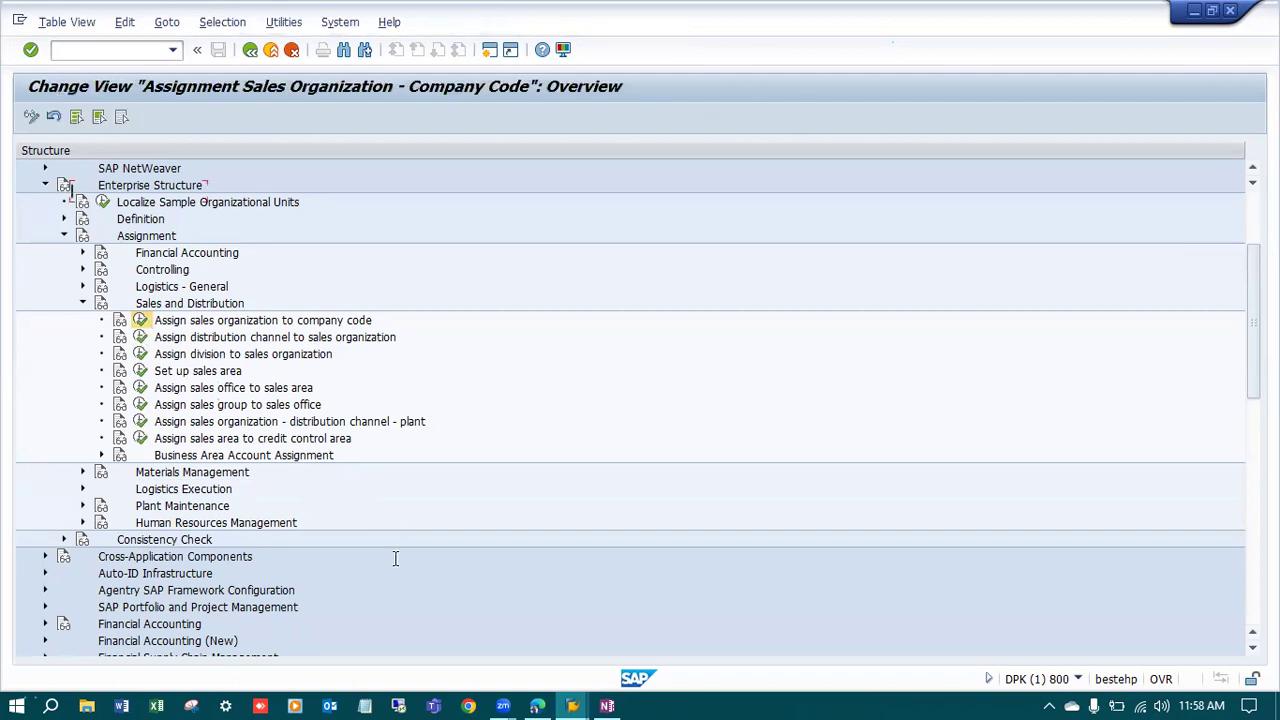
pyautogui.click(205, 646)
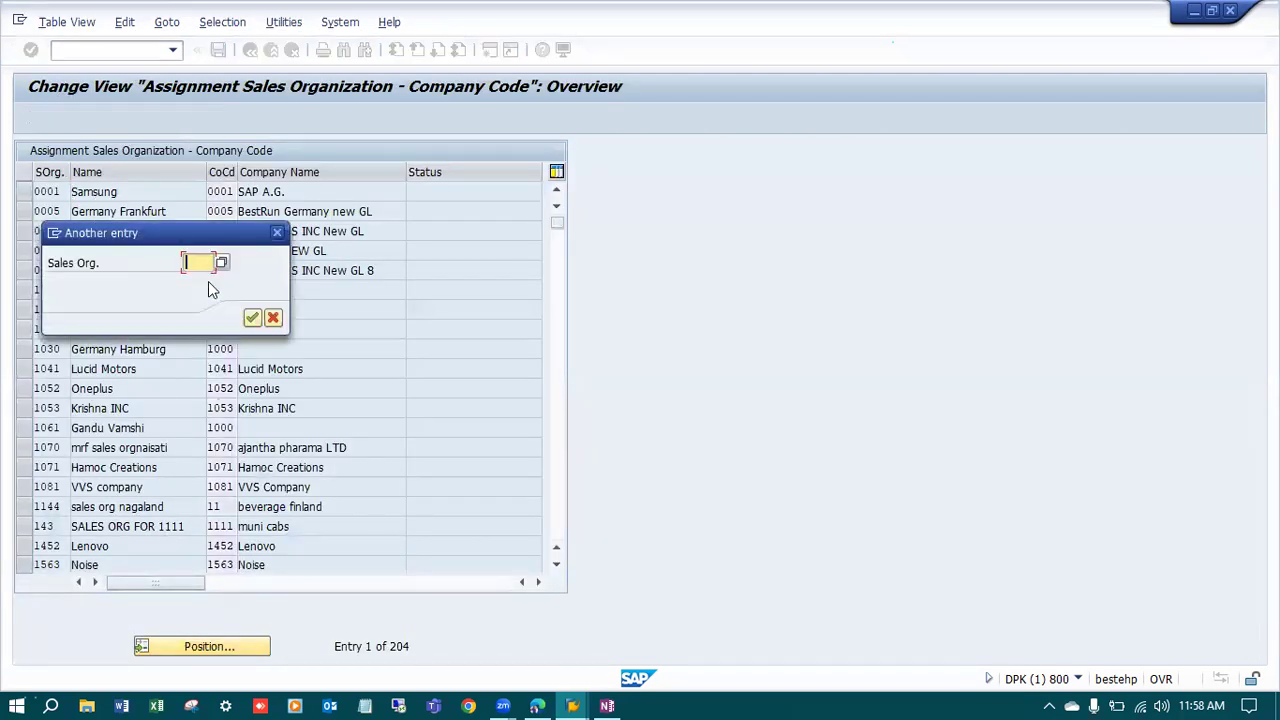
pyautogui.write('1X')
pyautogui.press('Return')
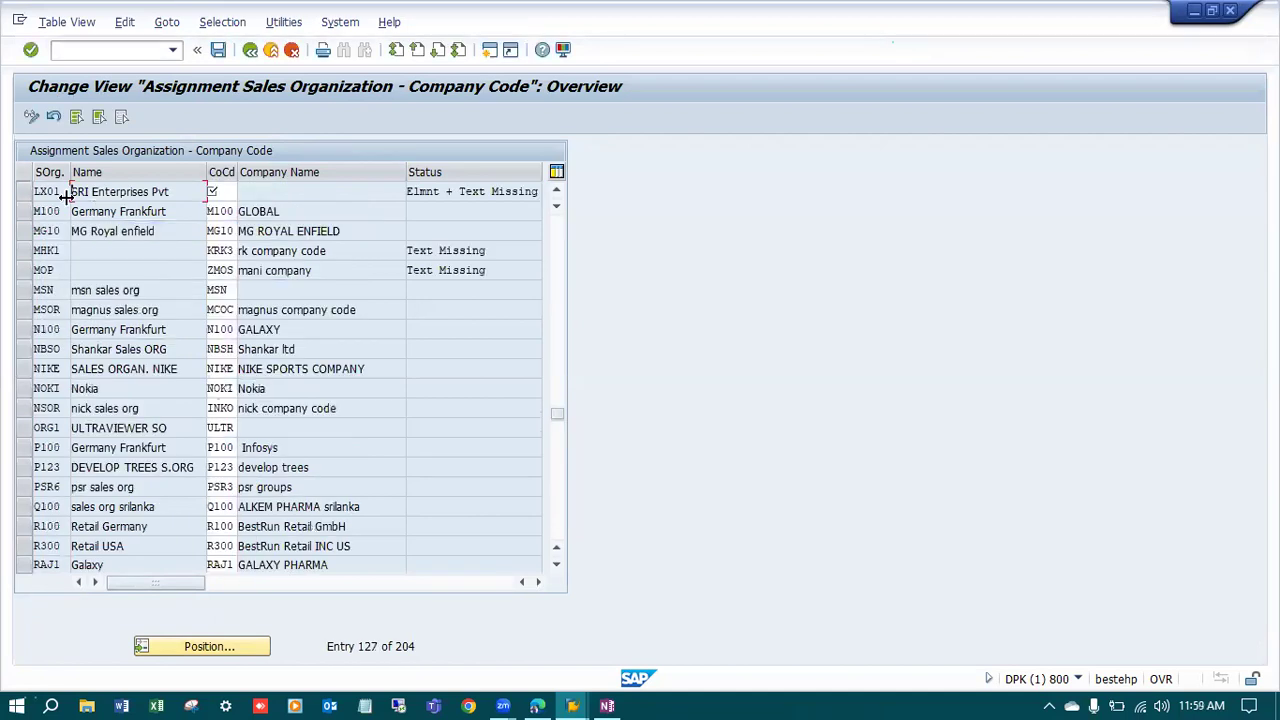
# Assign company code LX01 to sales organization LX01.
pyautogui.click(30, 191)
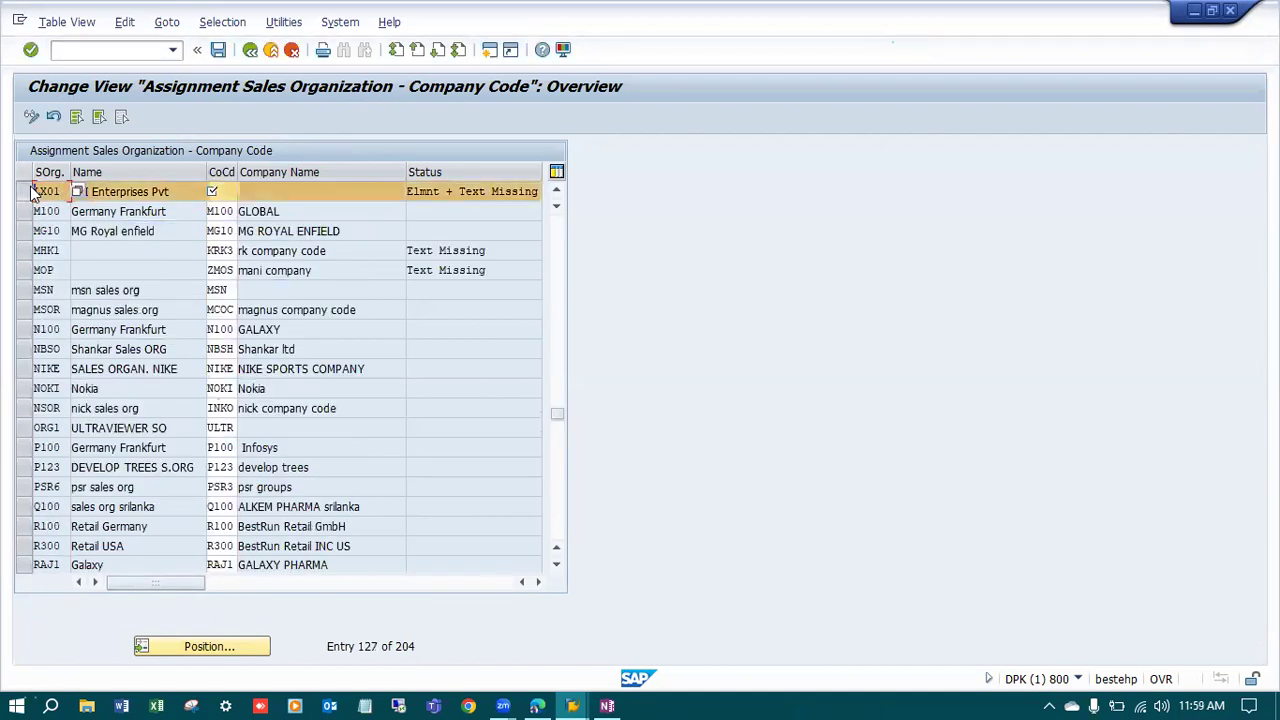
pyautogui.click(227, 190)
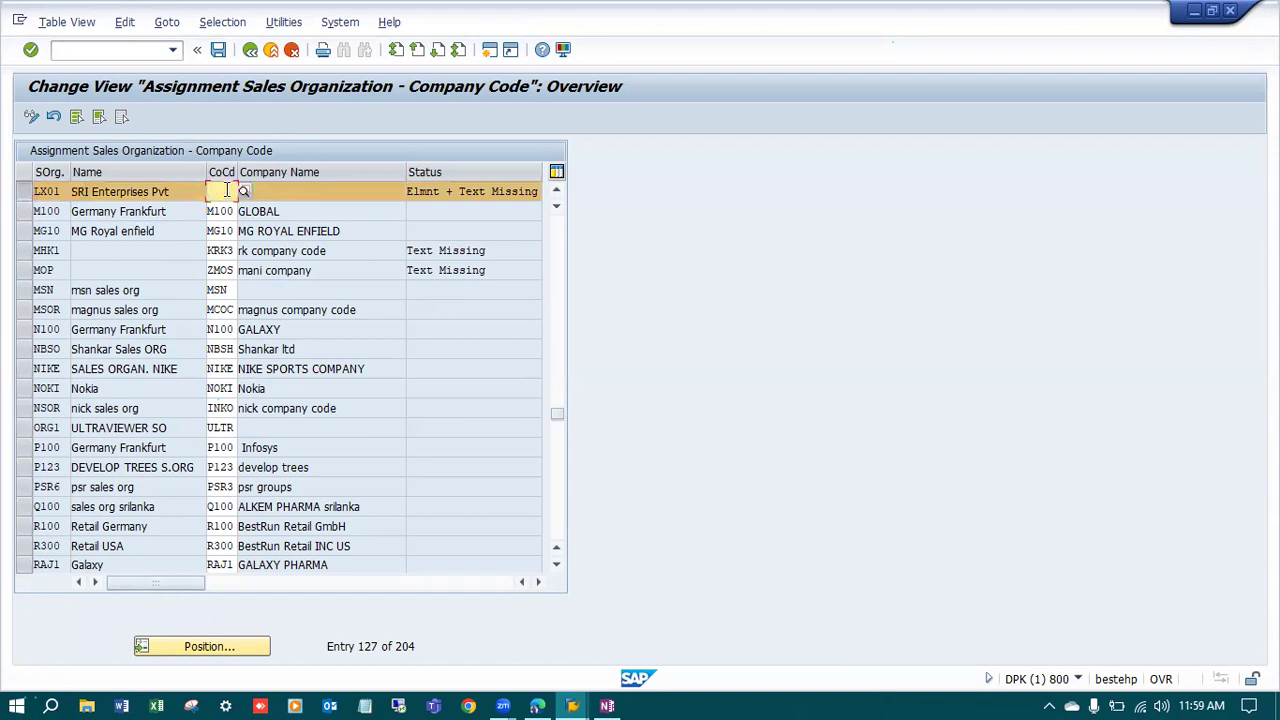
pyautogui.write('LX01')
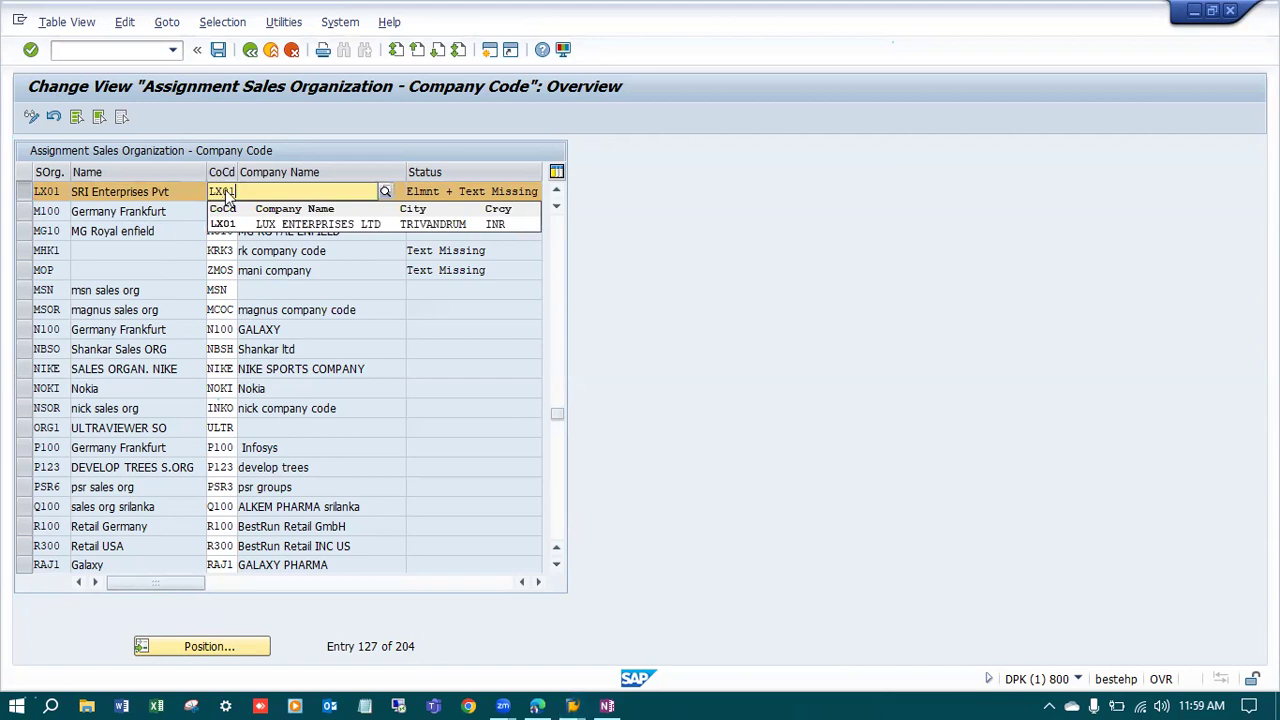
pyautogui.press('Return')
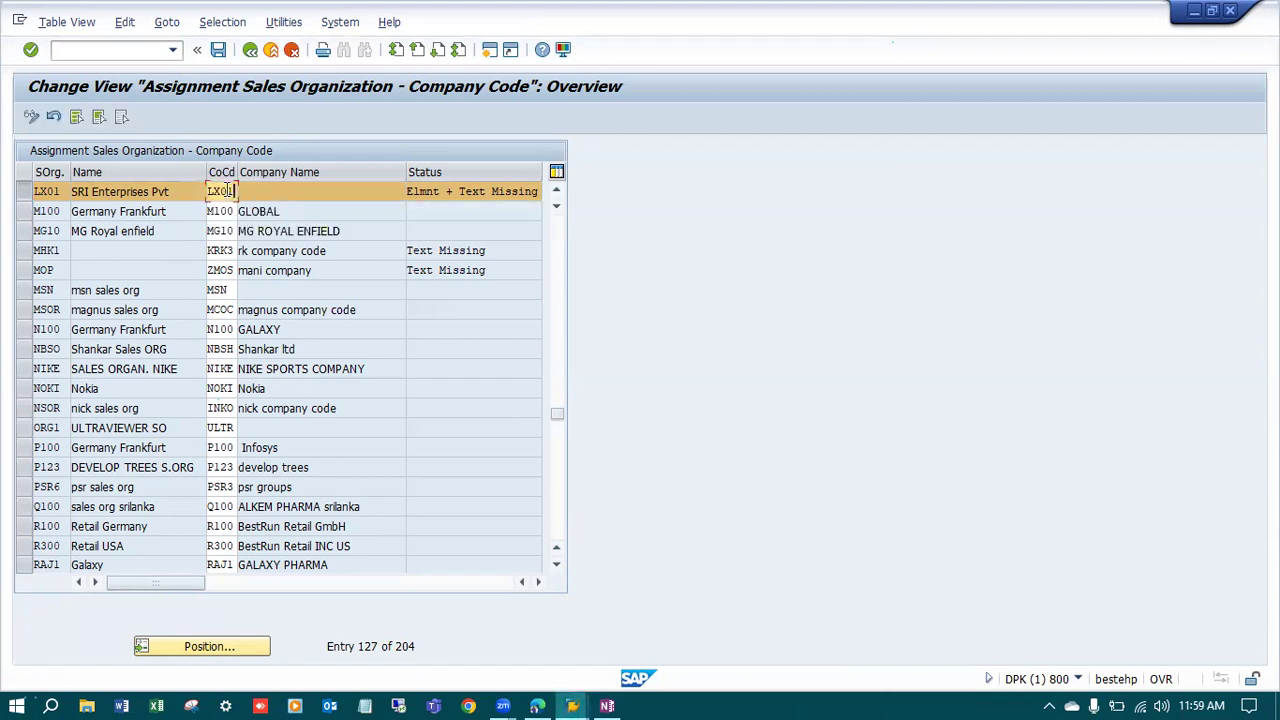
pyautogui.click(396, 192)
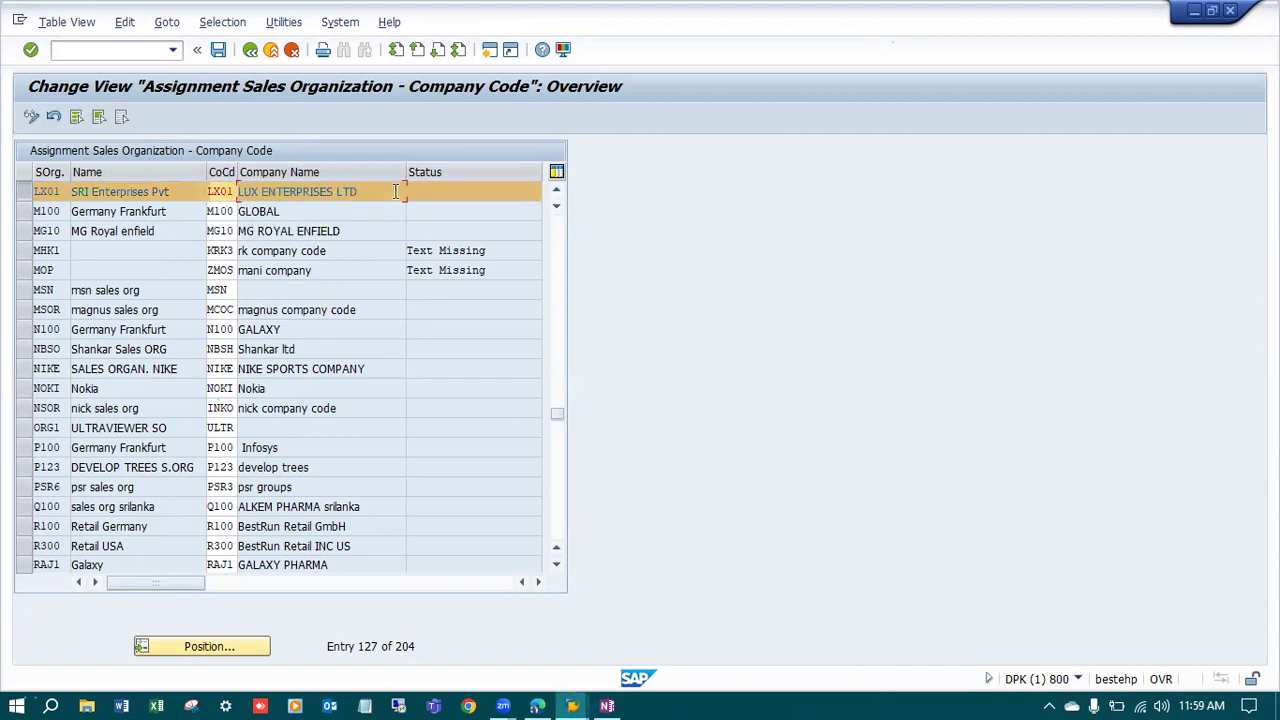
# Save the assignment in a new customizing request described "SD: Assign Sales Orh to CC LX01" and return to the IMG structure.
pyautogui.click(223, 50)
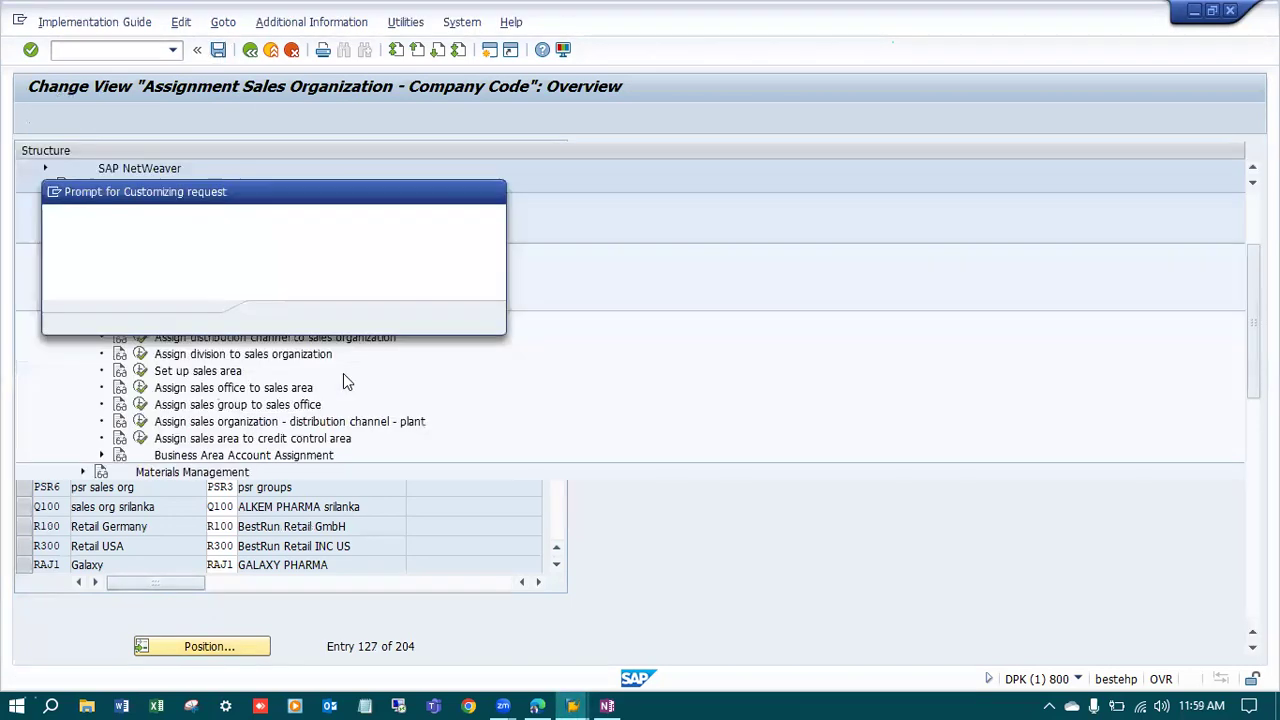
pyautogui.click(360, 320)
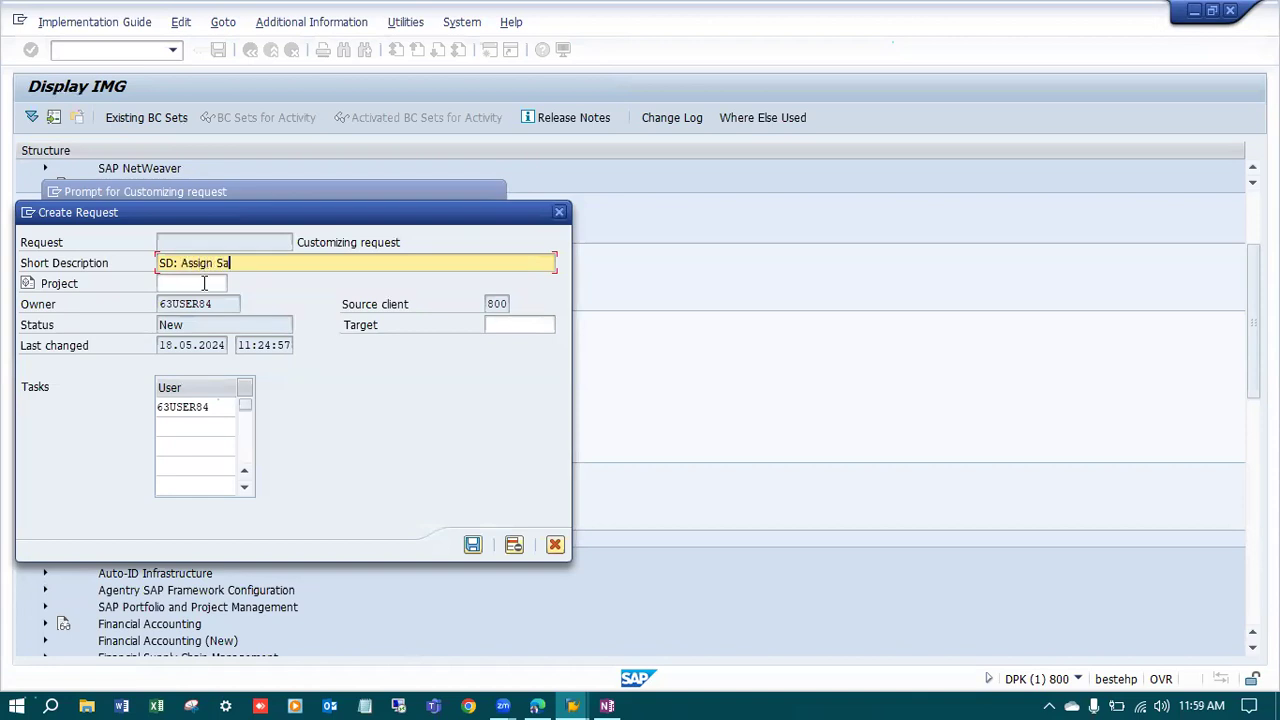
pyautogui.write('to CC LX01')
pyautogui.press('Return')
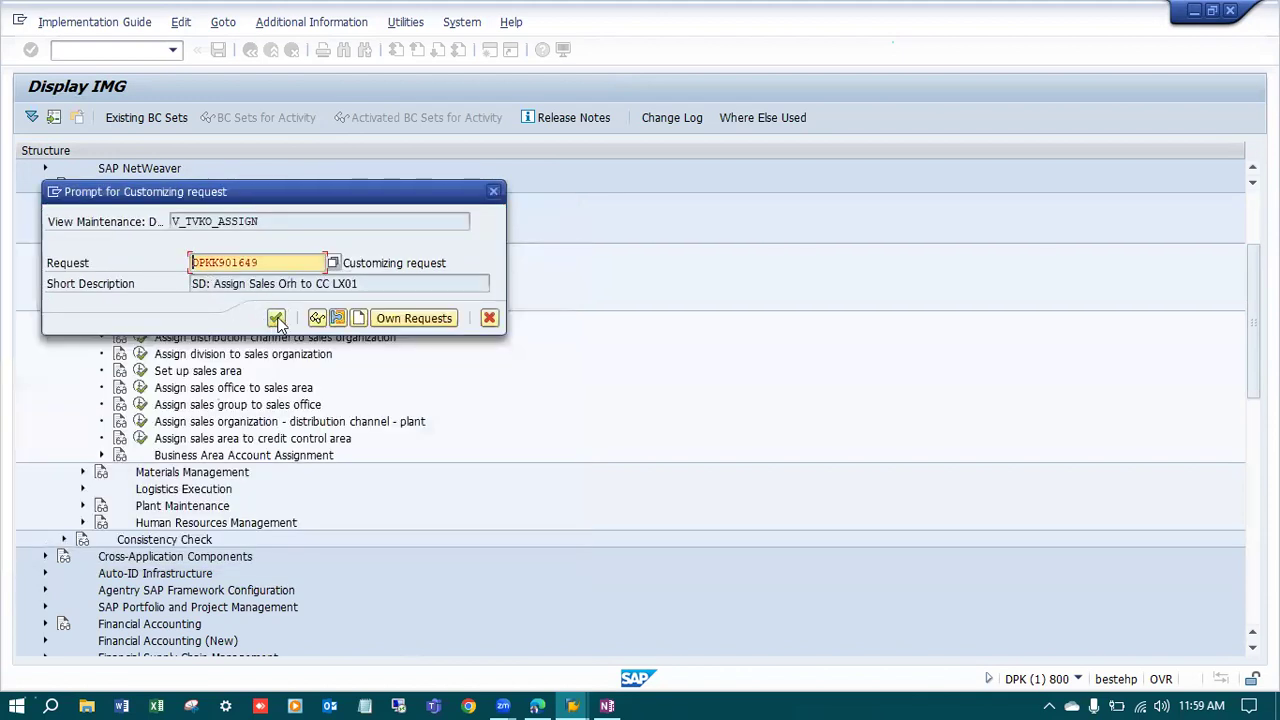
pyautogui.click(277, 319)
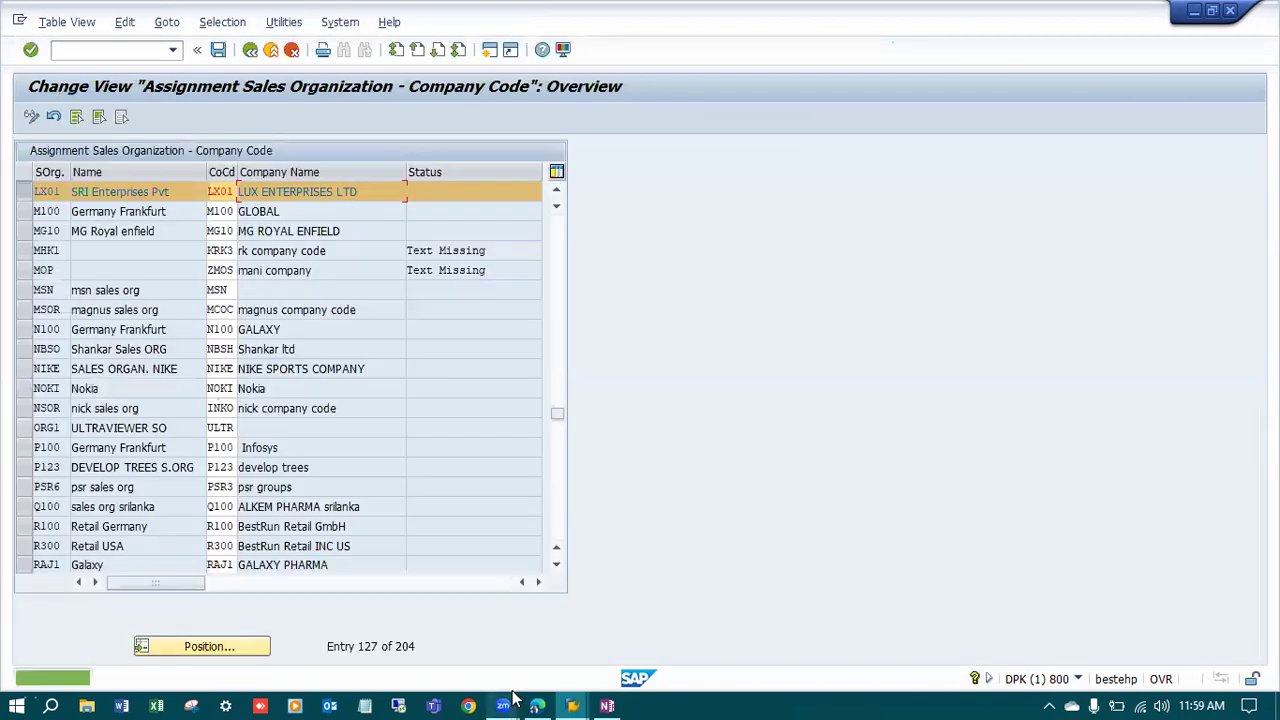
pyautogui.click(251, 52)
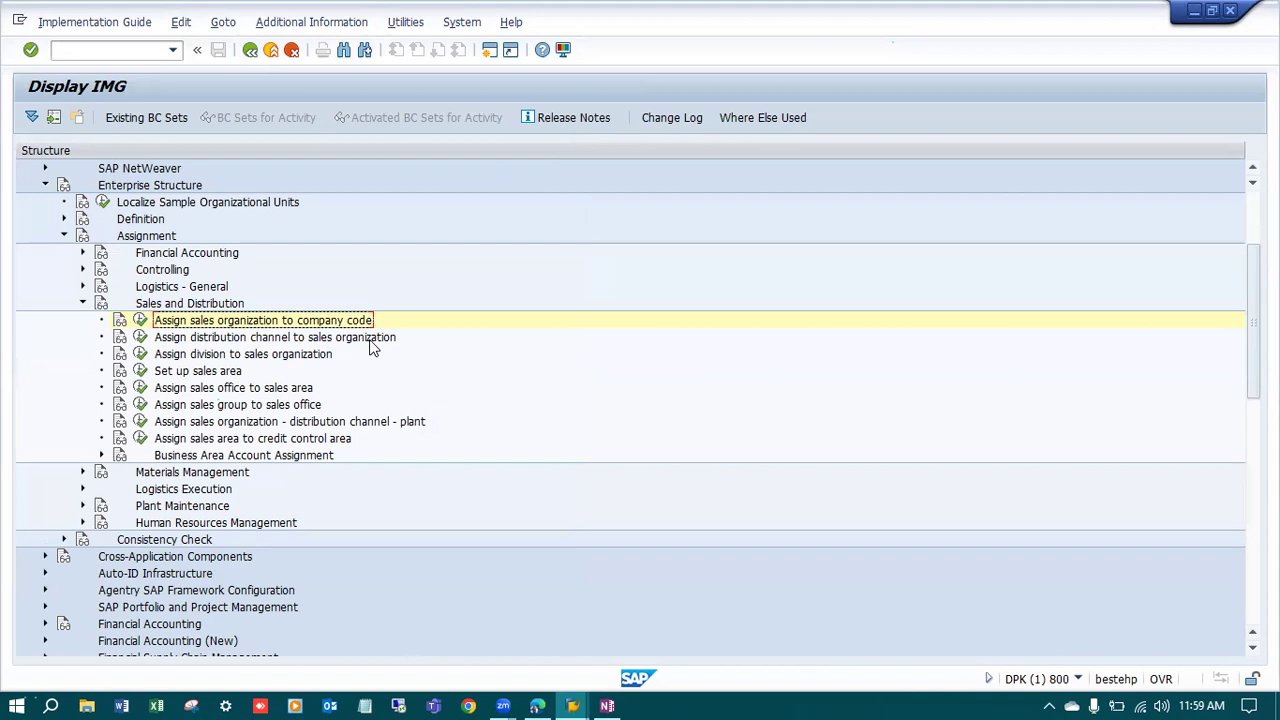
# Open the assignment of distribution channels to sales organizations and look up sales organization LX01 in the list.
pyautogui.click(141, 339)
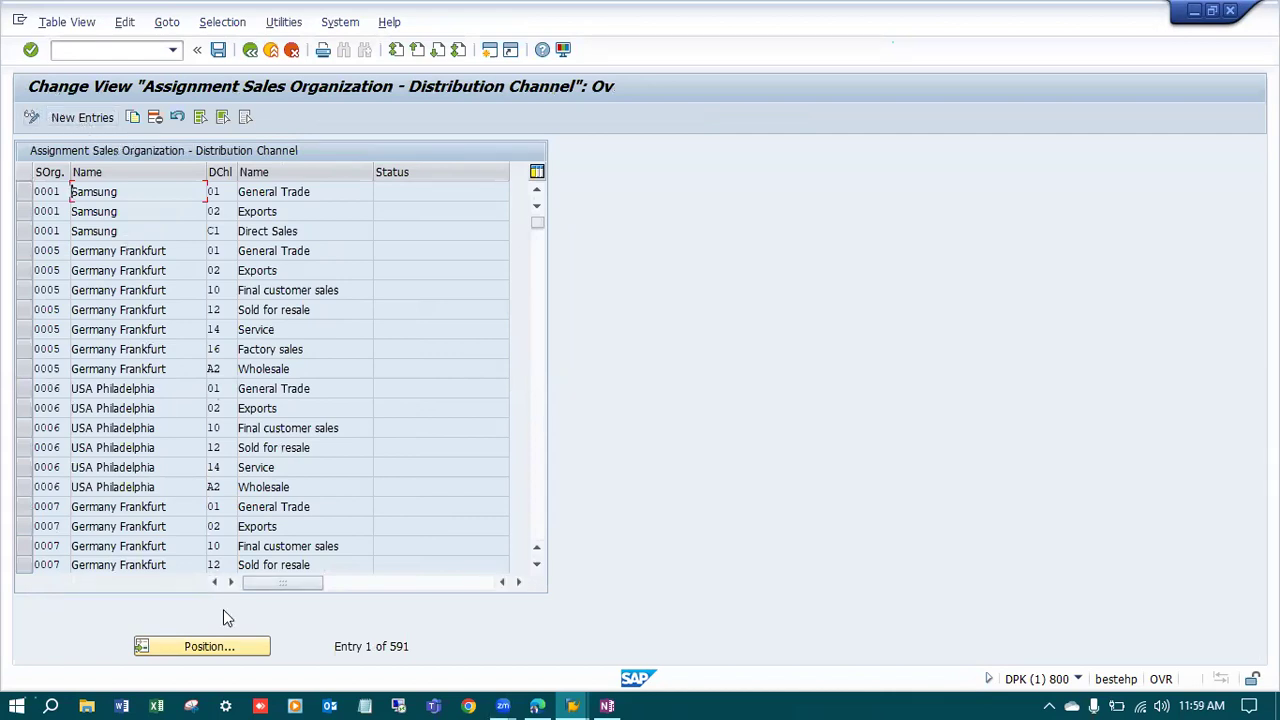
pyautogui.click(209, 646)
pyautogui.write('LX01')
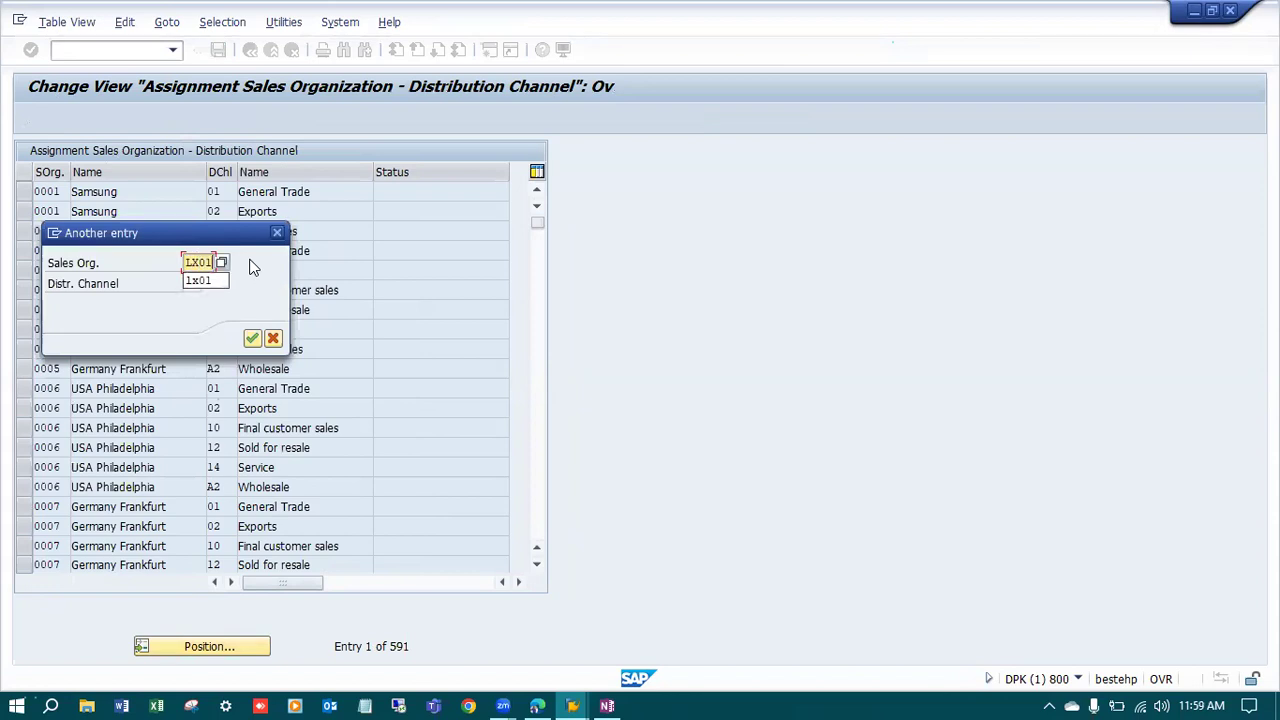
pyautogui.press('Return')
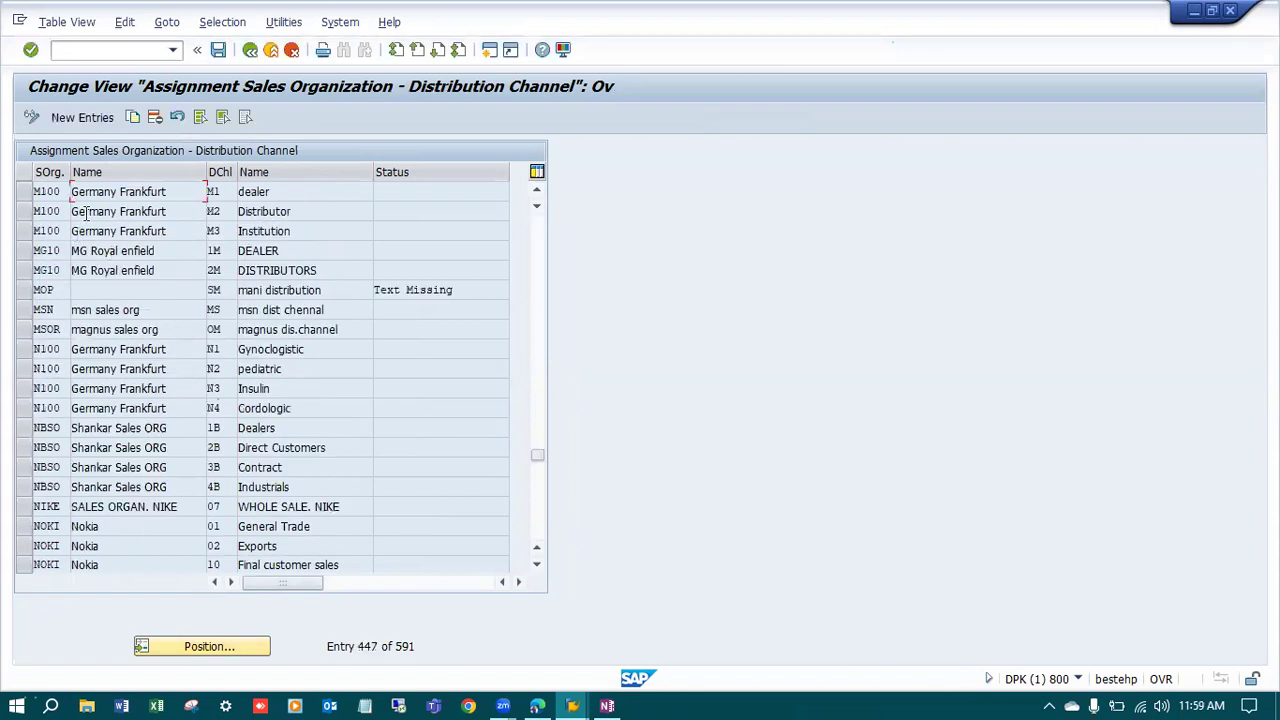
pyautogui.scroll(3, 108, 384)
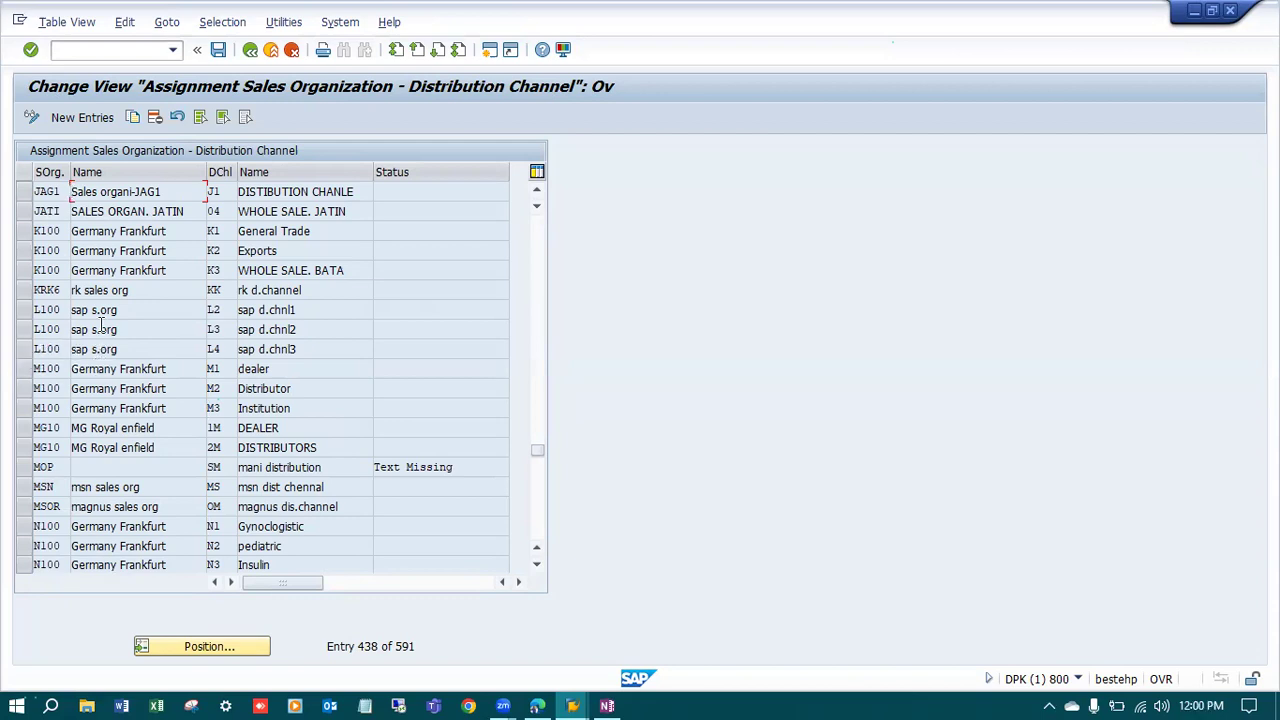
# Add a new entry assigning distribution channel LX to sales organization LX01, checking the channel code in the OneNote org units page.
pyautogui.click(100, 118)
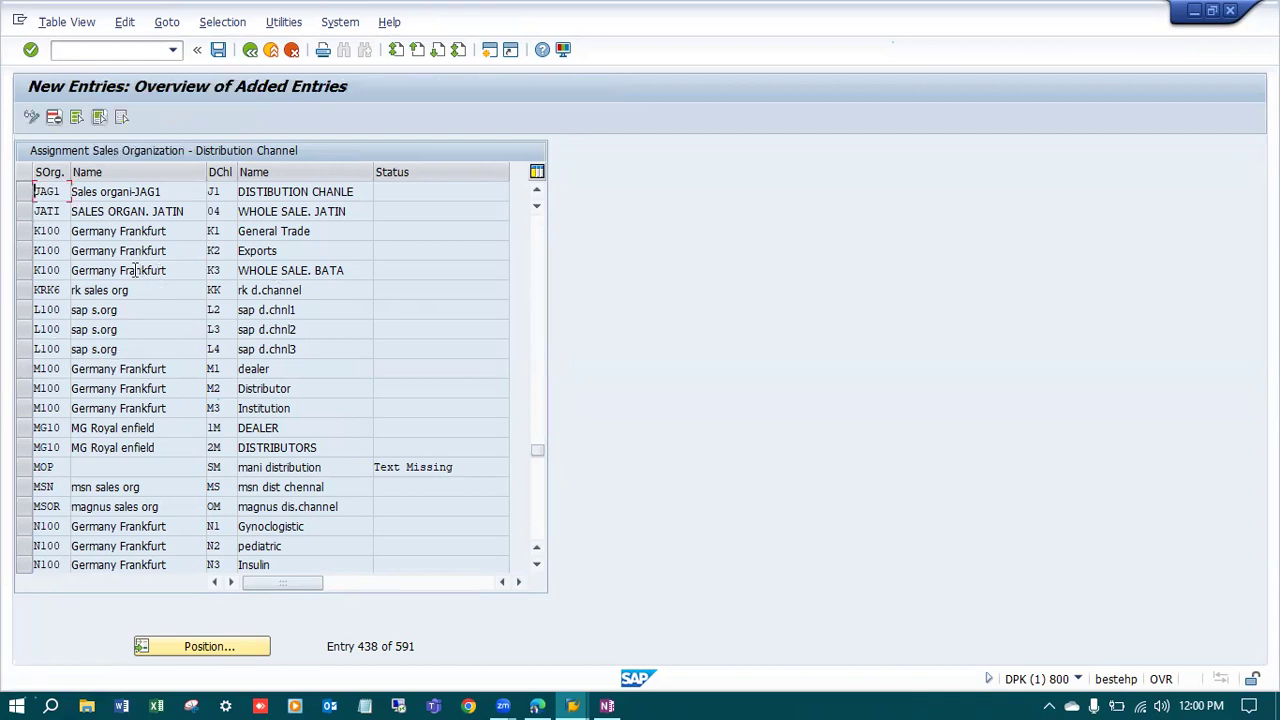
pyautogui.write('LX01')
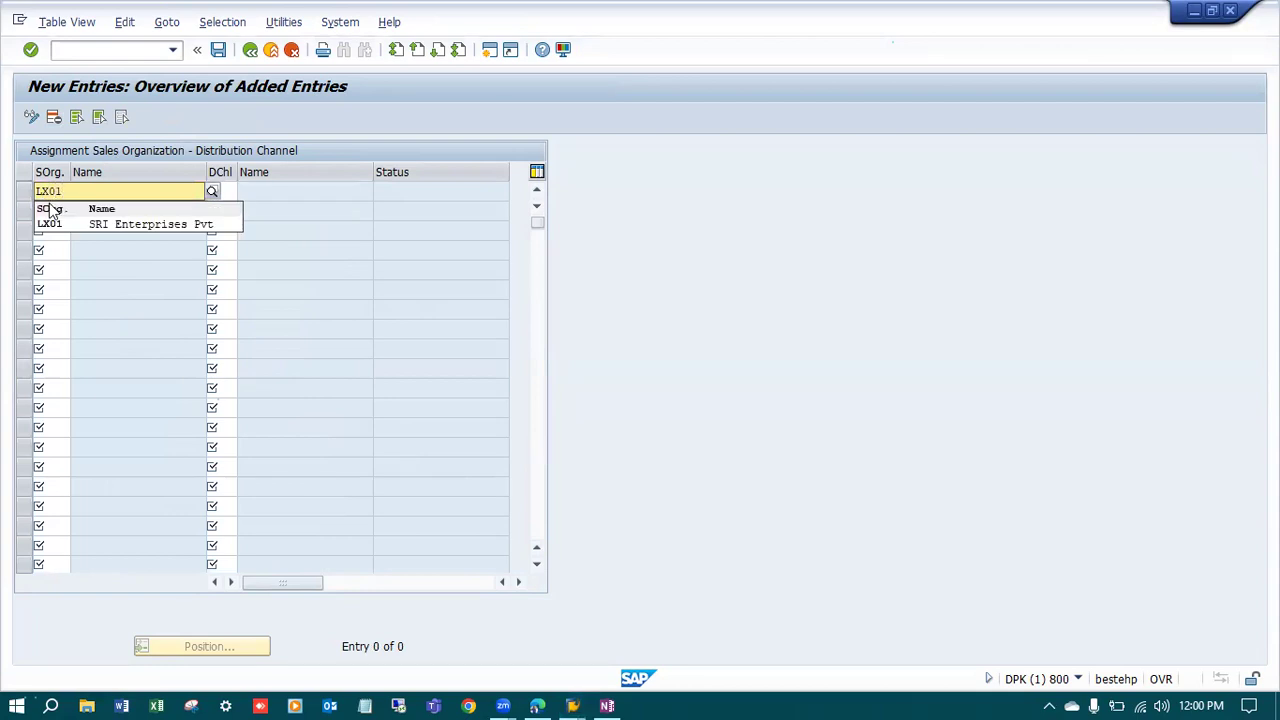
pyautogui.press('Tab')
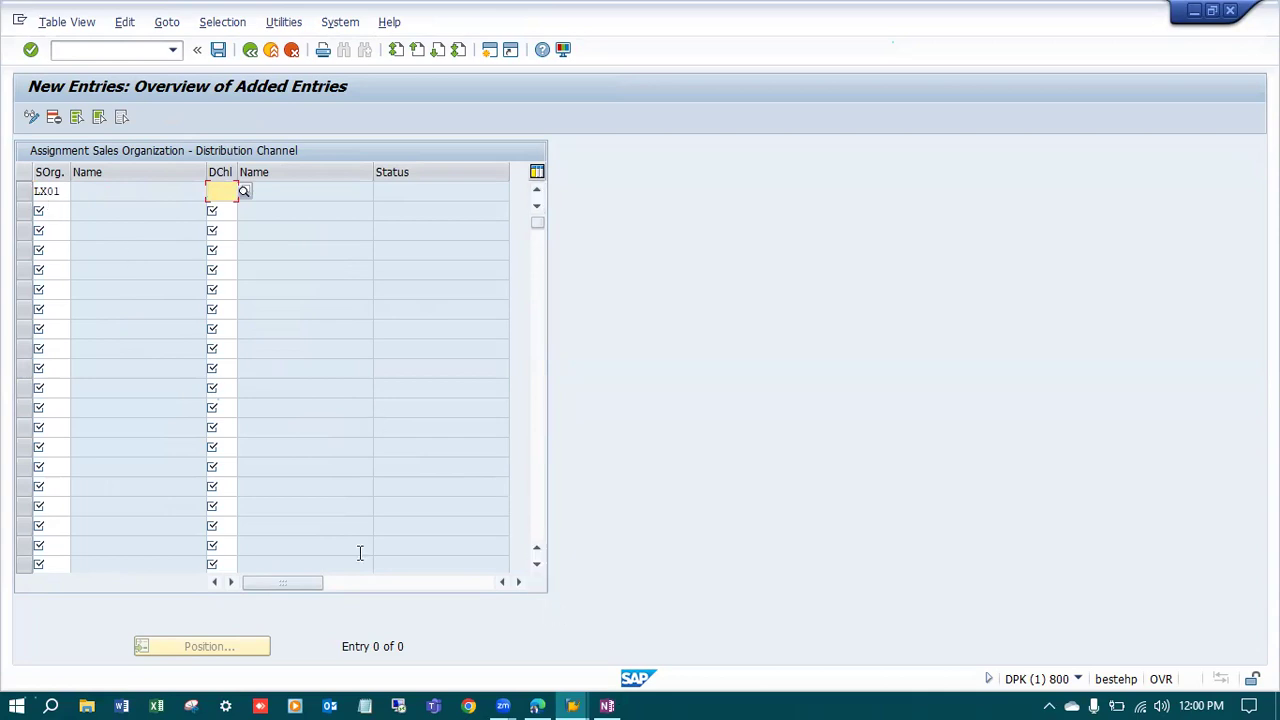
pyautogui.hotkey('alt', 'Tab')
pyautogui.click(1190, 201)
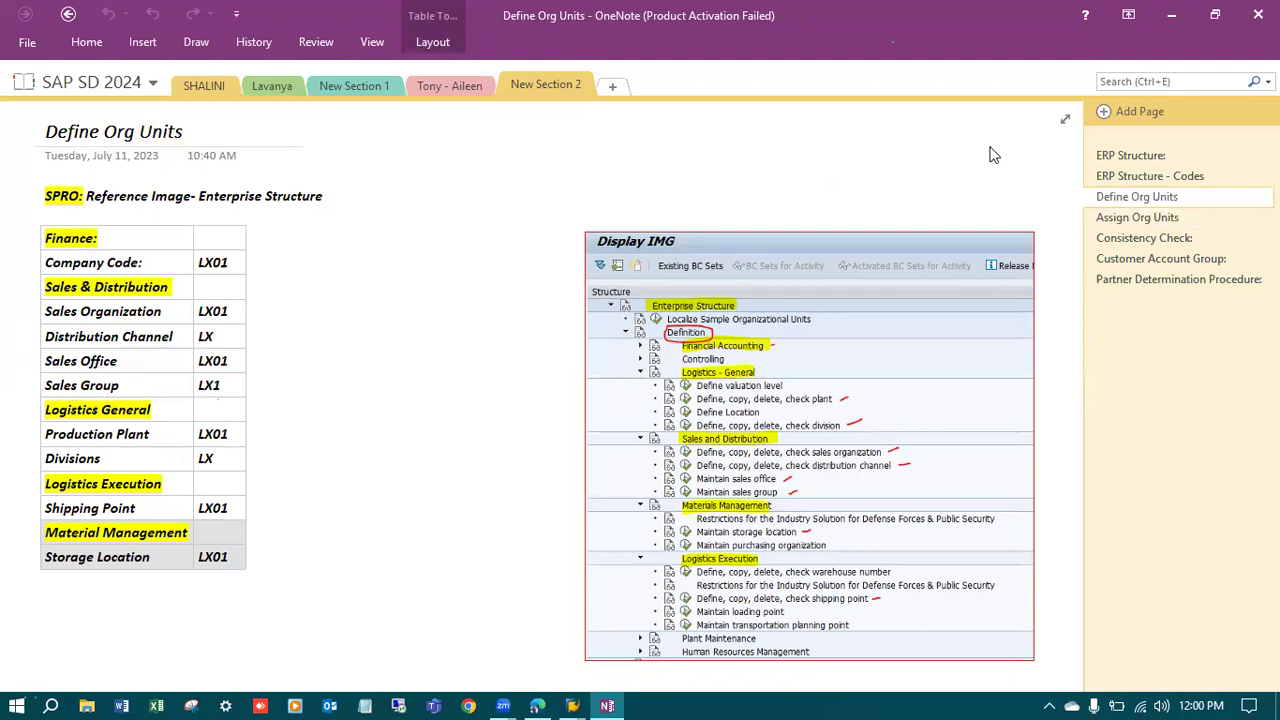
pyautogui.click(1190, 10)
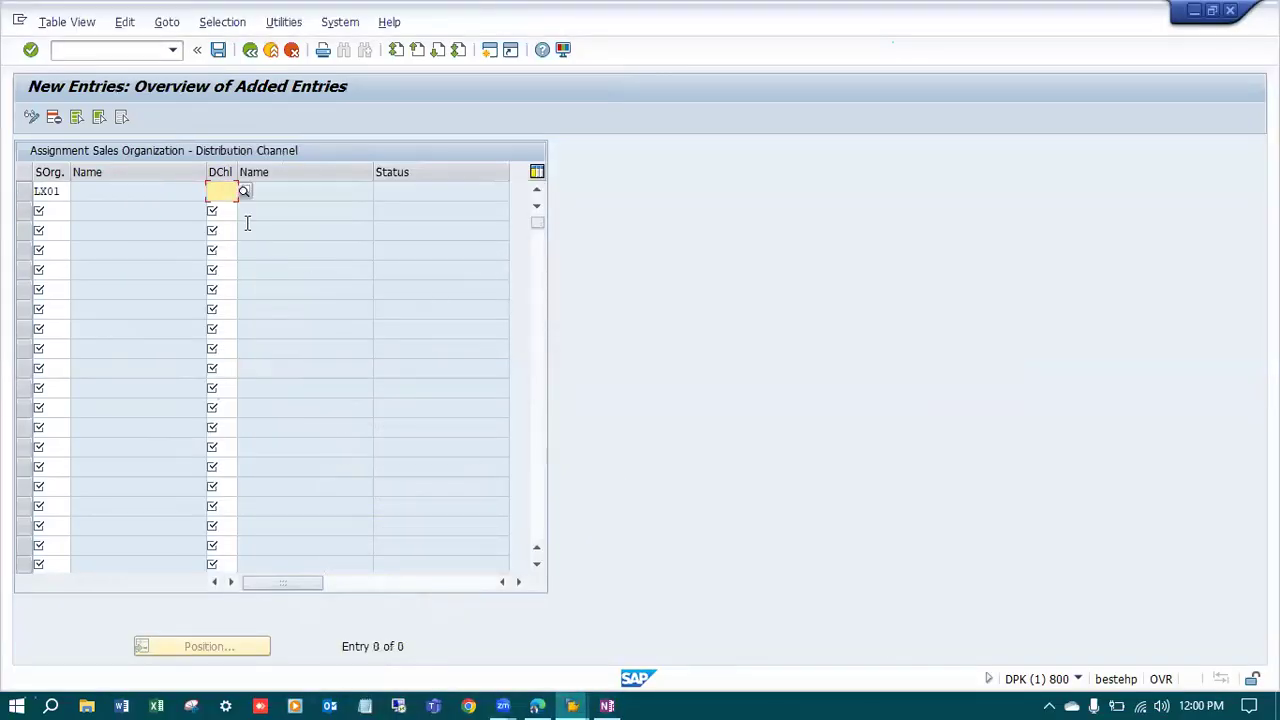
pyautogui.write('LX')
pyautogui.press('Return')
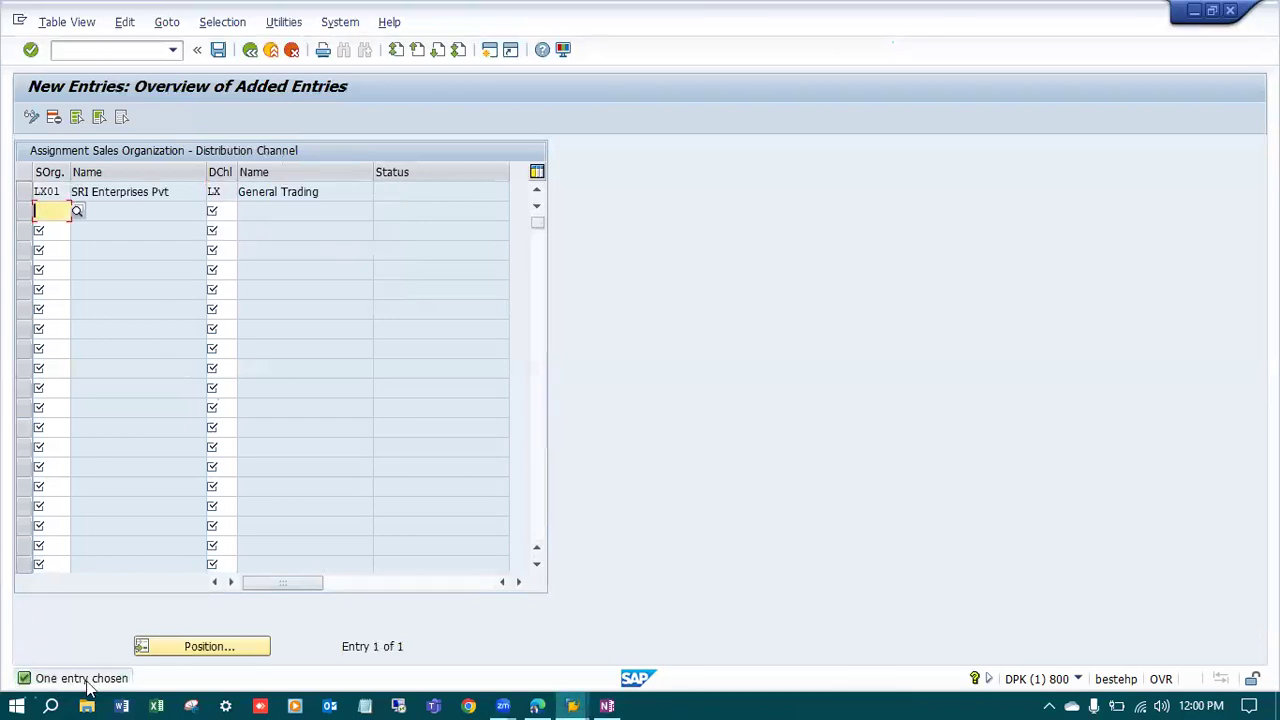
# Save the entry in a new customizing request described "SD: Assign Sales Org to Dist Channel LX" and return to the IMG structure.
pyautogui.click(219, 49)
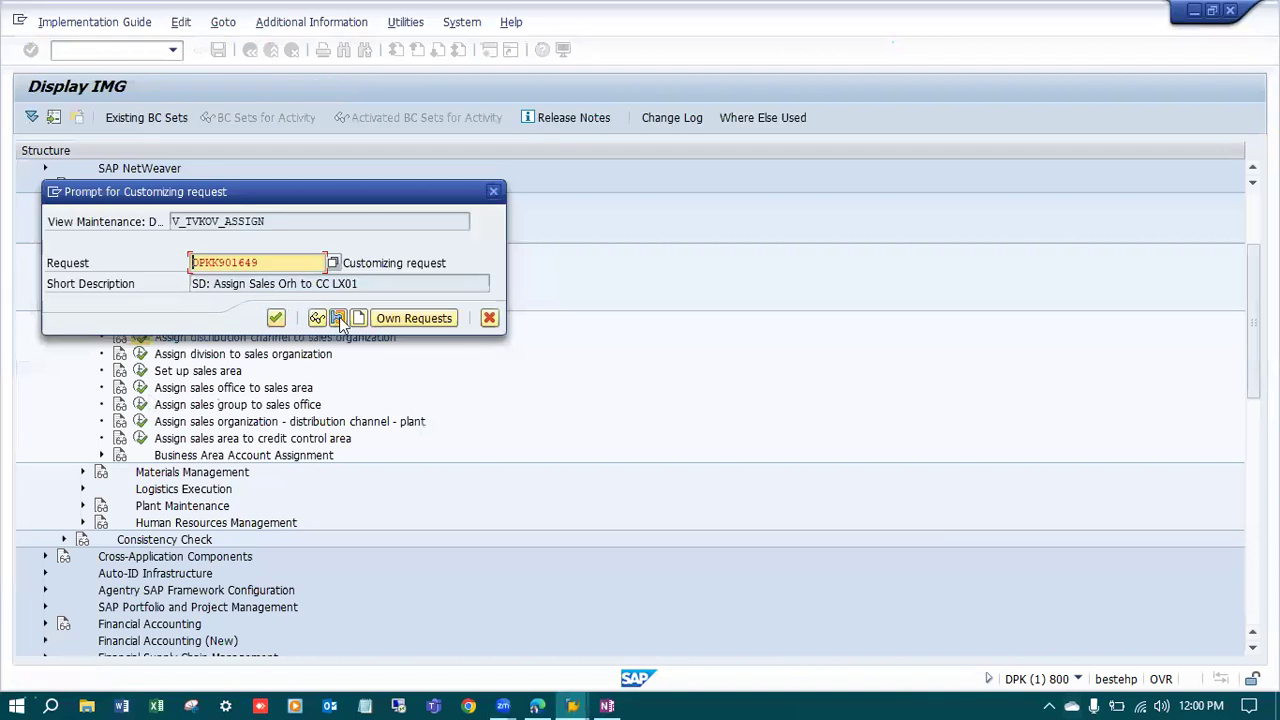
pyautogui.click(359, 318)
pyautogui.write('SD: Assign')
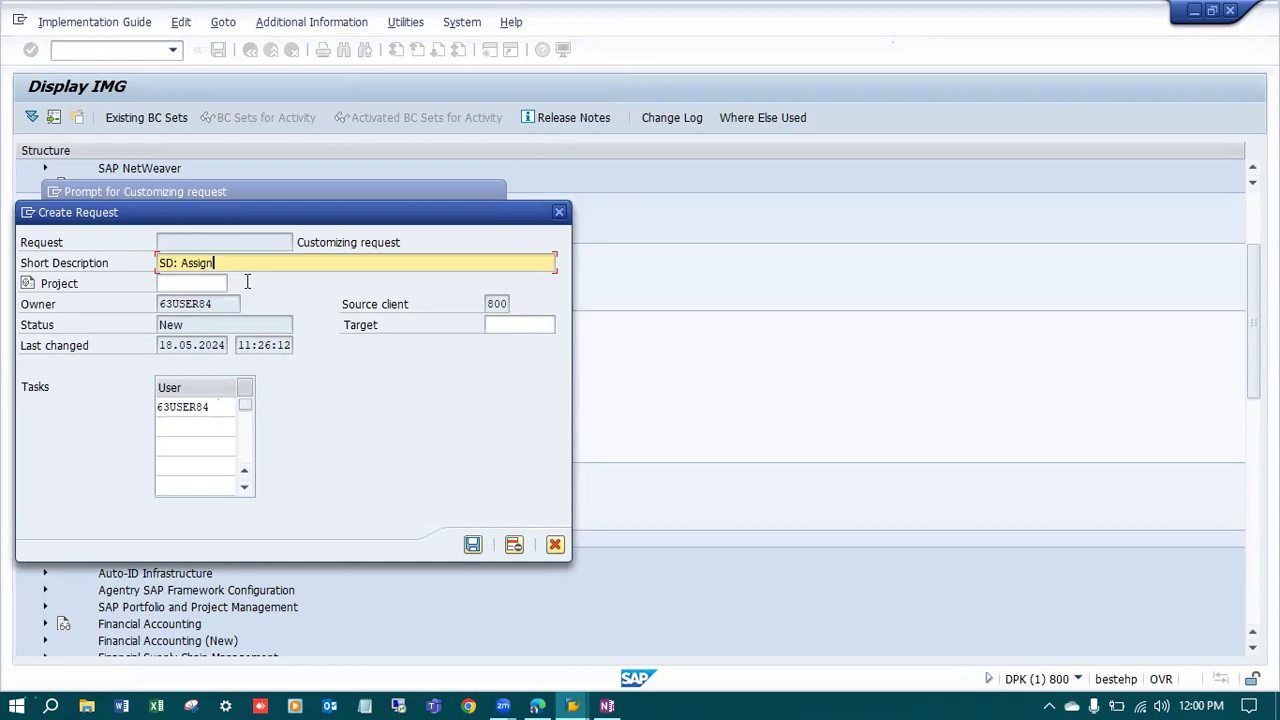
pyautogui.write(' Sales Org to Dist Ch')
pyautogui.write('anne; ')
pyautogui.write('LX')
pyautogui.press('Return')
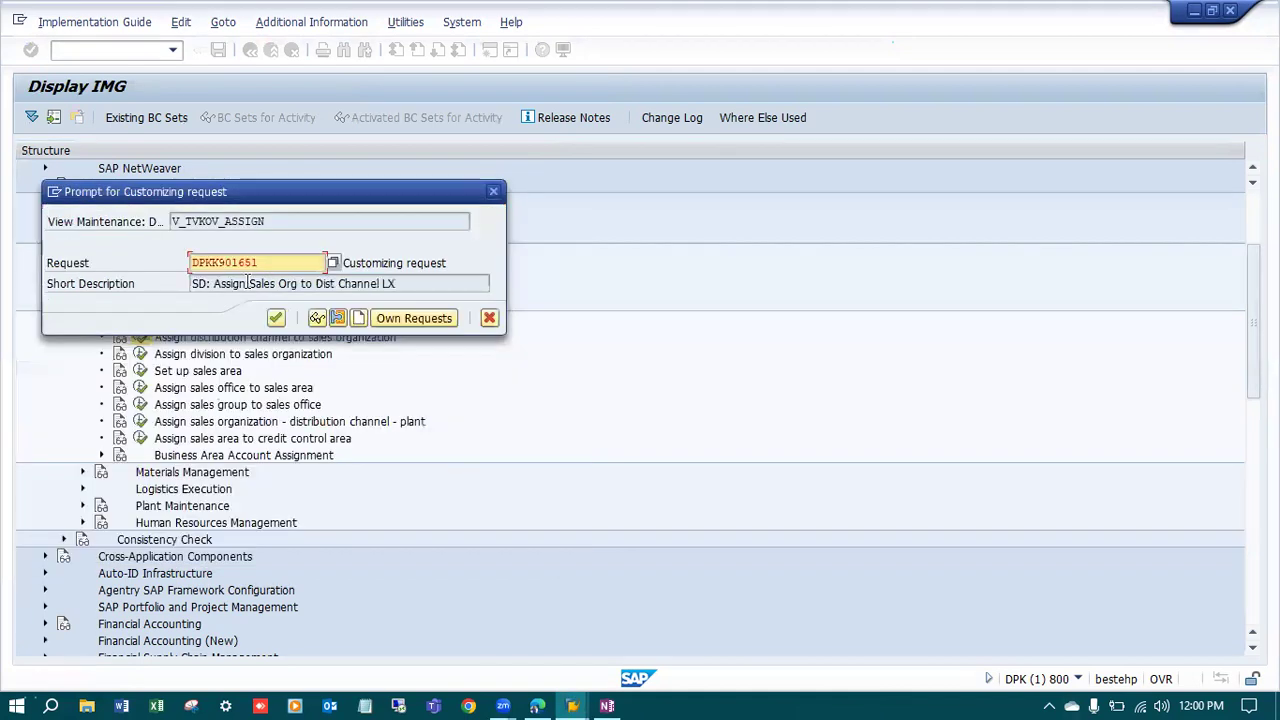
pyautogui.click(277, 318)
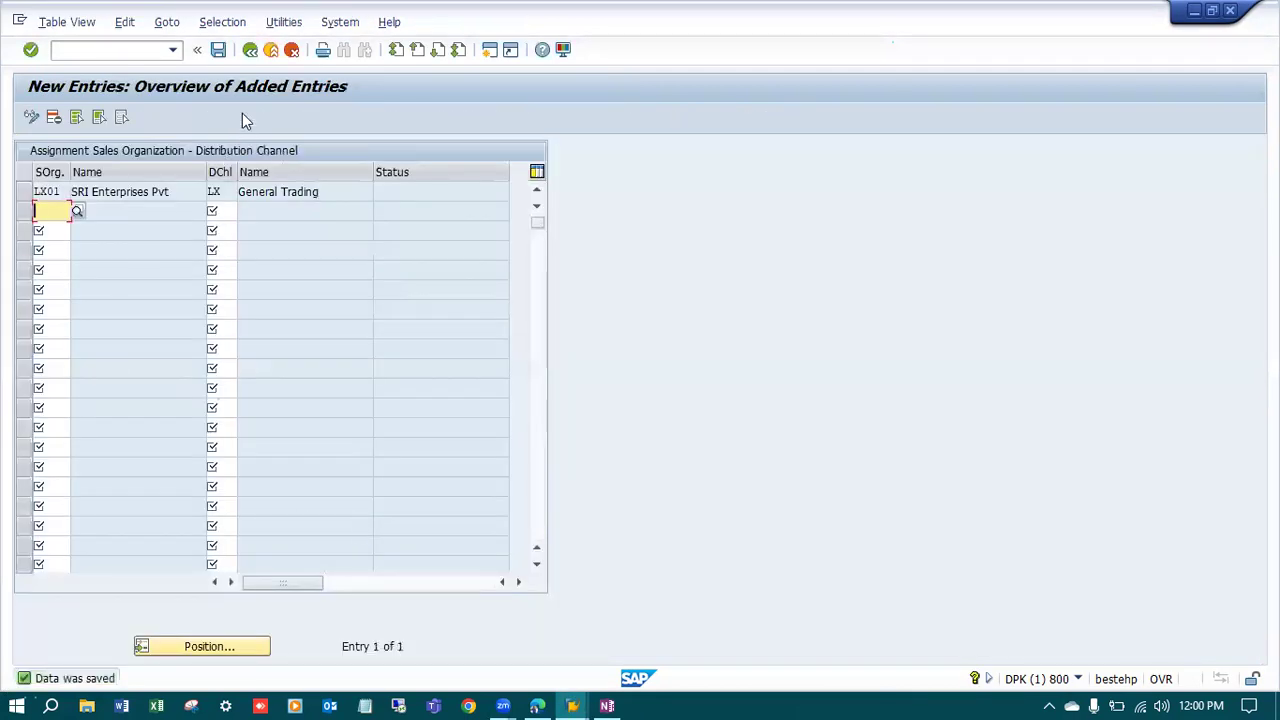
pyautogui.click(250, 50)
pyautogui.click(250, 50)
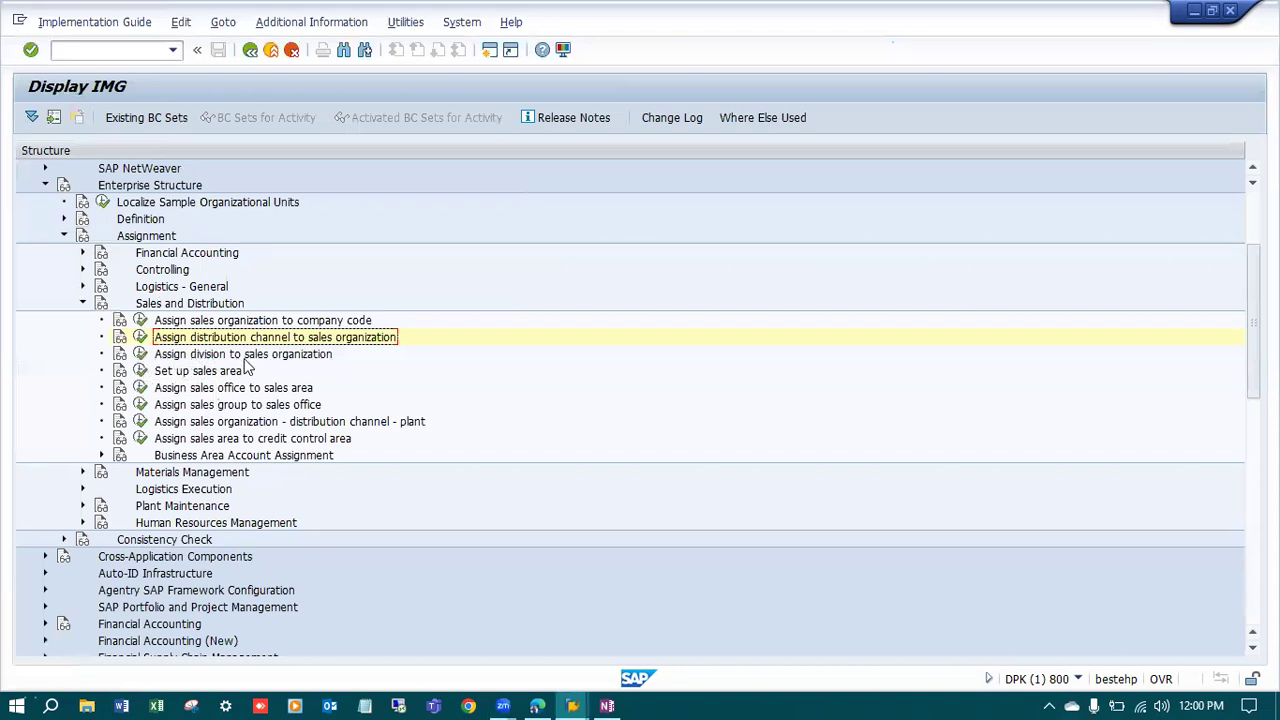
# Open the assignment of divisions to sales organizations and add a new entry assigning division LX to sales organization LX01.
pyautogui.click(142, 356)
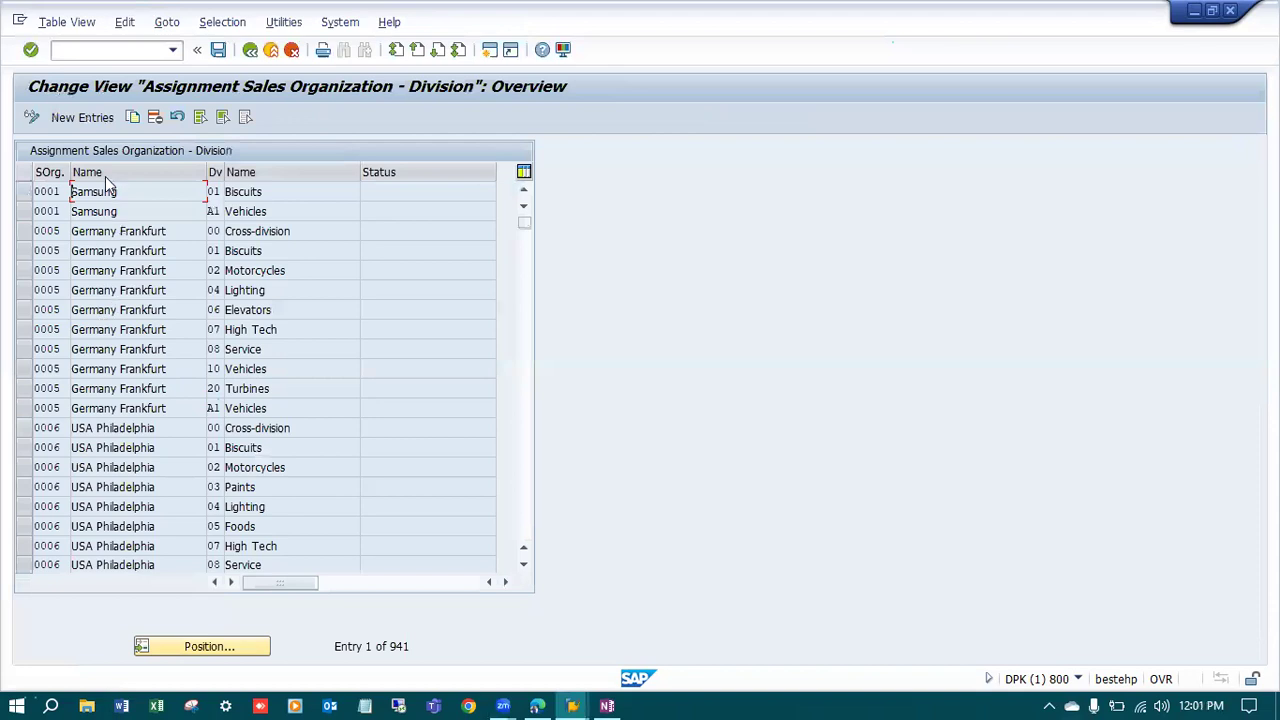
pyautogui.click(88, 118)
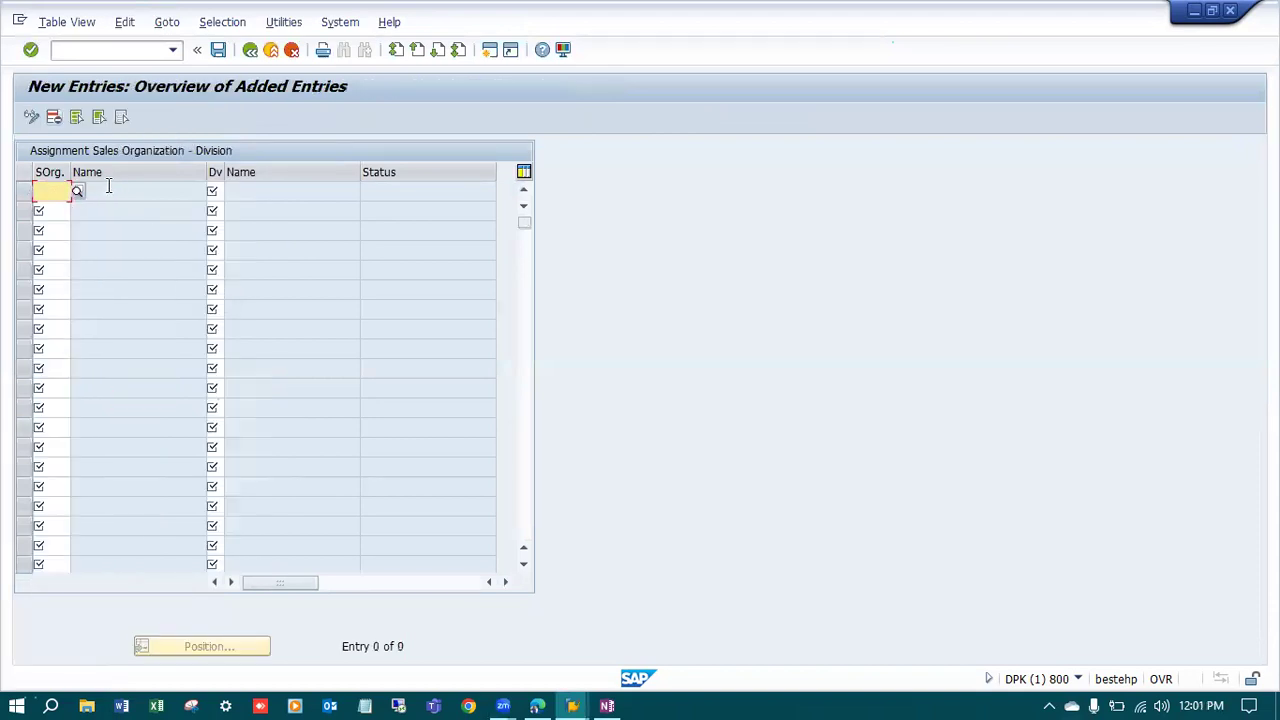
pyautogui.write('1X01')
pyautogui.press('Tab')
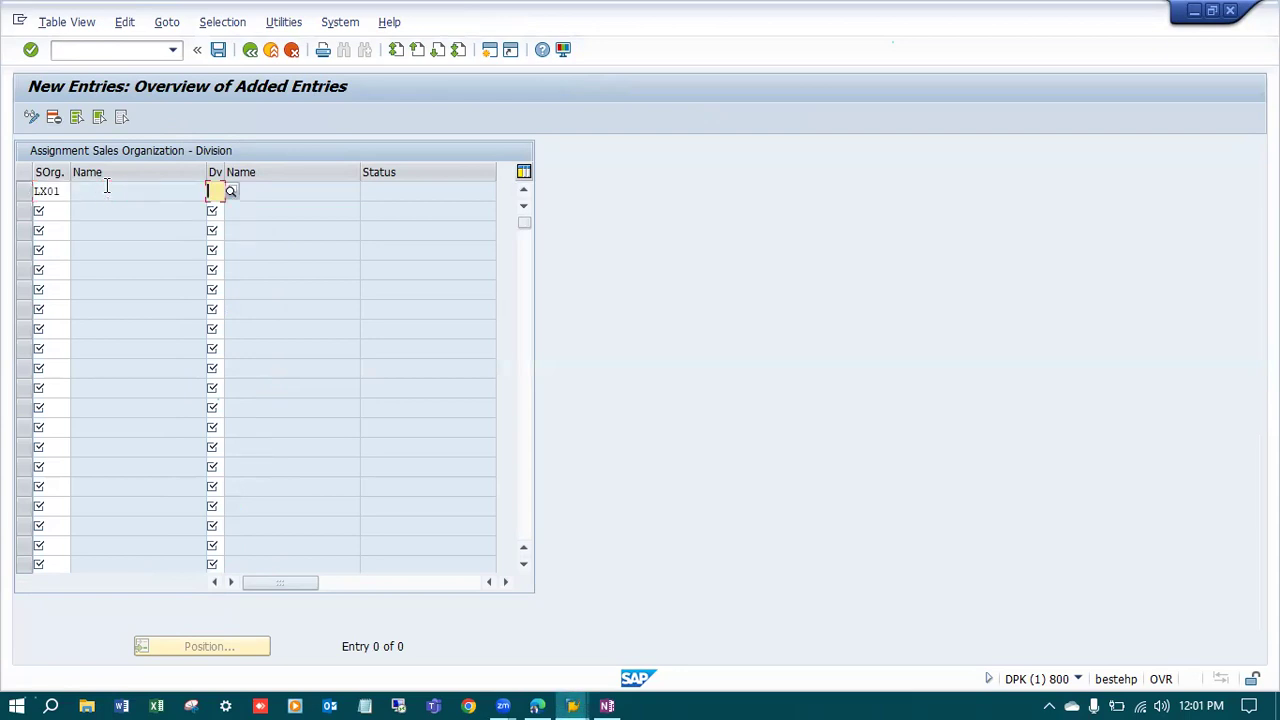
pyautogui.write('LX')
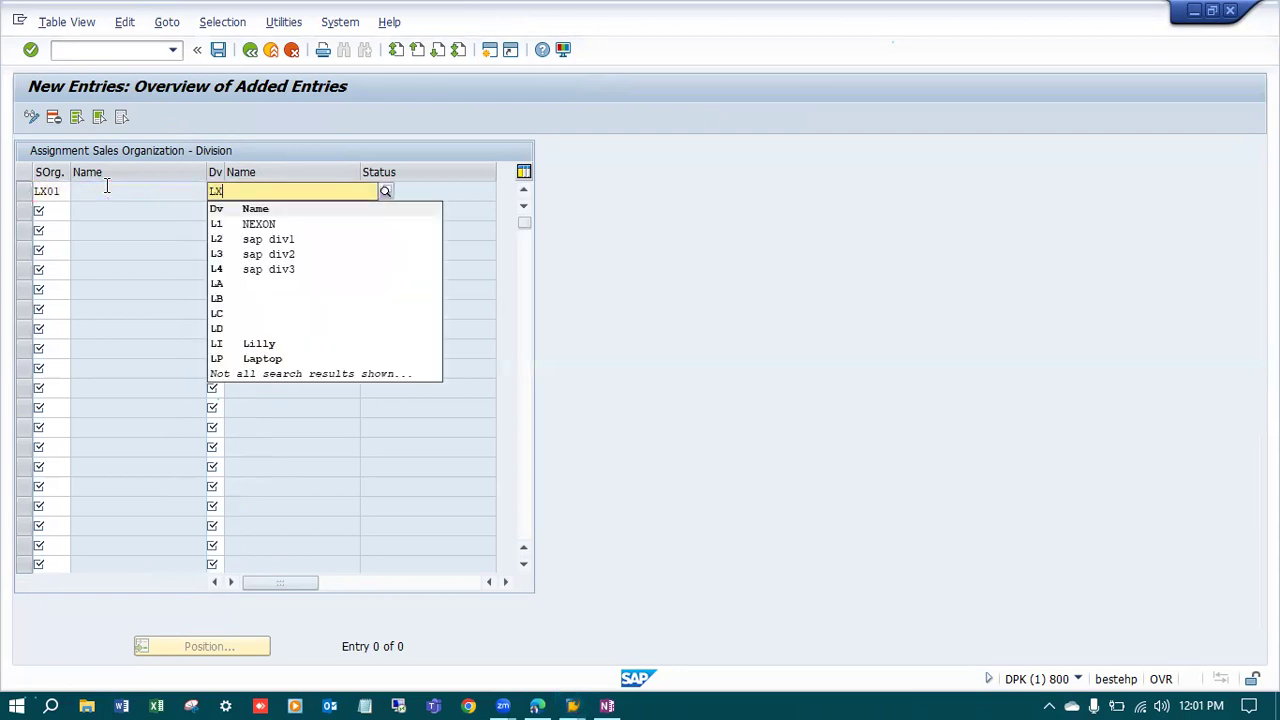
pyautogui.press('Return')
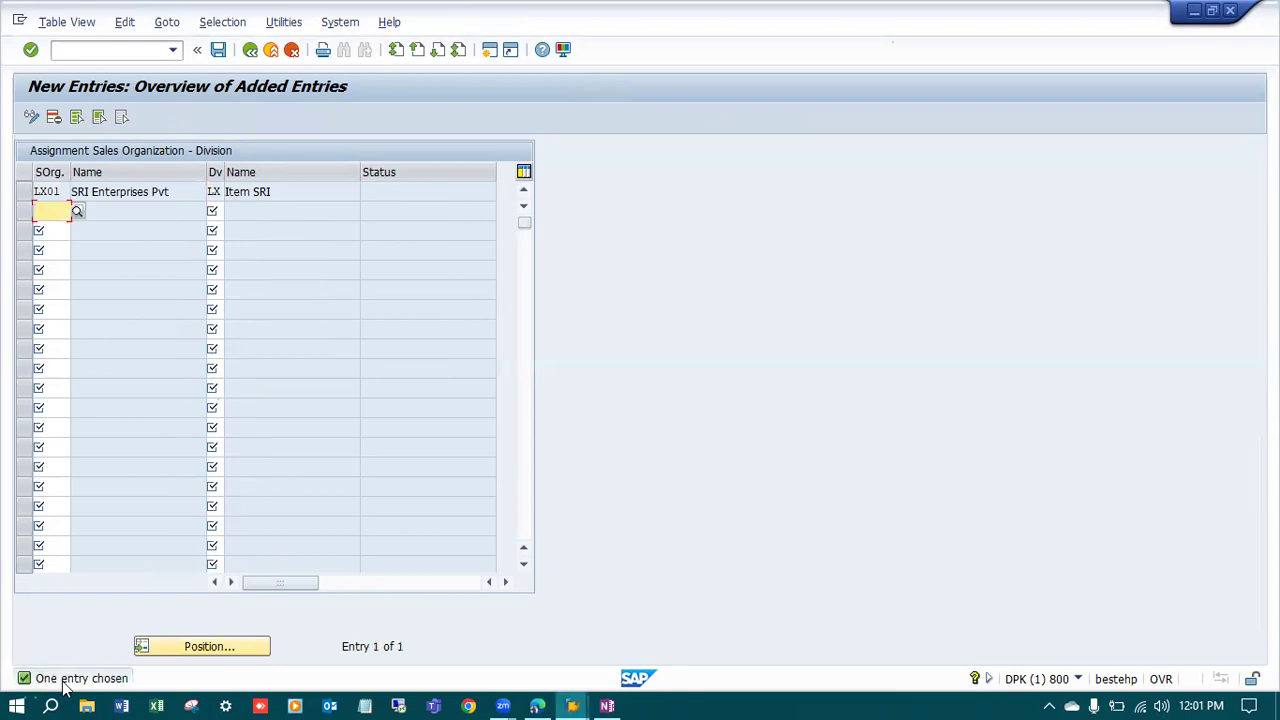
# Save the division assignment in a new customizing request described "SD: Assign Sales Org to Division LX" and return to the IMG structure.
pyautogui.click(218, 50)
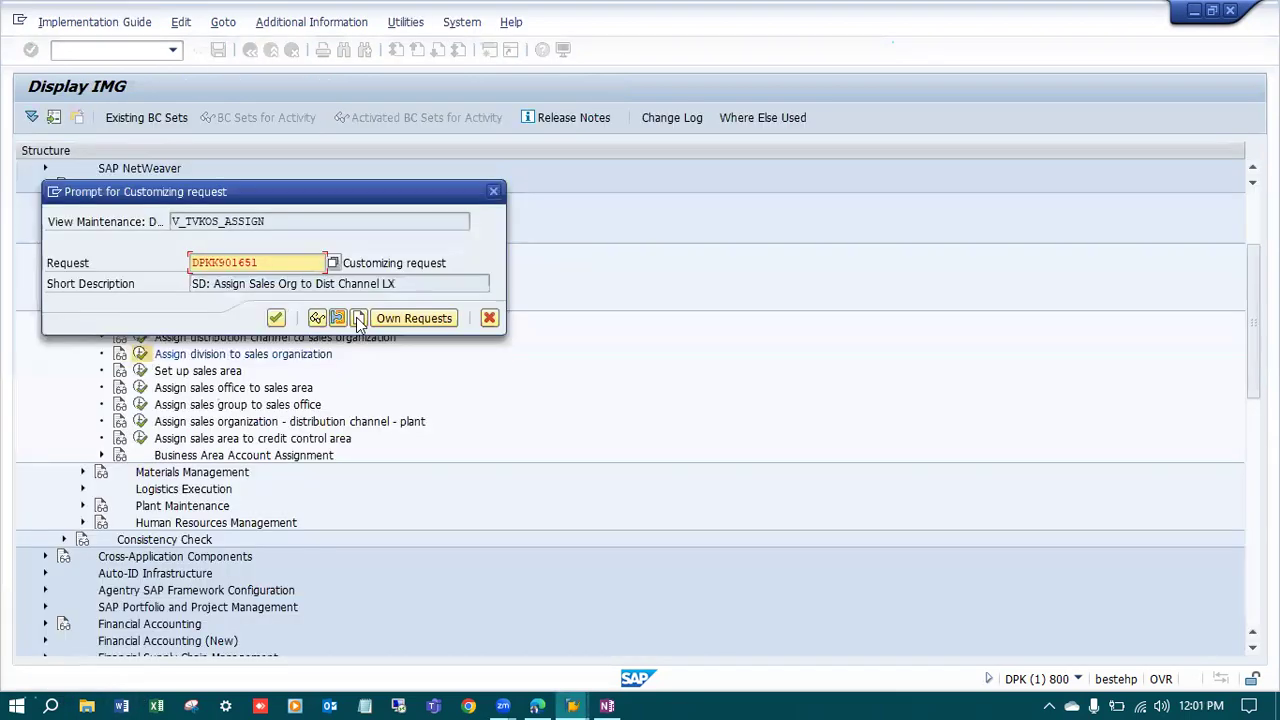
pyautogui.click(357, 318)
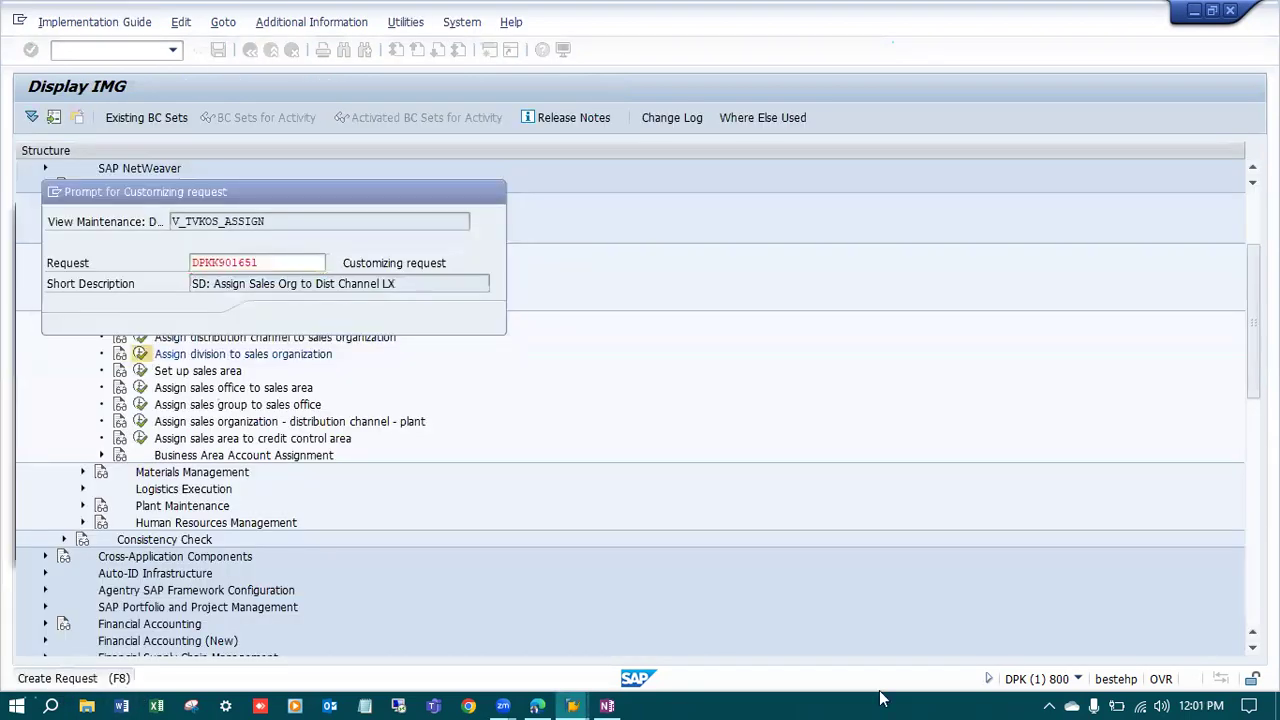
pyautogui.write('SD')
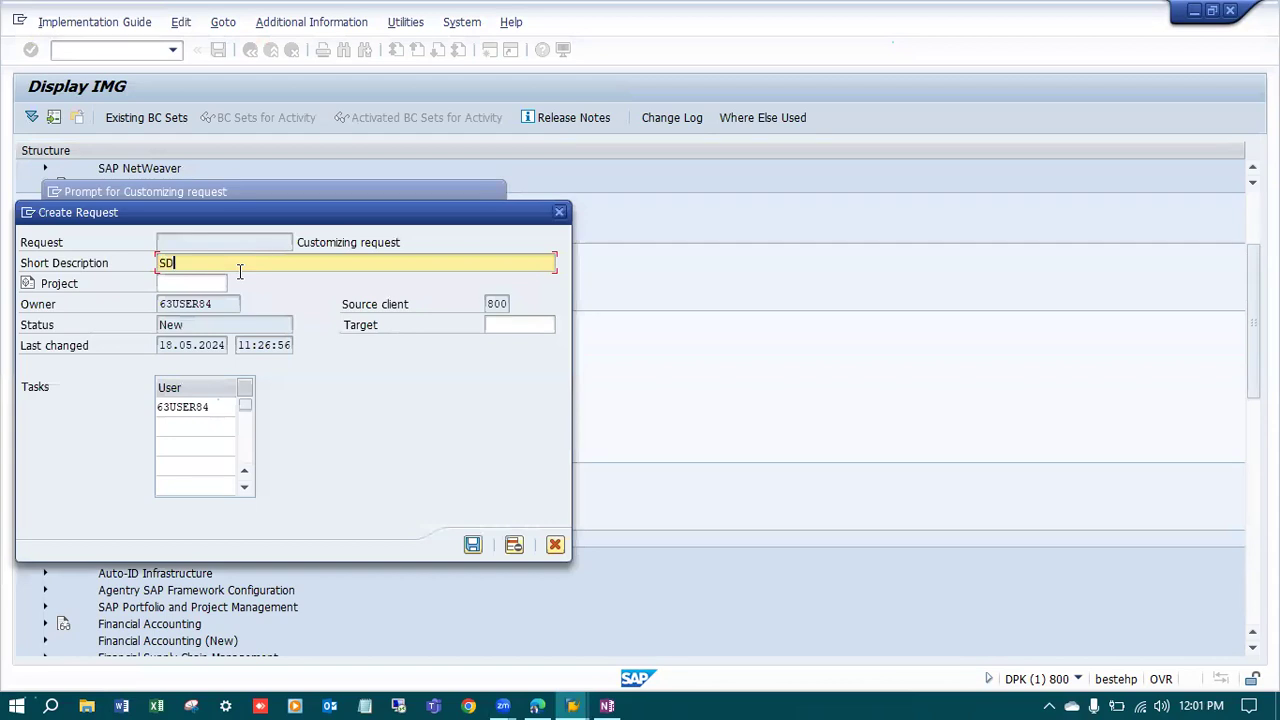
pyautogui.write(': Assign Sale')
pyautogui.write('o')
pyautogui.press('BackSpace')
pyautogui.press('BackSpace')
pyautogui.press('BackSpace')
pyautogui.write('g to Division LX')
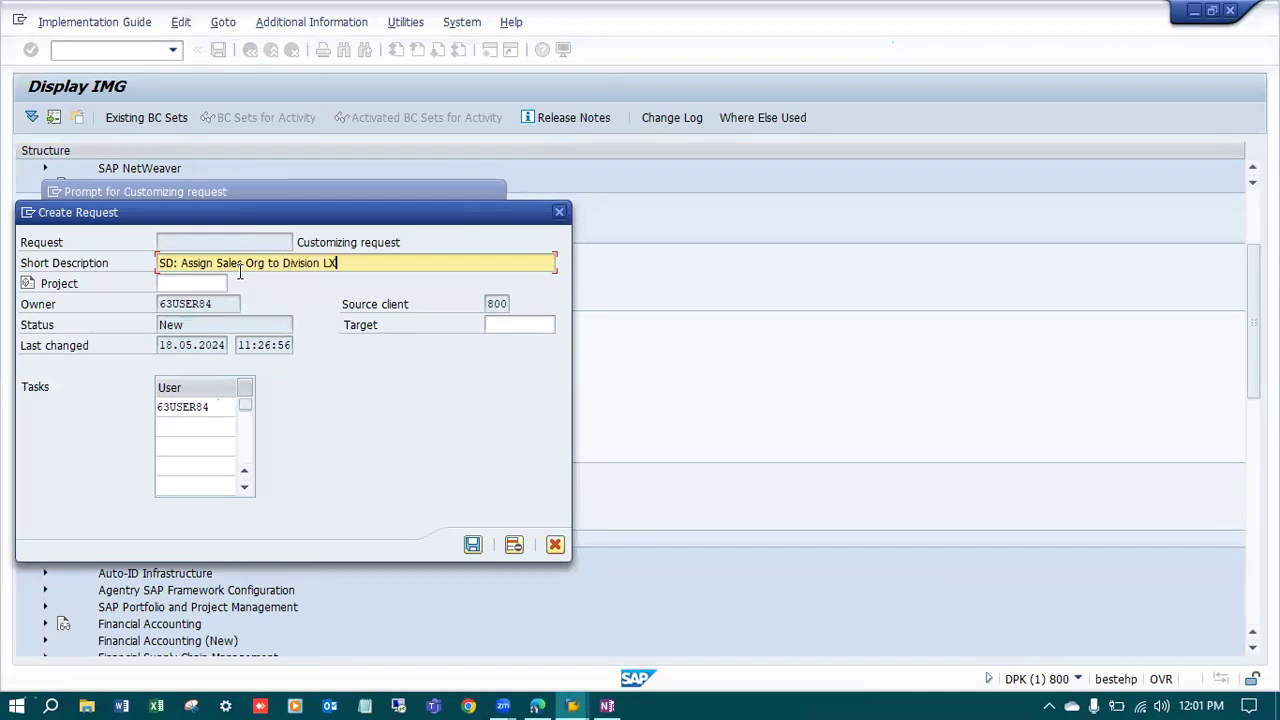
pyautogui.press('Return')
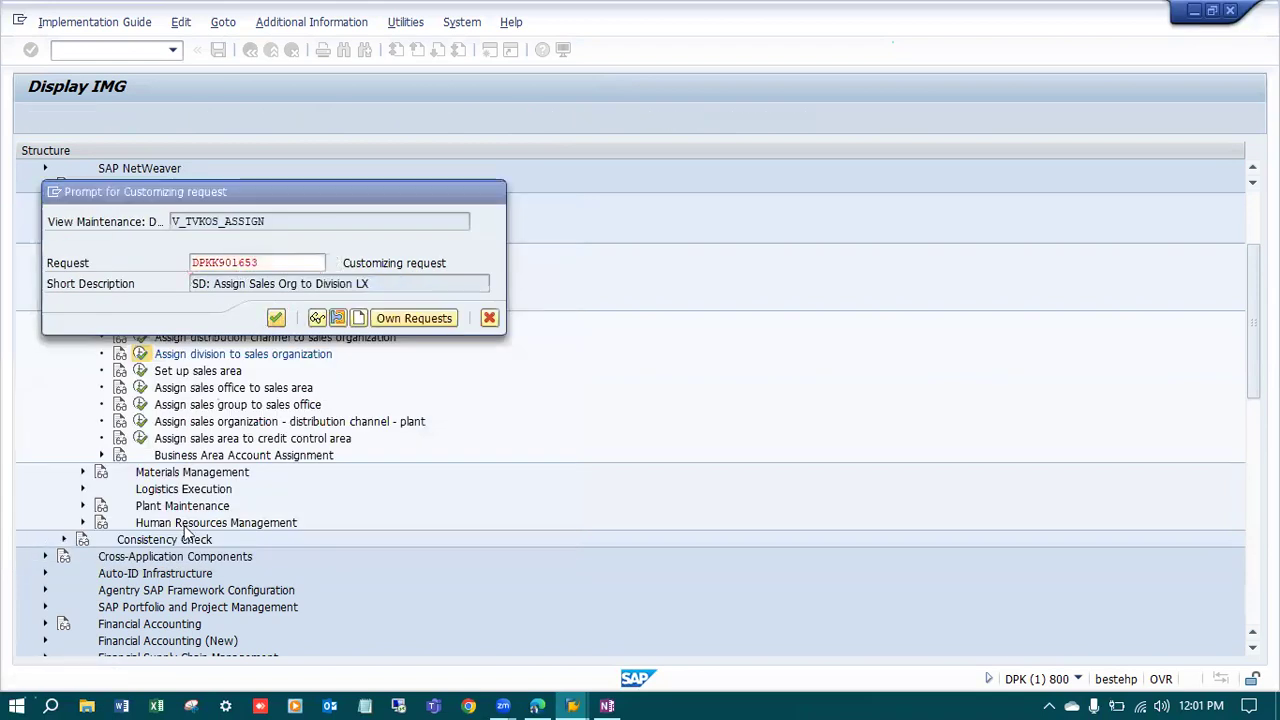
pyautogui.press('Return')
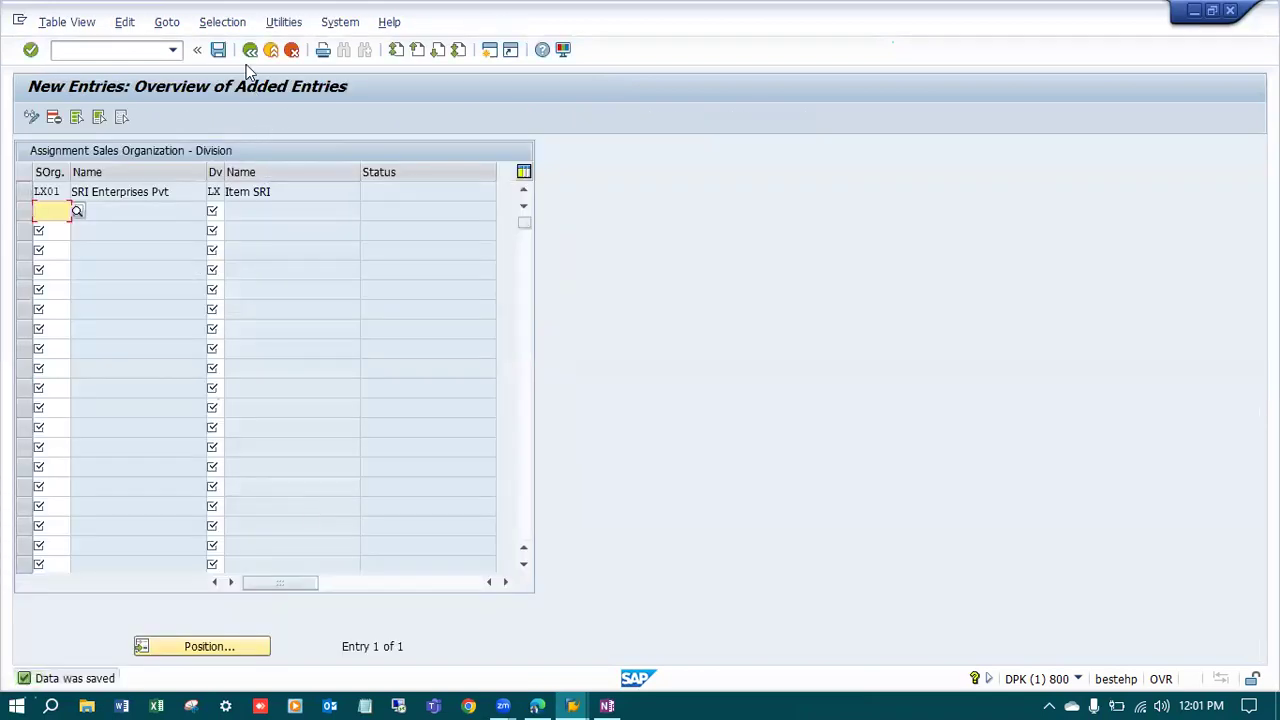
pyautogui.click(250, 50)
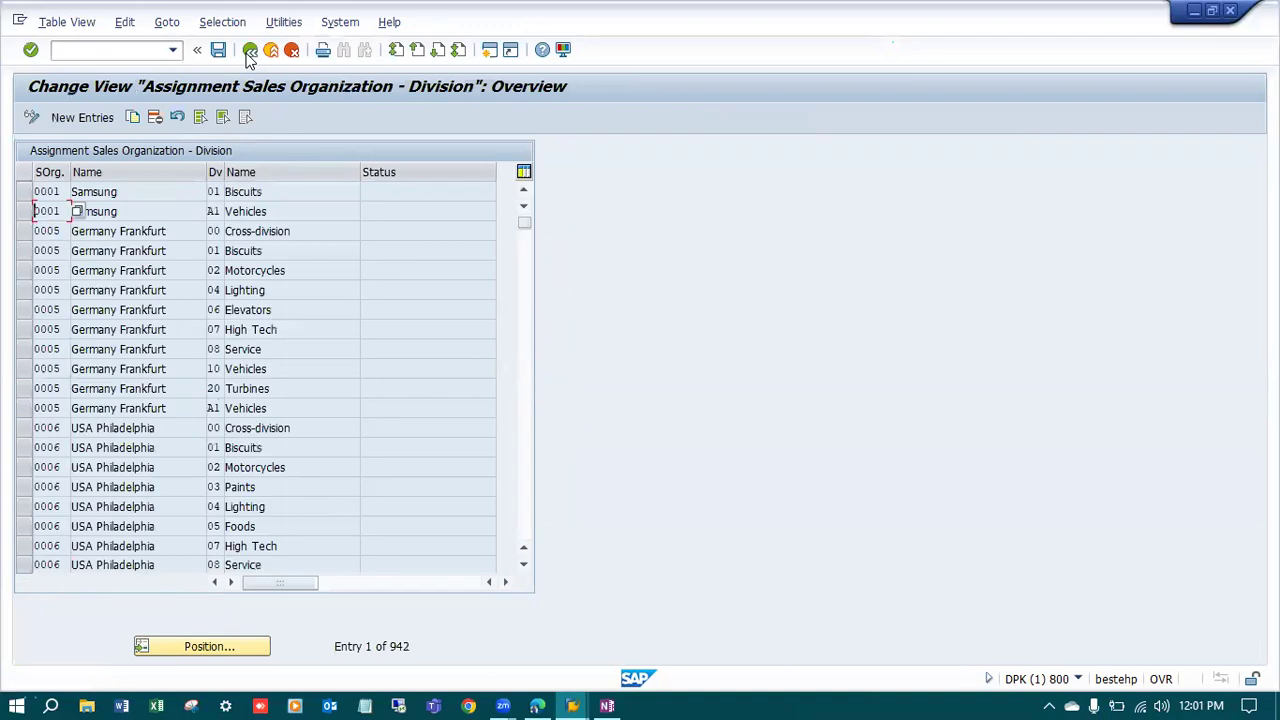
pyautogui.click(250, 50)
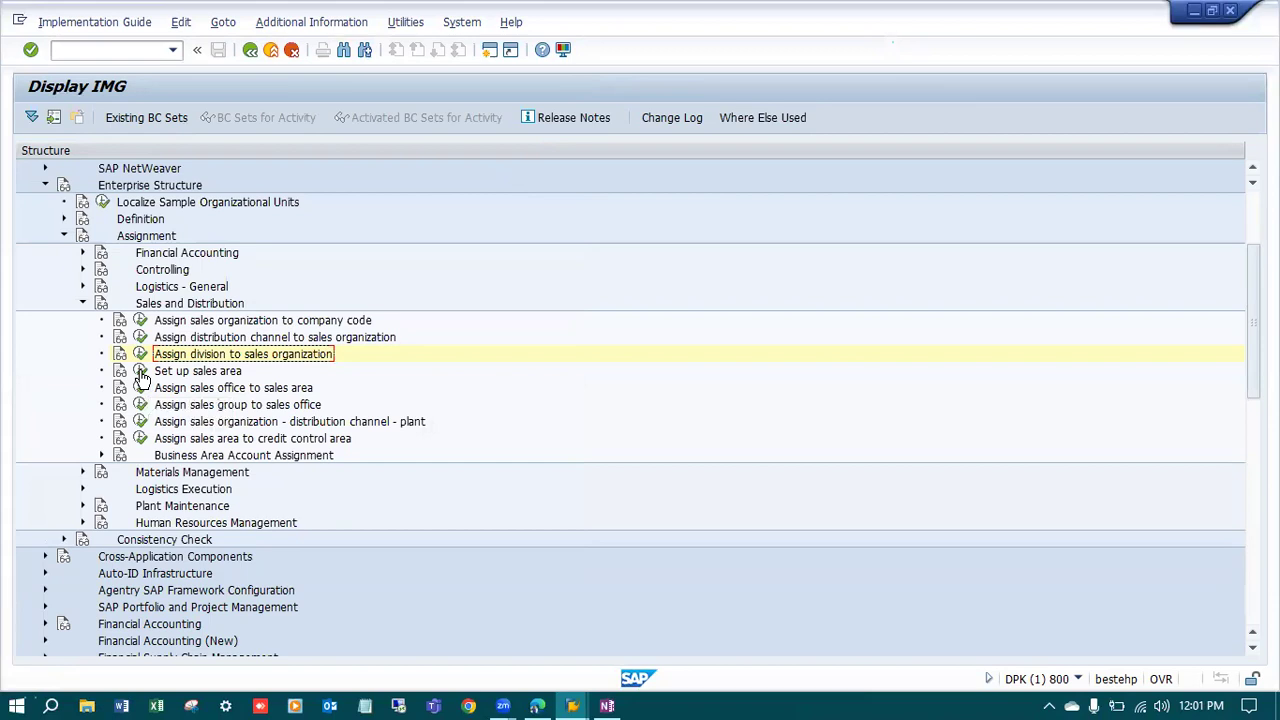
# Open the sales area setup and add a new entry combining sales organization LX01, distribution channel LX and division LX.
pyautogui.click(141, 372)
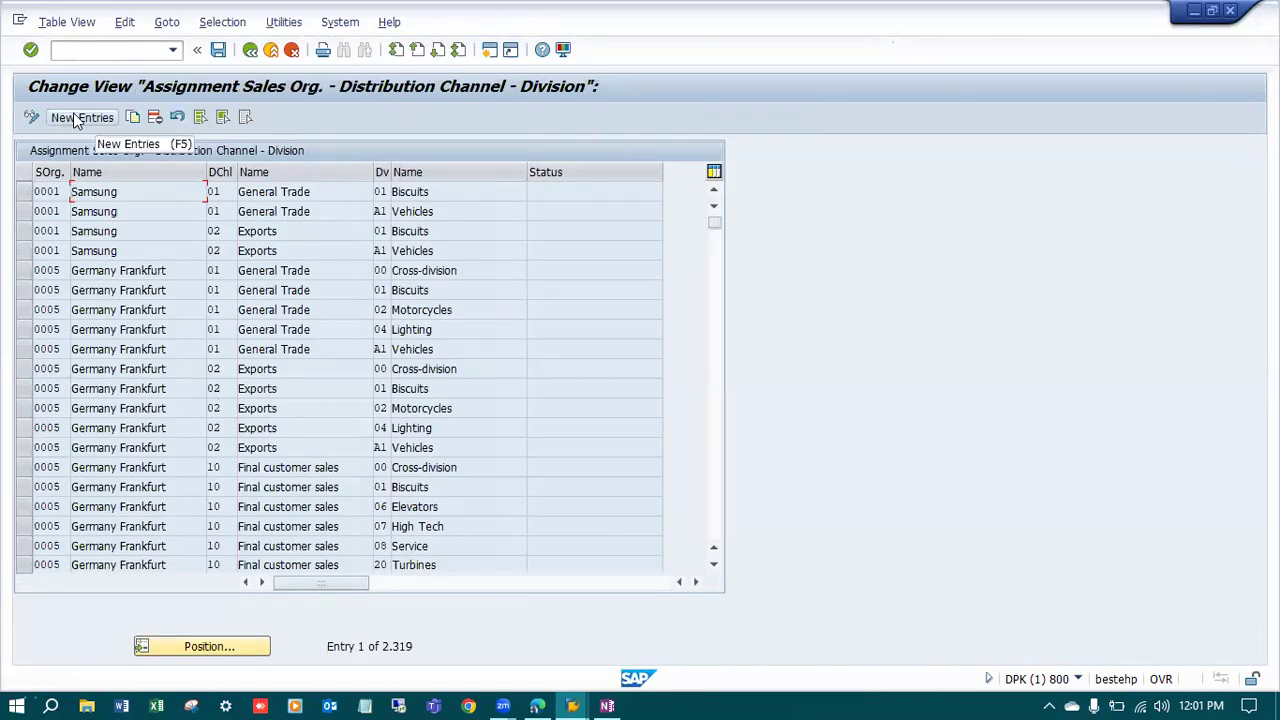
pyautogui.click(73, 115)
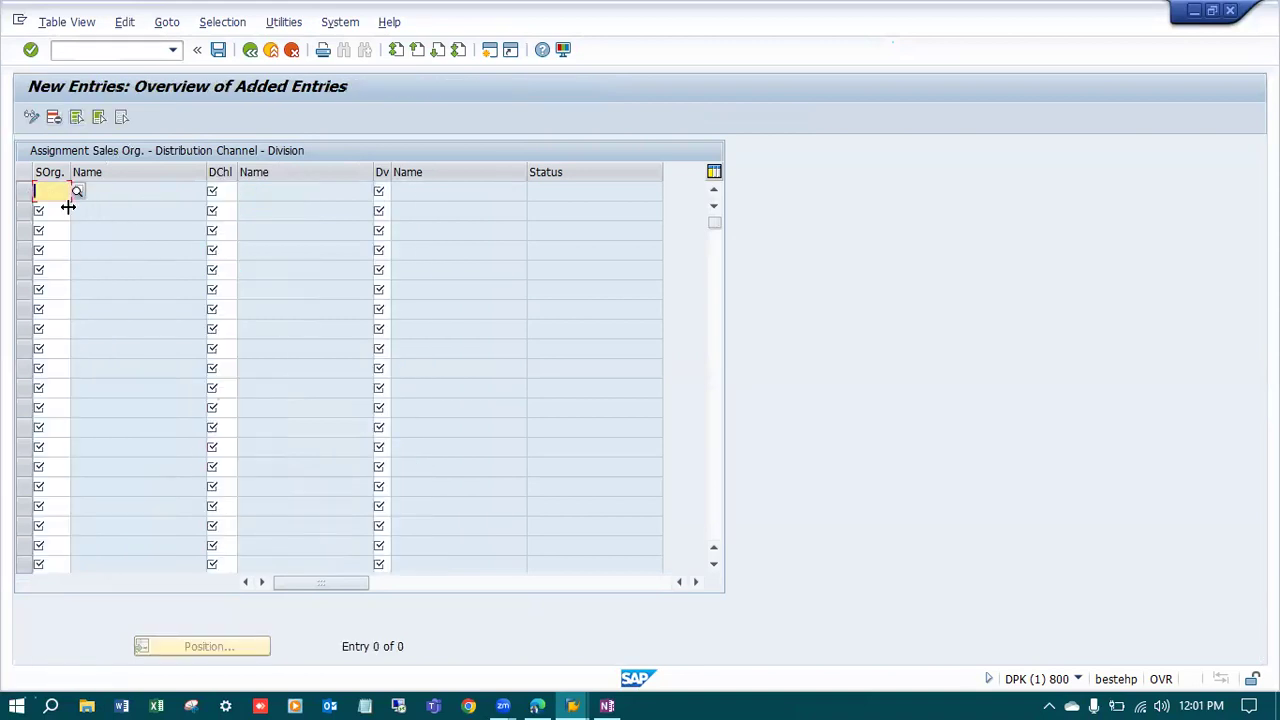
pyautogui.write('LX01')
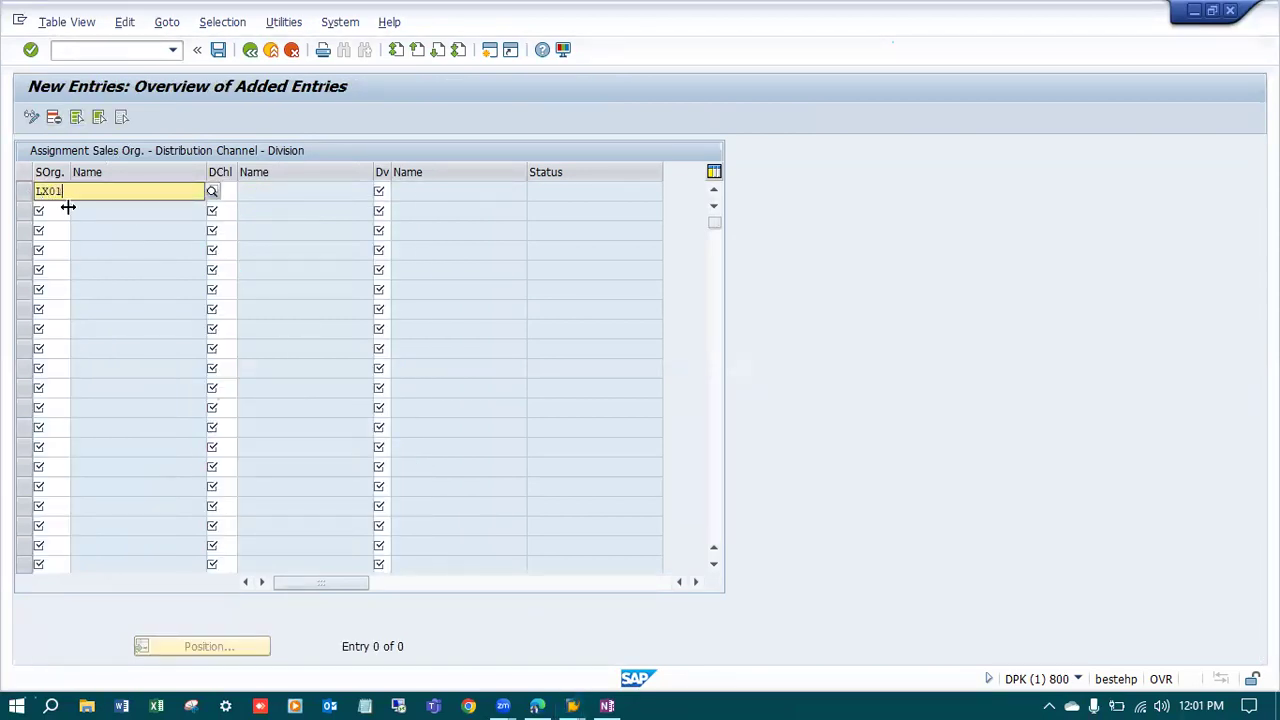
pyautogui.press('Tab')
pyautogui.write('LX')
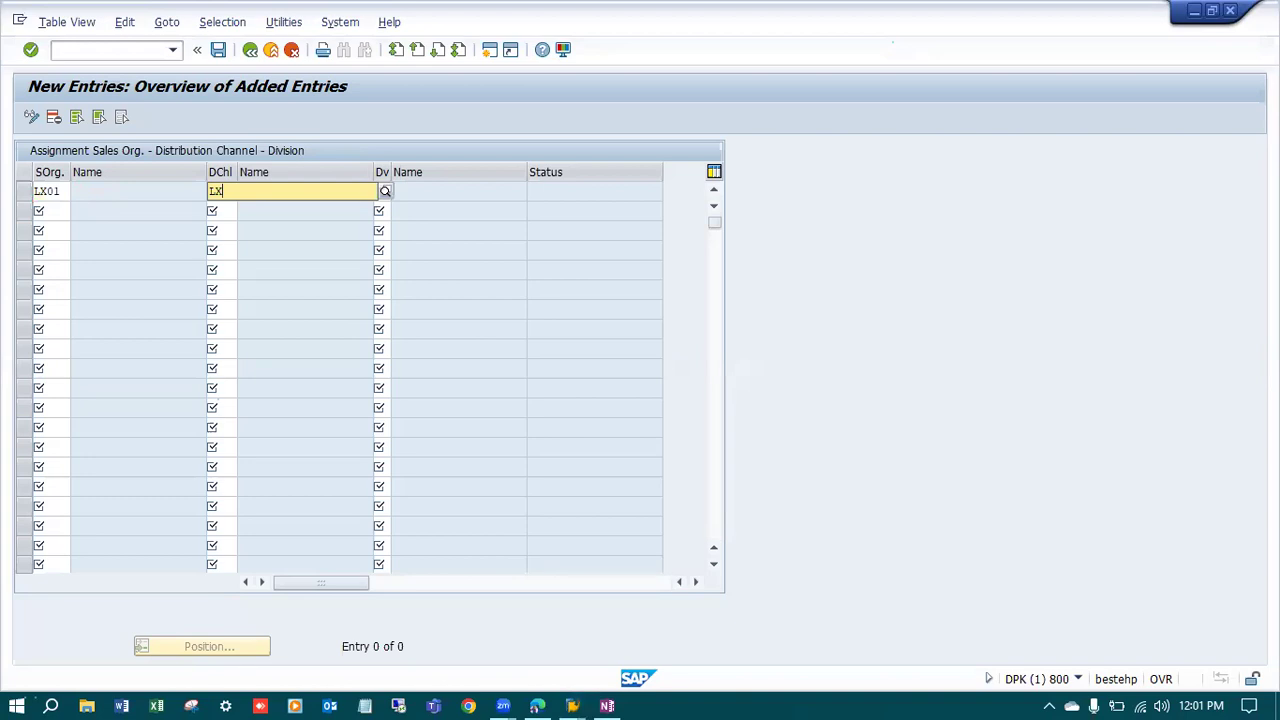
pyautogui.press('Tab')
pyautogui.write('LX')
pyautogui.press('Return')
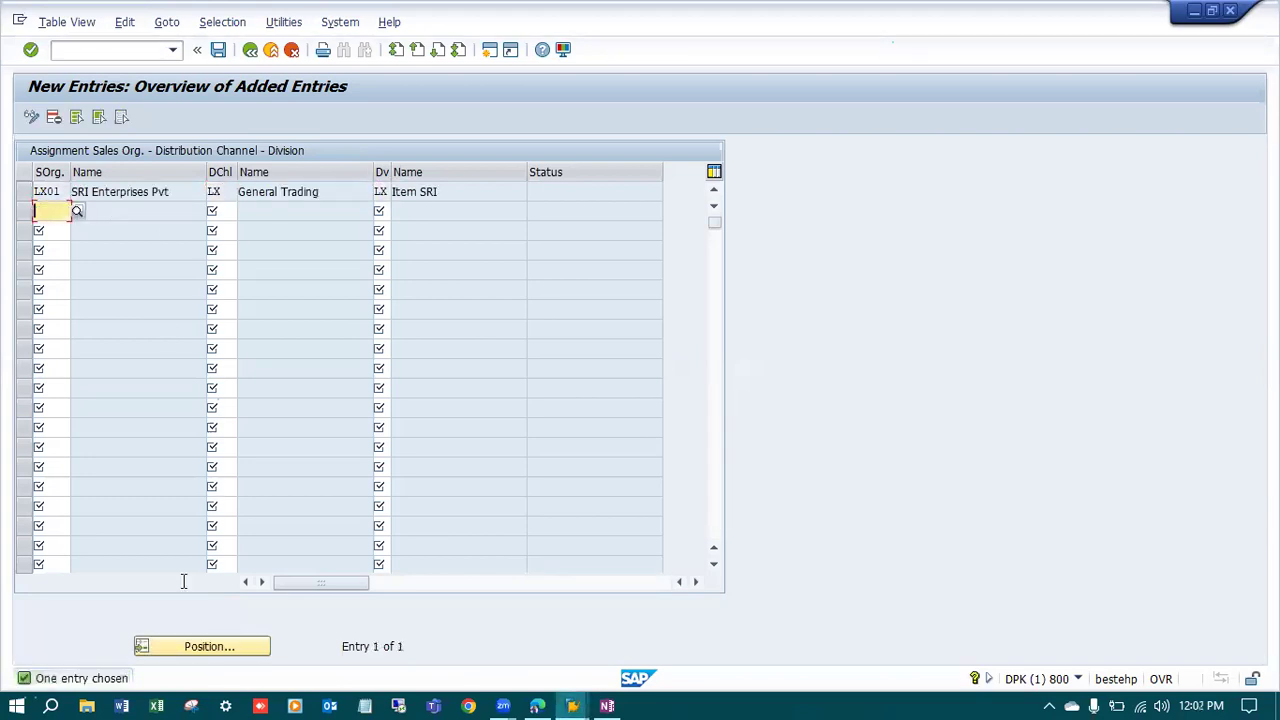
# Save the sales area entry in a new customizing request described "SD: Setting up Sales Area LX01" and return to the IMG structure.
pyautogui.click(218, 50)
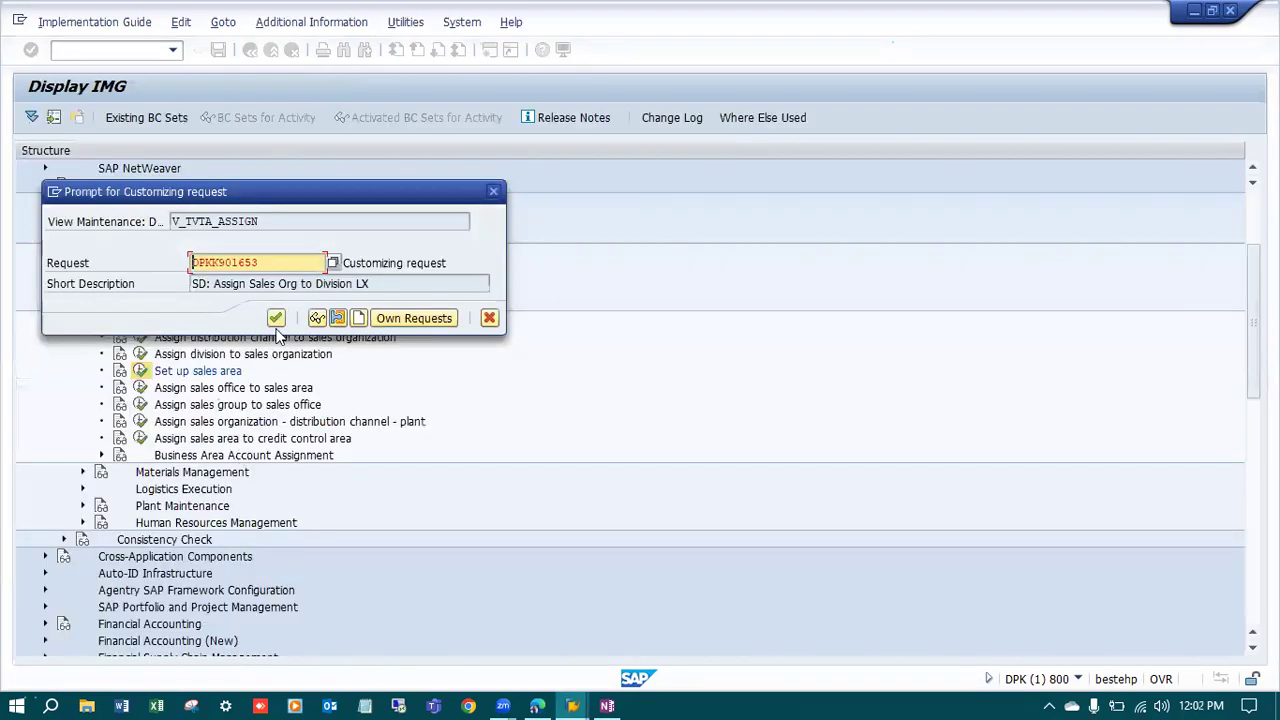
pyautogui.click(359, 318)
pyautogui.write('SD: S')
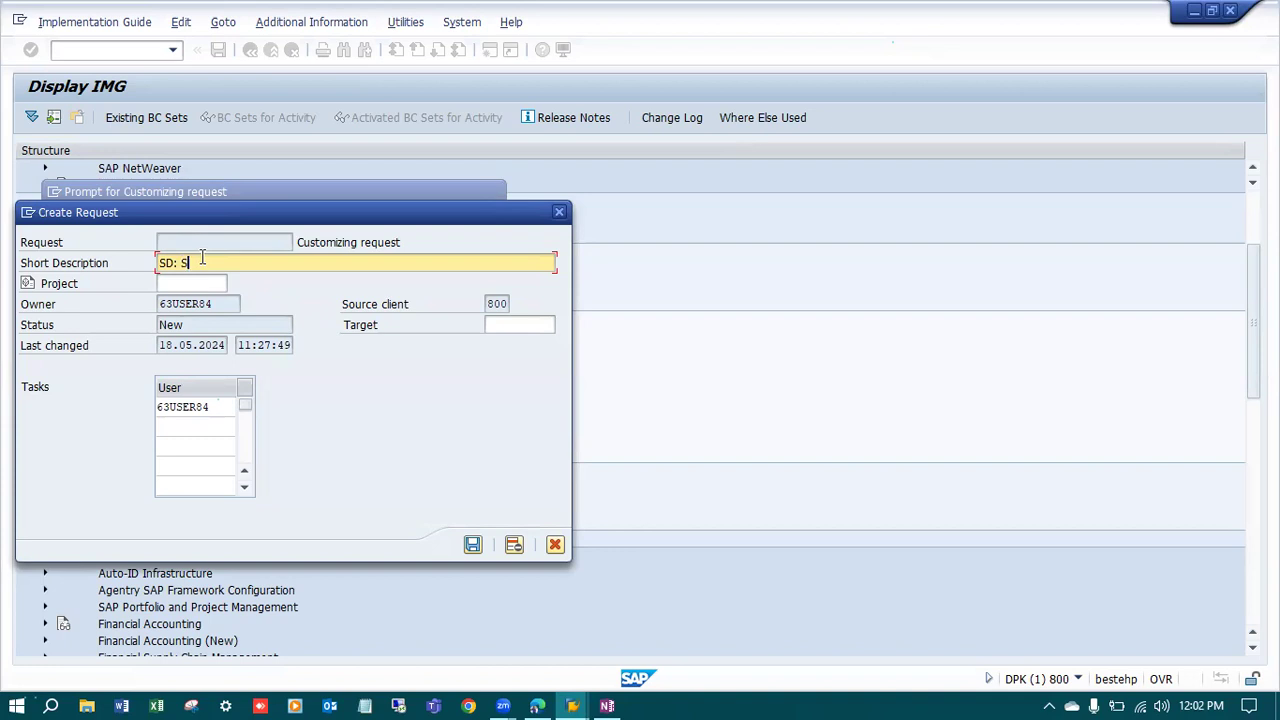
pyautogui.write('etting up')
pyautogui.press('BackSpace')
pyautogui.press('BackSpace')
pyautogui.press('BackSpace')
pyautogui.write('Sales Area LX01')
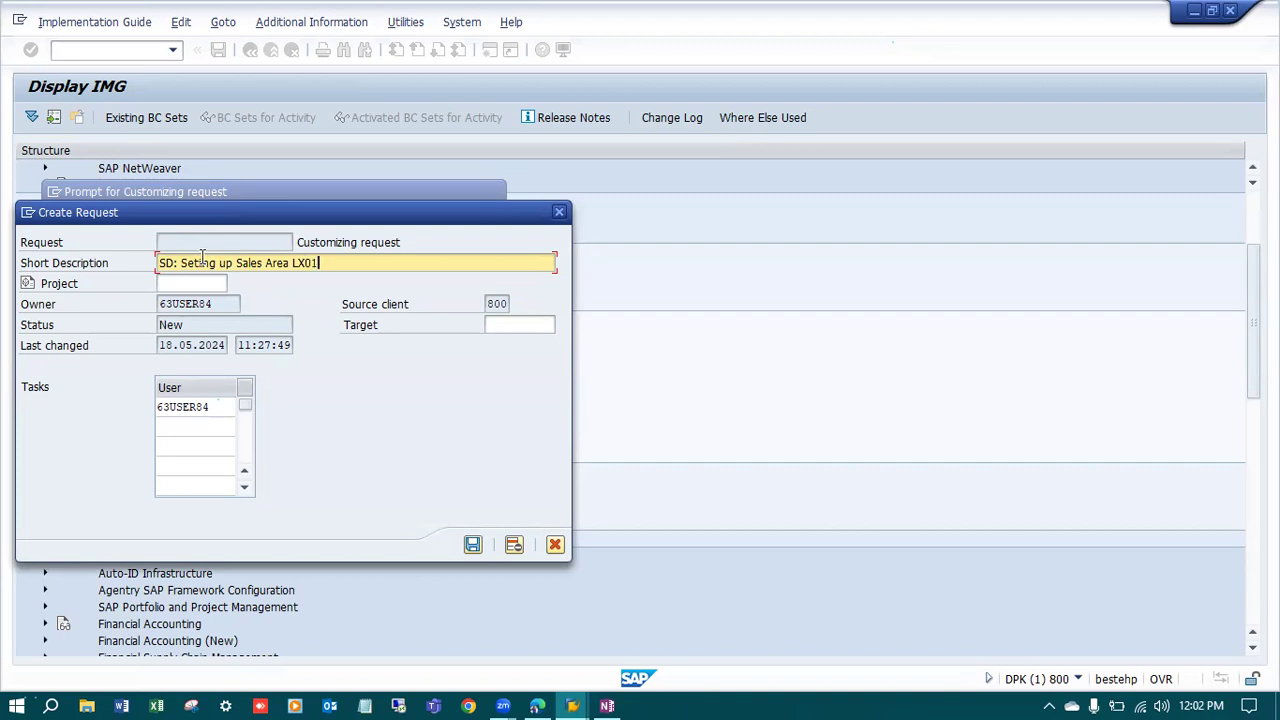
pyautogui.press('Return')
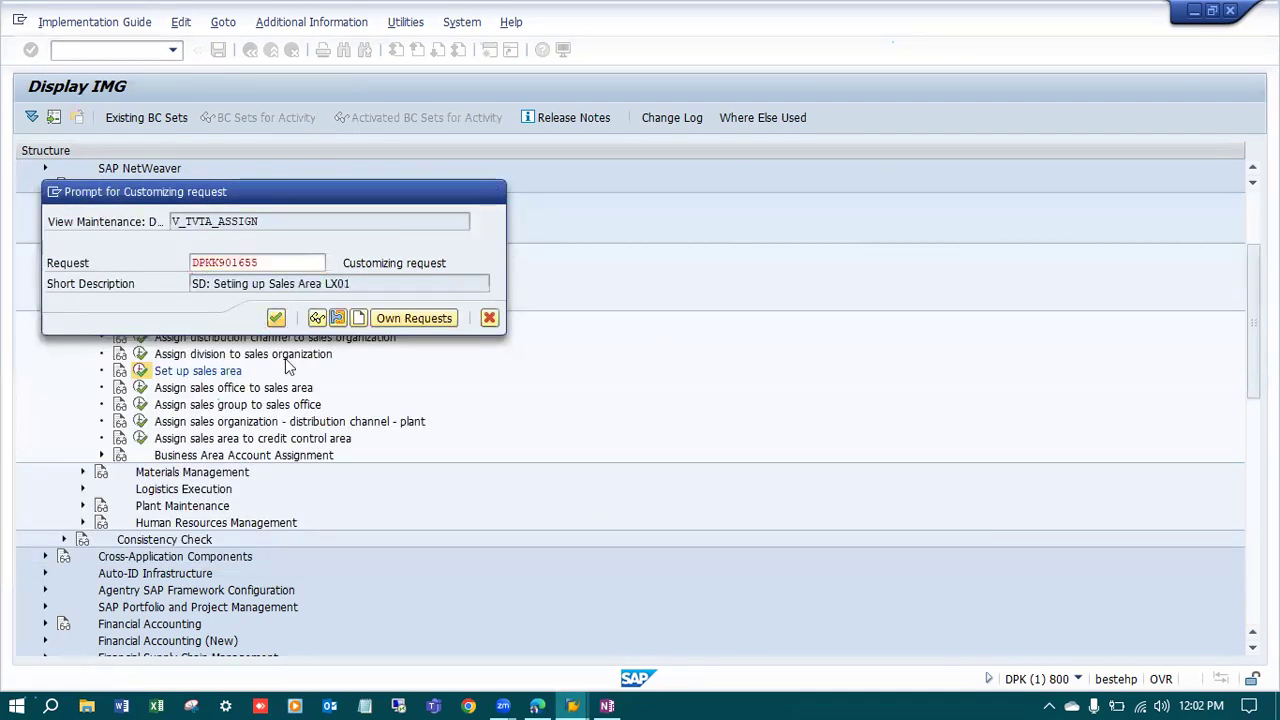
pyautogui.click(276, 318)
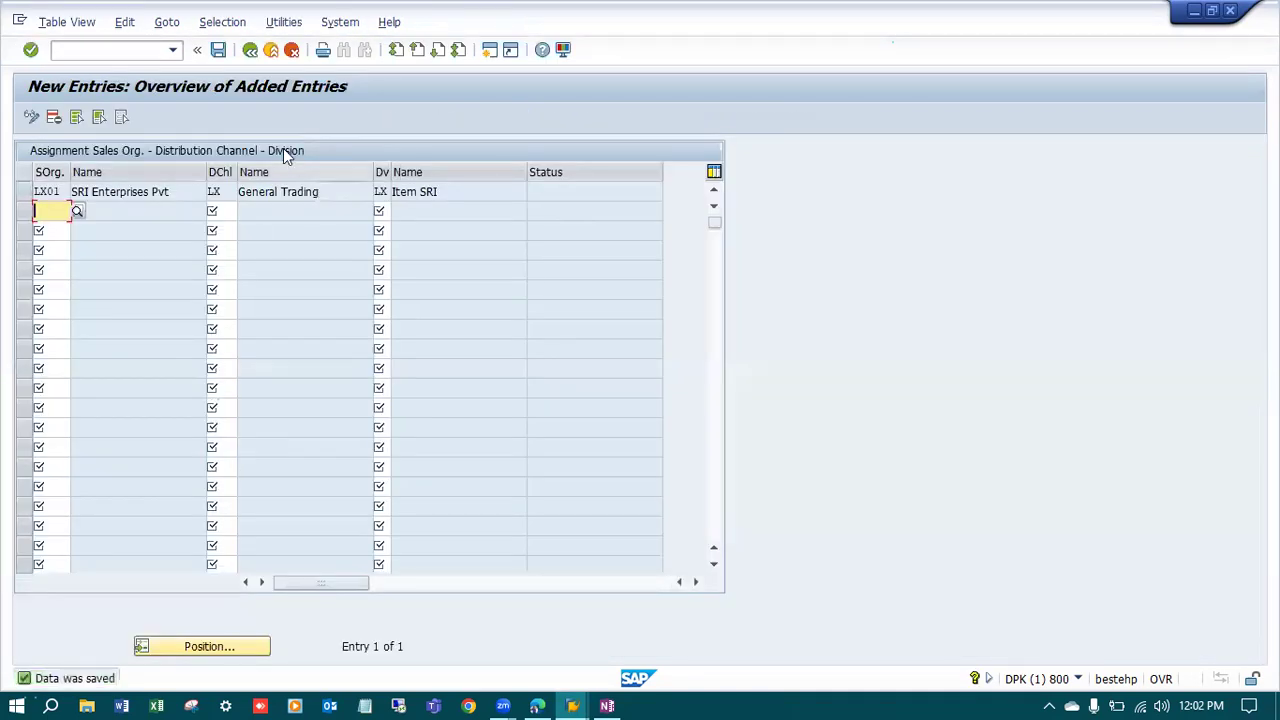
pyautogui.click(251, 51)
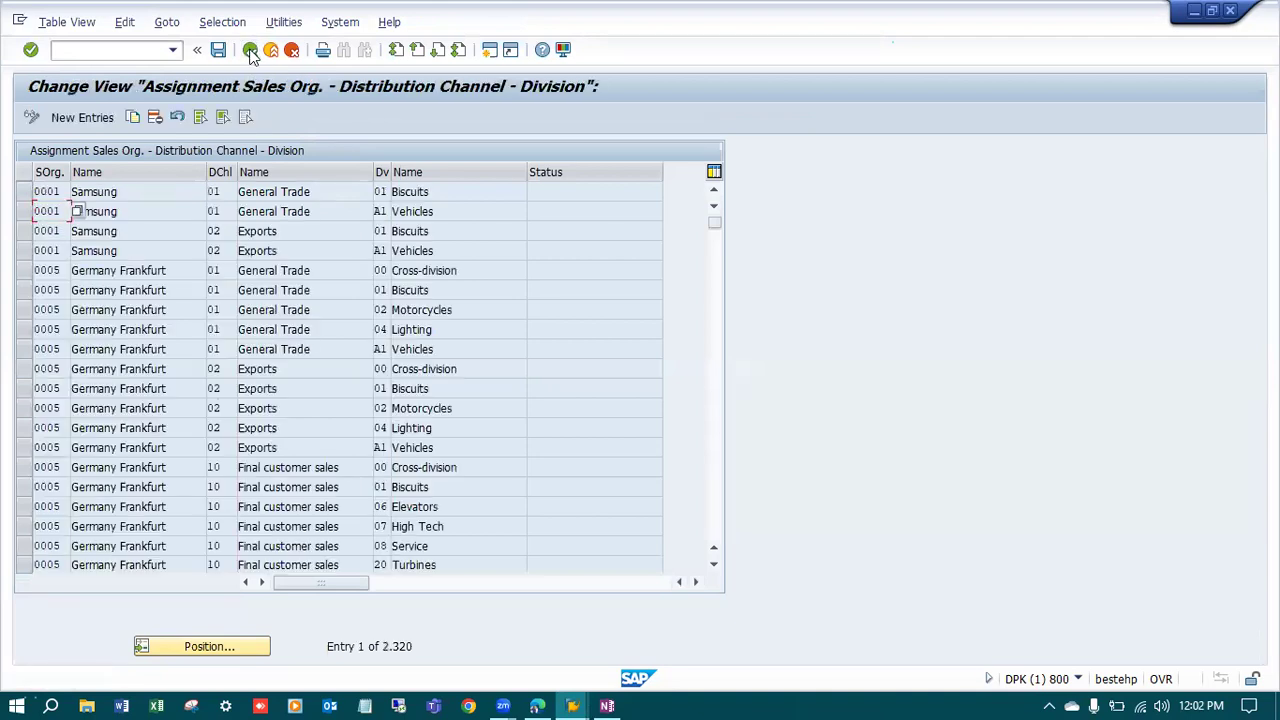
pyautogui.click(251, 51)
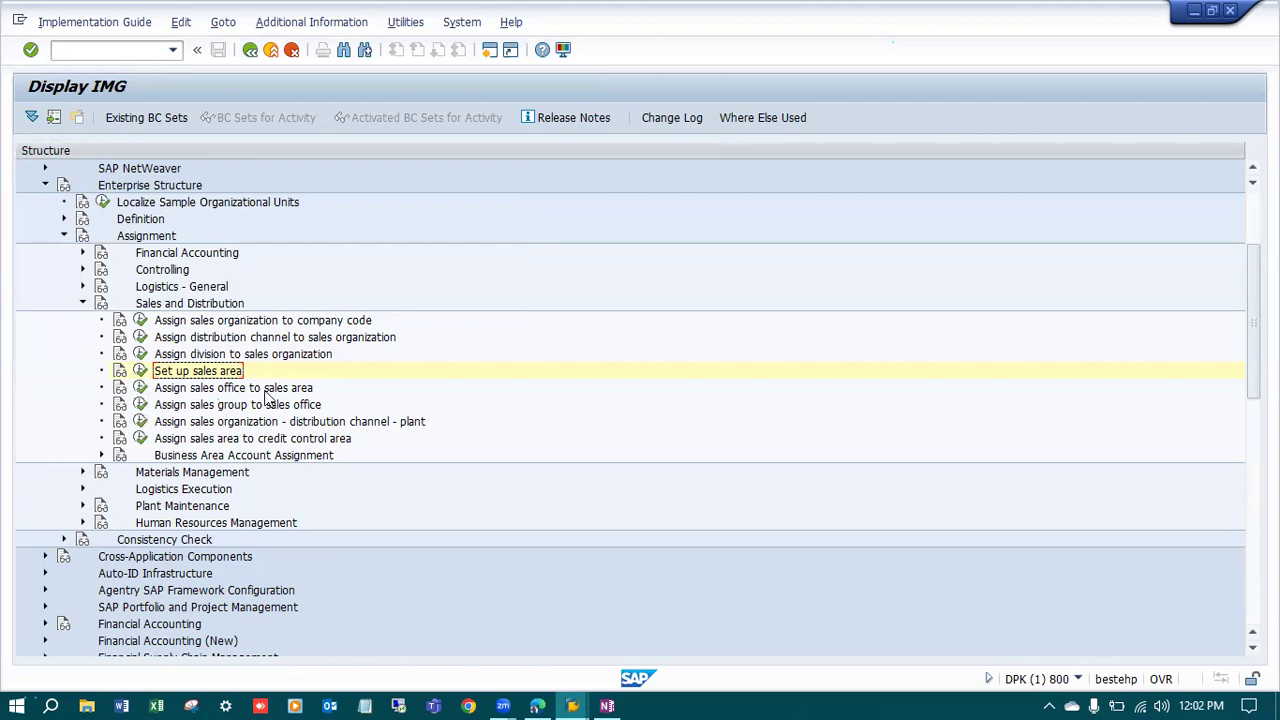
# Open the assignment of sales offices to sales areas and add an entry with sales organization LX01, distribution channel LX, division LX and sales office LX01.
pyautogui.click(162, 390)
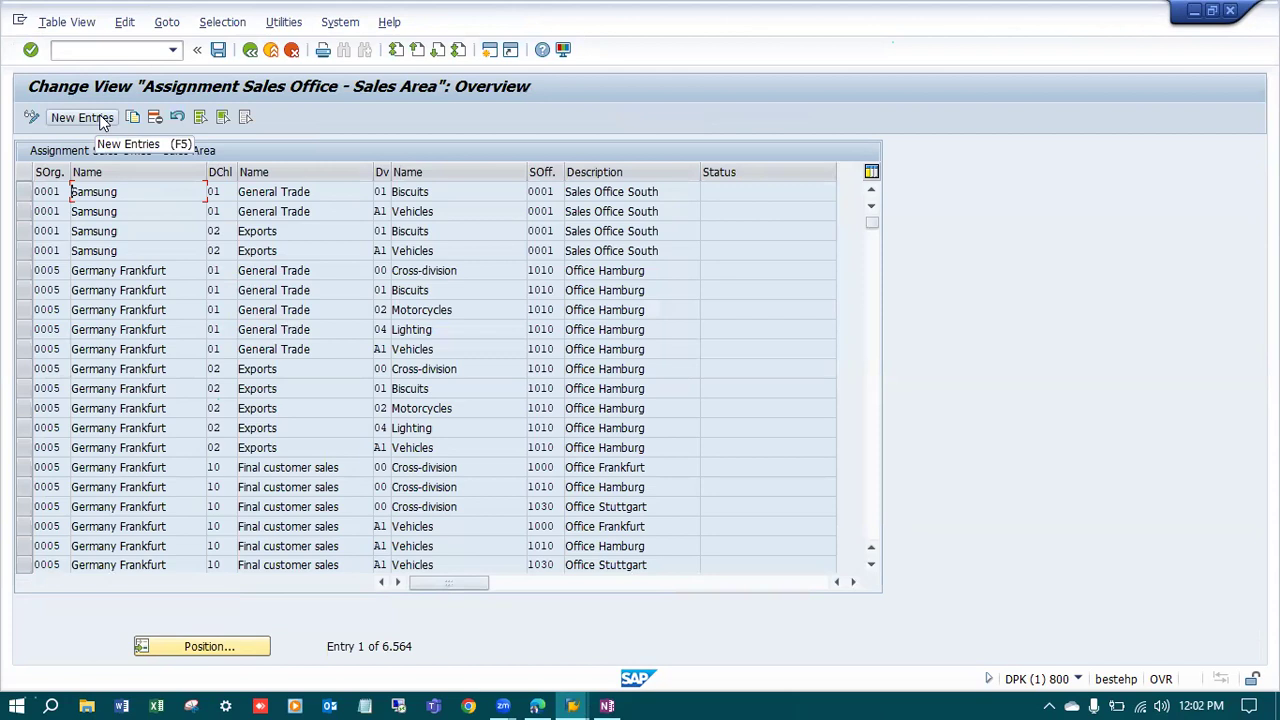
pyautogui.click(101, 118)
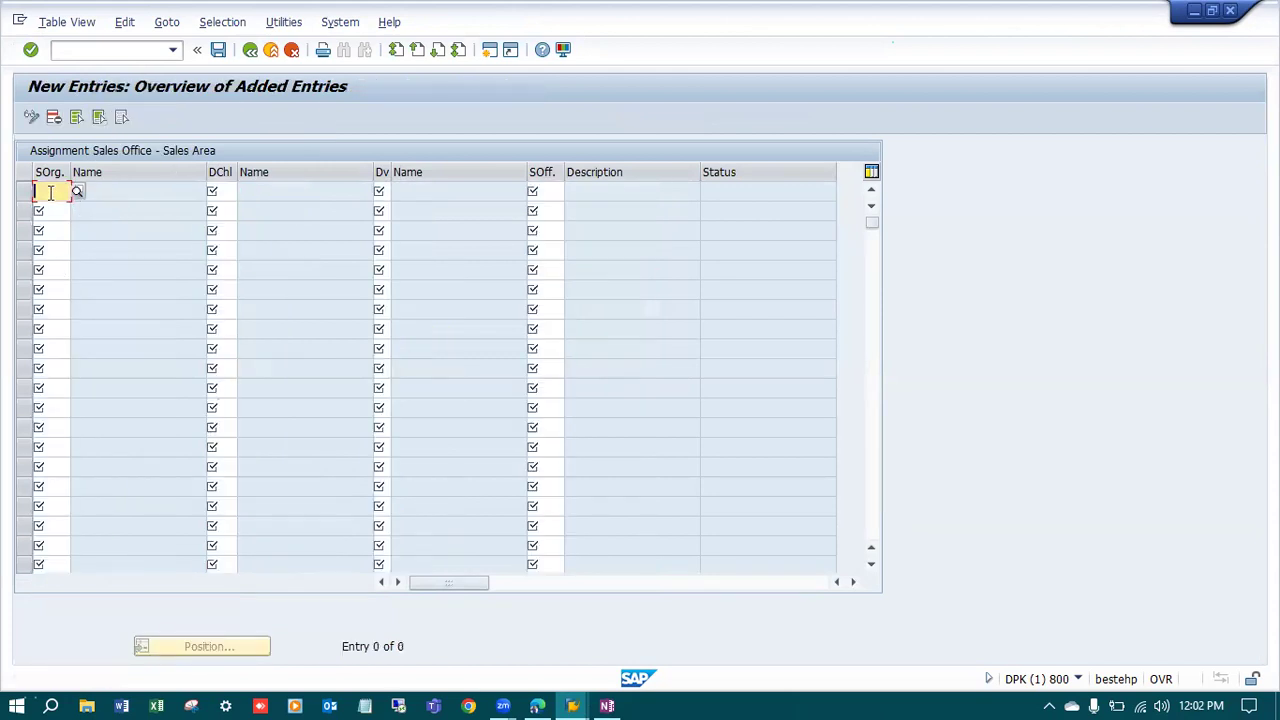
pyautogui.write('LX01')
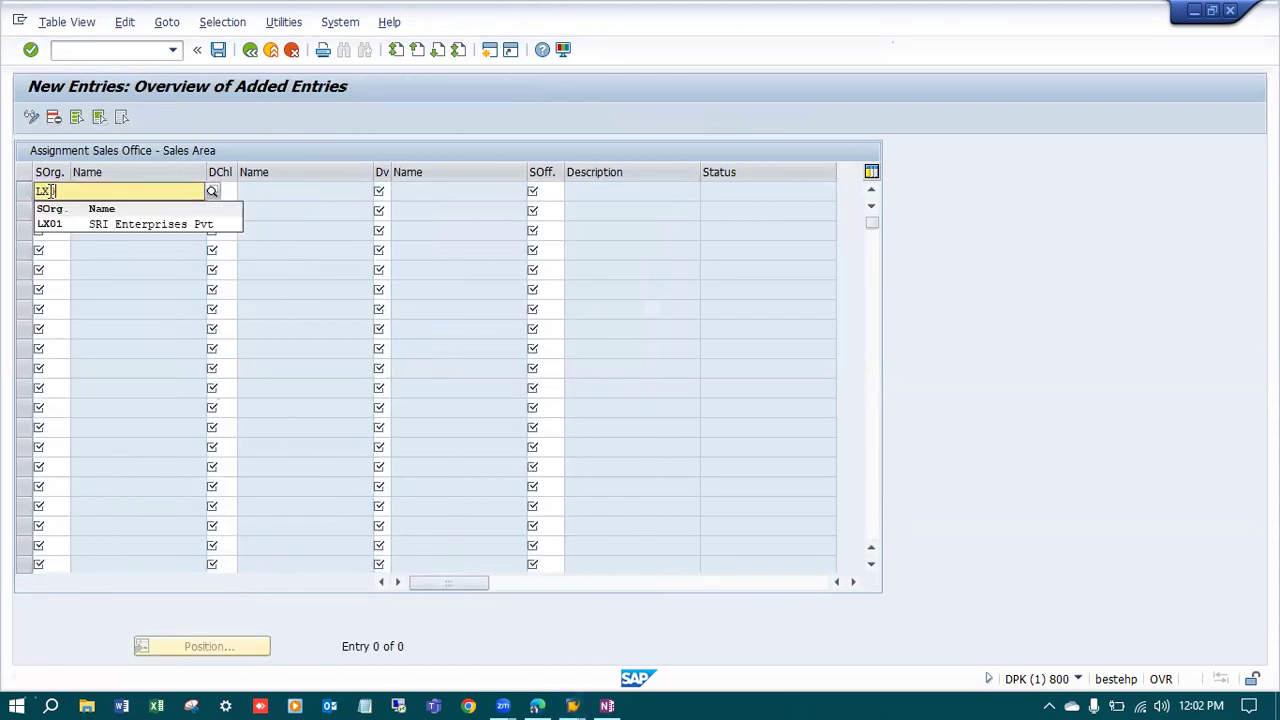
pyautogui.press('Tab')
pyautogui.write('LX')
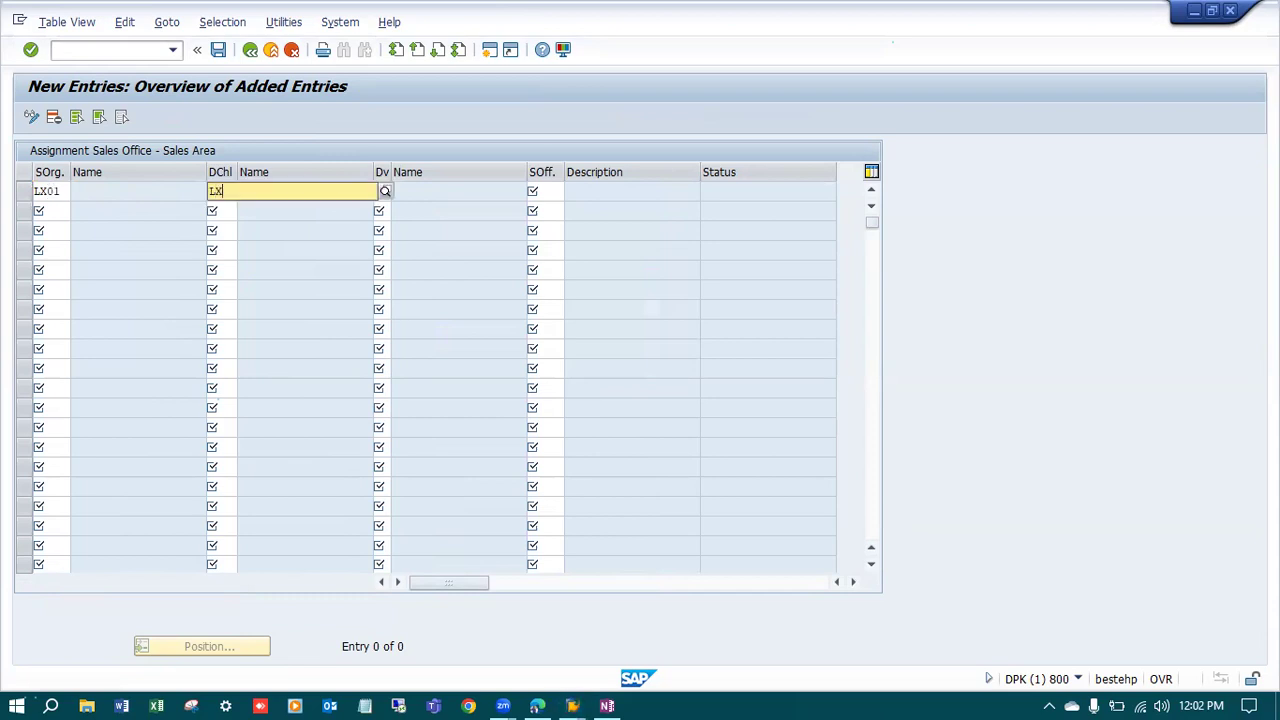
pyautogui.press('Tab')
pyautogui.write('1')
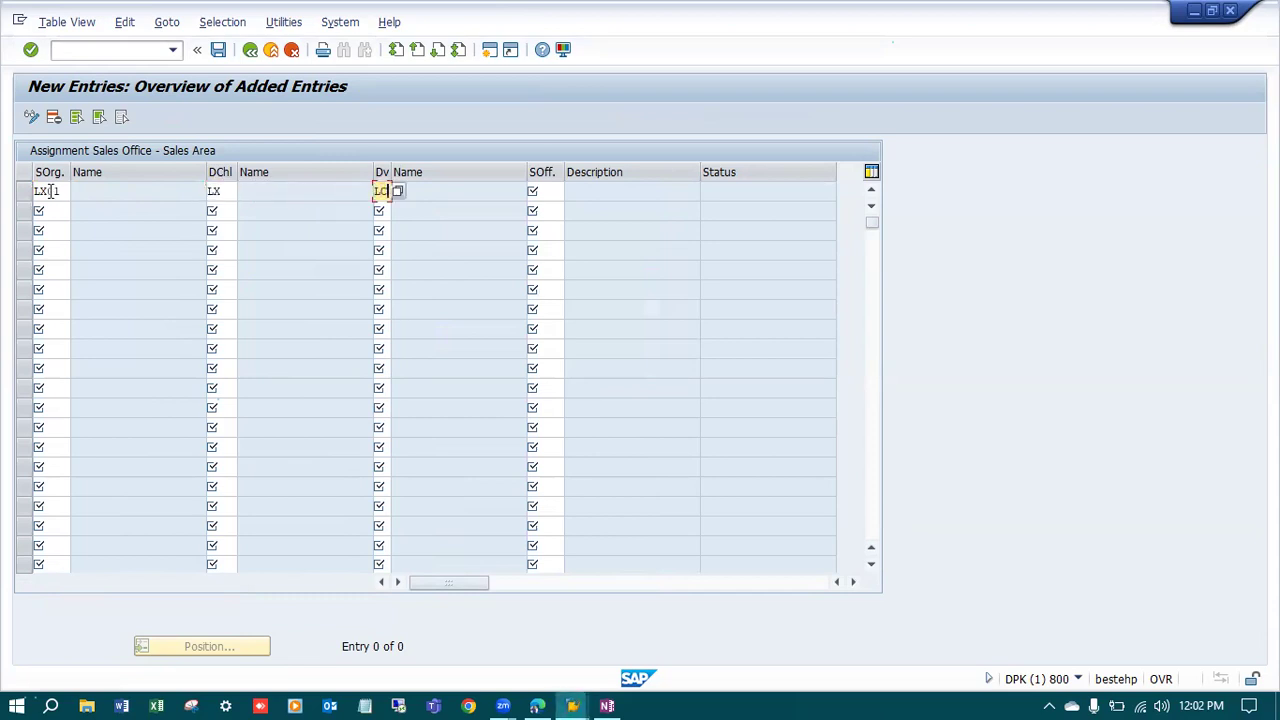
pyautogui.write('X')
pyautogui.press('Tab')
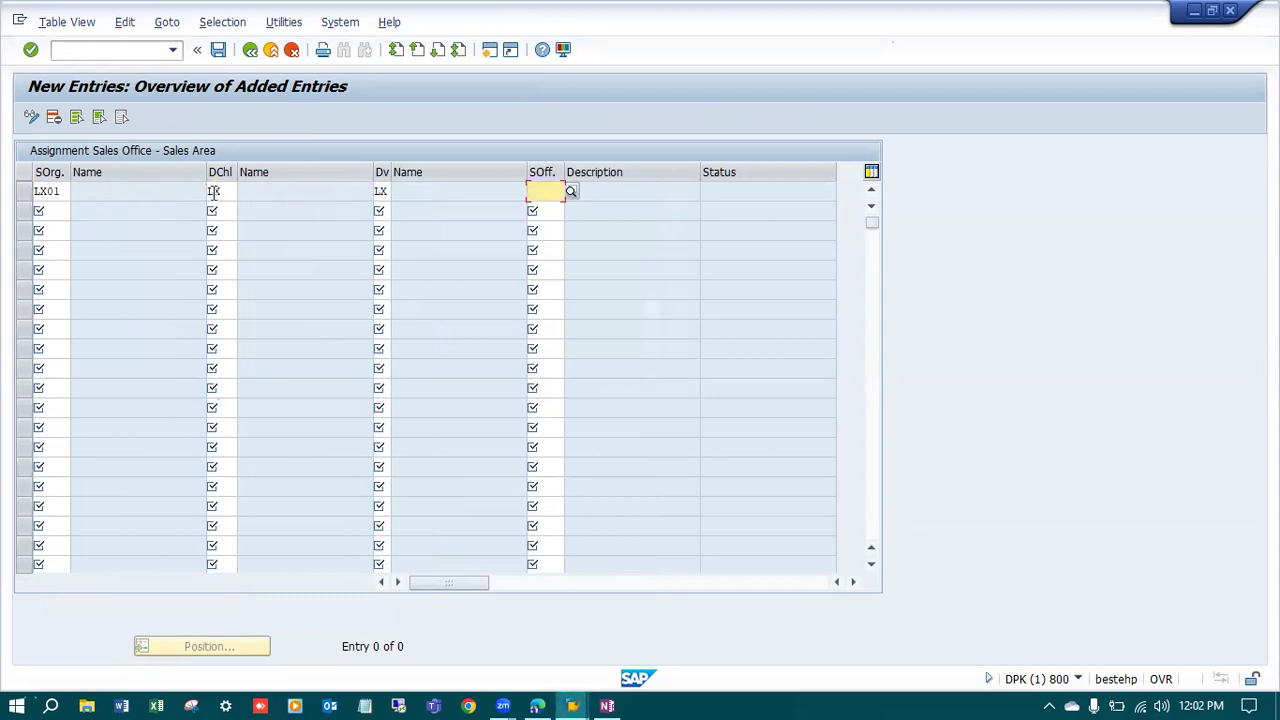
pyautogui.write('LX0')
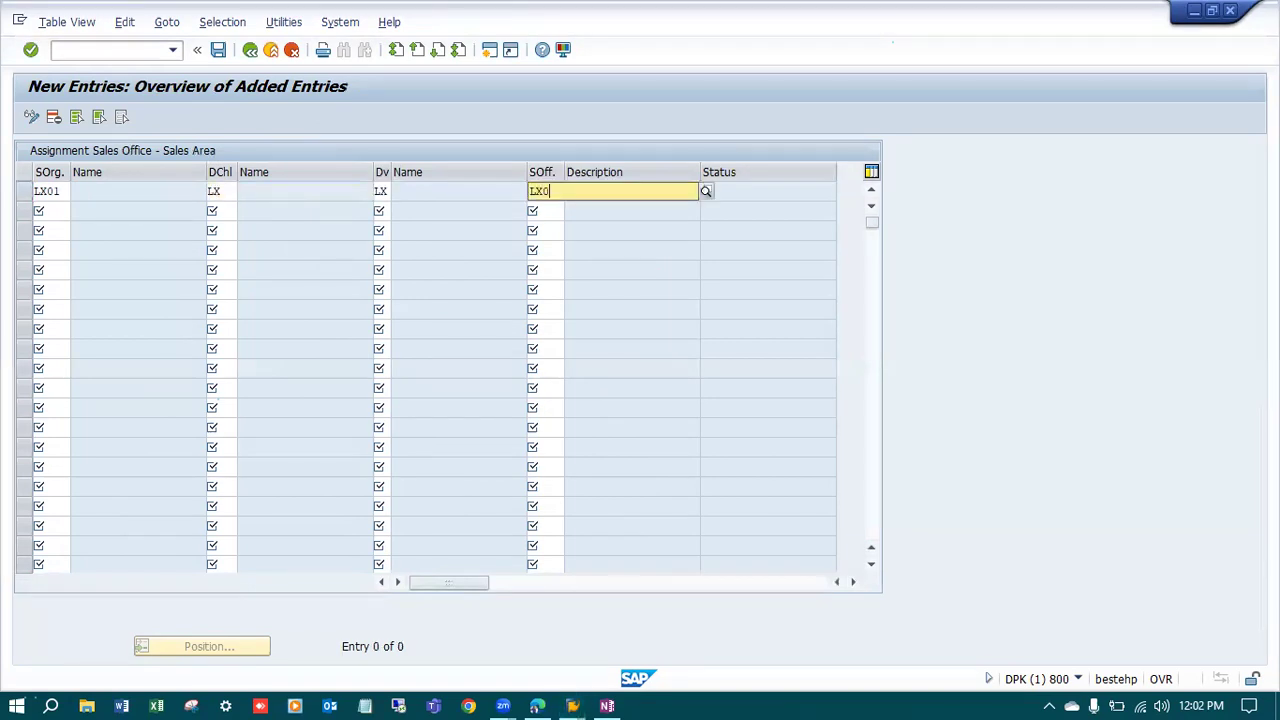
pyautogui.write('1')
pyautogui.press('Return')
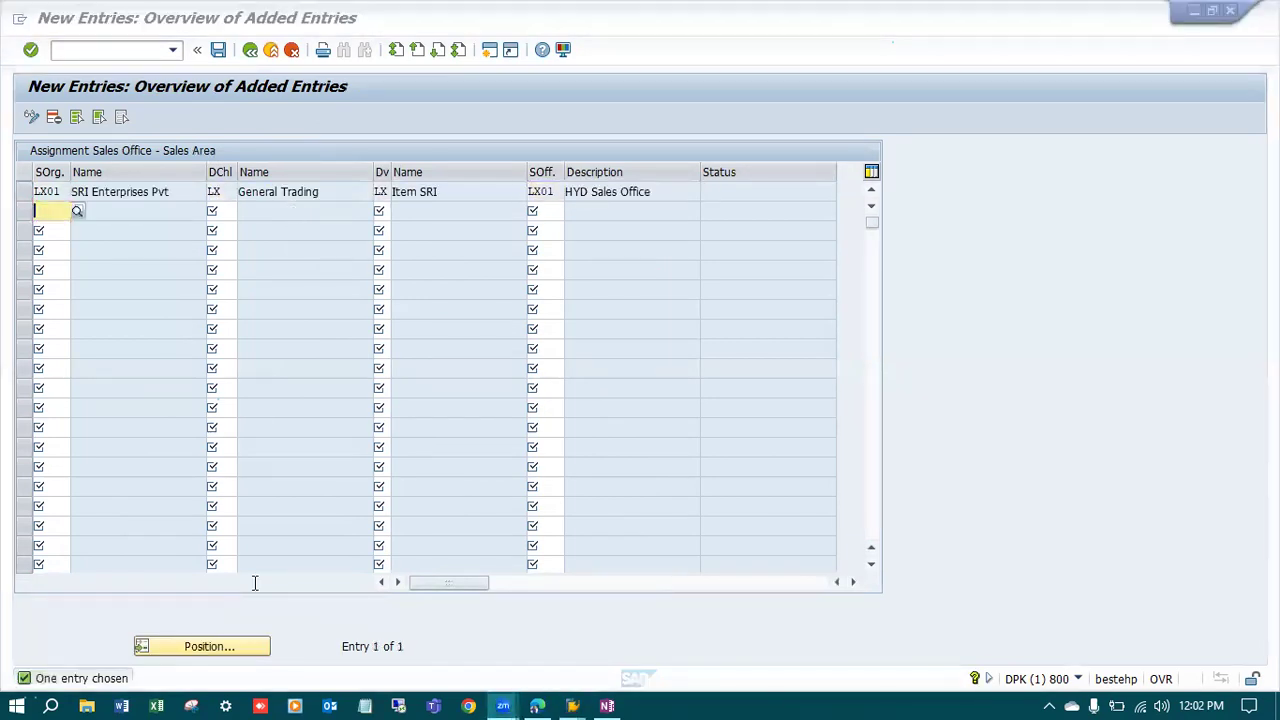
# Save the sales office assignment in a new customizing request described "SD: Assign Sales Area to Sales Office" and return to the IMG structure.
pyautogui.hotkey('ctrl', 's')
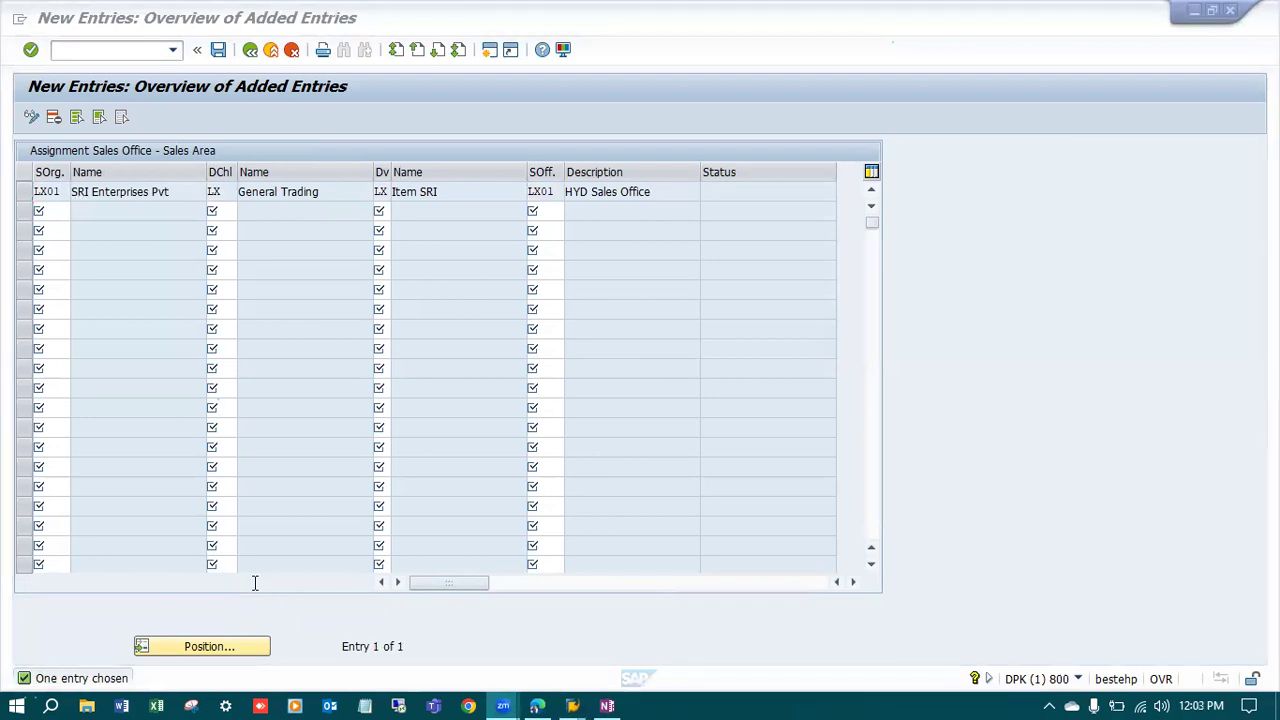
pyautogui.click(217, 51)
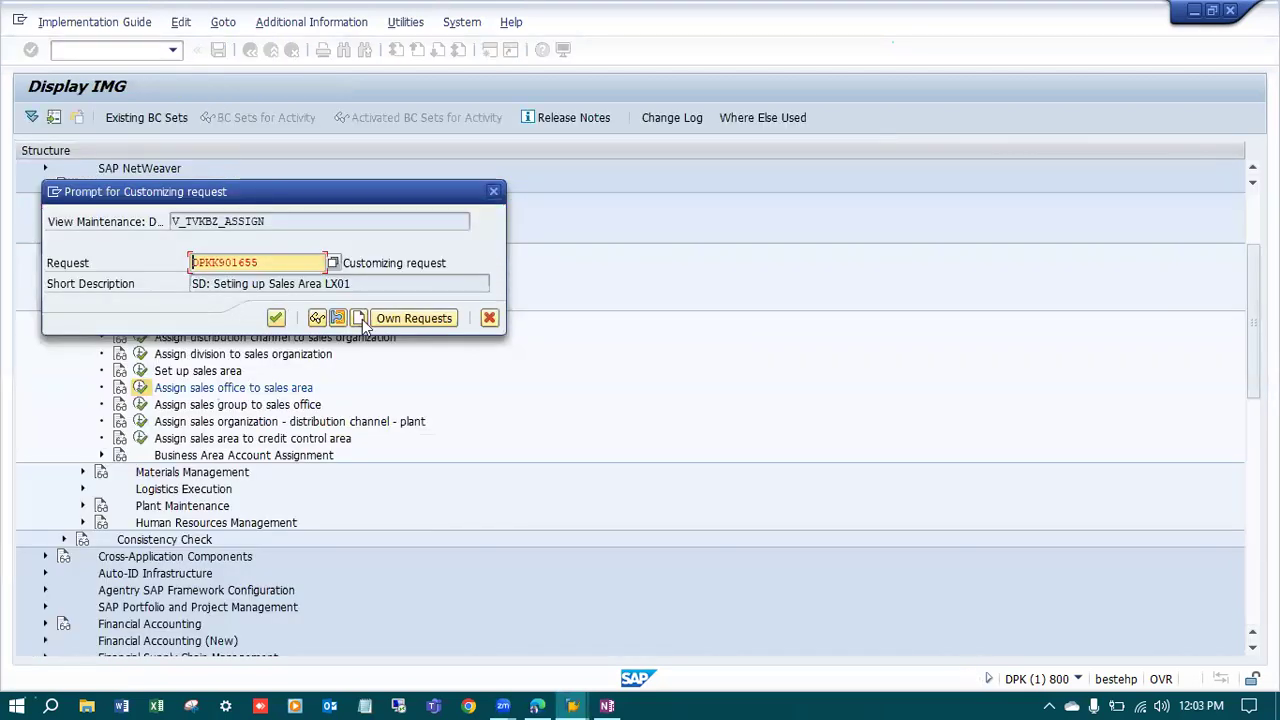
pyautogui.click(359, 318)
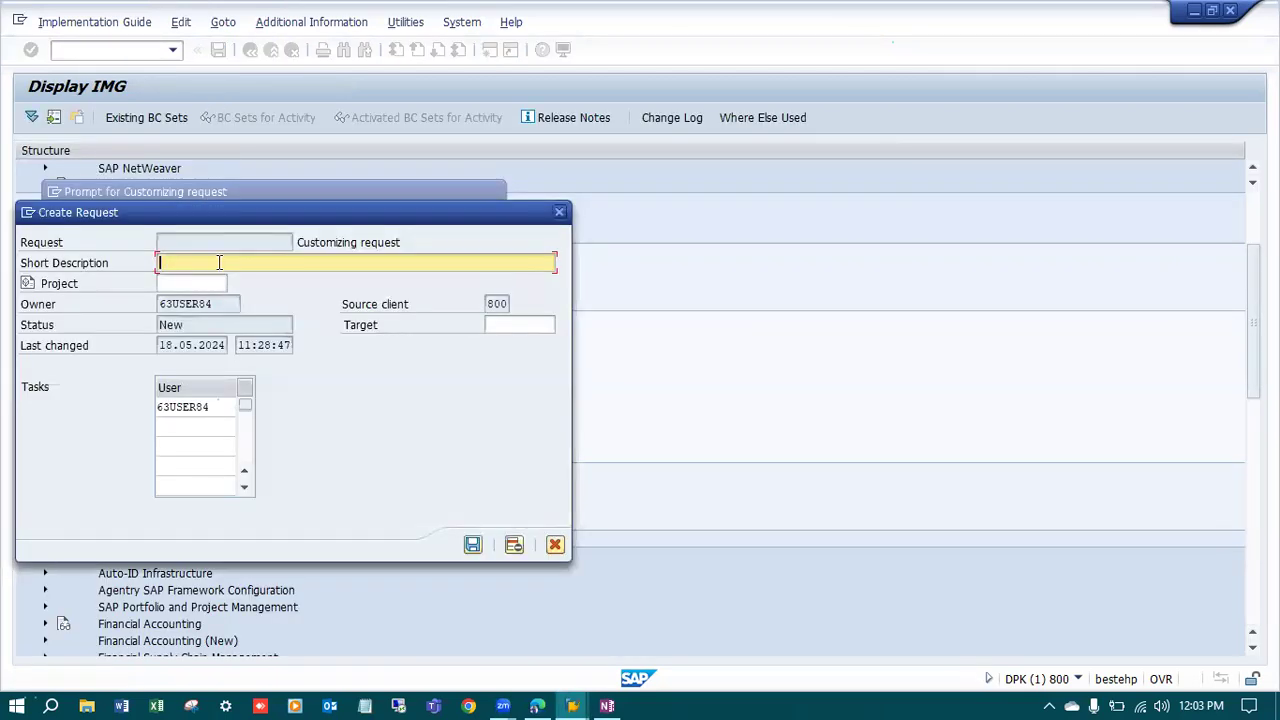
pyautogui.write('SD: Assign Sales Area to Sales Office')
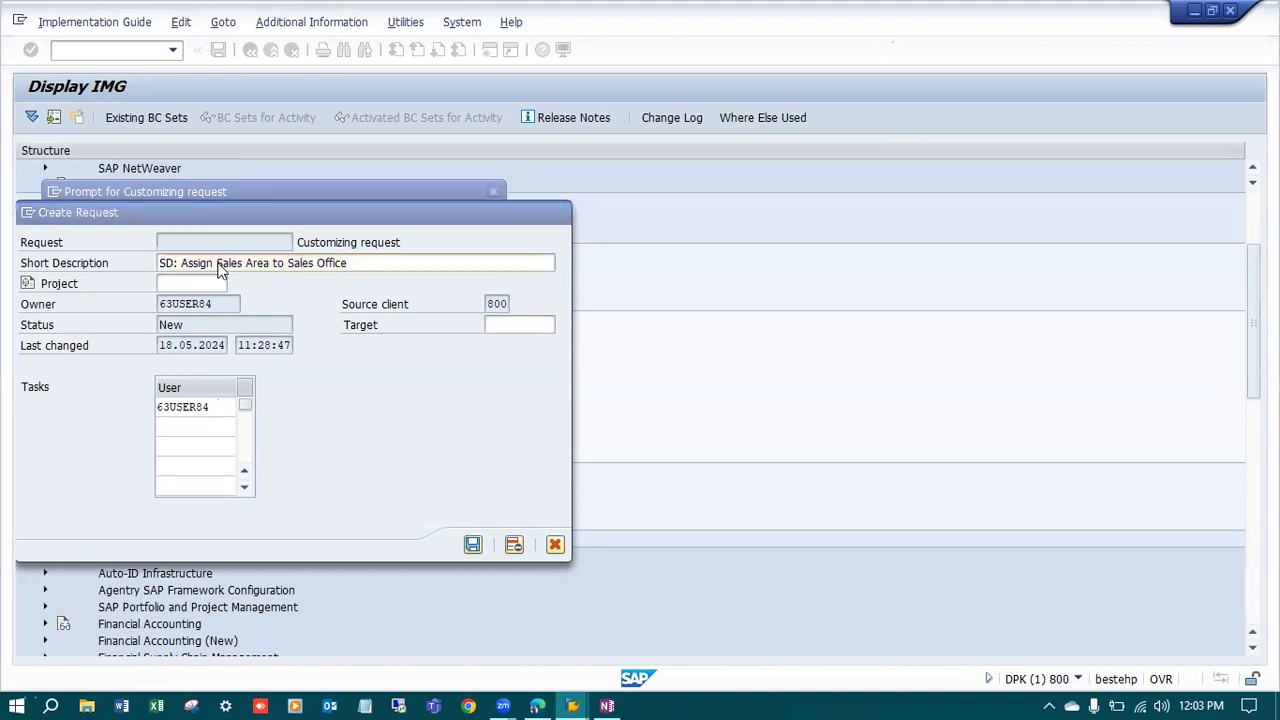
pyautogui.press('Return')
pyautogui.click(276, 318)
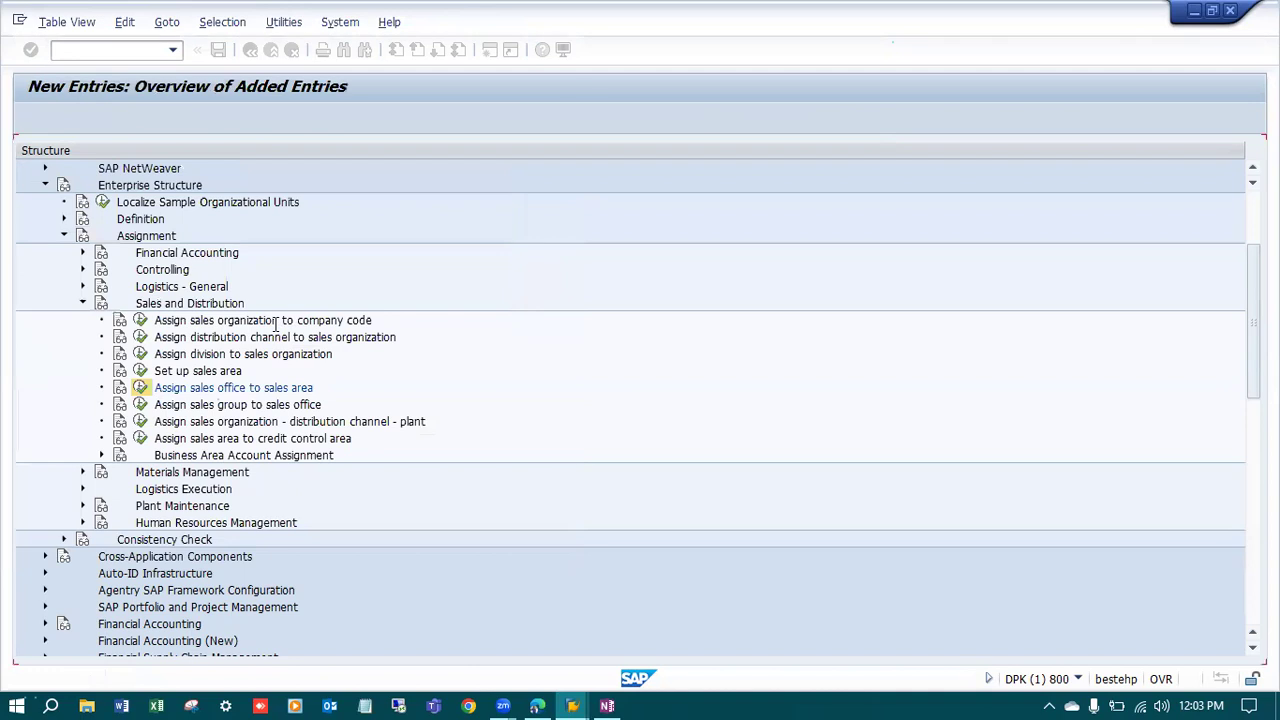
pyautogui.click(250, 50)
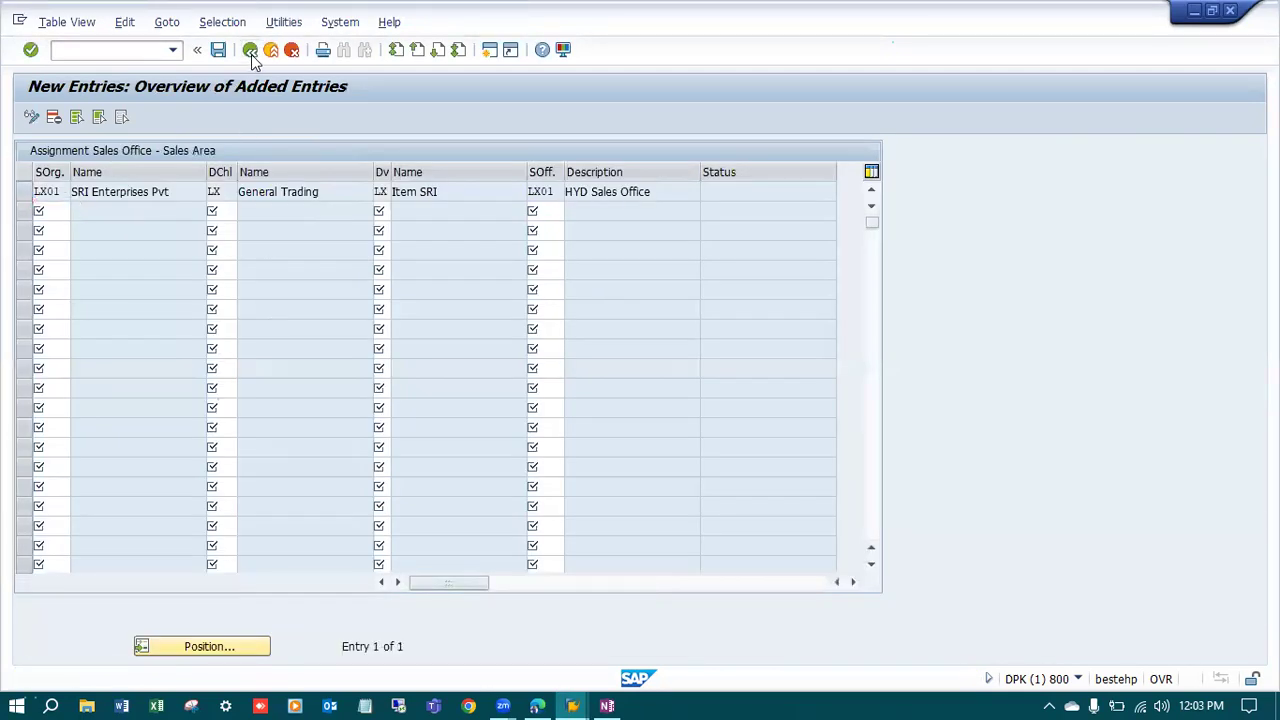
pyautogui.click(250, 50)
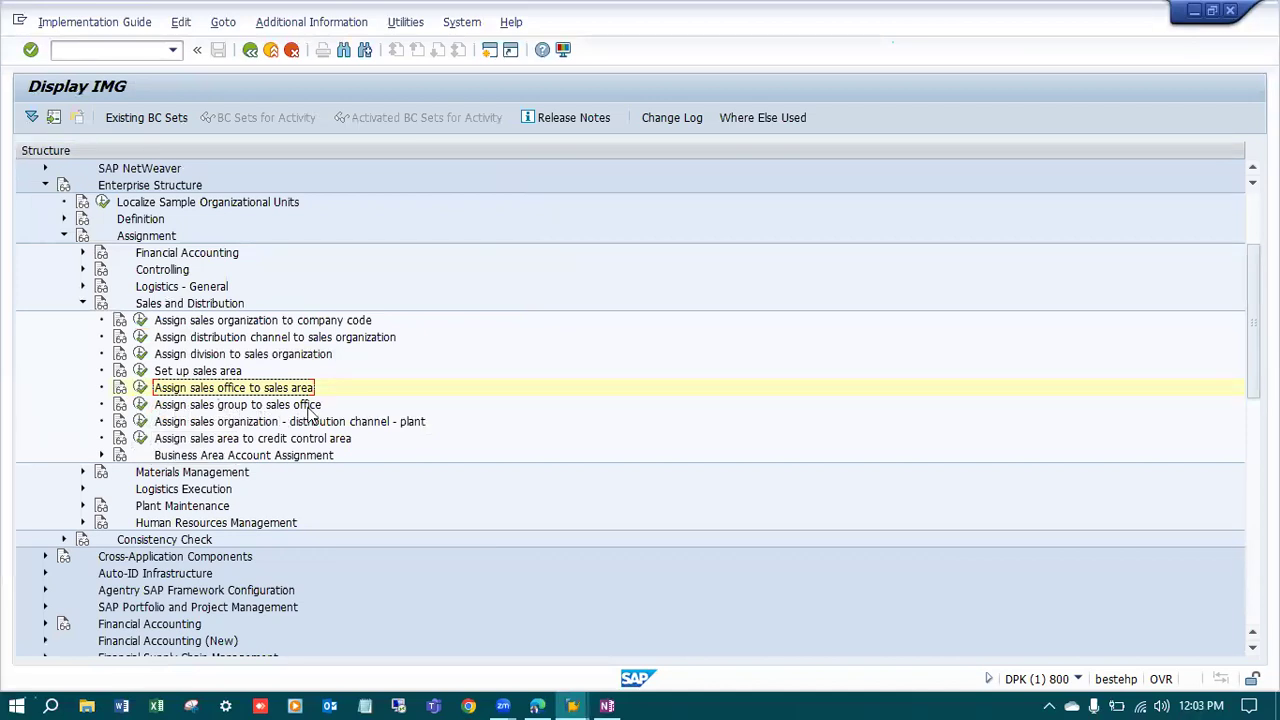
# Open the assignment of sales groups to sales offices and fill a new entry with sales office LX01 and sales group LX1.
pyautogui.click(140, 405)
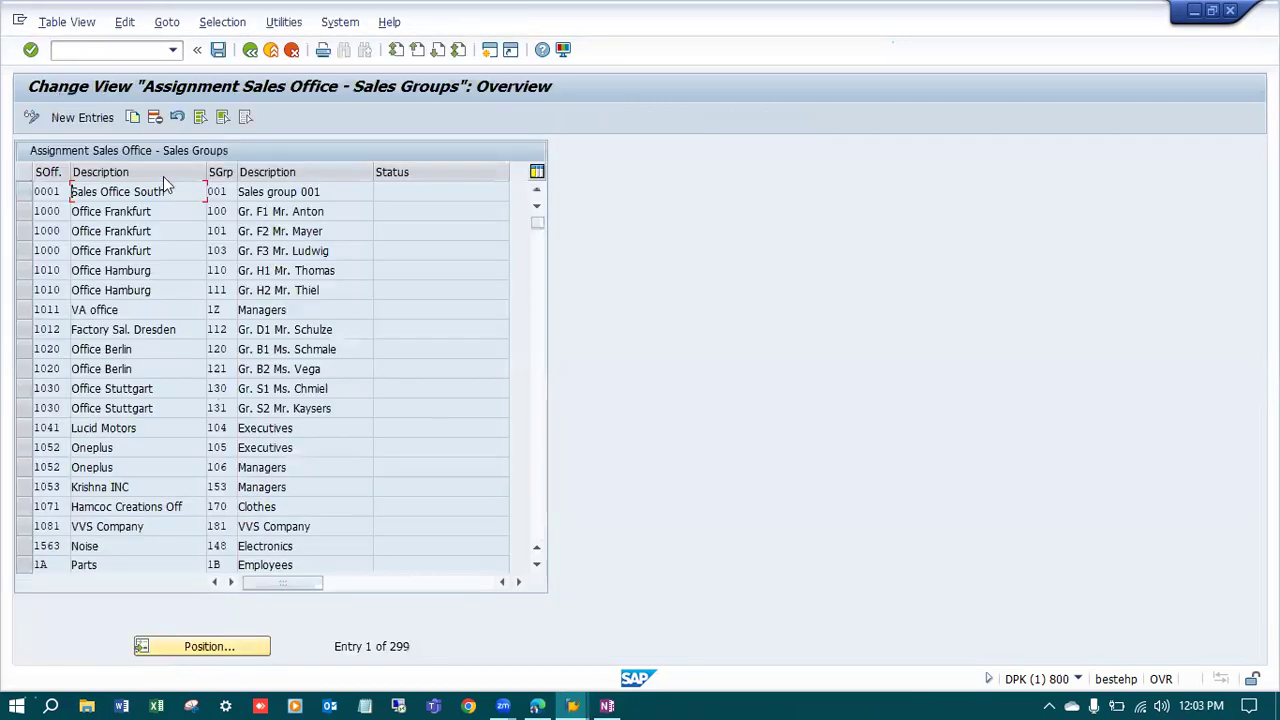
pyautogui.click(90, 118)
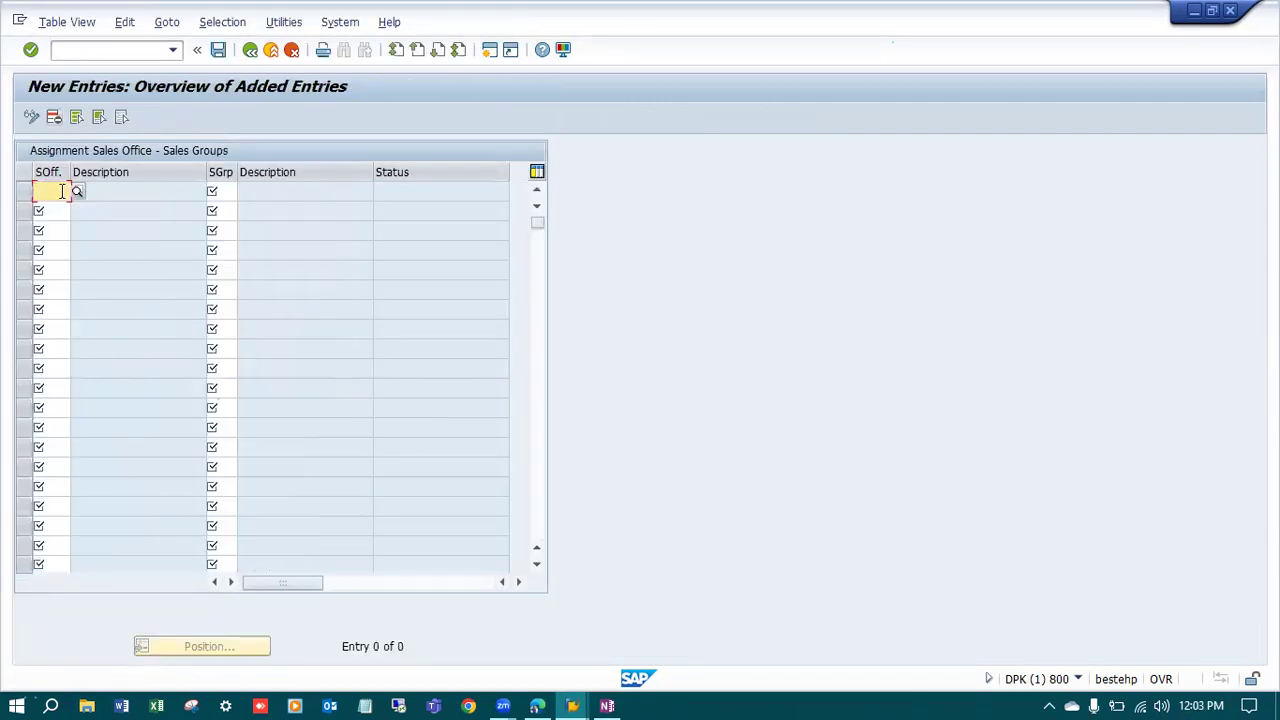
pyautogui.write('LX01')
pyautogui.press('Tab')
pyautogui.write('LX01')
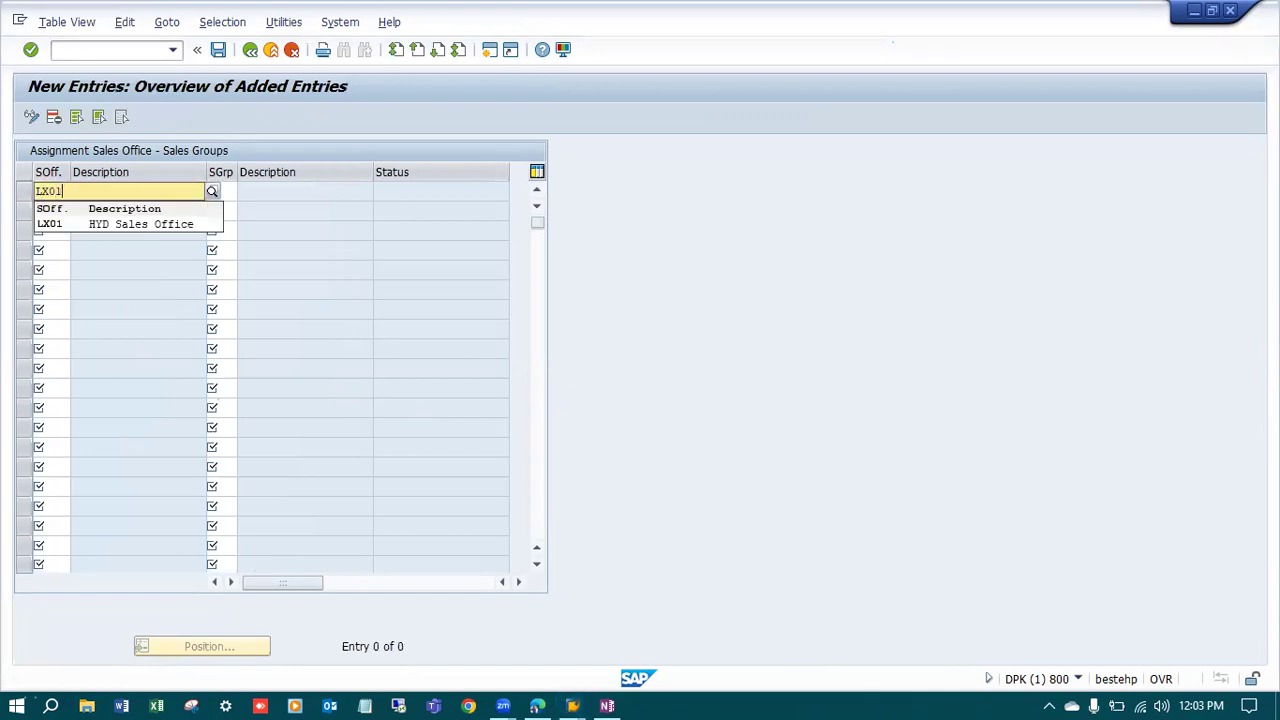
pyautogui.press('Tab')
pyautogui.write('LX')
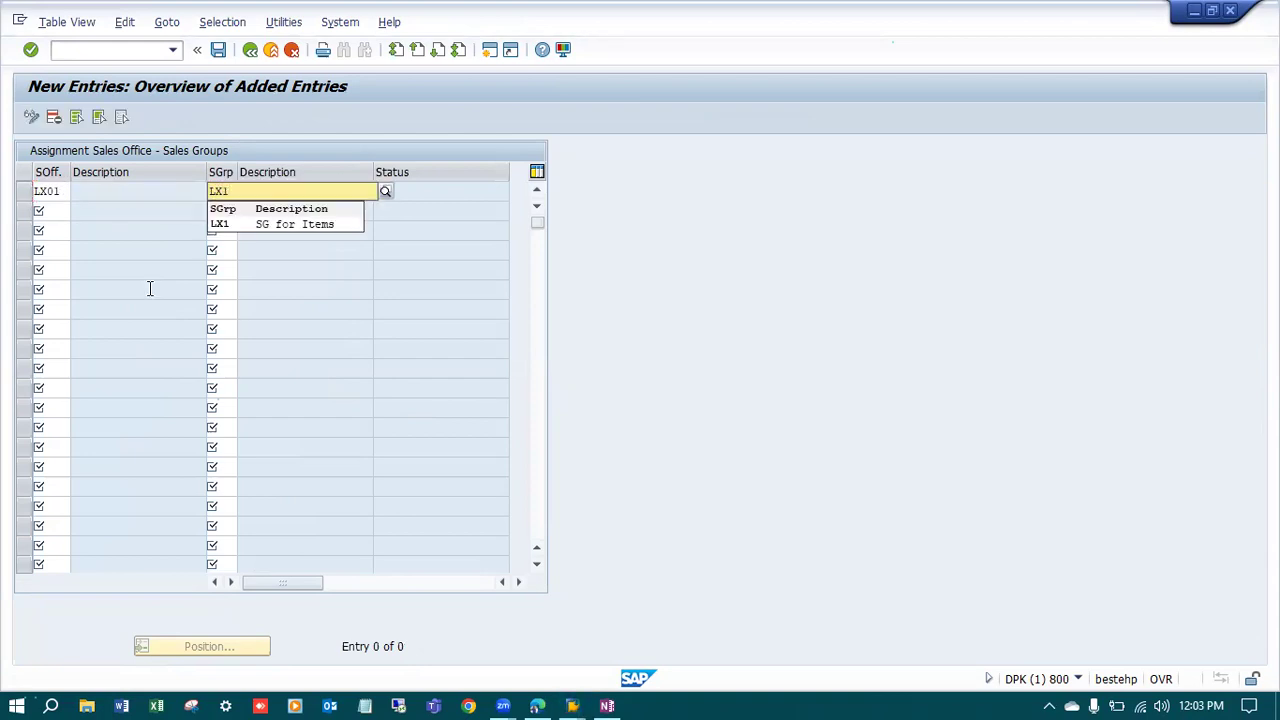
# Switch to OneNote to check and copy the sales group code LX1 in the org units table, then confirm the new entry in SAP.
pyautogui.click(607, 705)
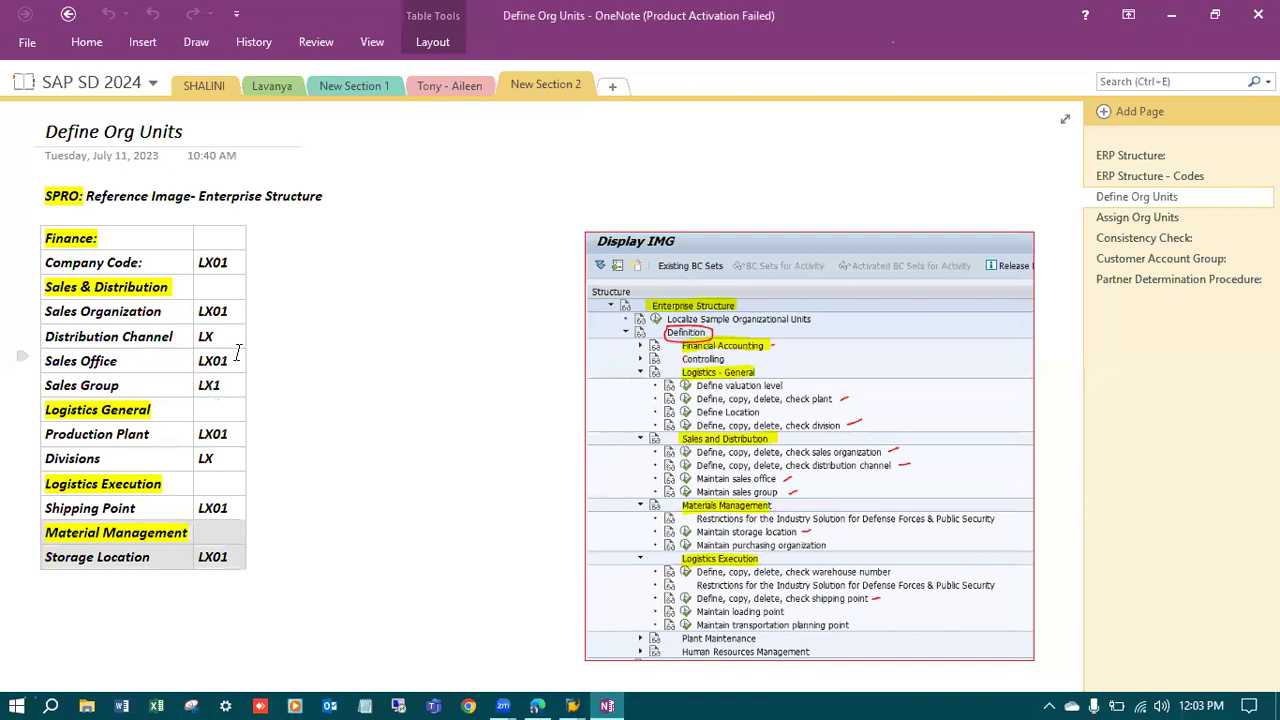
pyautogui.doubleClick(231, 385)
pyautogui.hotkey('ctrl', 'c')
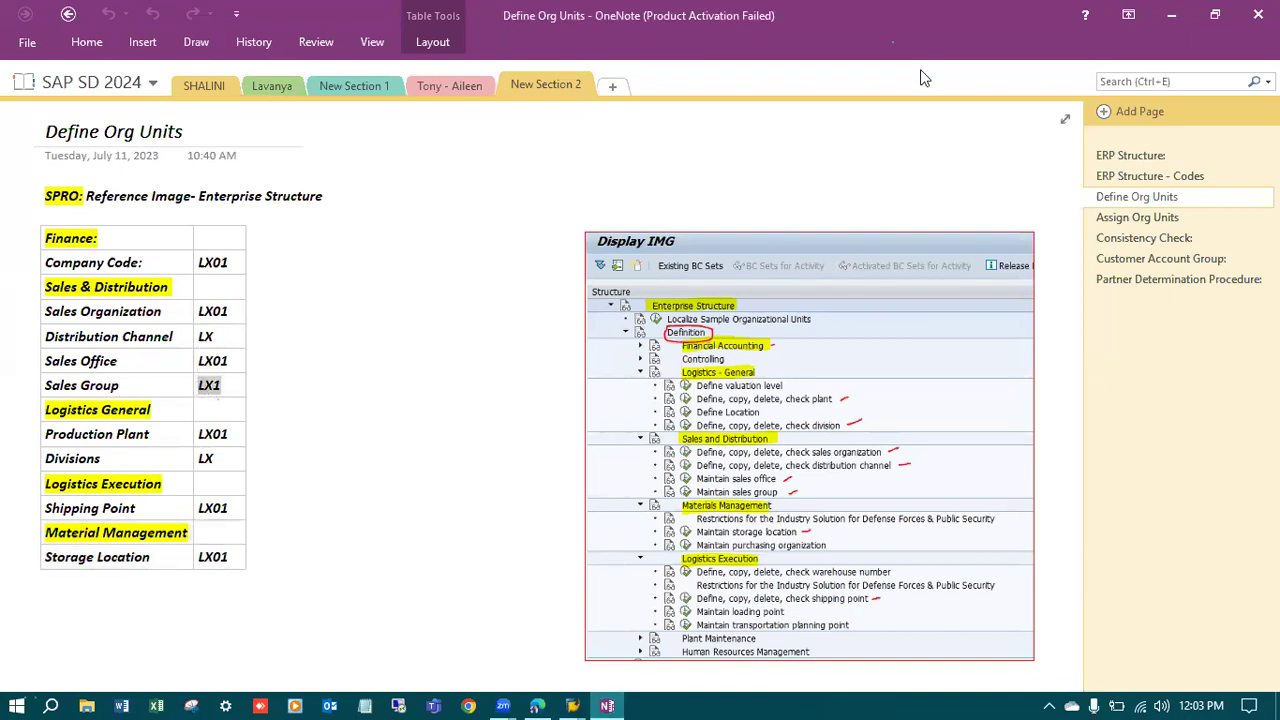
pyautogui.click(1172, 15)
pyautogui.hotkey('ctrl', 'v')
pyautogui.press('Return')
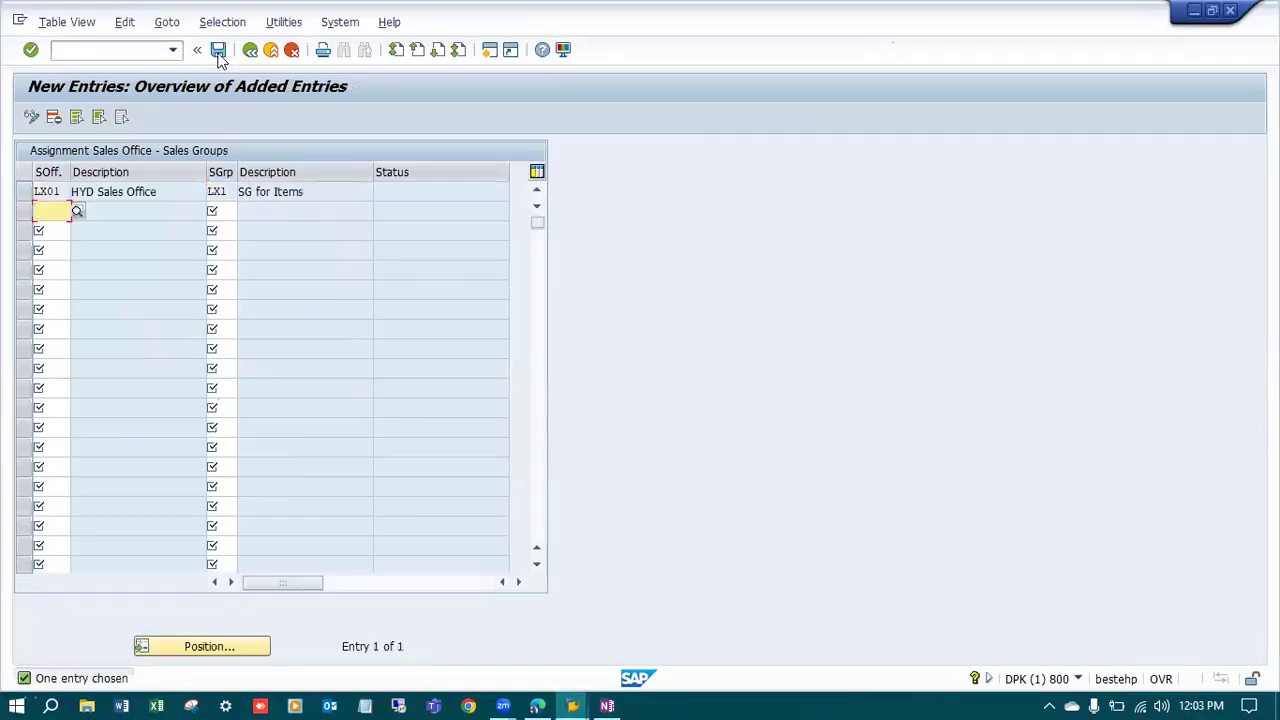
# Save the sales group assignment in a new customizing request with a description beginning "SD: Assign" and return to the IMG structure.
pyautogui.click(218, 49)
pyautogui.click(359, 318)
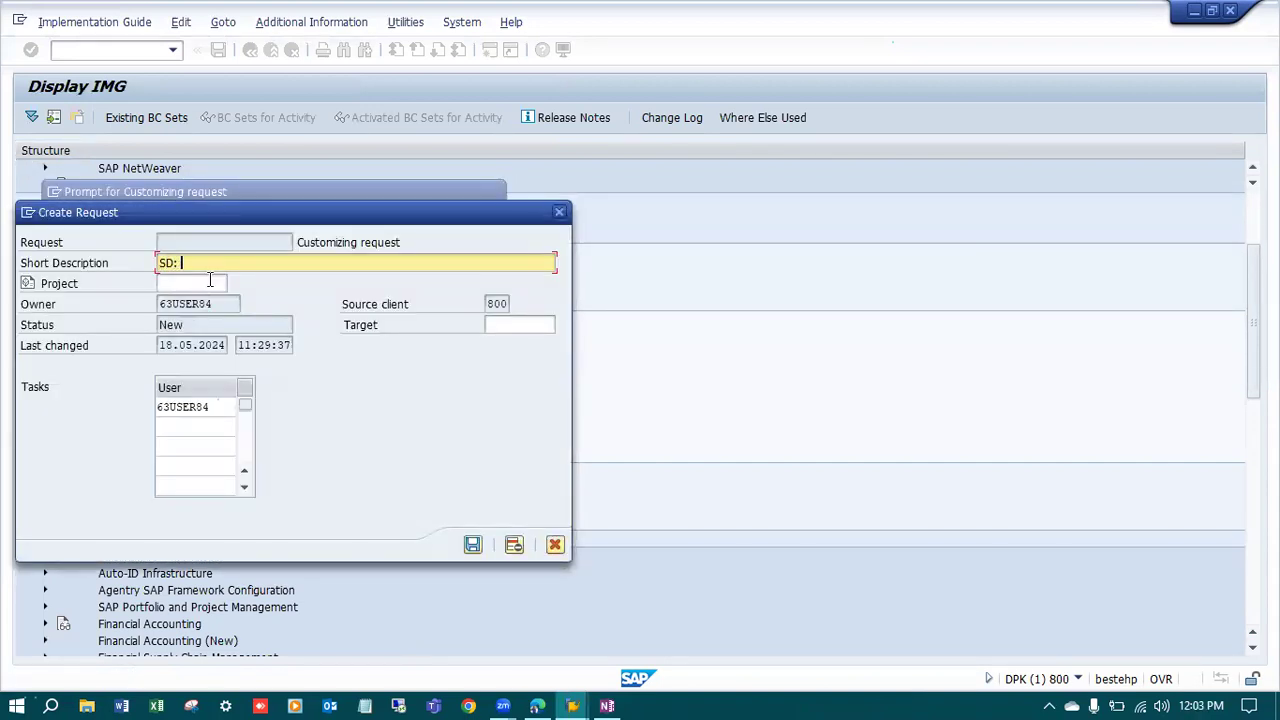
pyautogui.write('SD: Assign')
pyautogui.press('Return')
pyautogui.click(276, 318)
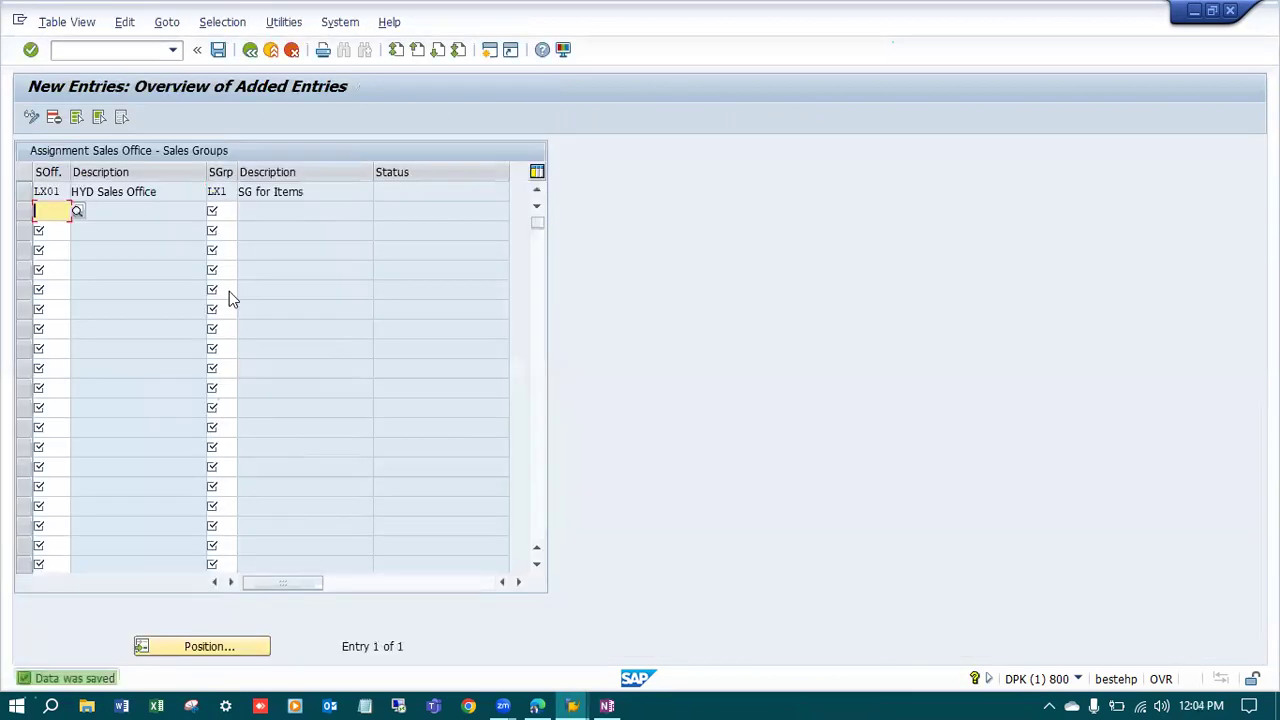
pyautogui.click(250, 50)
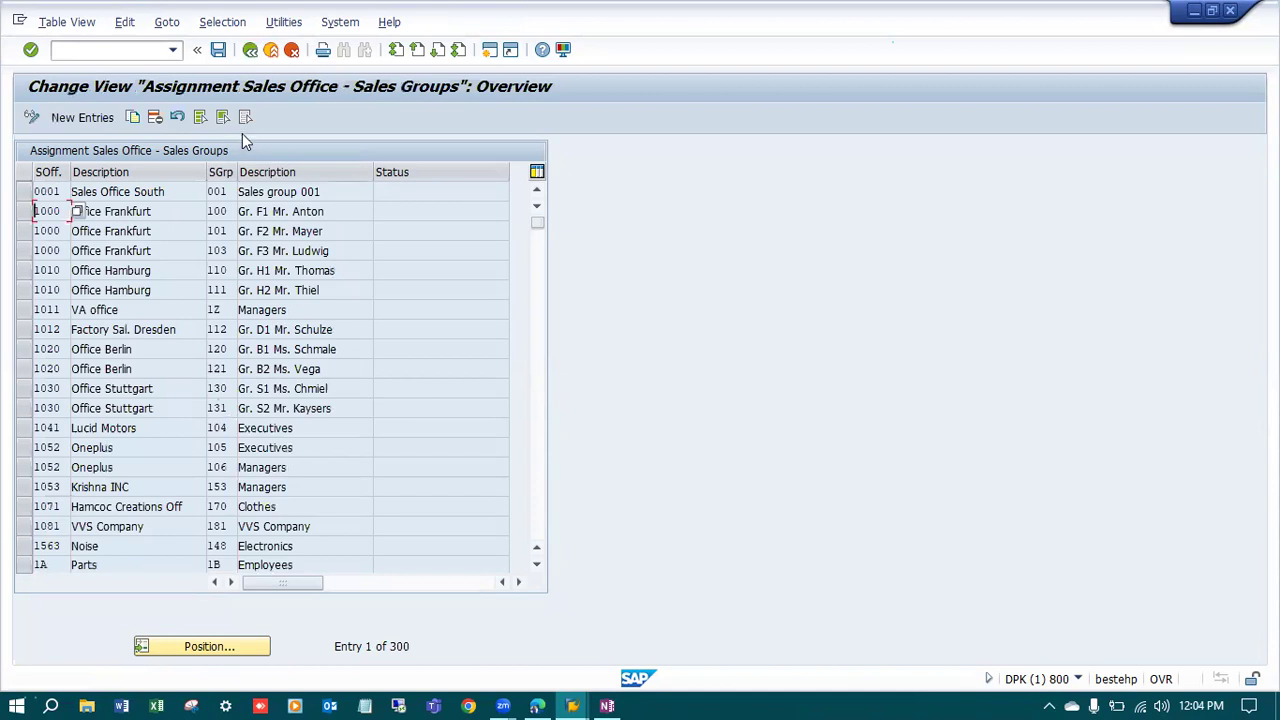
pyautogui.click(250, 50)
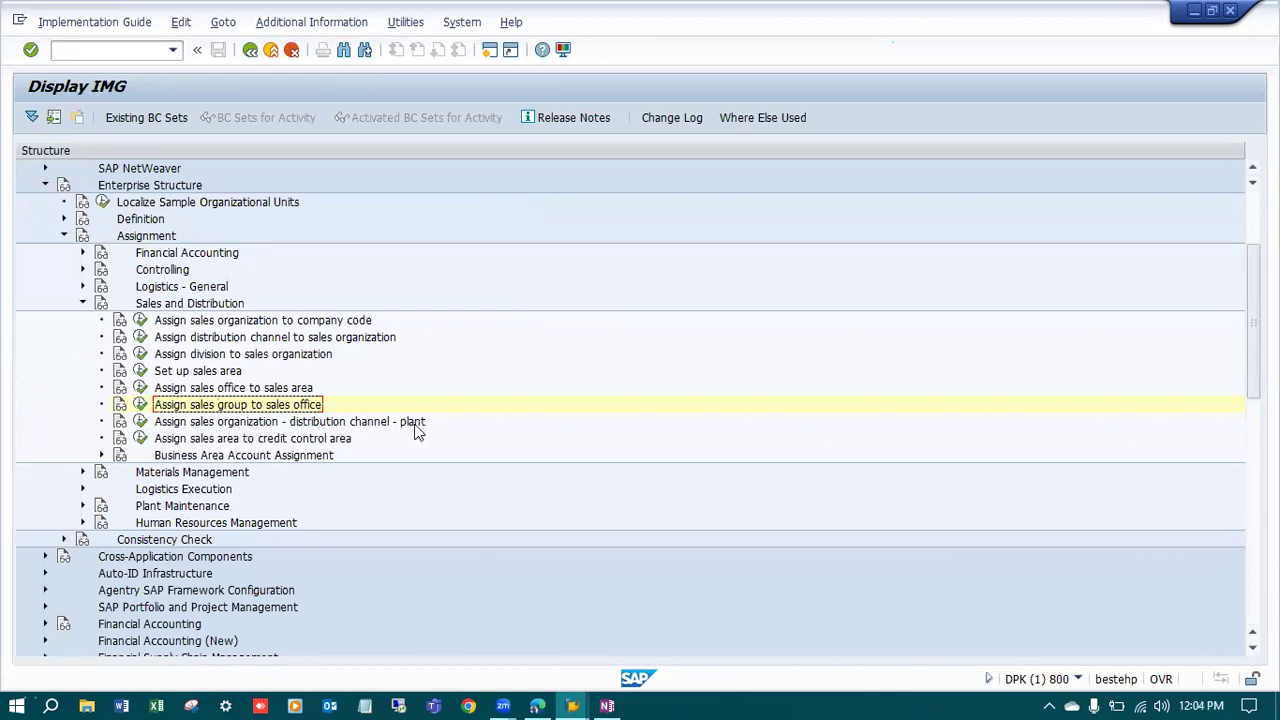
# Open the sales organization - distribution channel - plant assignment and add a new entry with sales organization LX01, distribution channel LX and plant LX01.
pyautogui.click(140, 421)
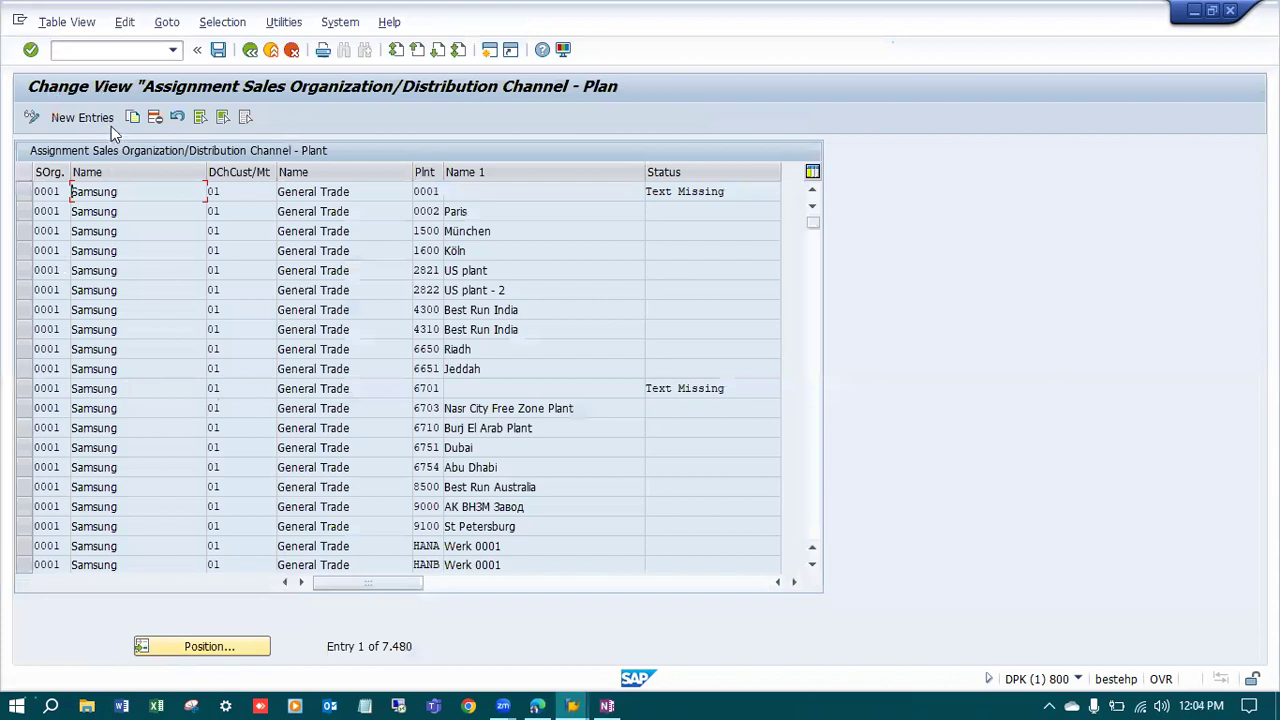
pyautogui.click(105, 118)
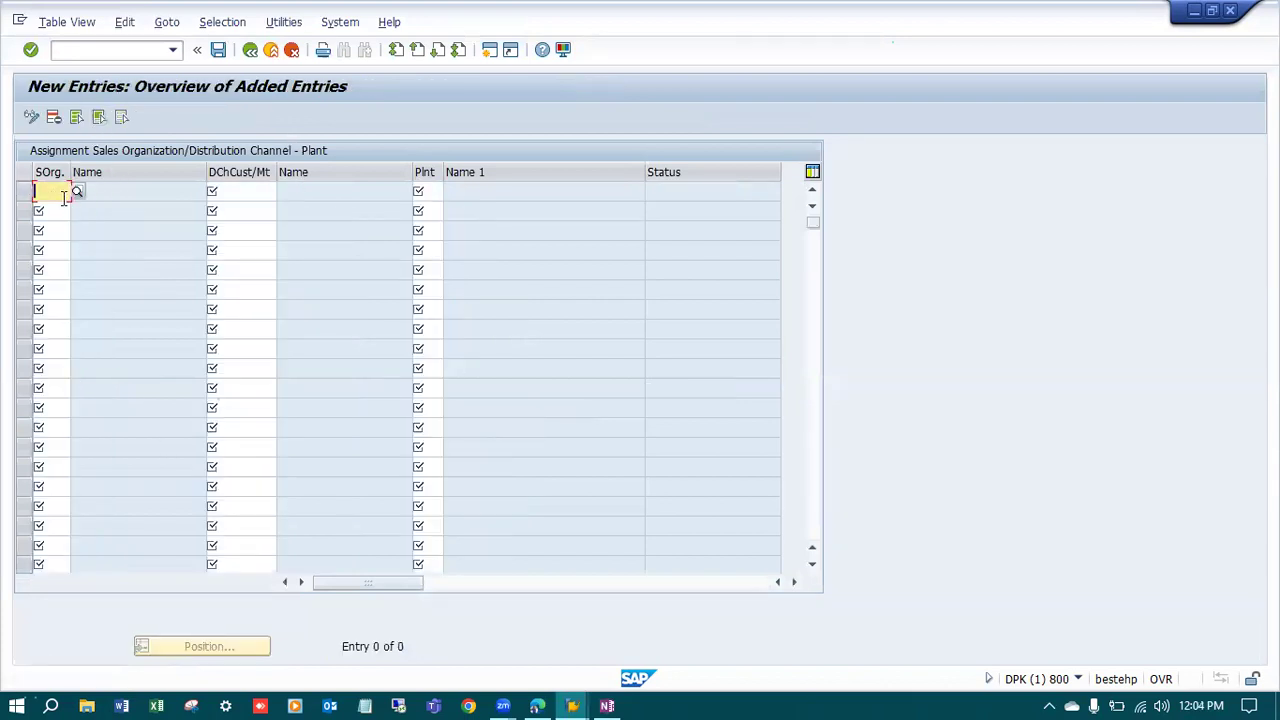
pyautogui.write('1X01')
pyautogui.press('Tab')
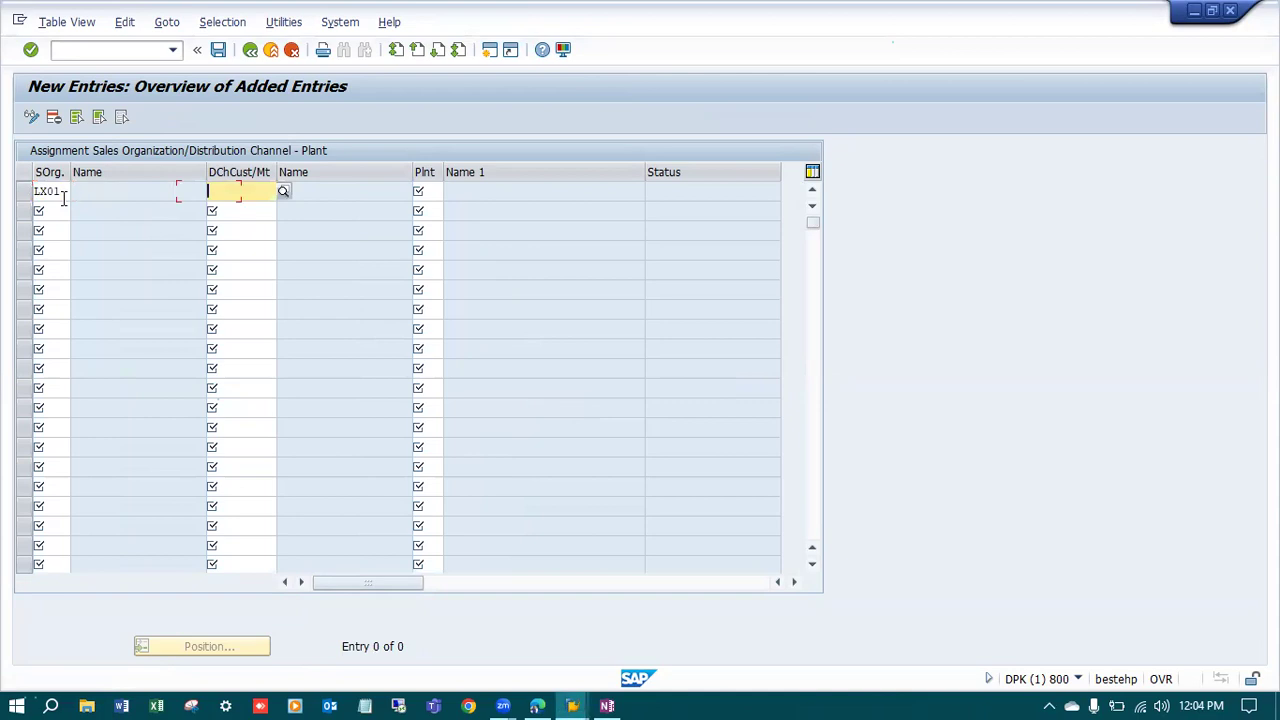
pyautogui.write('1')
pyautogui.click(432, 191)
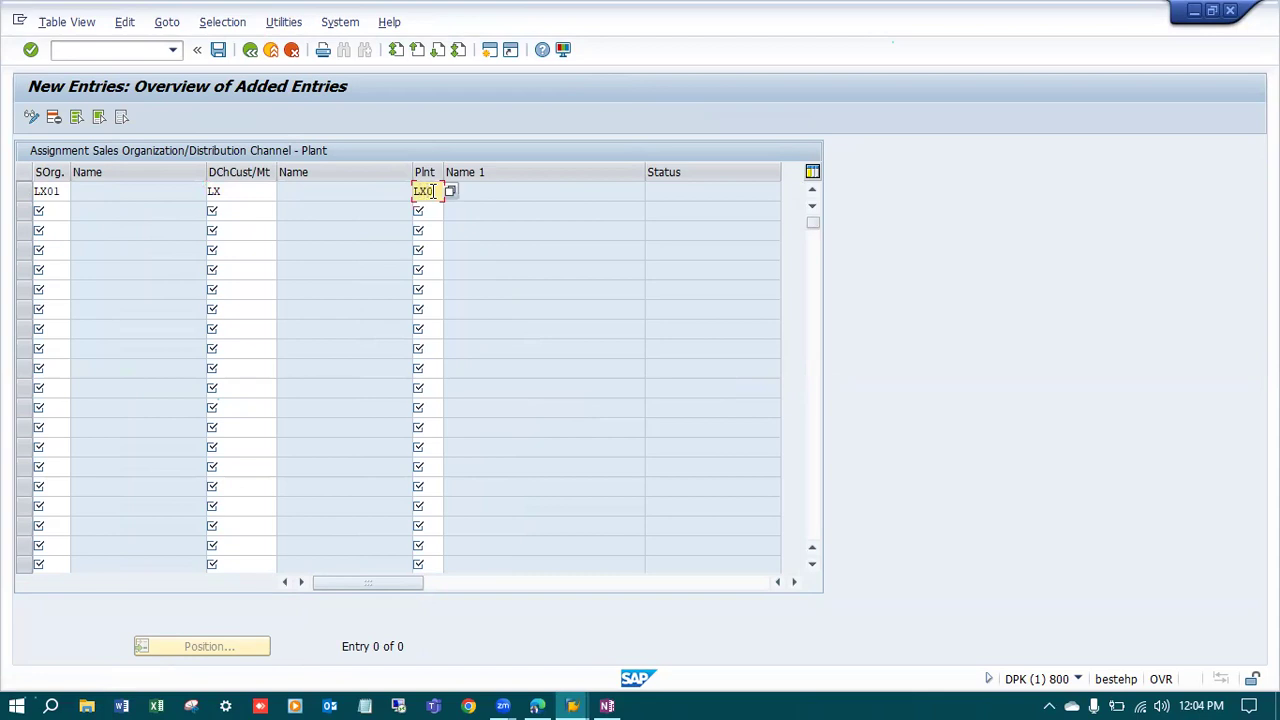
pyautogui.press('Return')
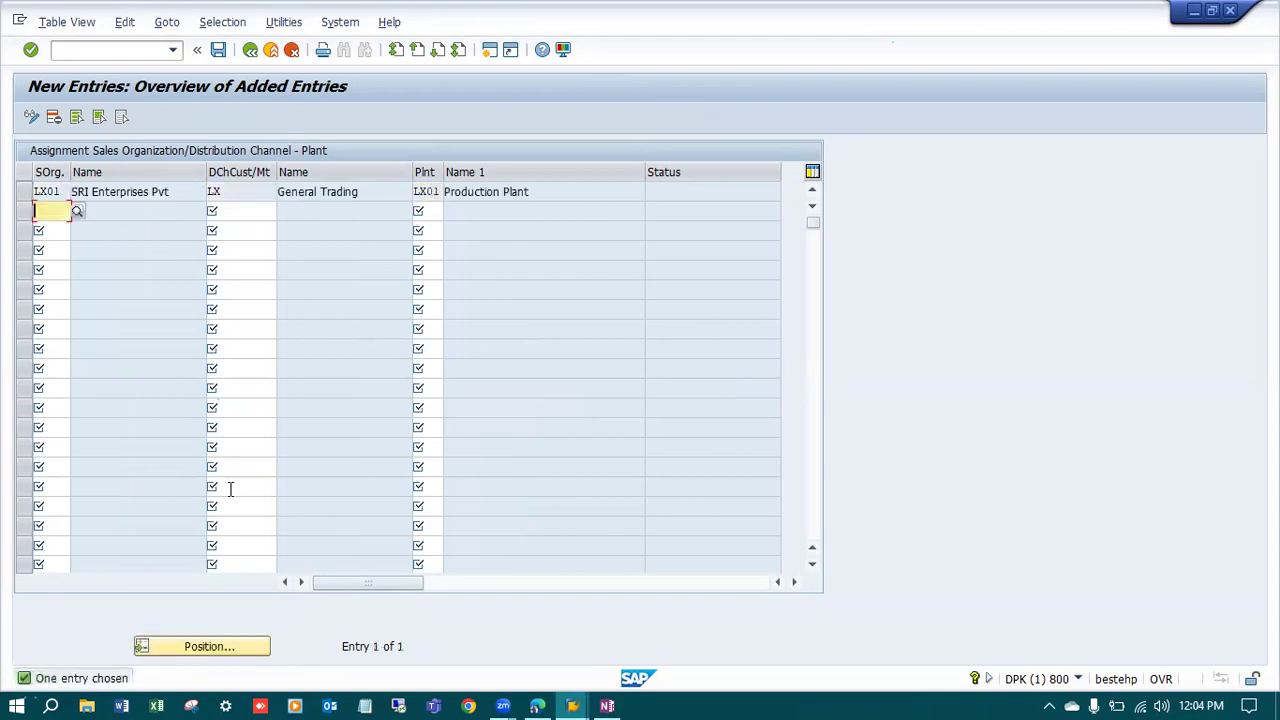
# Save the plant assignment in a new customizing request described "SD: Assign Sales Org + Dist Ch + Plant" and return to the IMG structure.
pyautogui.click(217, 52)
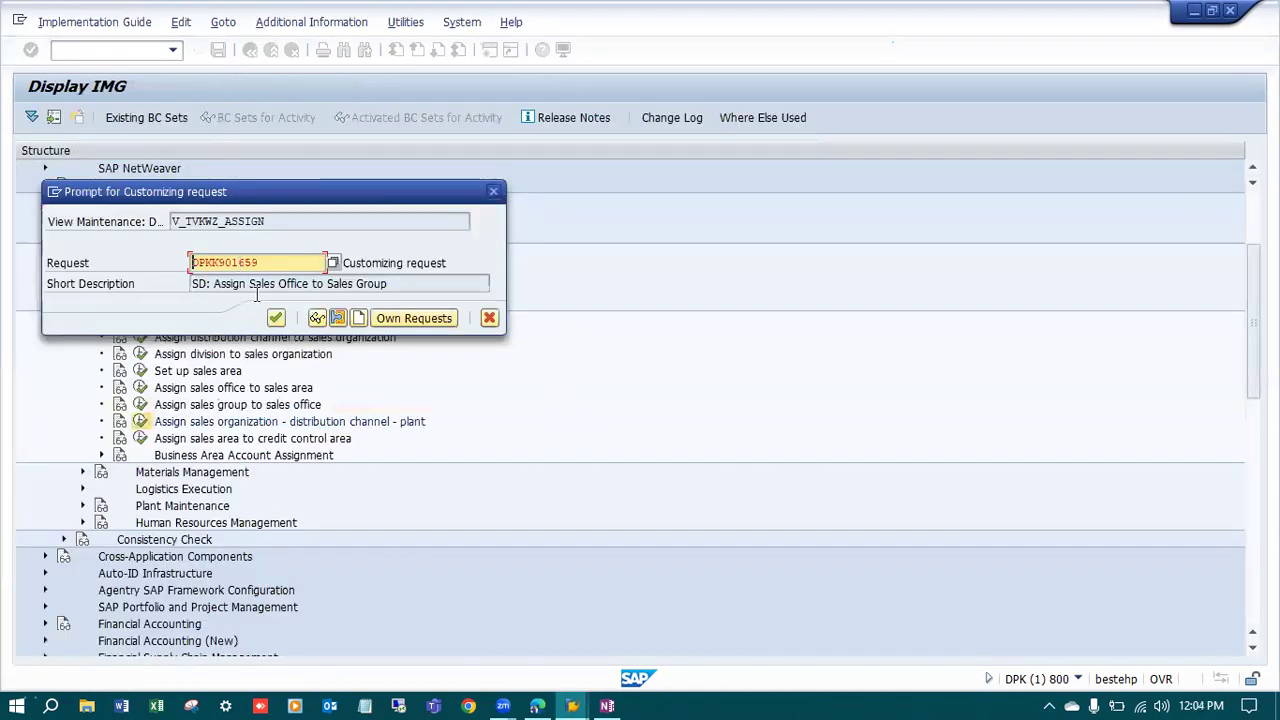
pyautogui.click(358, 318)
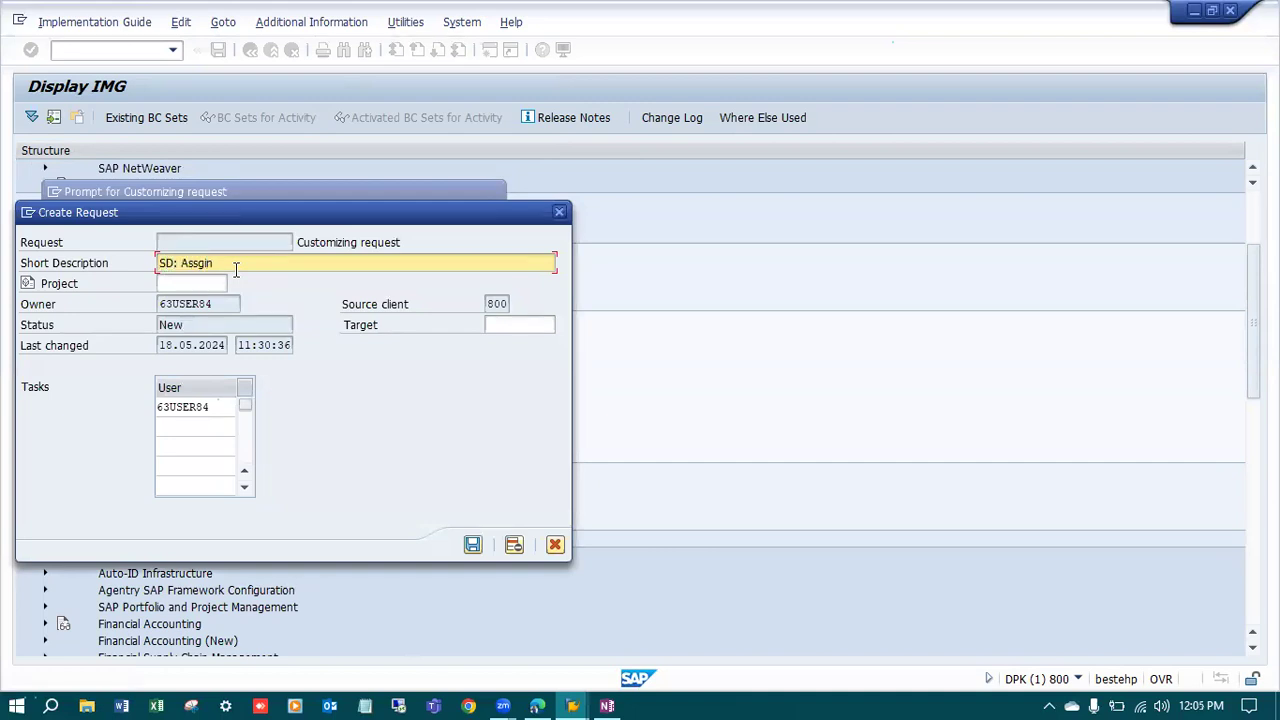
pyautogui.write('SD: Assign Sales')
pyautogui.moveTo(366, 230); pyautogui.dragTo(689, 235)
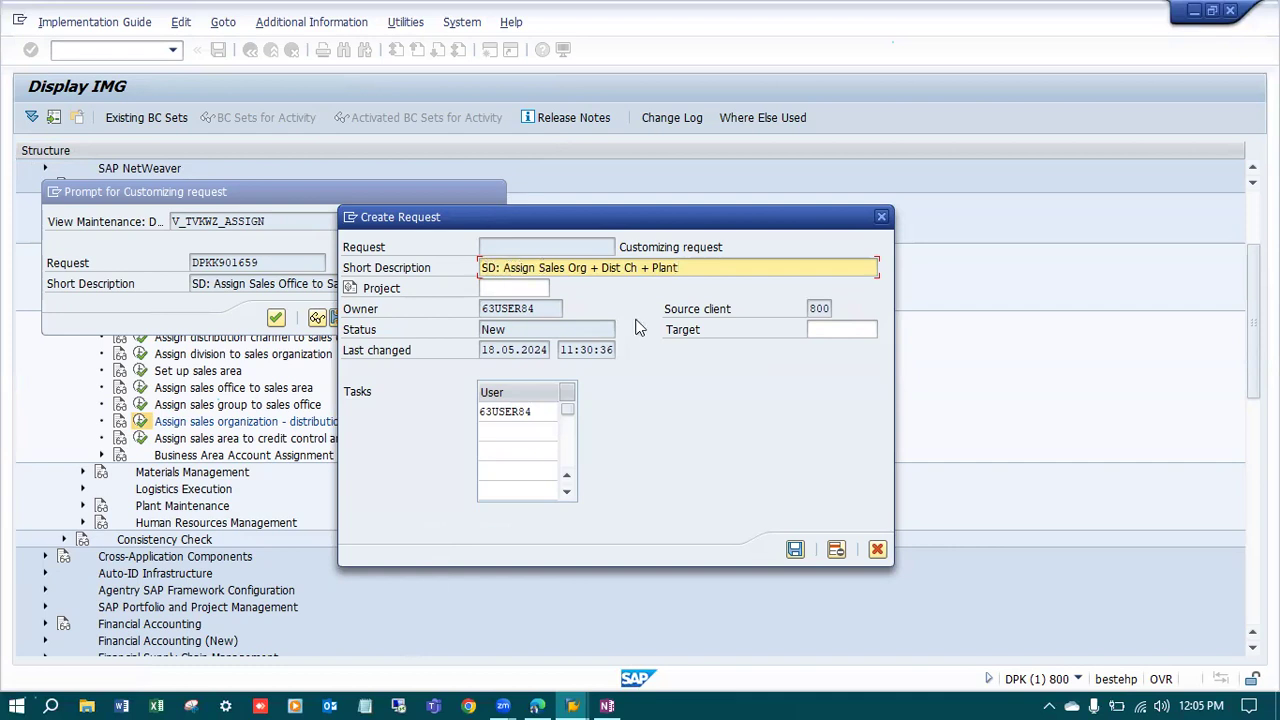
pyautogui.press('Return')
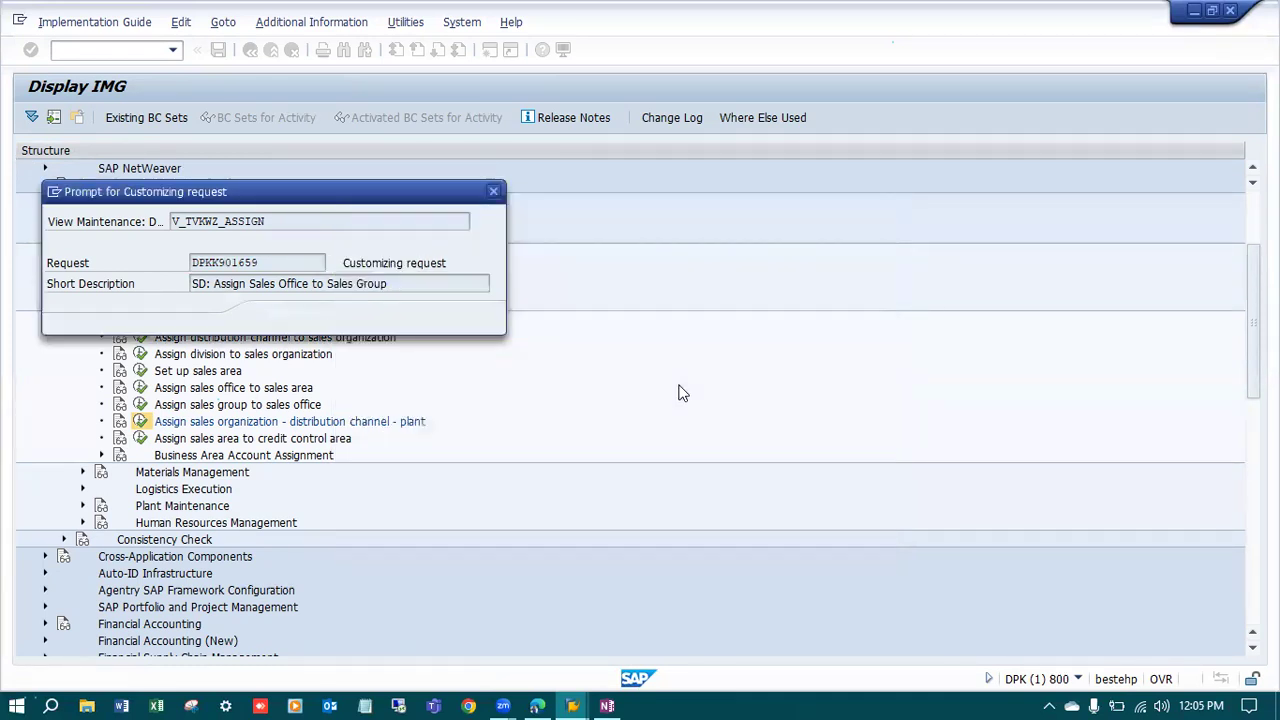
pyautogui.click(277, 318)
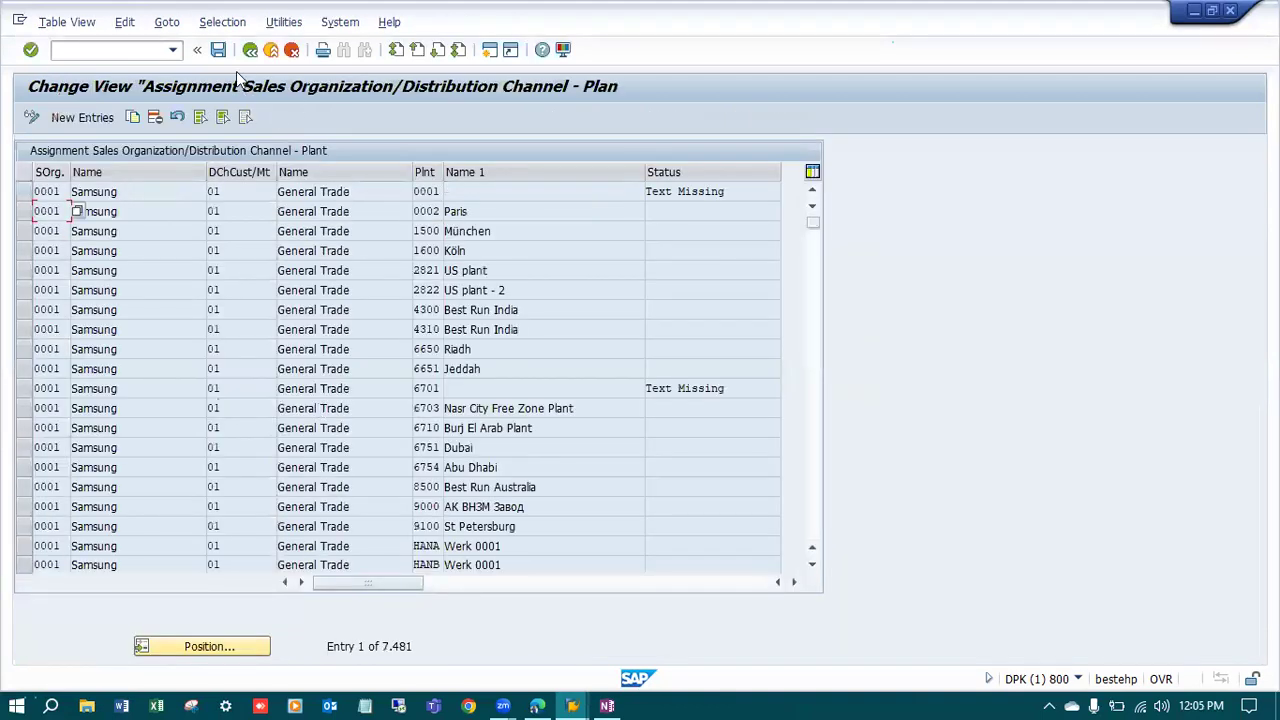
pyautogui.click(250, 49)
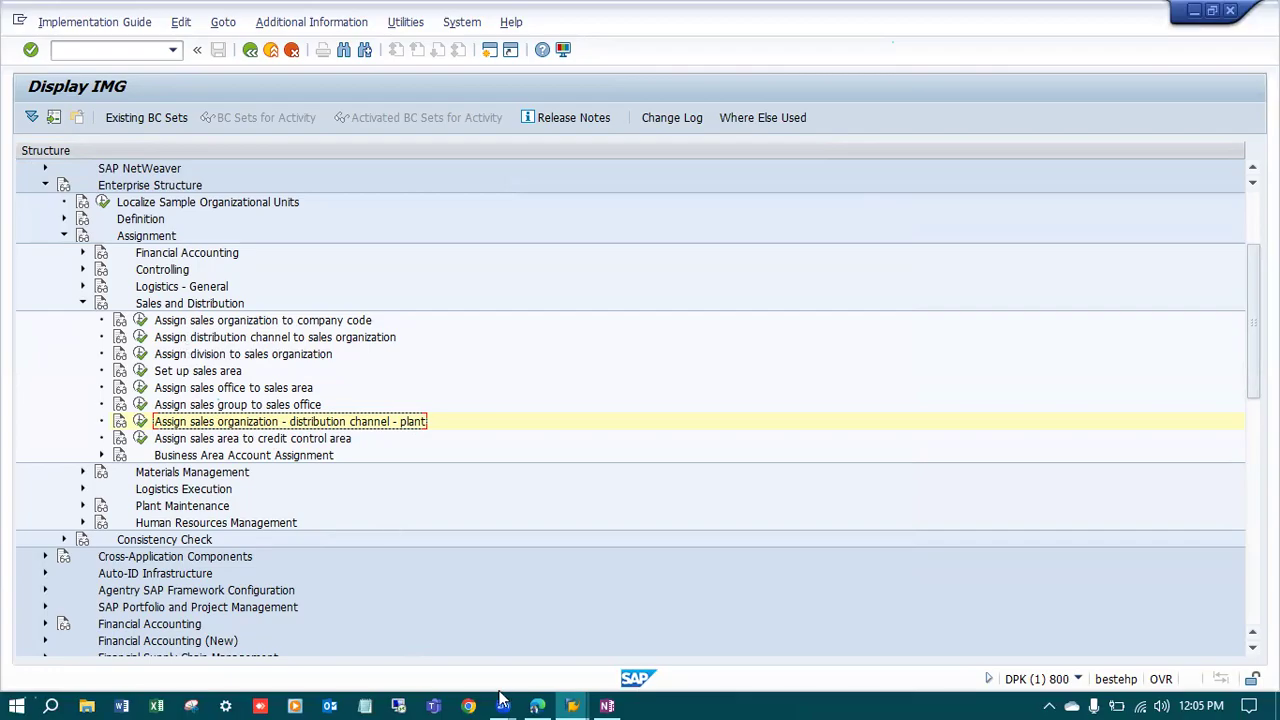
# Switch to OneNote to review the diagram on the ERP Structure page, then return to SAP.
pyautogui.click(607, 706)
pyautogui.click(1136, 160)
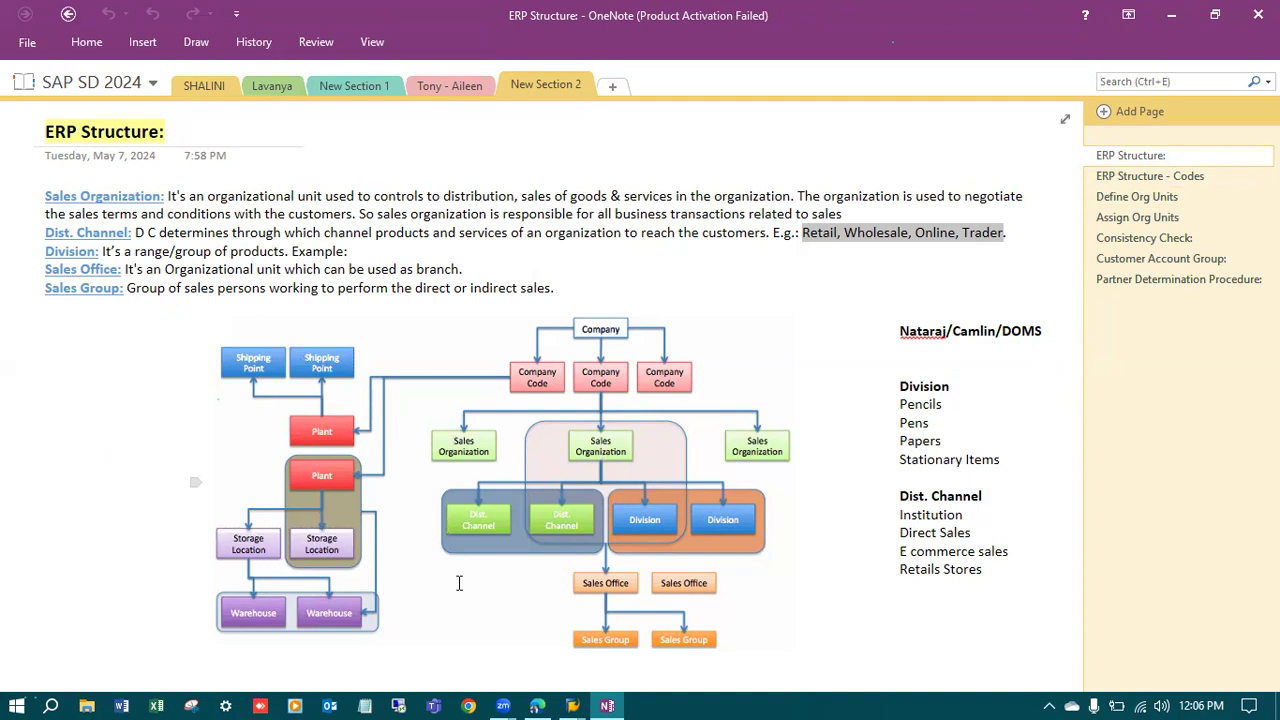
pyautogui.click(574, 704)
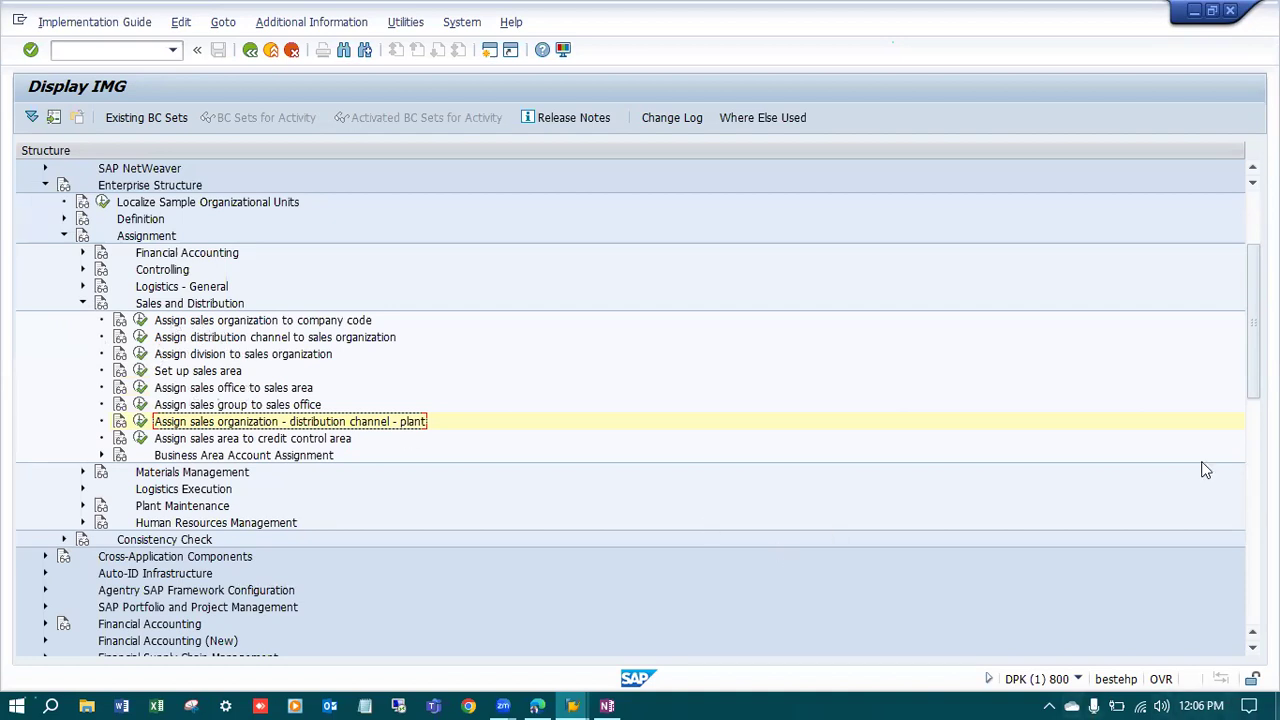
# Check the ERP Structure diagram in OneNote, then open SAP's Logistics - General plant assignment and add an entry for company code LX01 and plant LX01.
pyautogui.click(83, 286)
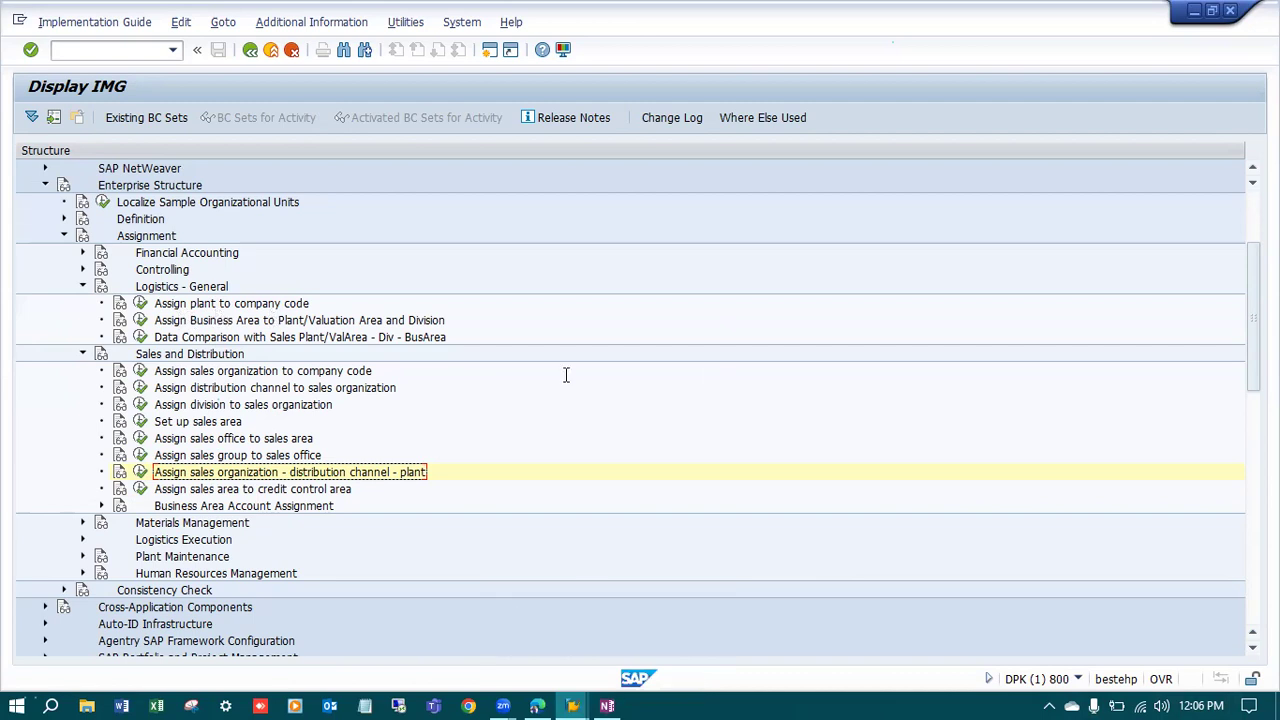
pyautogui.hotkey('alt', 'Tab')
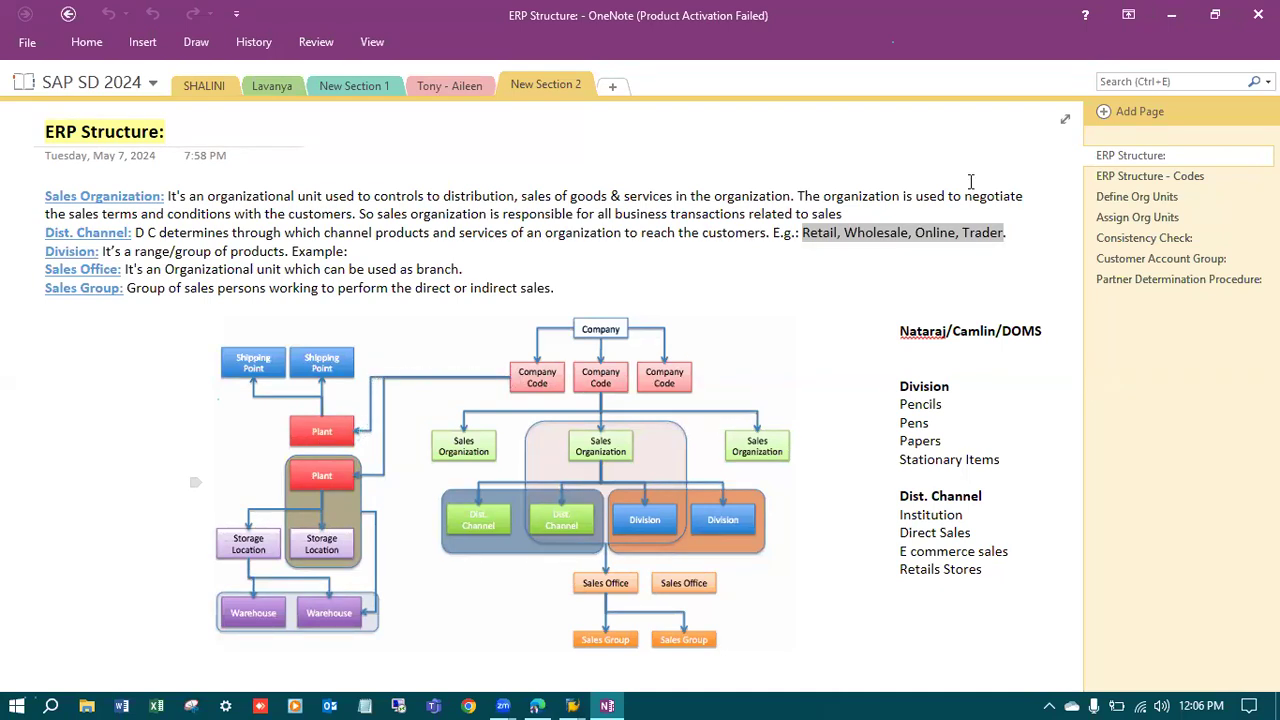
pyautogui.click(1168, 16)
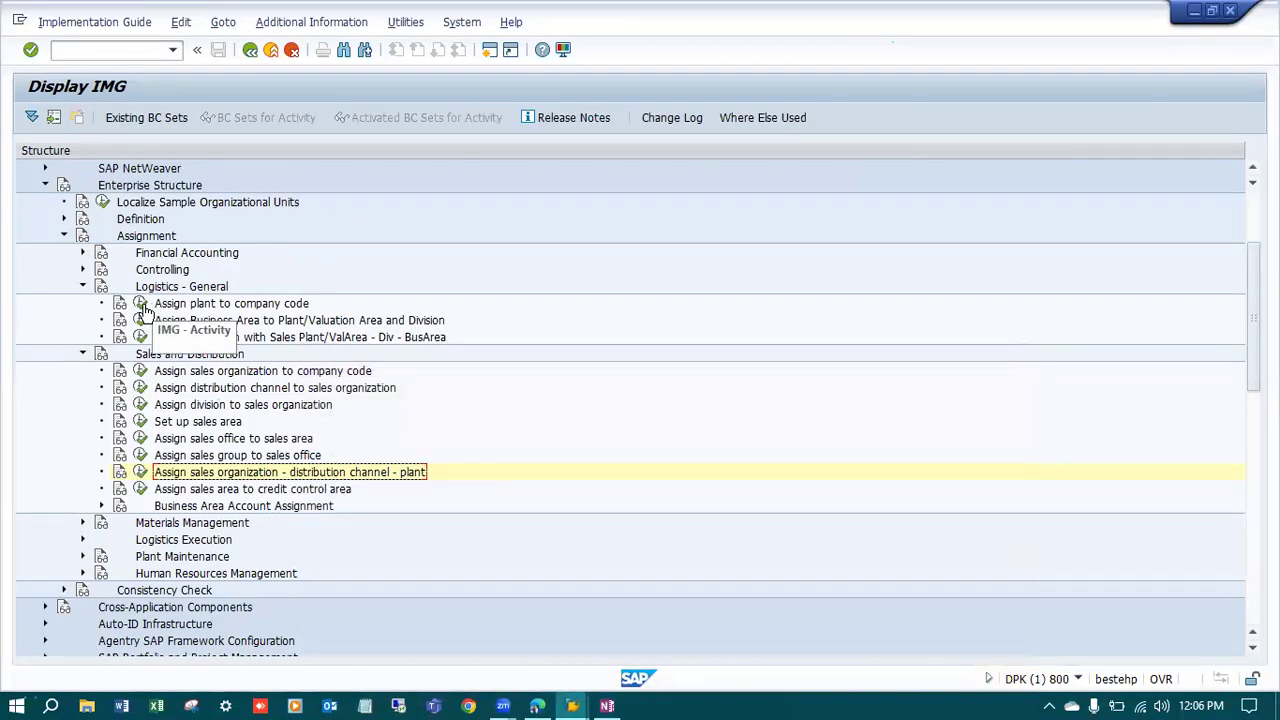
pyautogui.click(142, 305)
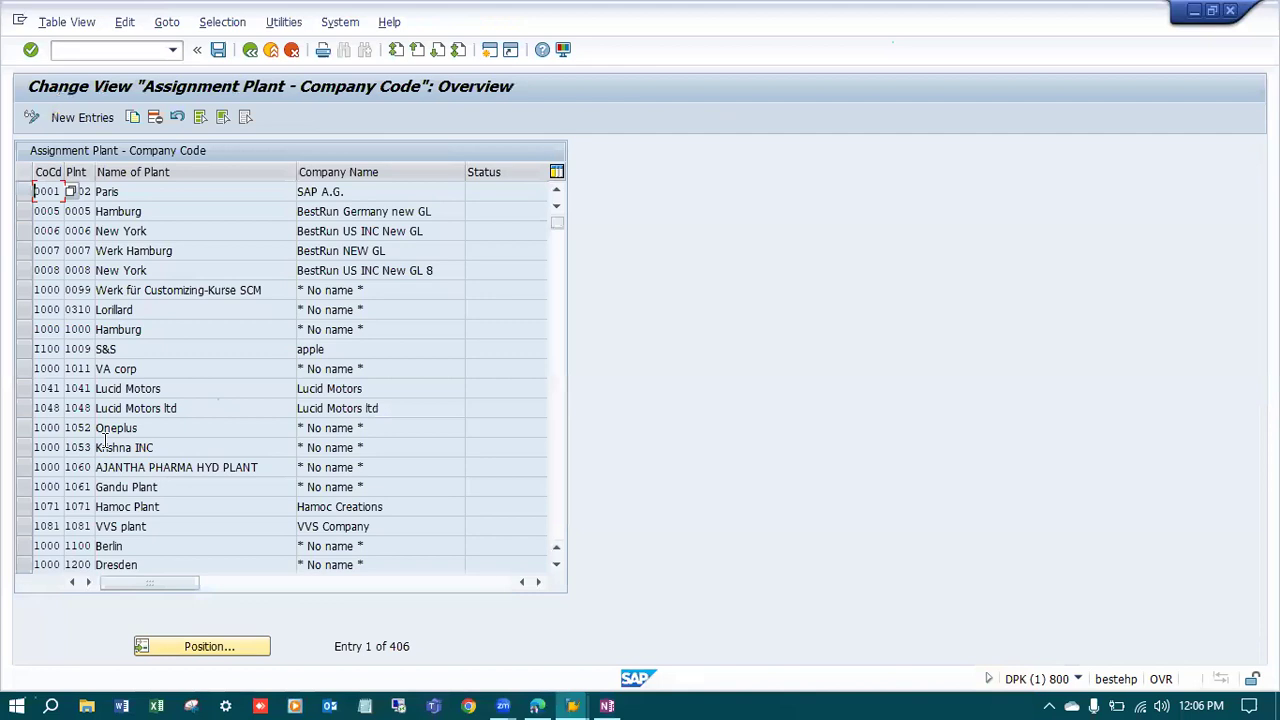
pyautogui.click(90, 118)
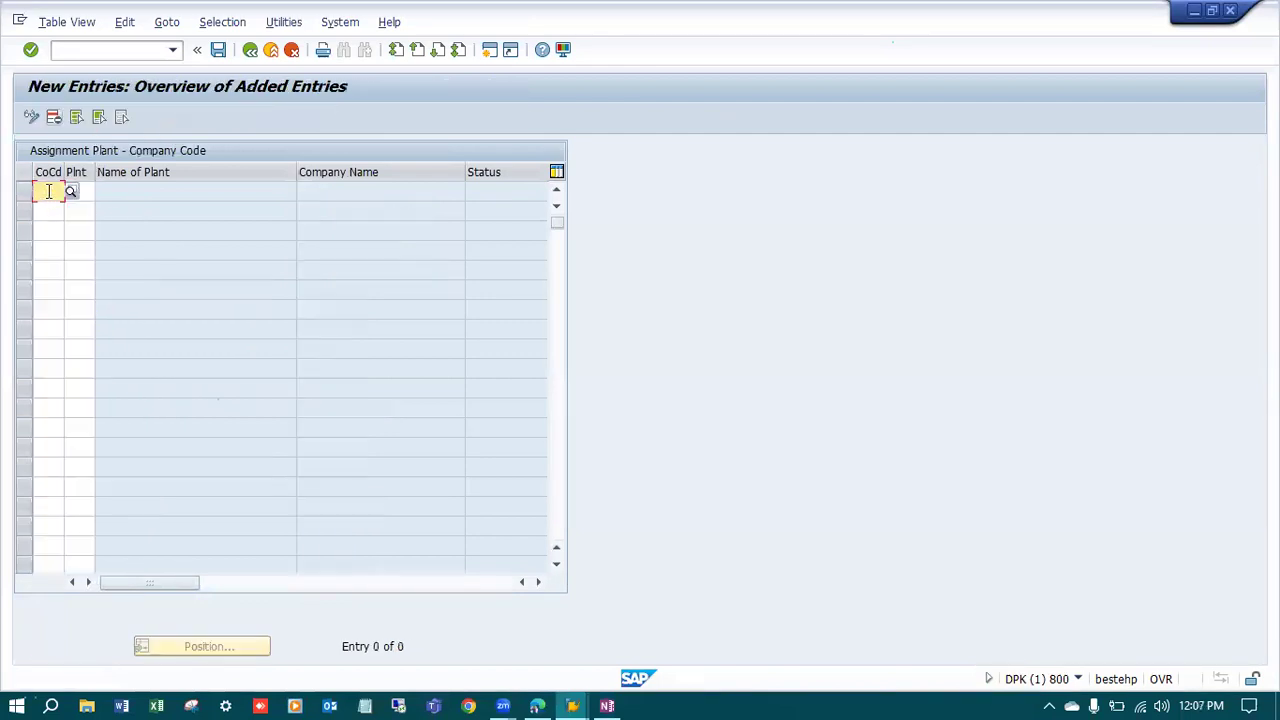
pyautogui.write('LX01')
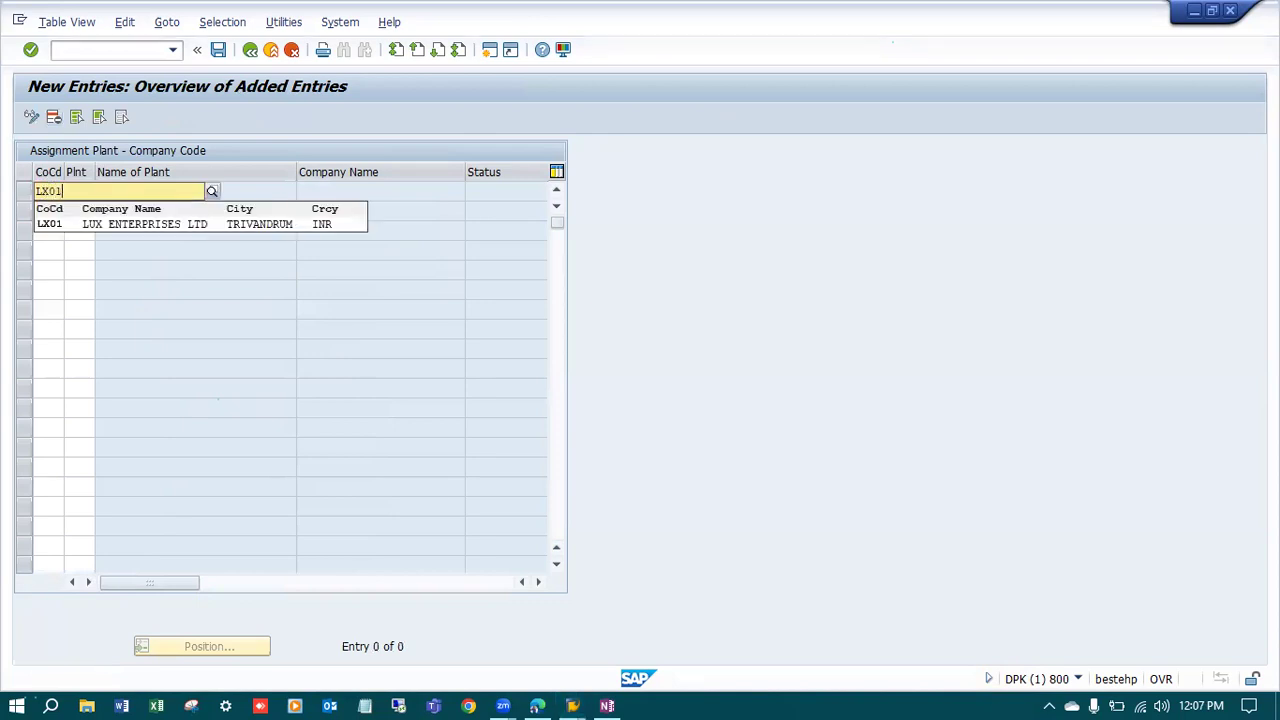
pyautogui.press('Tab')
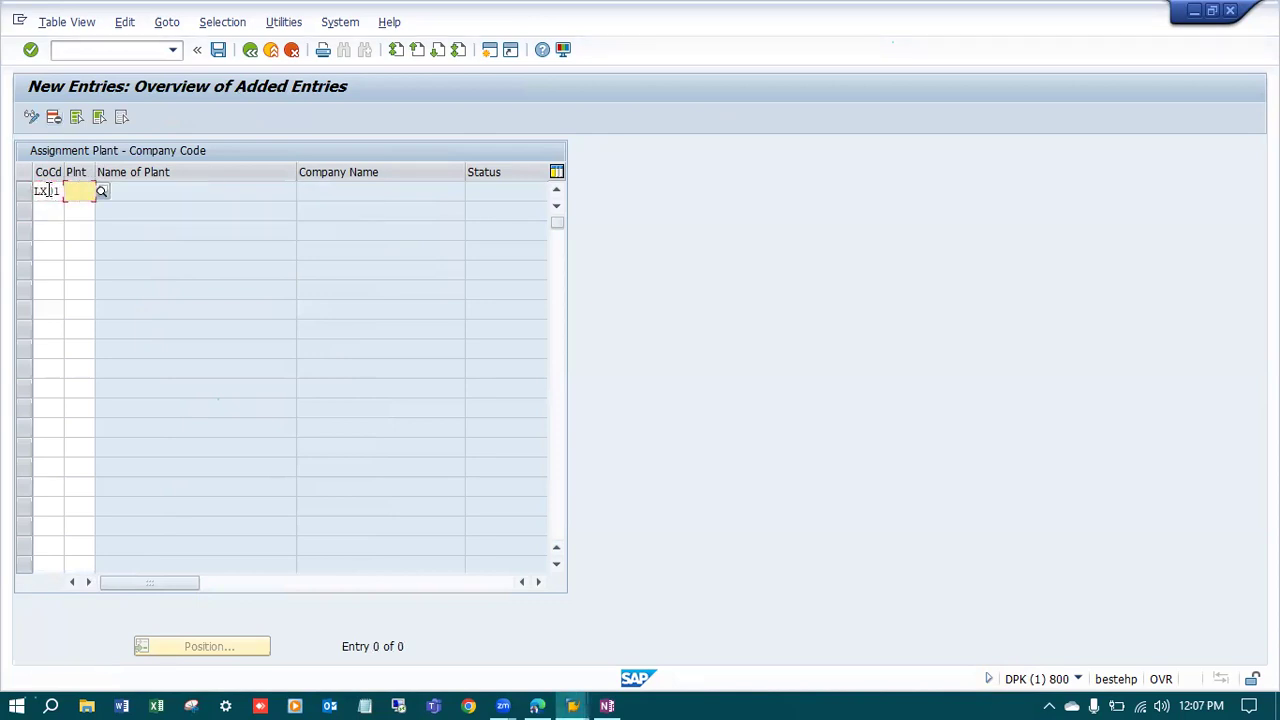
pyautogui.write('LX01')
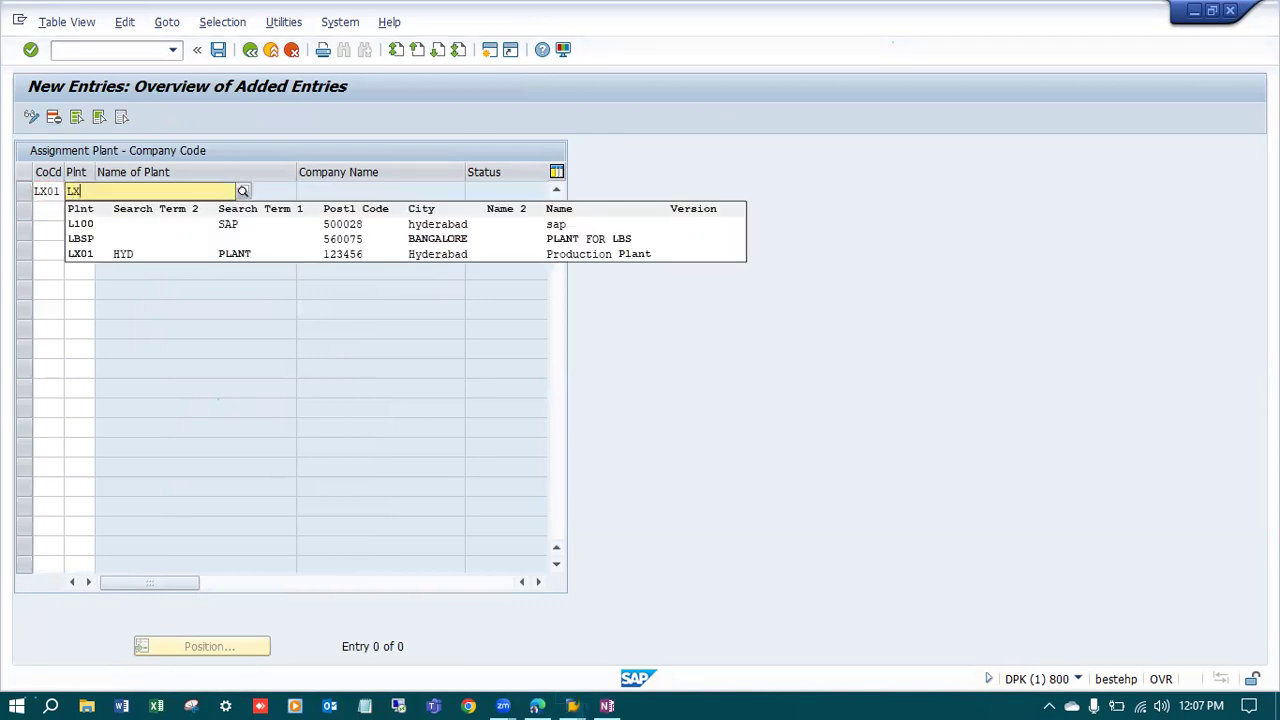
pyautogui.press('Return')
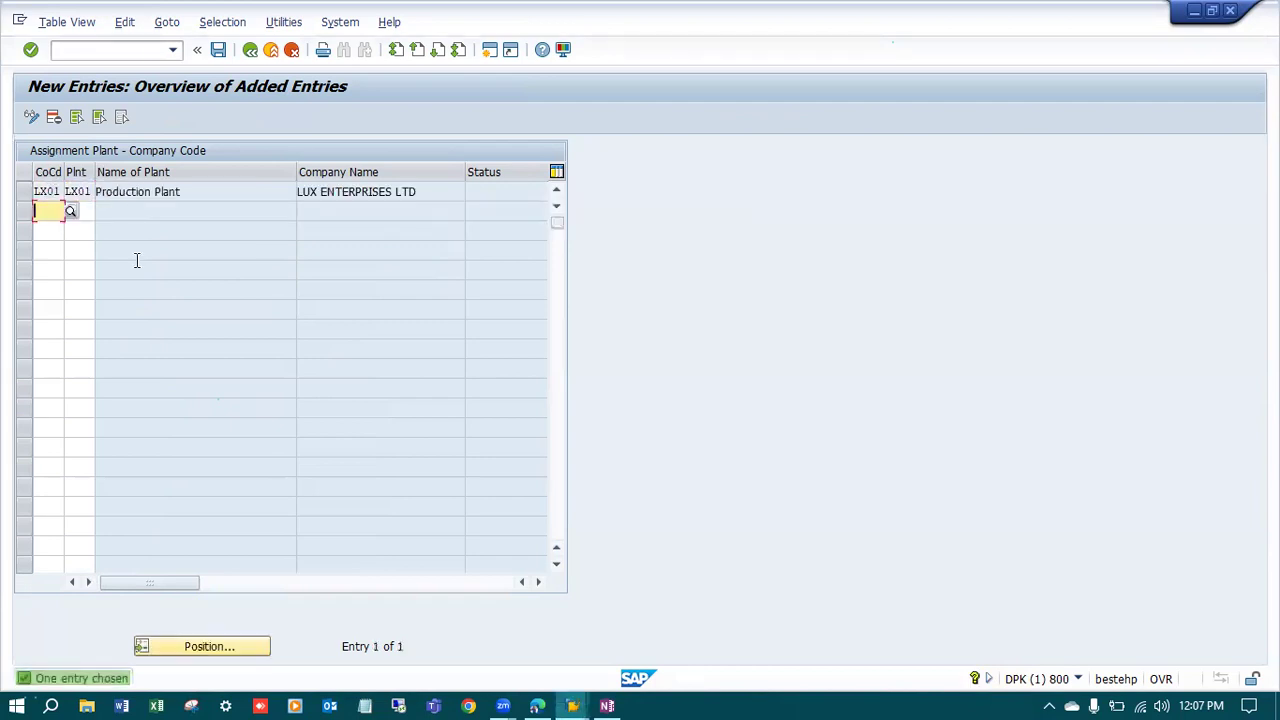
# Save the plant to company code assignment in a new customizing request described "LG: Assign Plant to Com Code LX01".
pyautogui.click(218, 50)
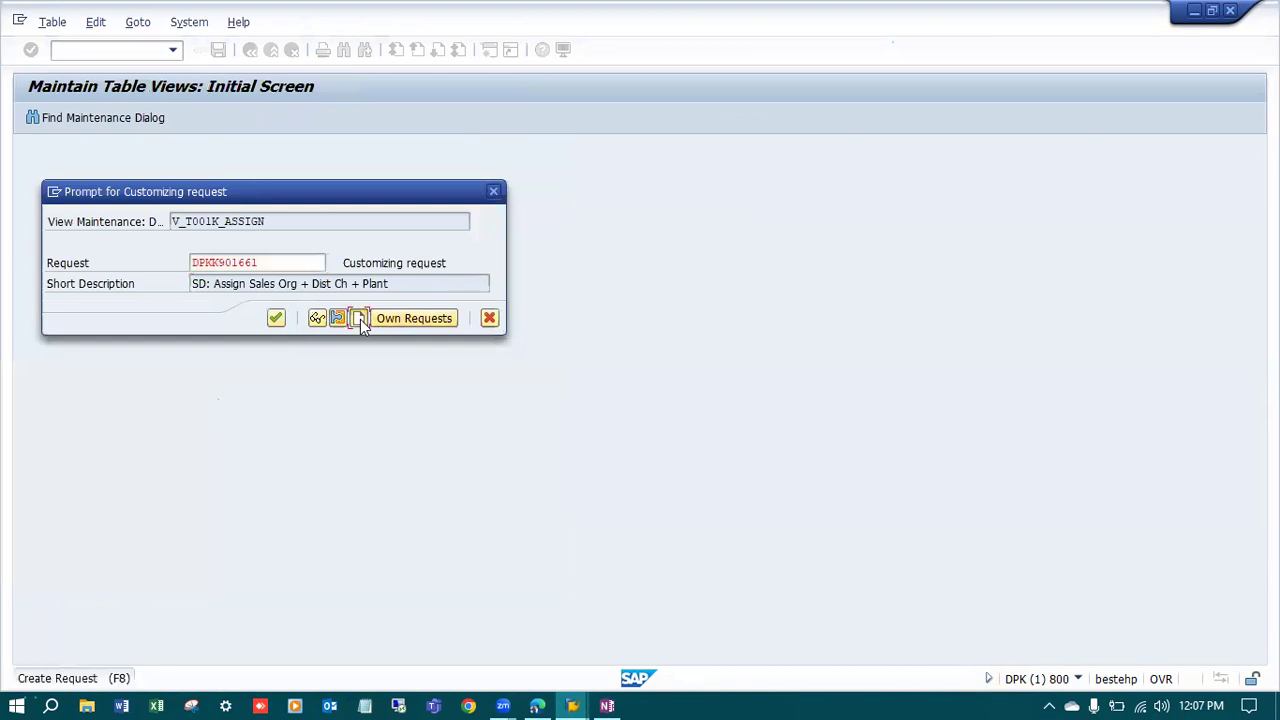
pyautogui.click(359, 318)
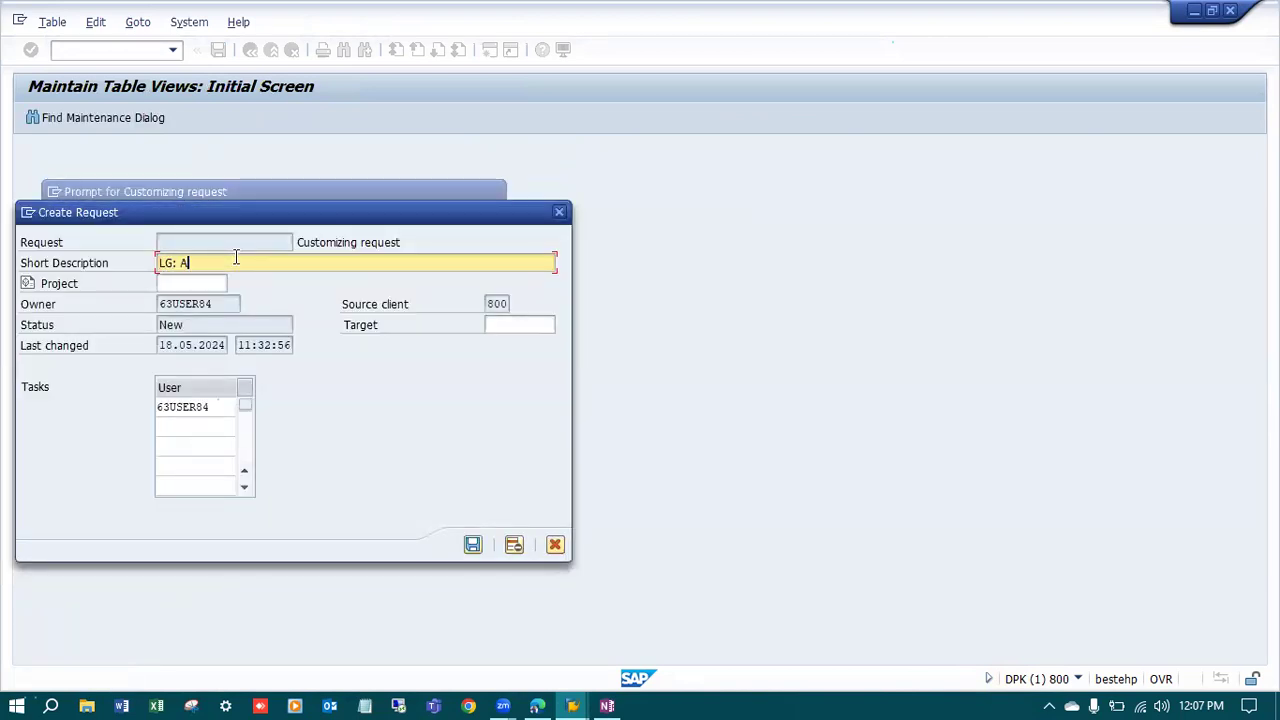
pyautogui.write('LG: Assign Plant to Com Code LX01')
pyautogui.press('Return')
pyautogui.click(275, 318)
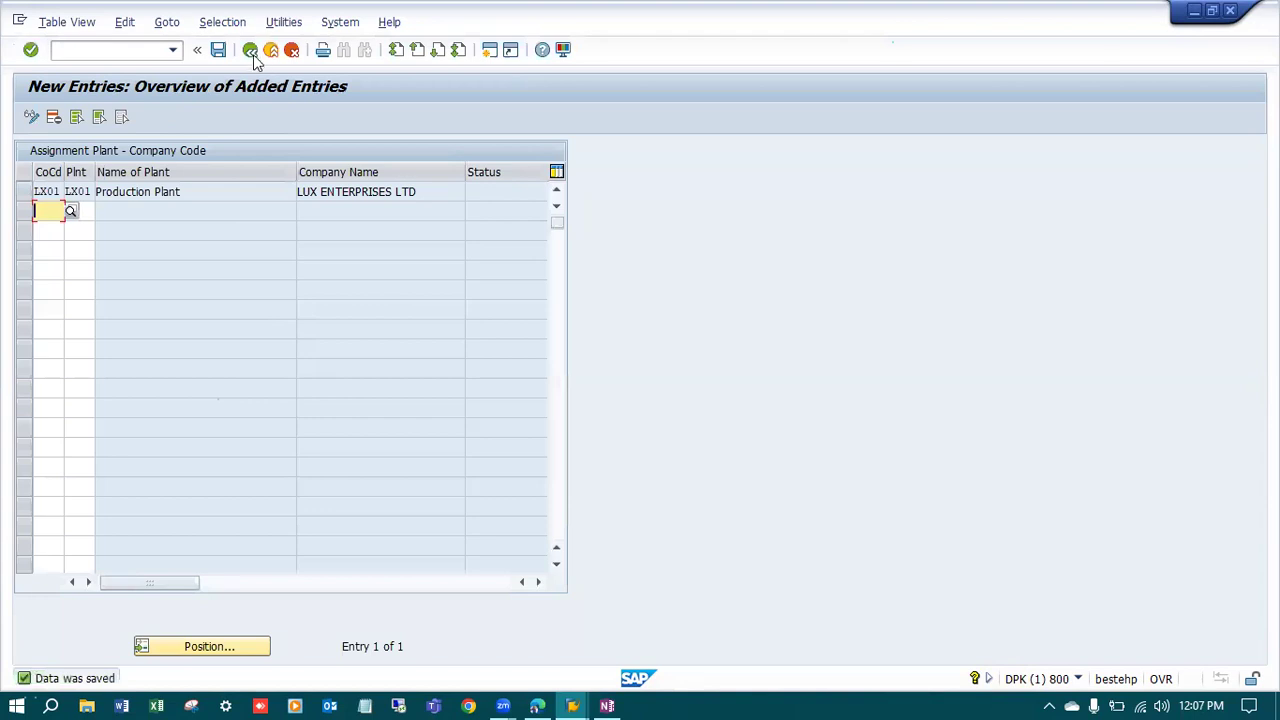
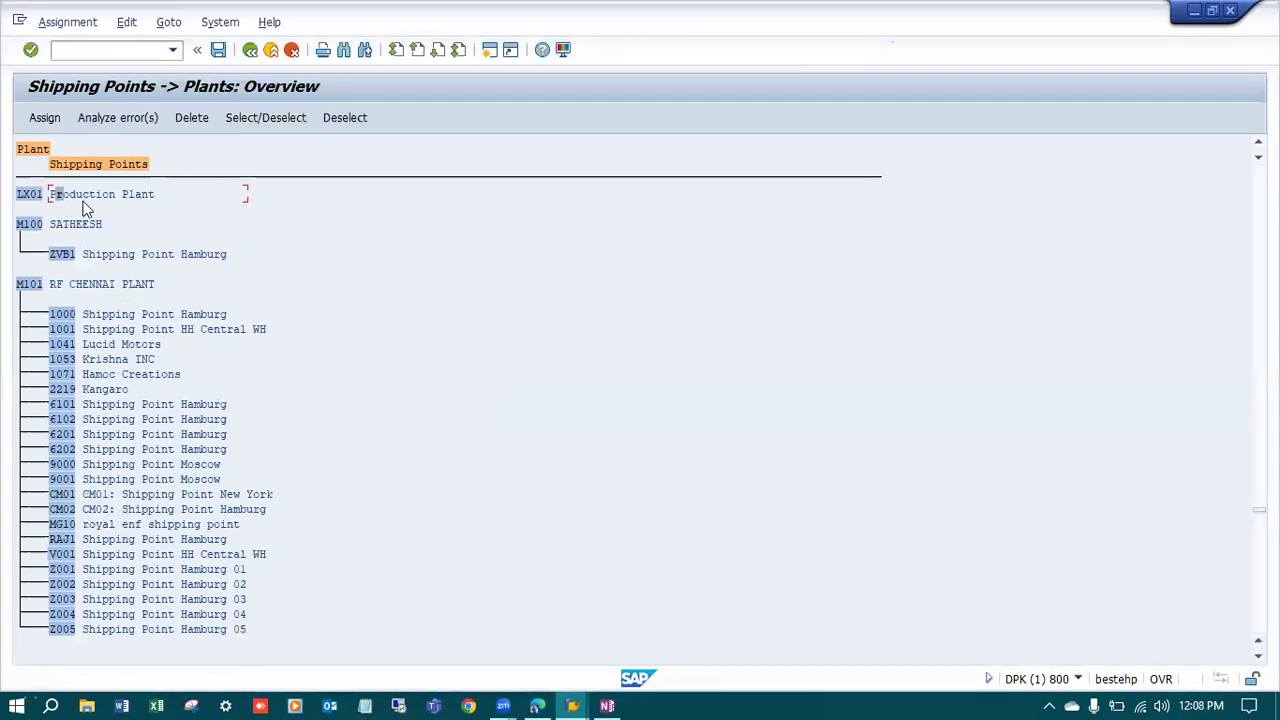
# Check the ERP Structure diagram in OneNote, then assign shipping point LX01 to the LX01 Production Plant in SAP.
pyautogui.click(606, 704)
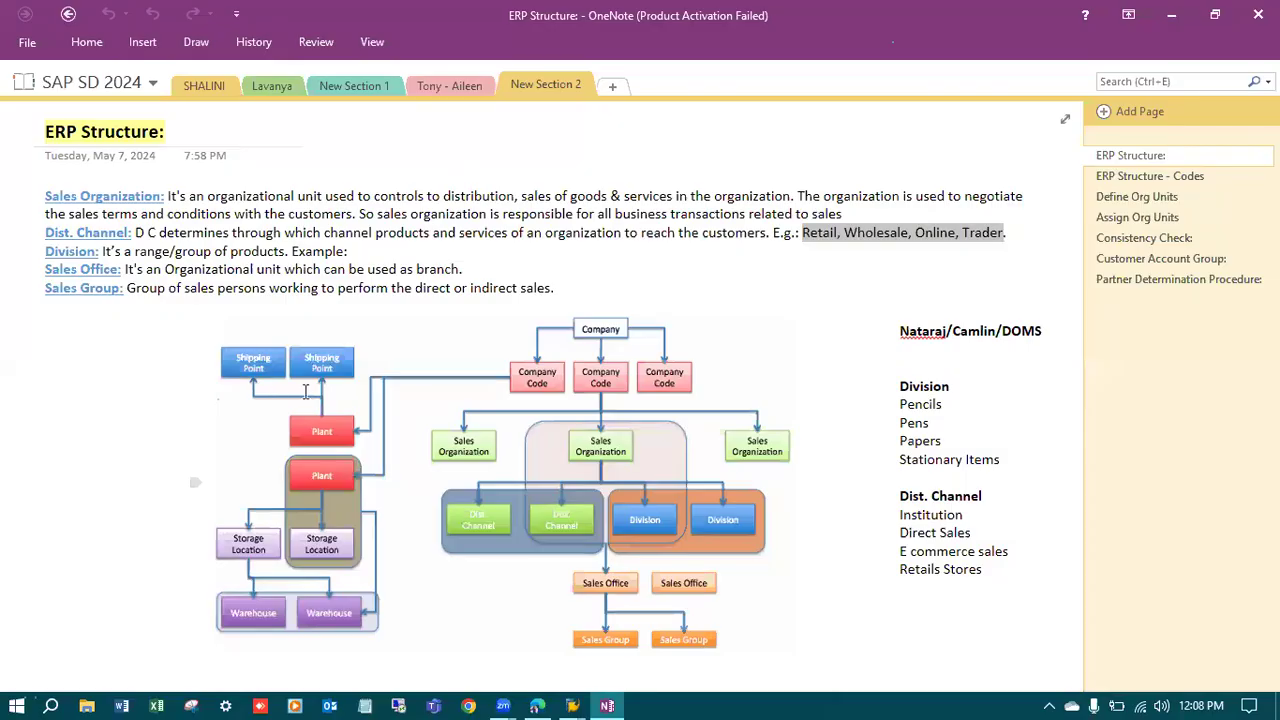
pyautogui.click(1168, 15)
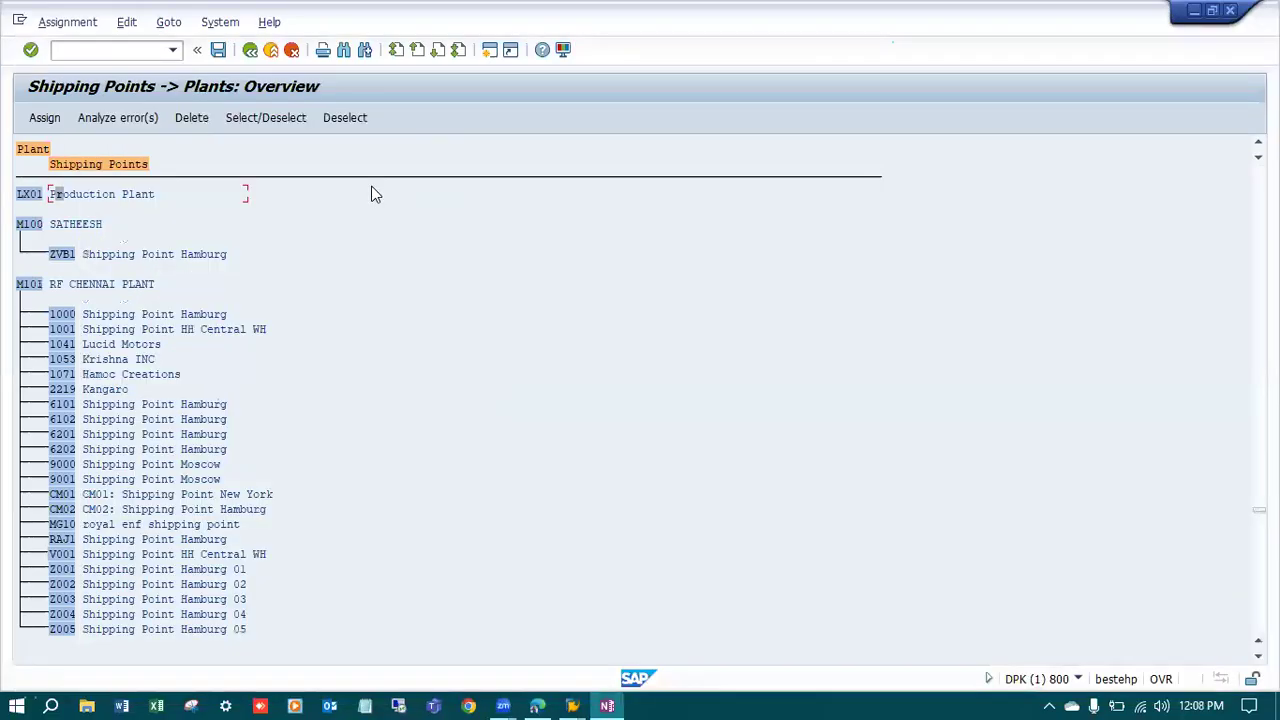
pyautogui.click(45, 118)
pyautogui.moveTo(551, 364); pyautogui.dragTo(558, 456)
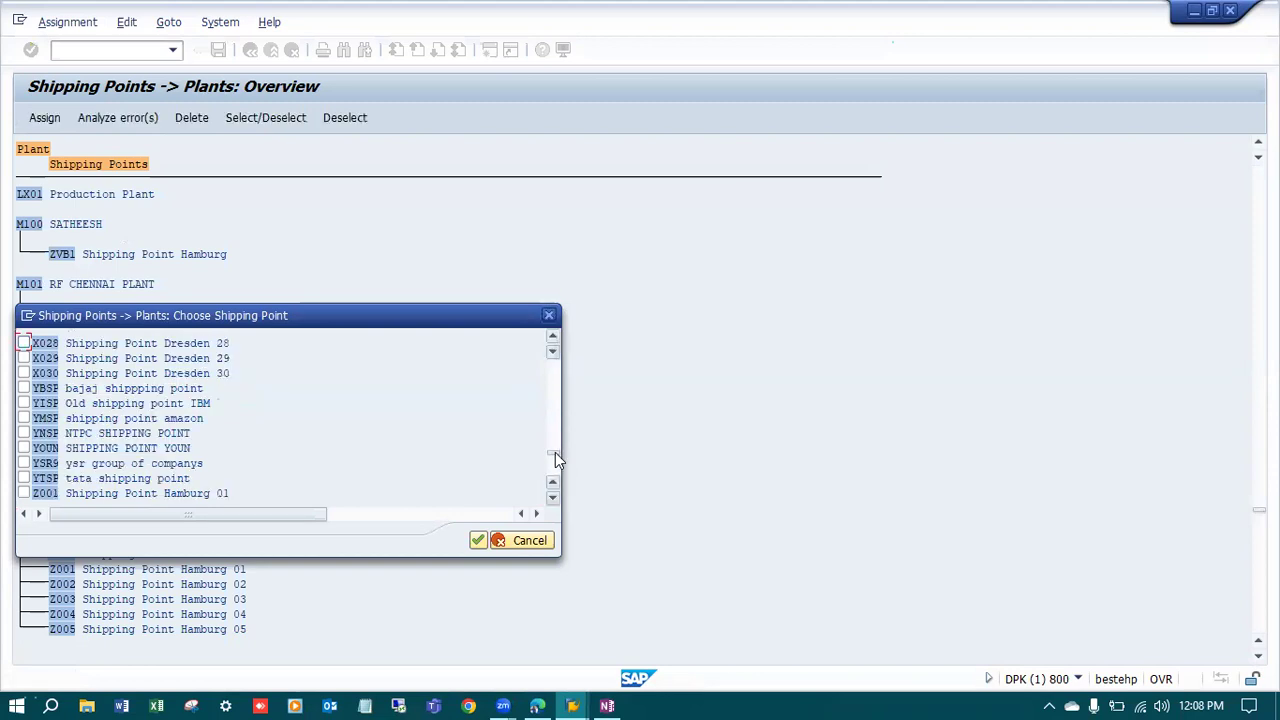
pyautogui.click(553, 431)
pyautogui.click(551, 409)
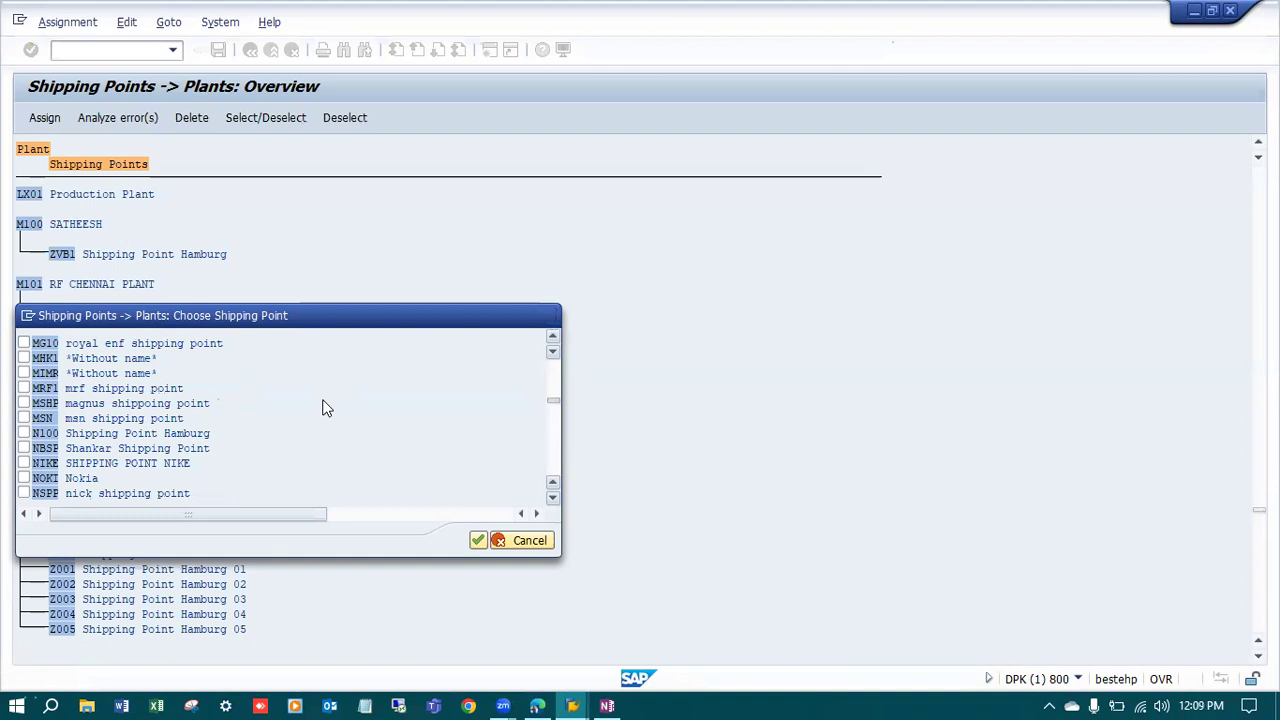
pyautogui.click(552, 411)
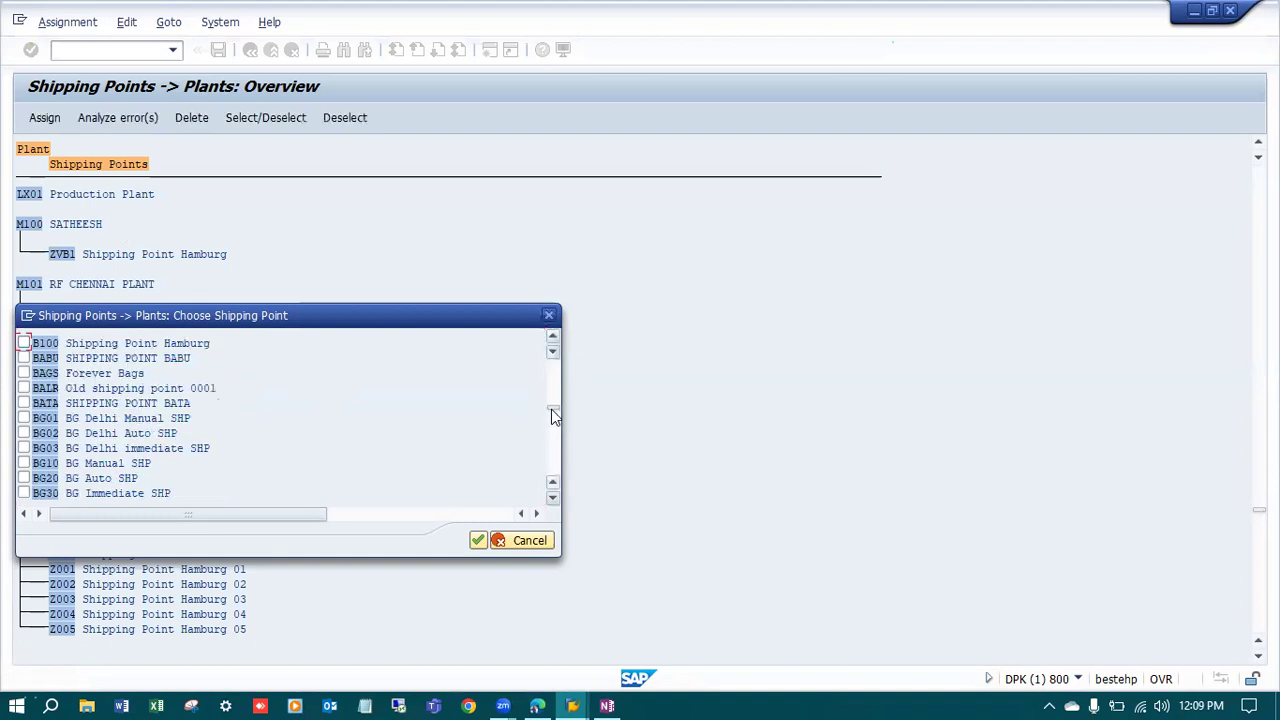
pyautogui.click(552, 497)
pyautogui.click(552, 497)
pyautogui.click(552, 497)
pyautogui.click(552, 497)
pyautogui.click(553, 497)
pyautogui.click(553, 497)
pyautogui.click(553, 497)
pyautogui.click(553, 497)
pyautogui.click(553, 497)
pyautogui.click(553, 497)
pyautogui.click(553, 497)
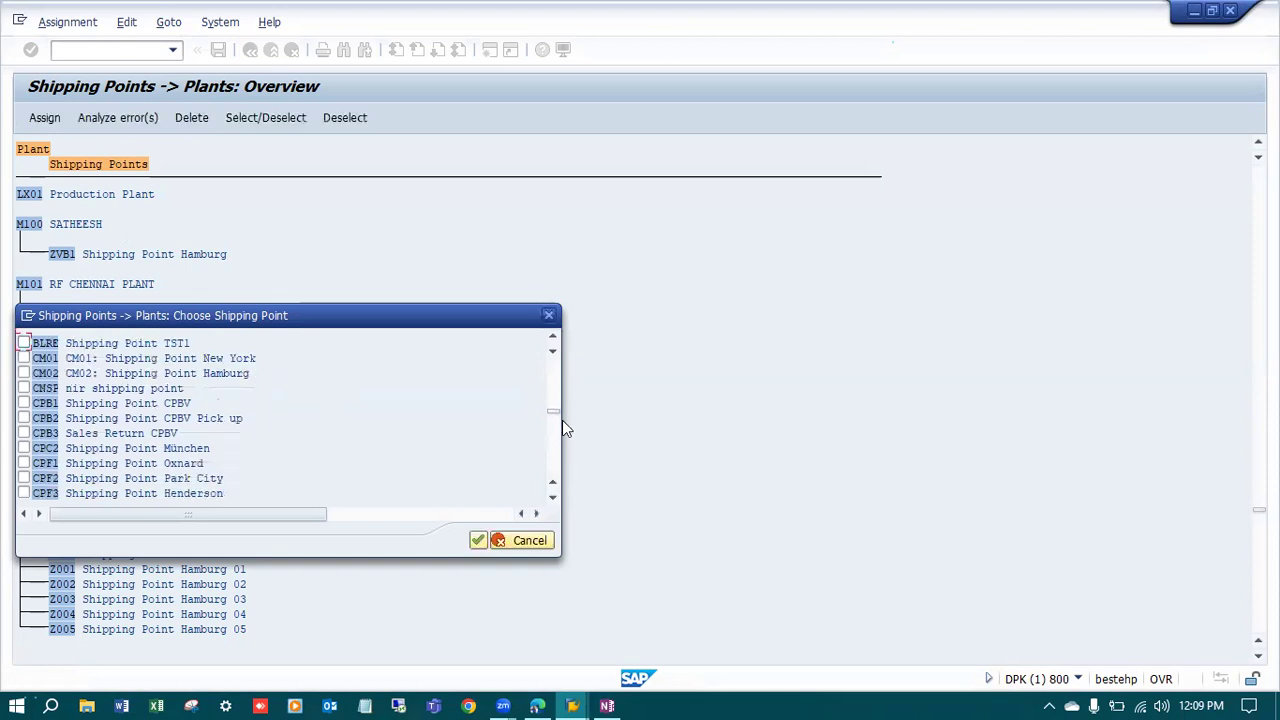
pyautogui.scroll(-2, 560, 417)
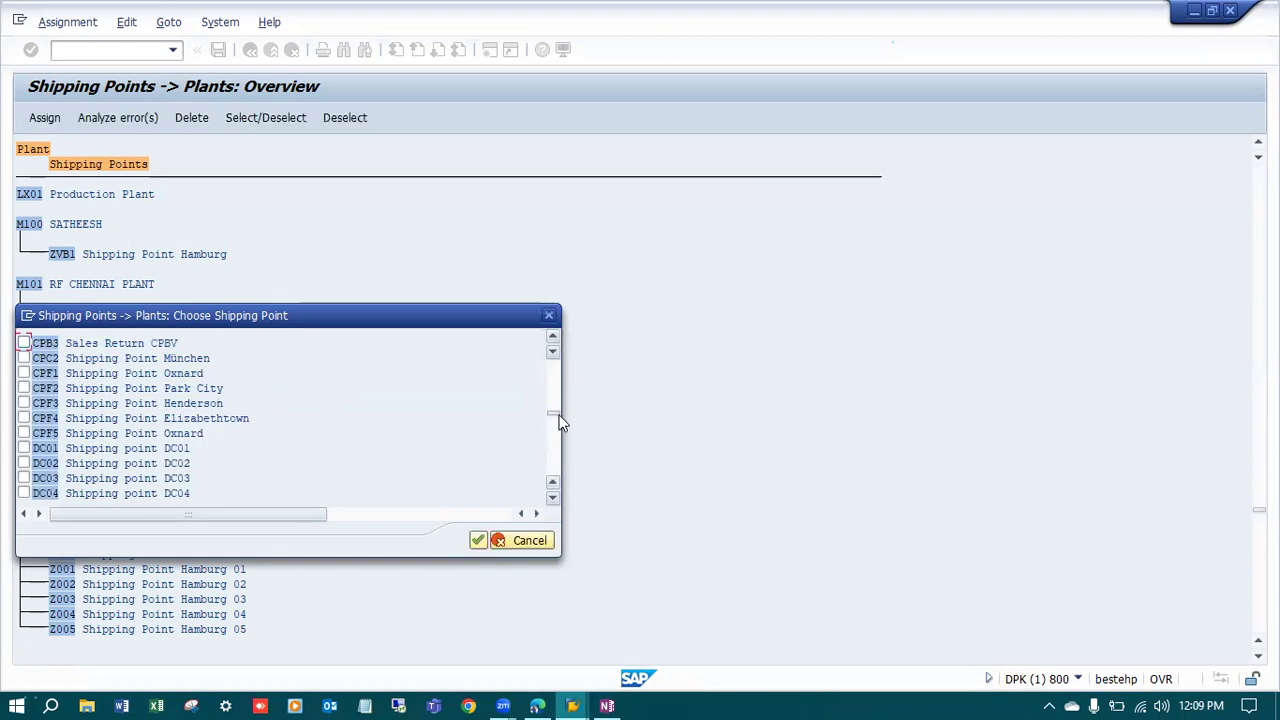
pyautogui.scroll(-3, 560, 423)
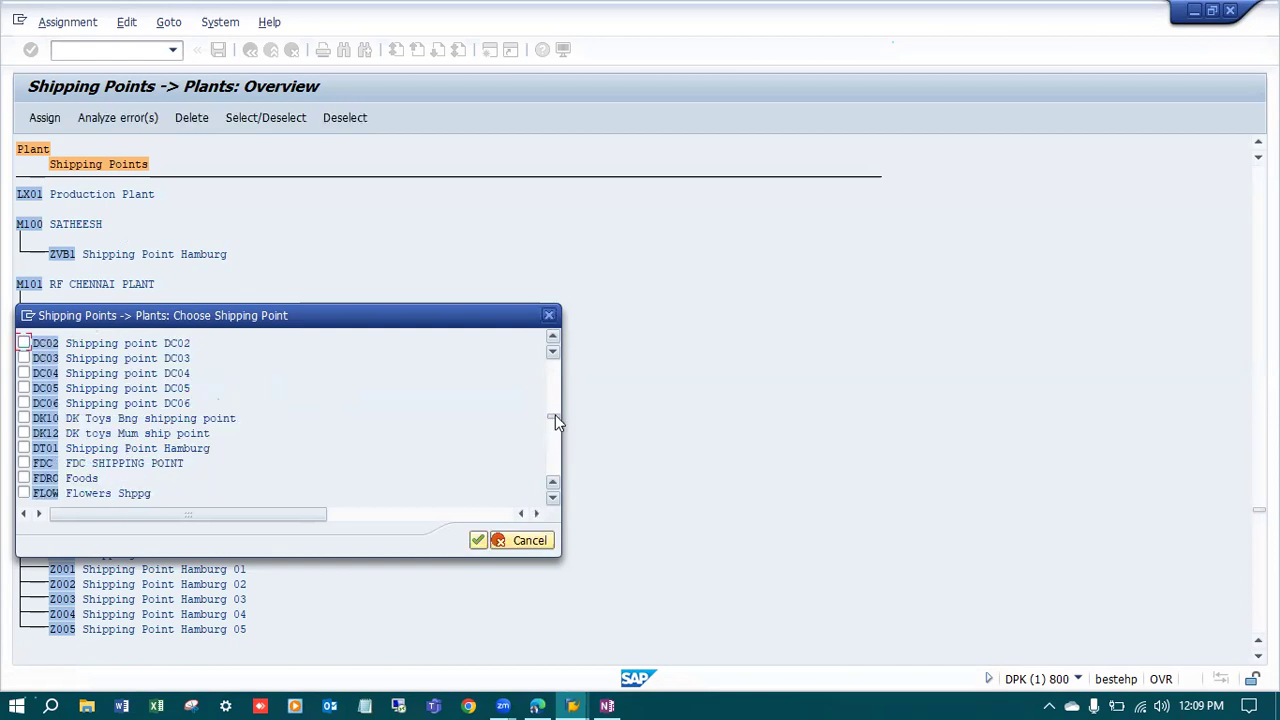
pyautogui.scroll(-3, 557, 420)
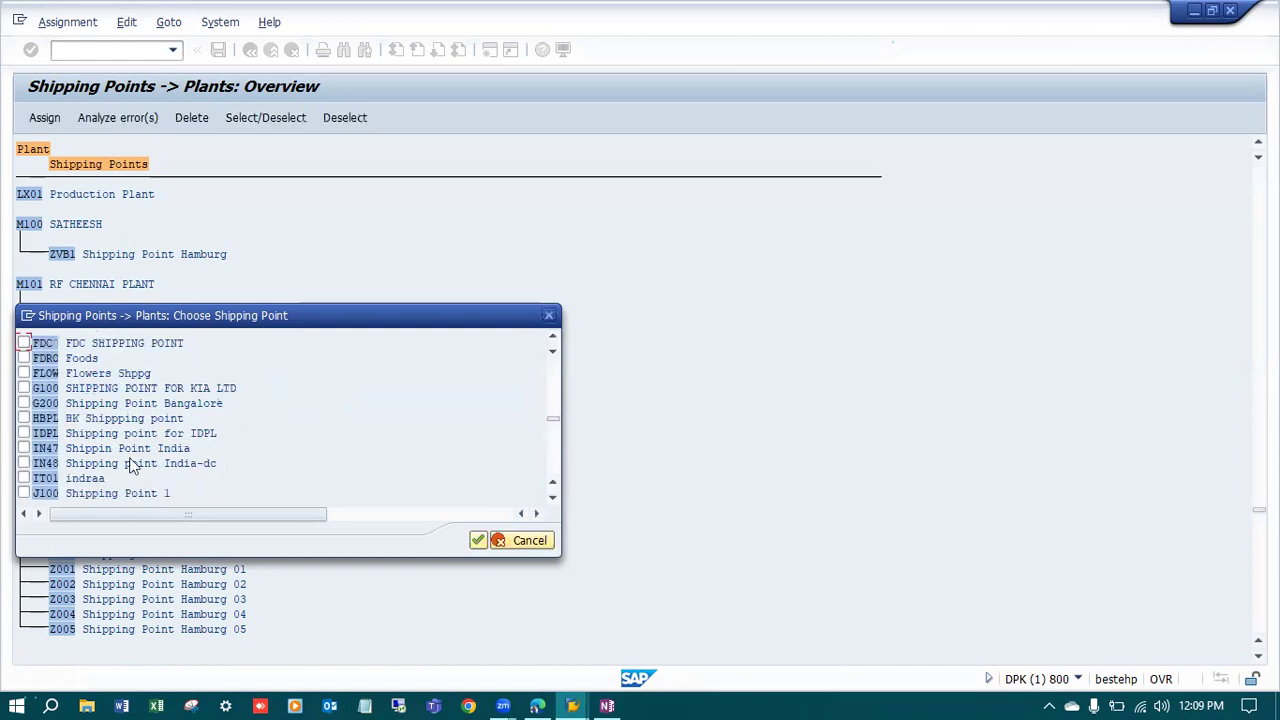
pyautogui.click(553, 497)
pyautogui.click(553, 497)
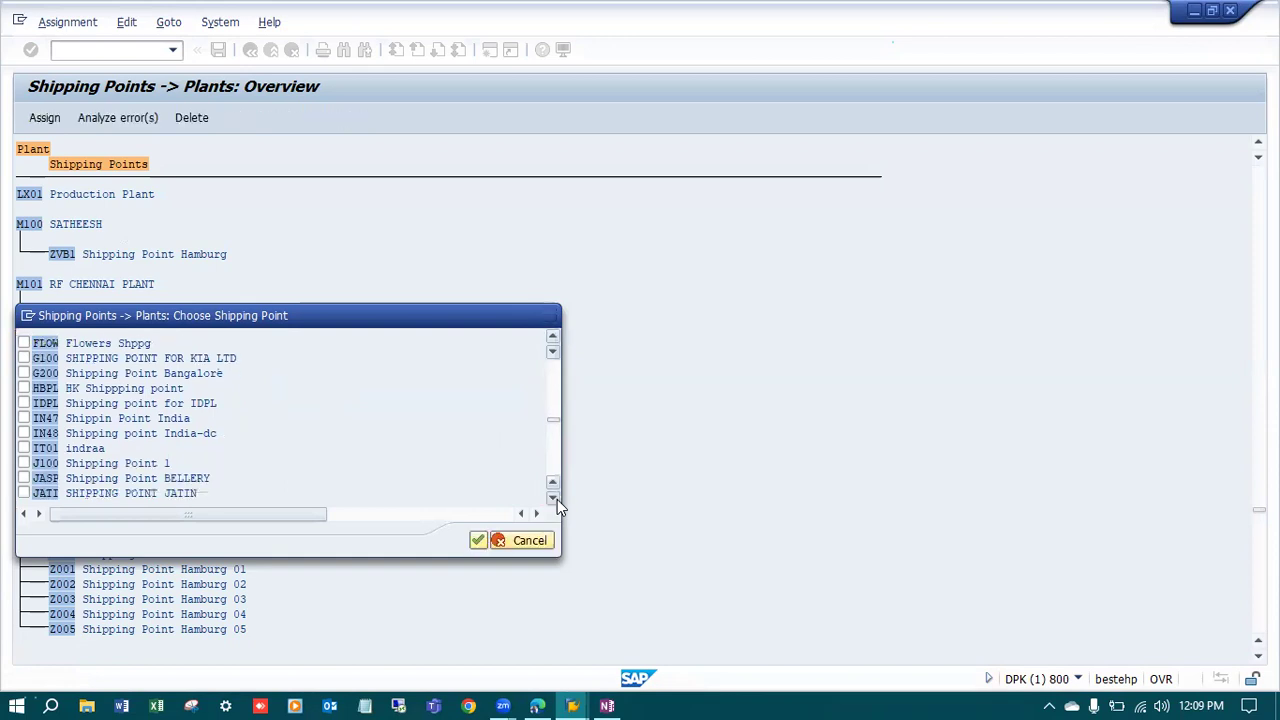
pyautogui.click(553, 497)
pyautogui.click(553, 497)
pyautogui.click(557, 499)
pyautogui.click(557, 499)
pyautogui.click(557, 499)
pyautogui.click(557, 499)
pyautogui.click(557, 499)
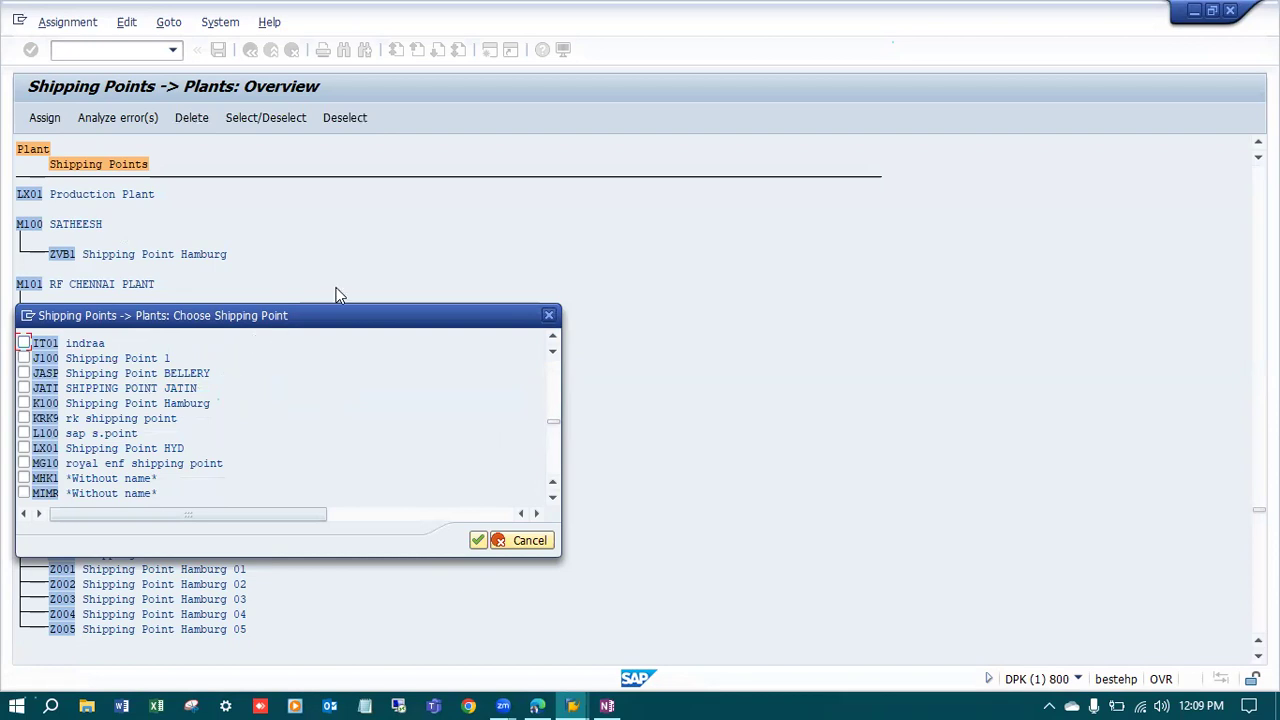
pyautogui.click(395, 303)
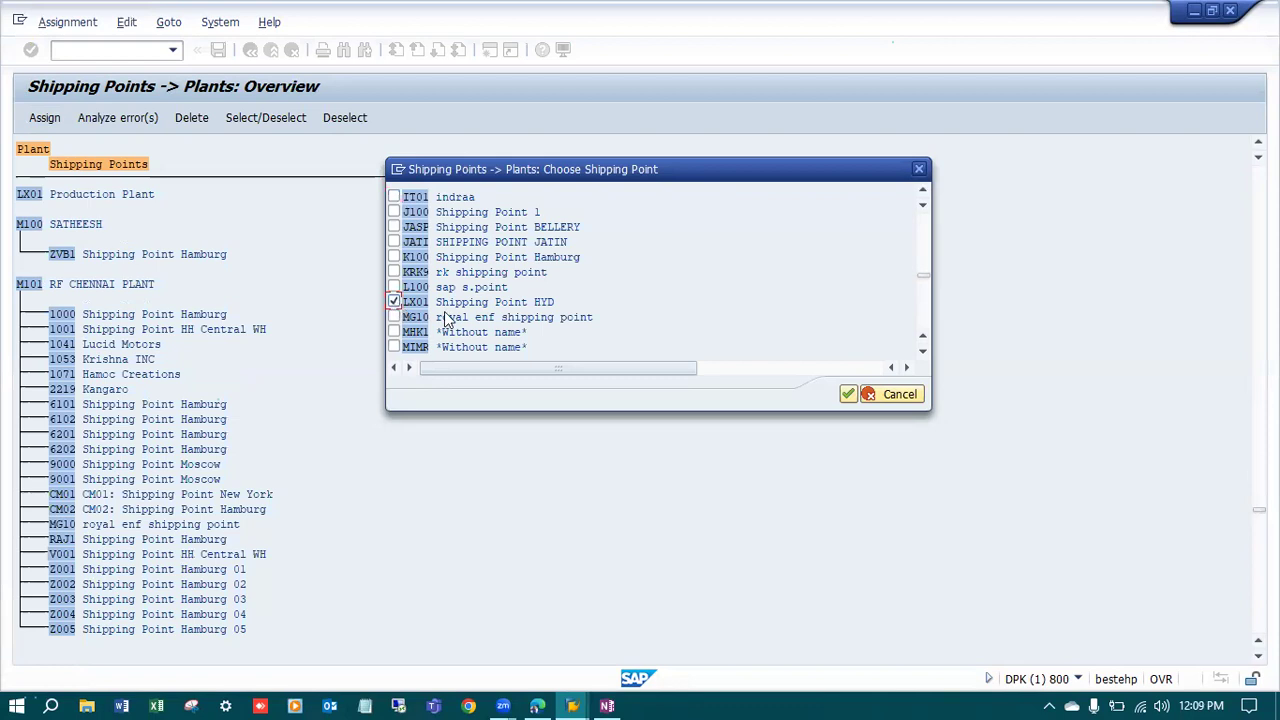
pyautogui.click(847, 394)
pyautogui.scroll(2, 285, 320)
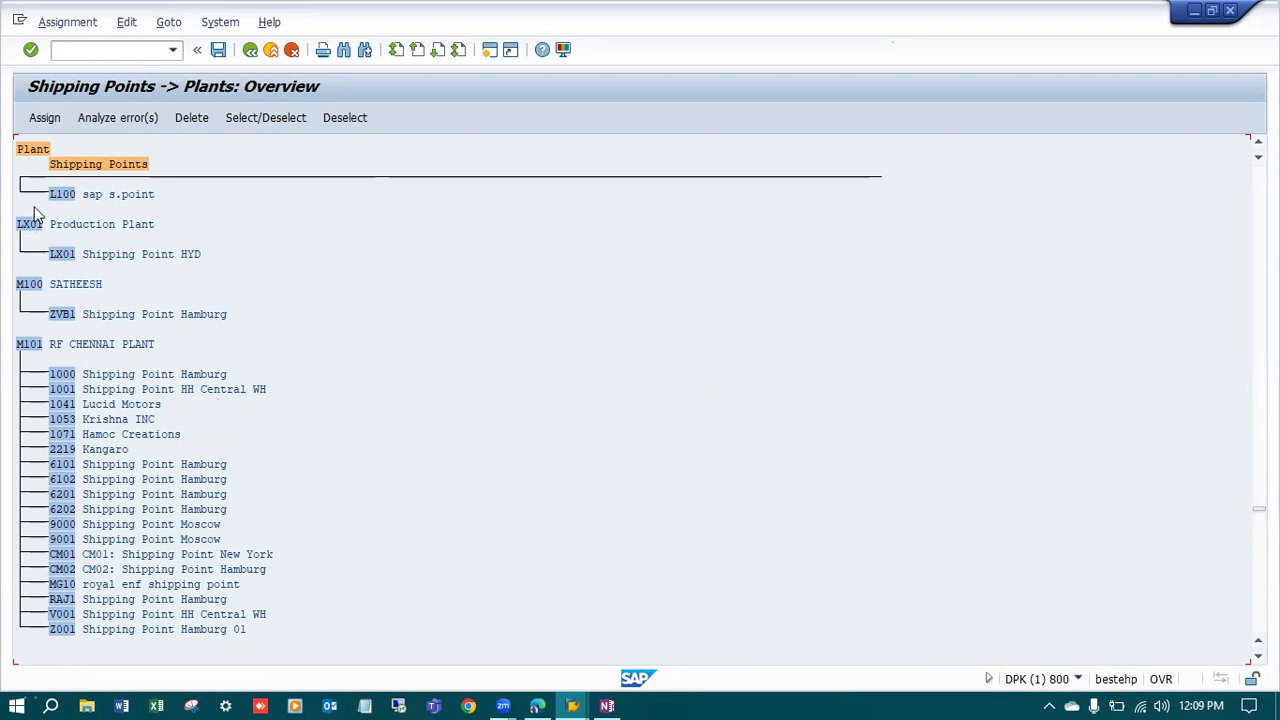
# Save the shipping point assignment in a new customizing request described "LE: Assign Shipping Point to Plant LX01".
pyautogui.click(219, 52)
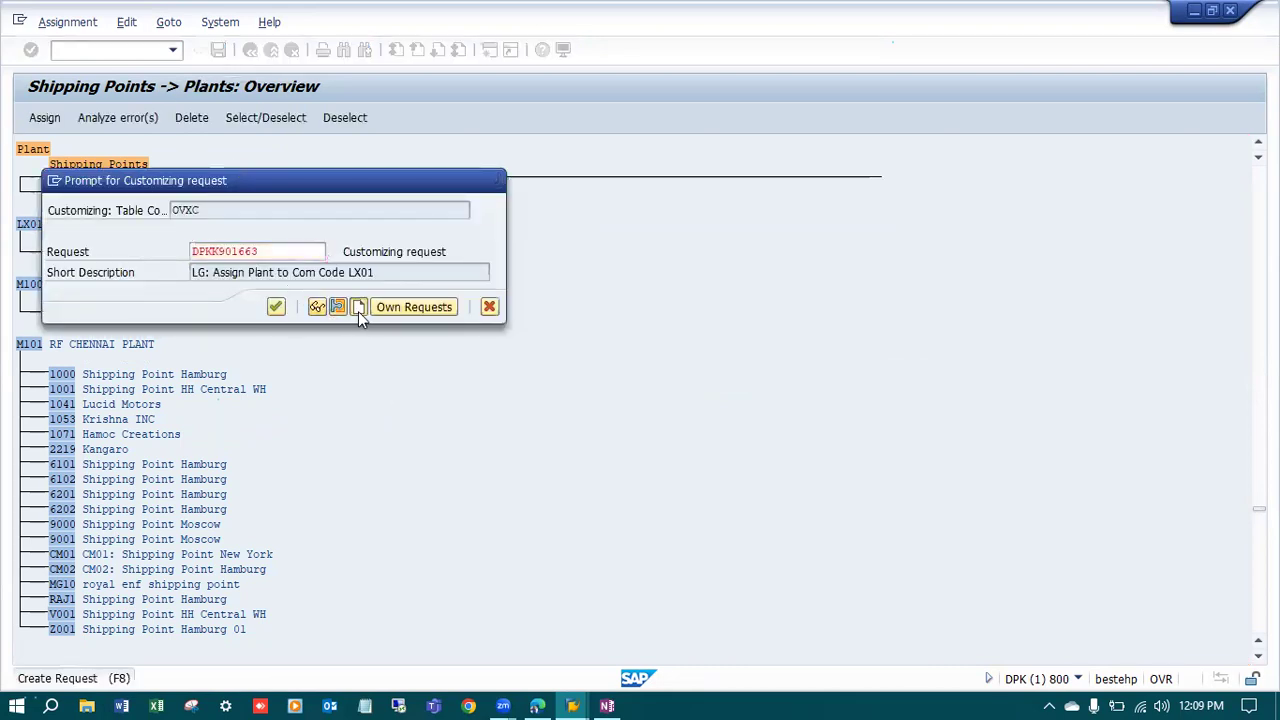
pyautogui.click(358, 307)
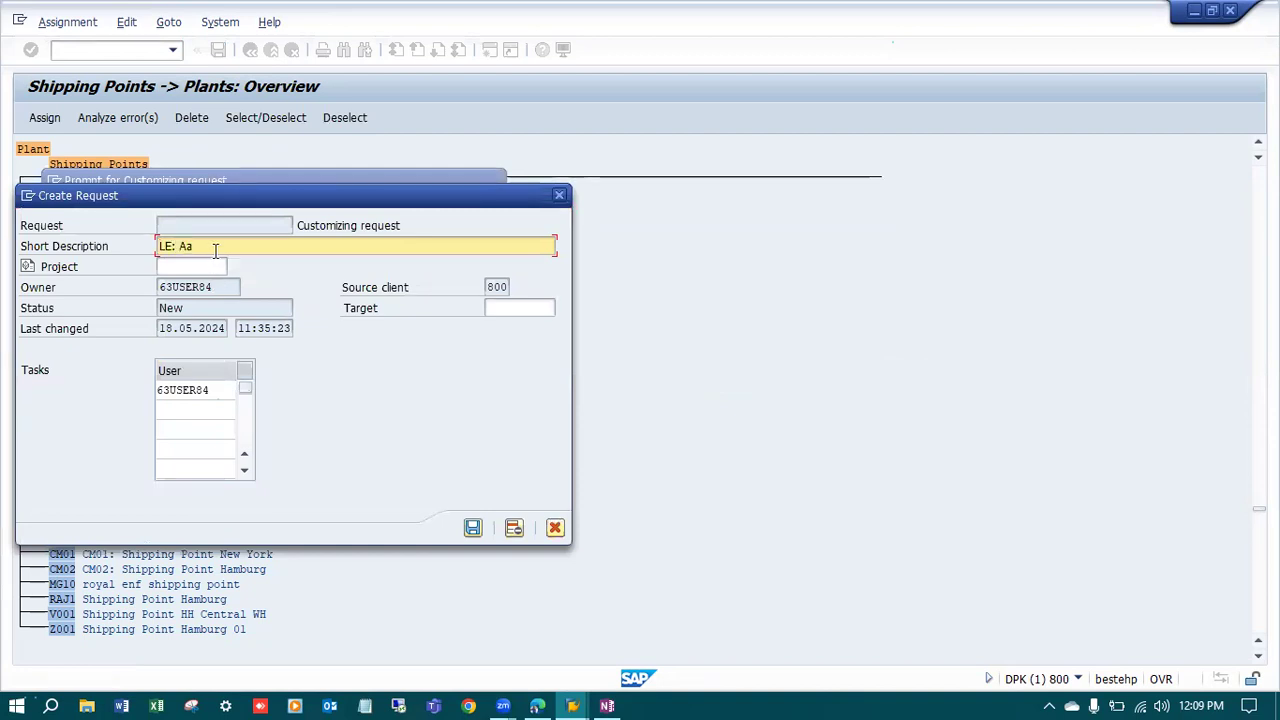
pyautogui.write('LE: Assign')
pyautogui.write('Shipping Point to Plant LX01')
pyautogui.press('Return')
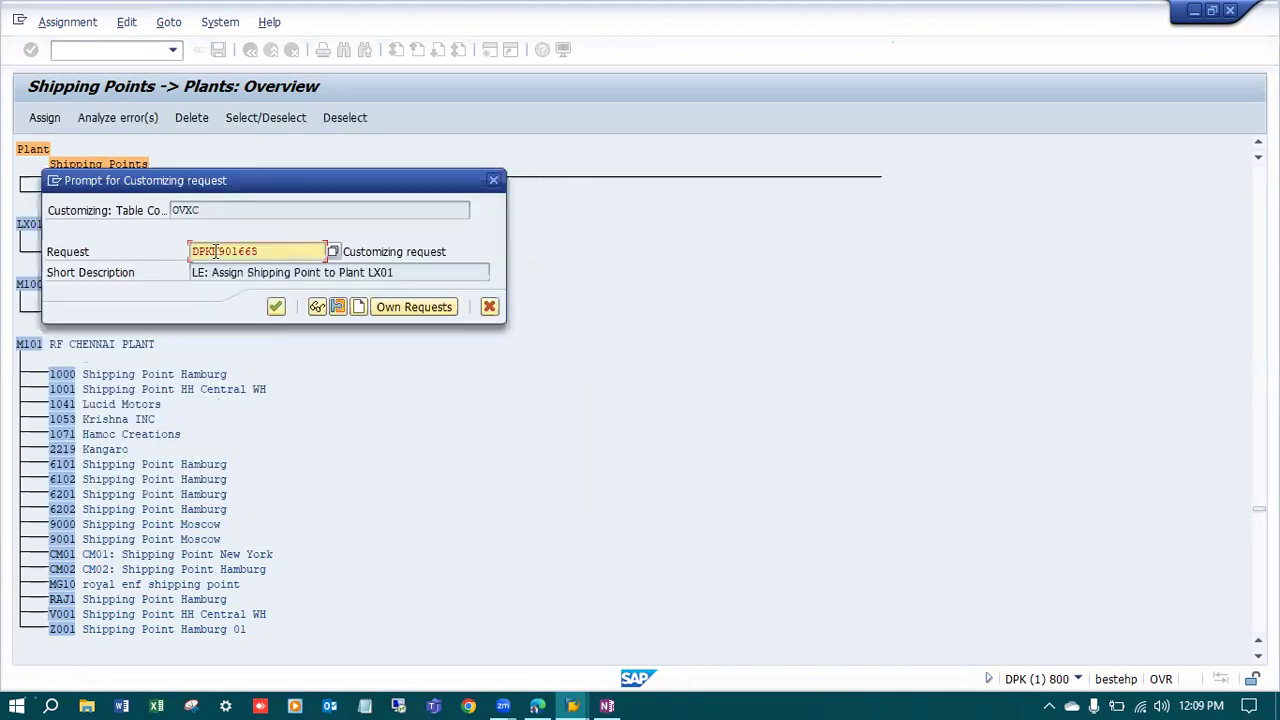
pyautogui.click(277, 306)
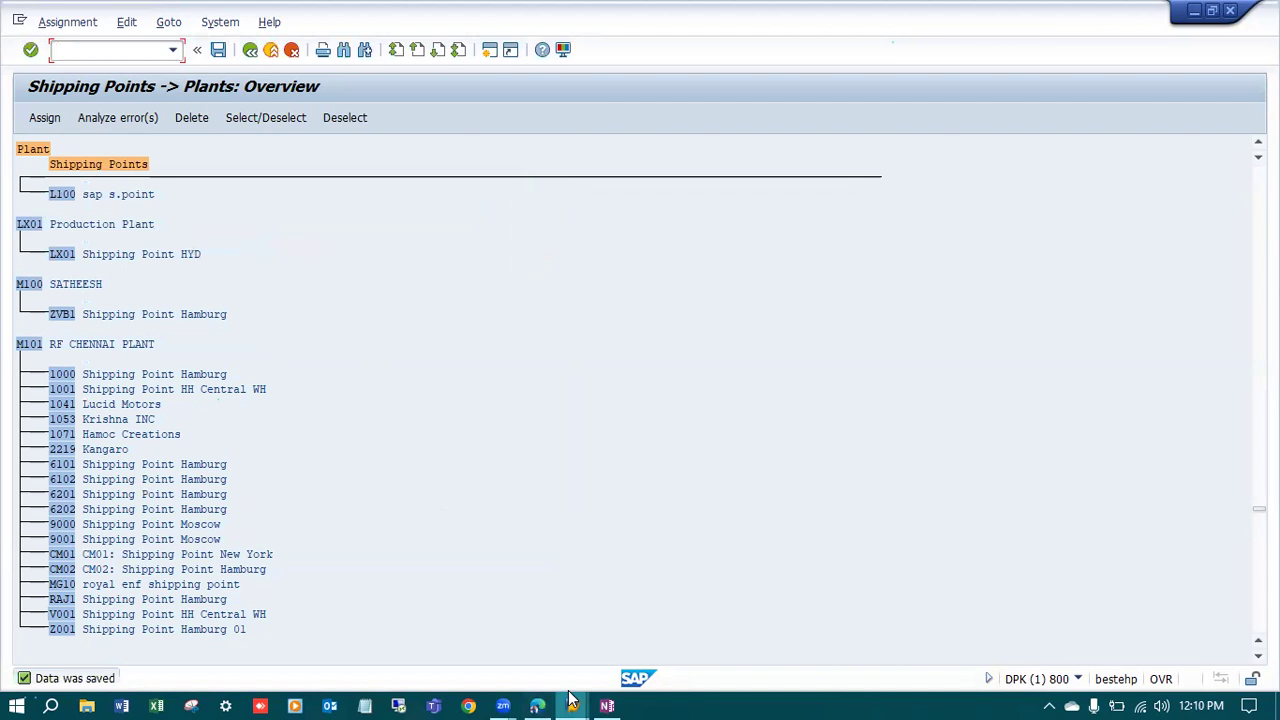
pyautogui.moveTo(572, 700)
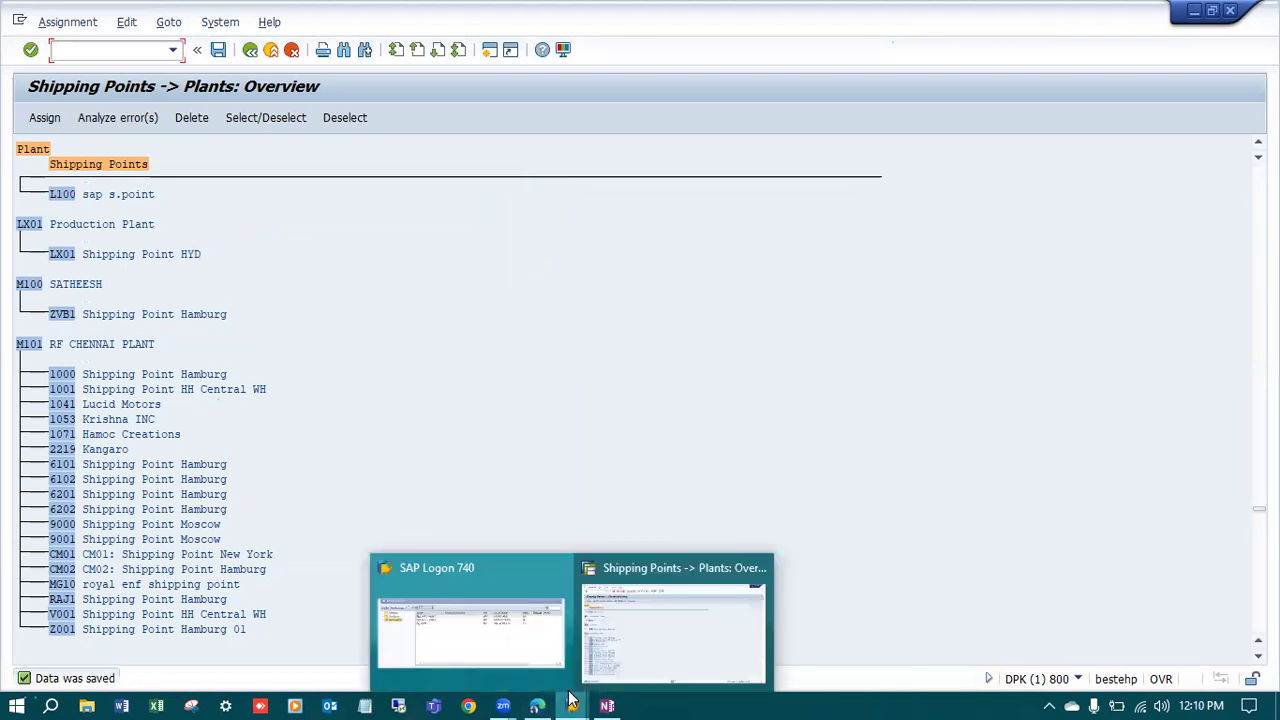
# Return to the IMG structure and collapse Logistics - General, Sales and Distribution, and Logistics Execution under Assignment.
pyautogui.click(255, 51)
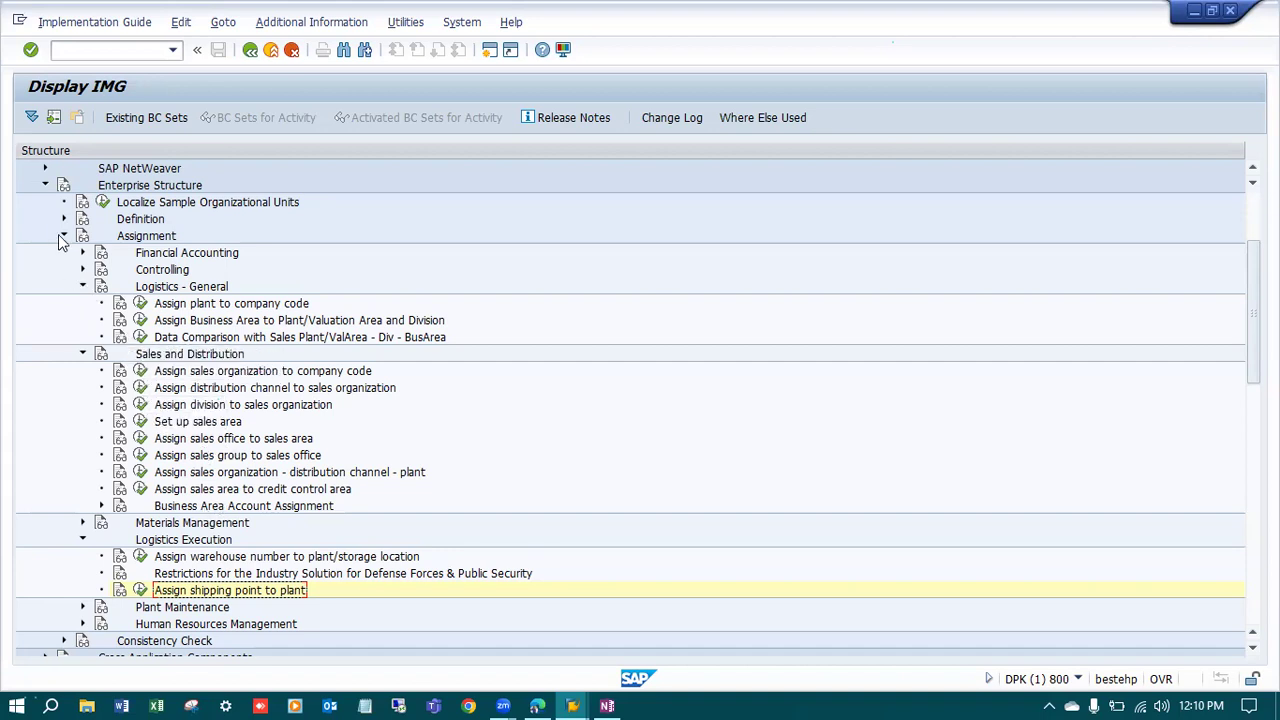
pyautogui.click(83, 286)
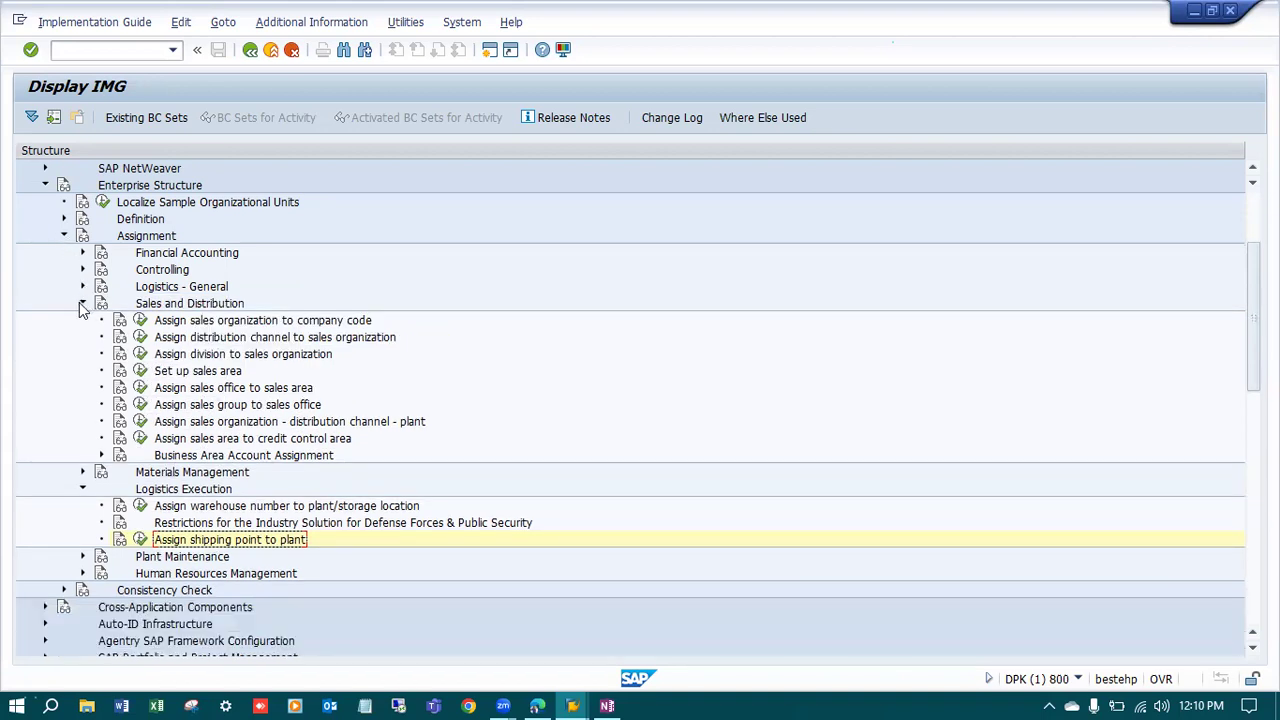
pyautogui.click(82, 304)
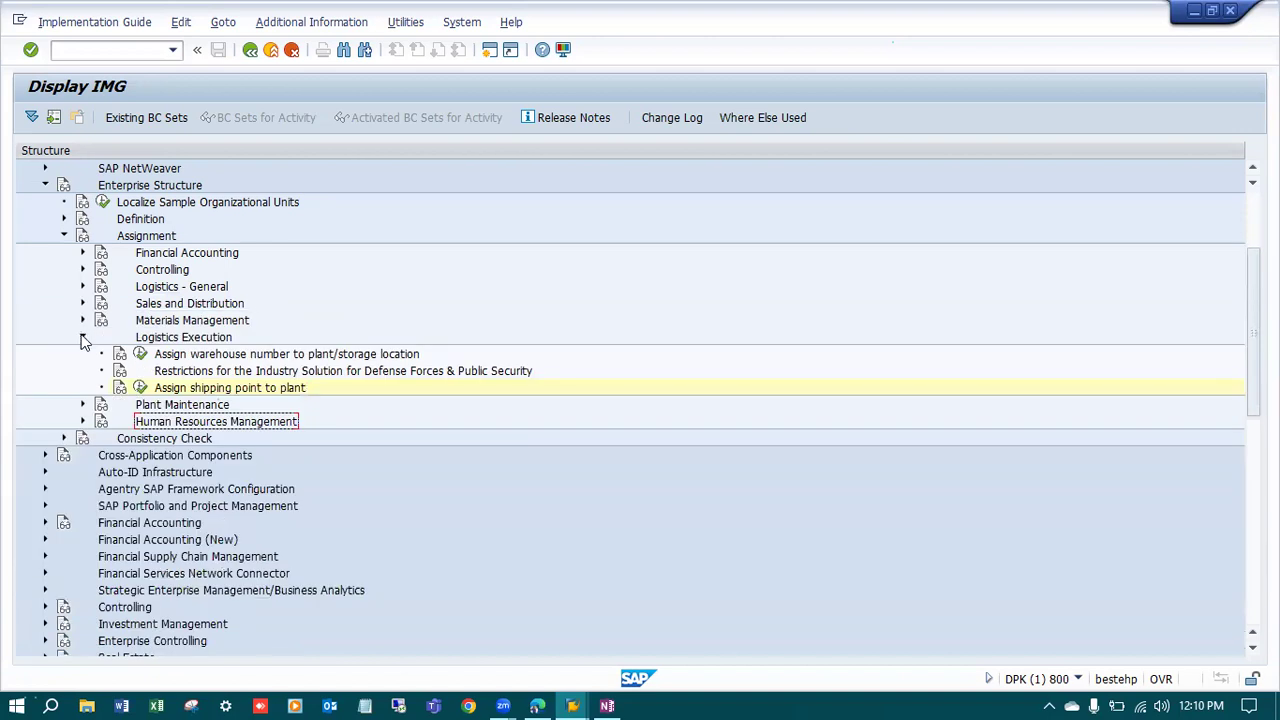
pyautogui.click(83, 338)
# Switch to OneNote and review the Define Org Units, Assign Org Units and Consistency Check pages.
pyautogui.click(607, 706)
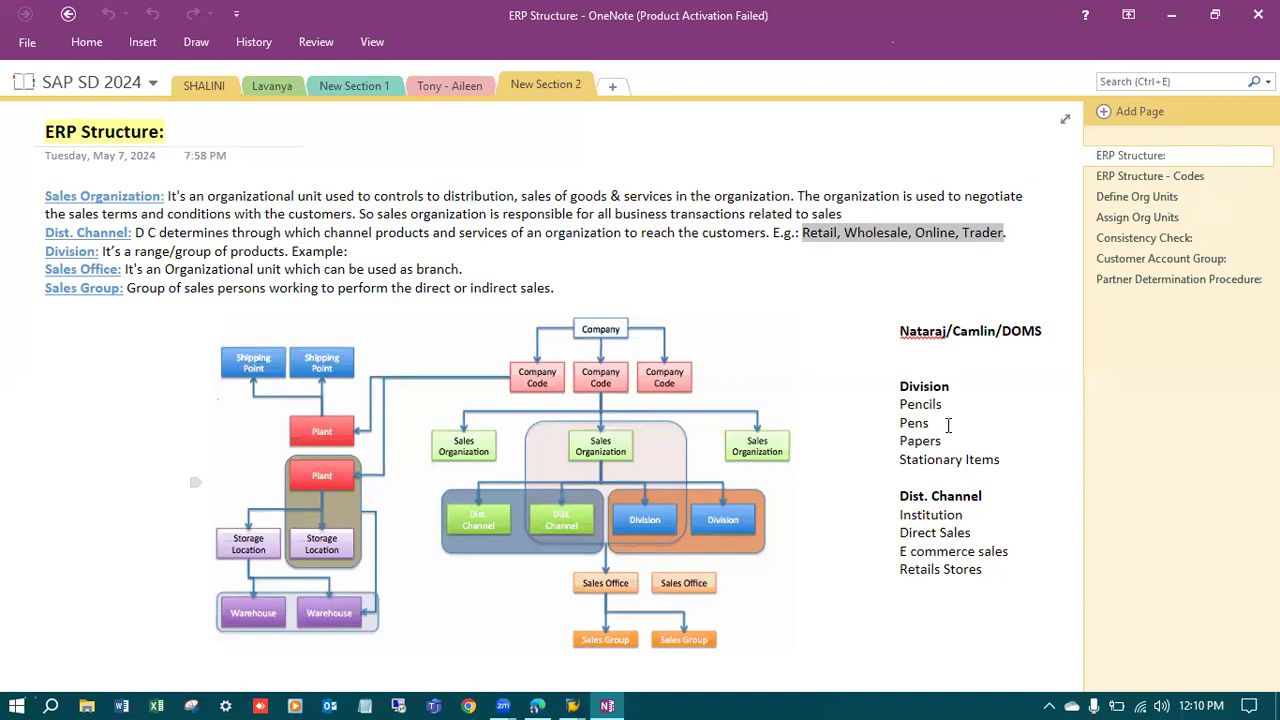
pyautogui.click(1140, 197)
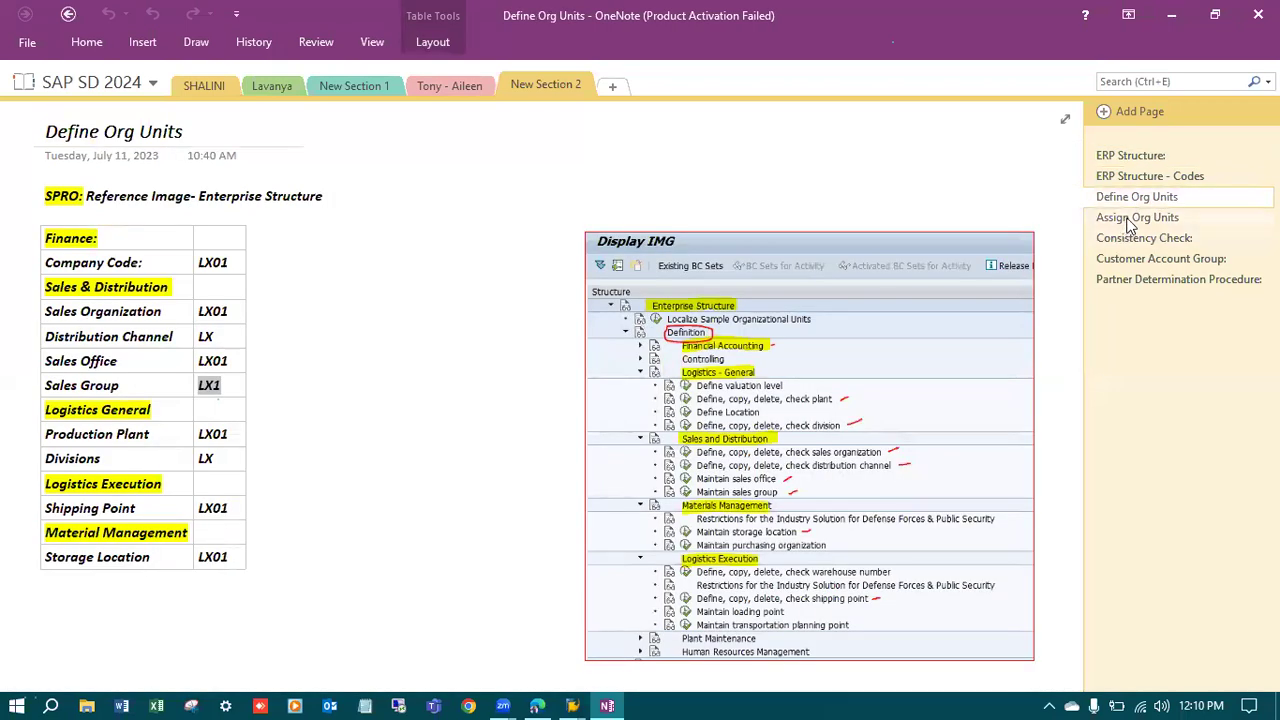
pyautogui.click(1141, 217)
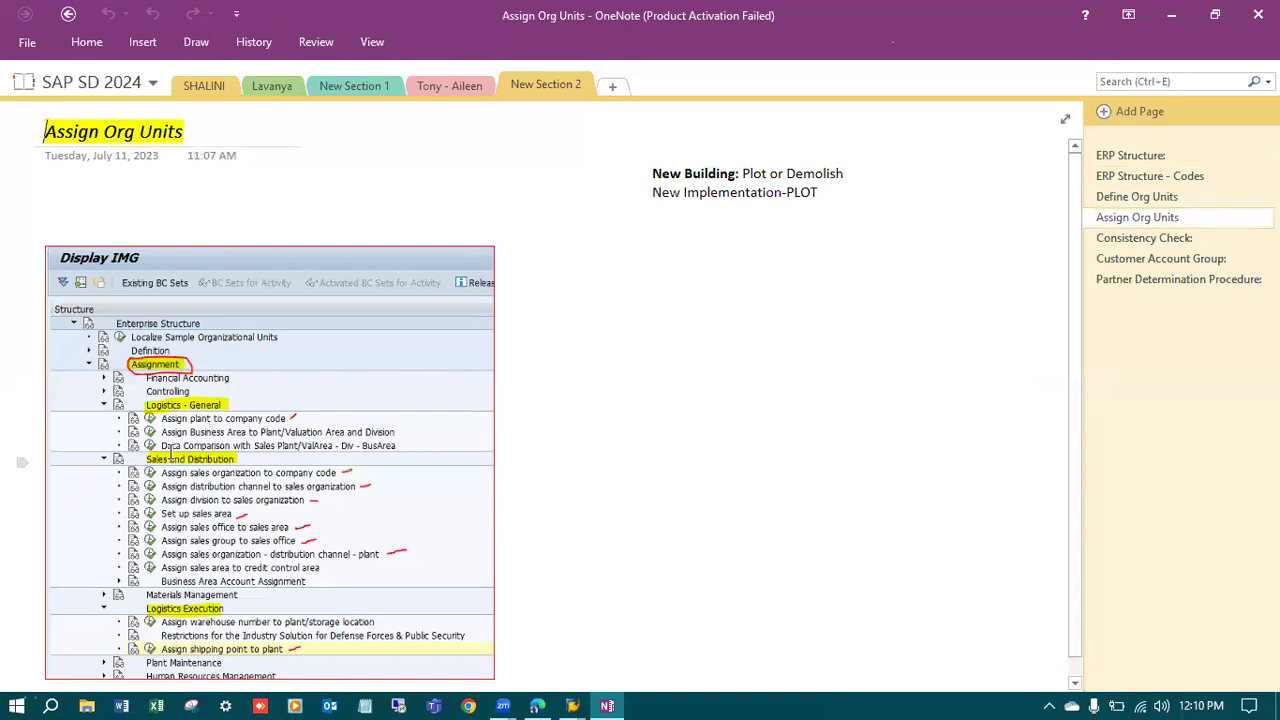
pyautogui.scroll(-1, 176, 452)
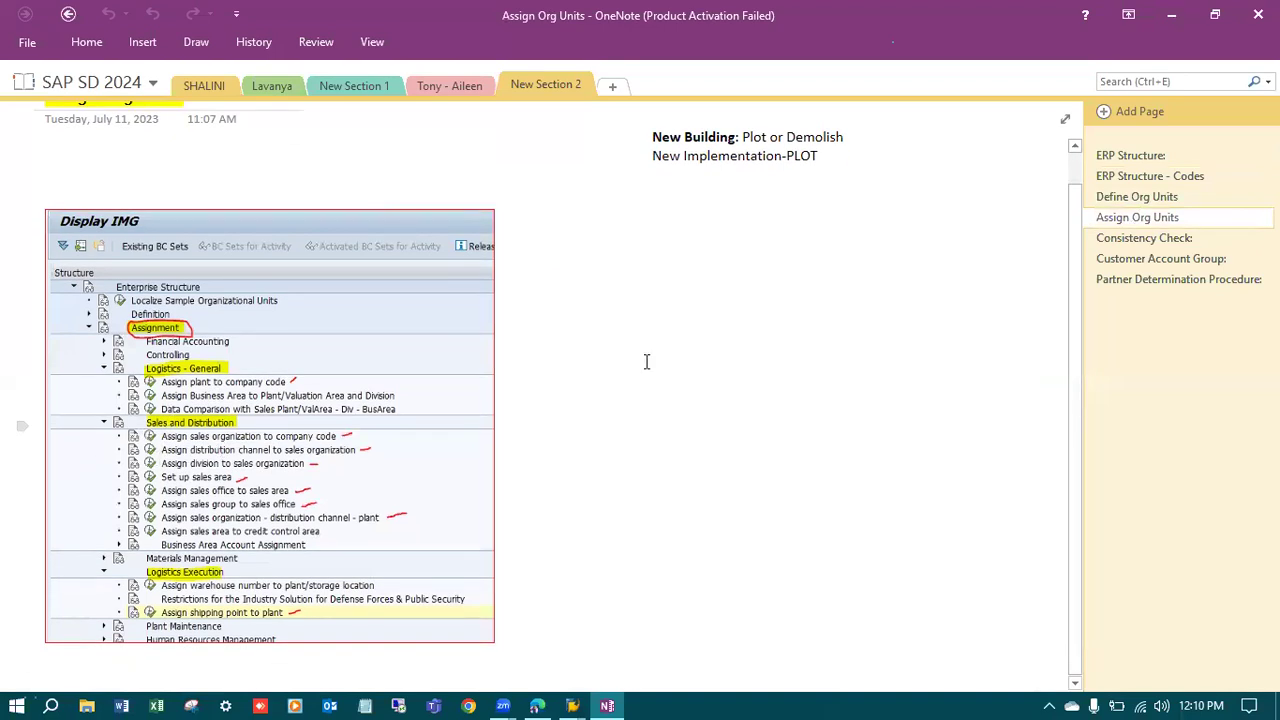
pyautogui.click(1165, 240)
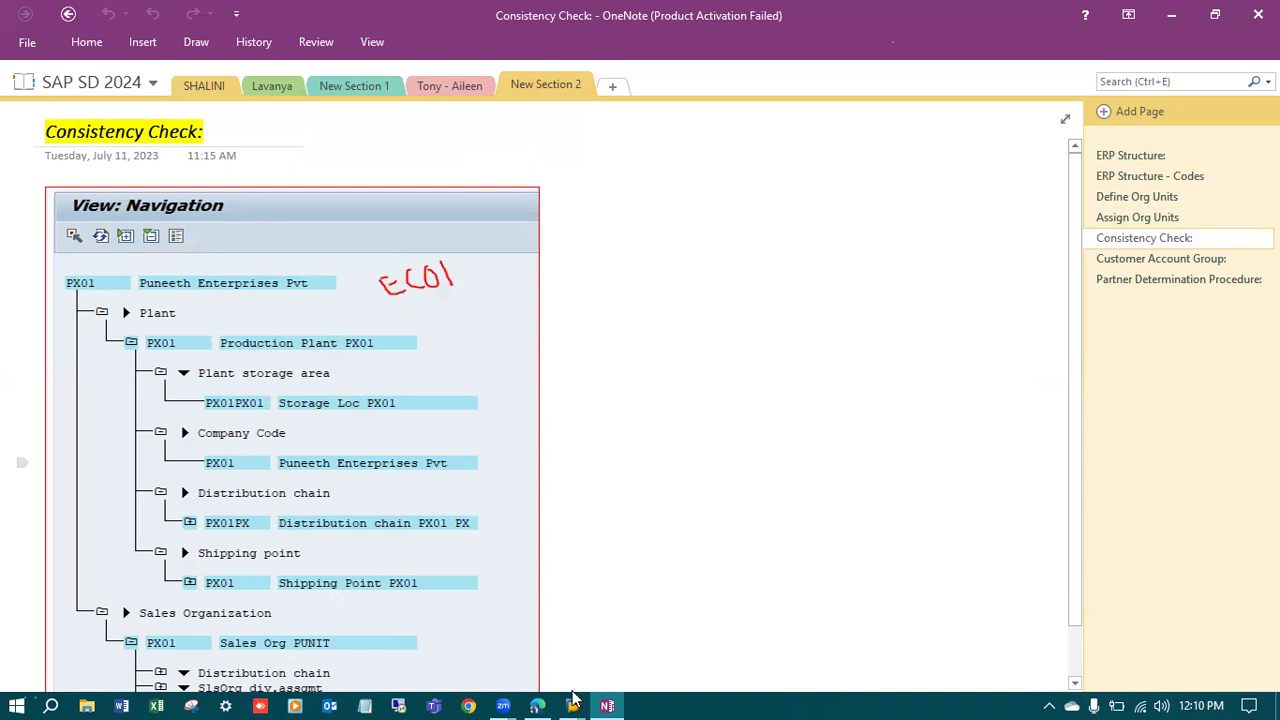
# Switch back to SAP and run transaction EC01 in a new session.
pyautogui.moveTo(573, 703)
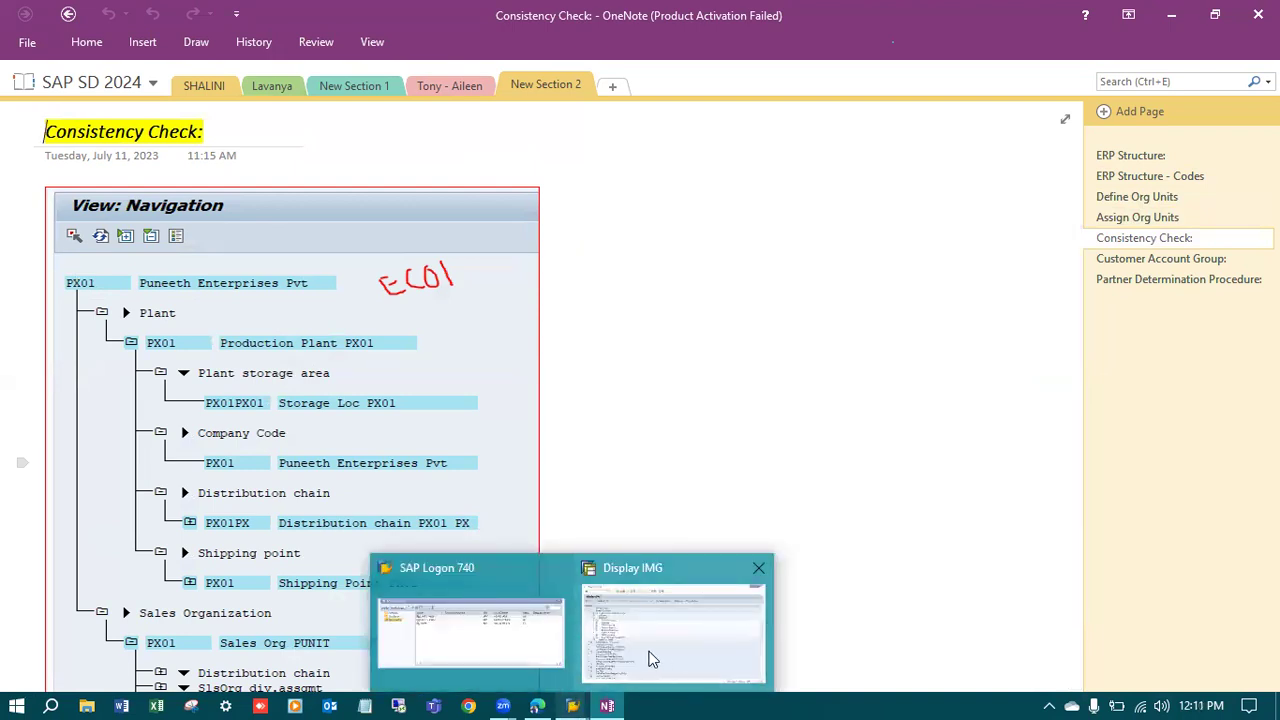
pyautogui.click(650, 658)
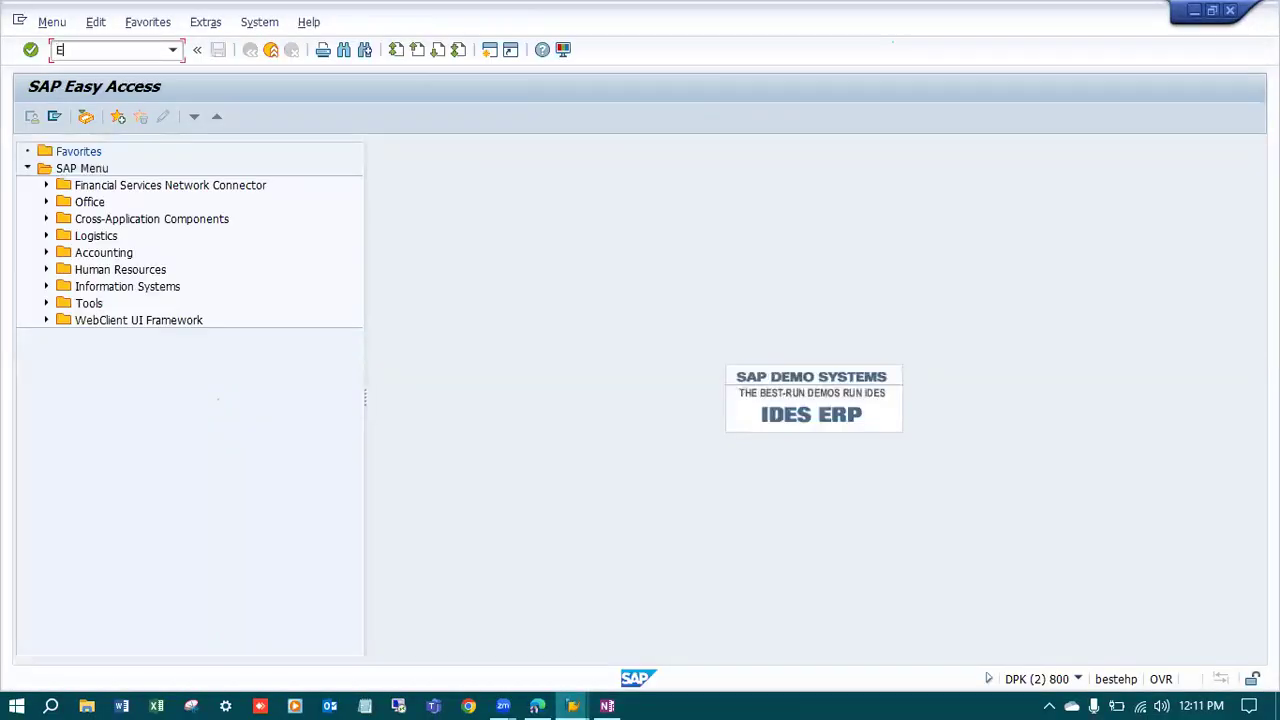
pyautogui.press('Return')
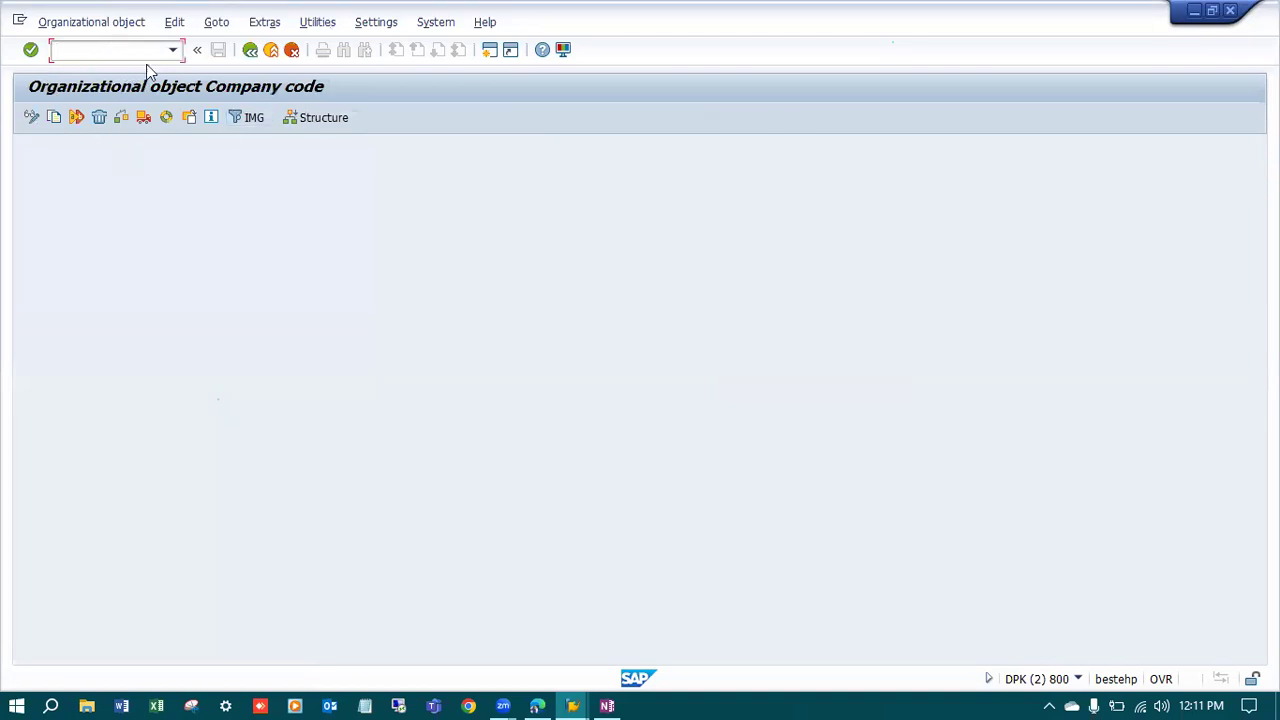
pyautogui.click(331, 118)
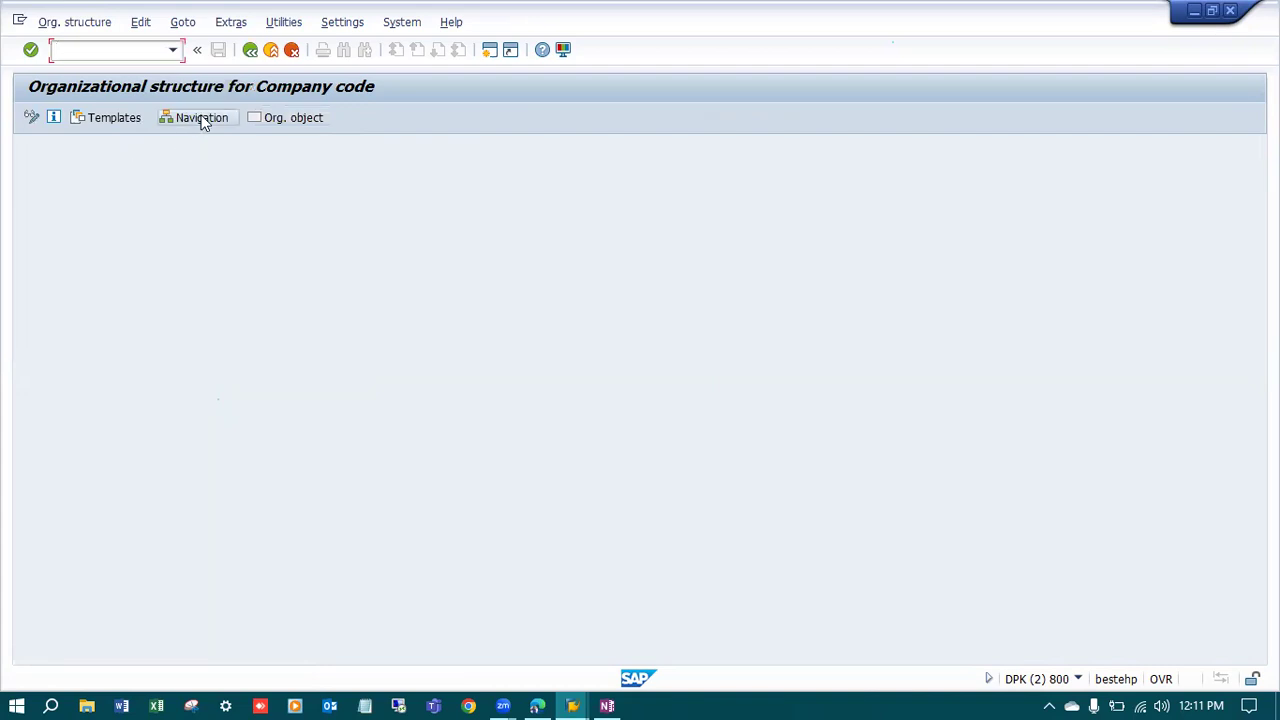
pyautogui.click(200, 118)
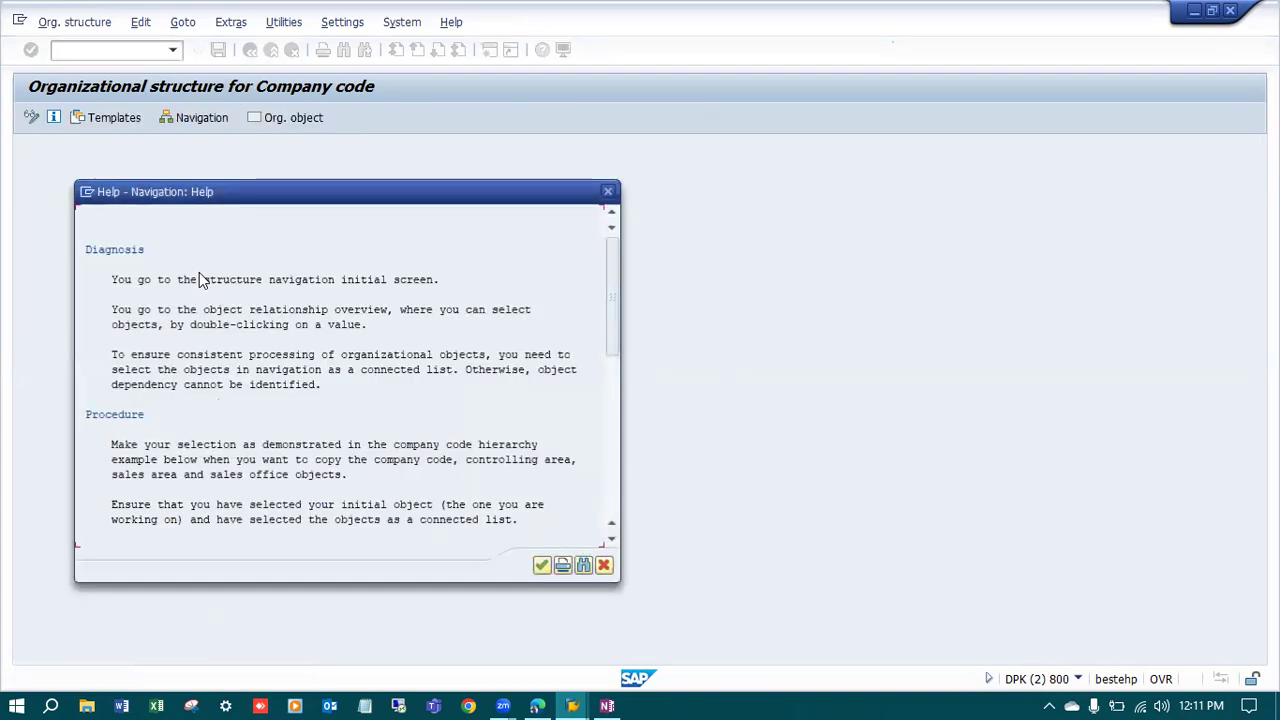
pyautogui.click(747, 510)
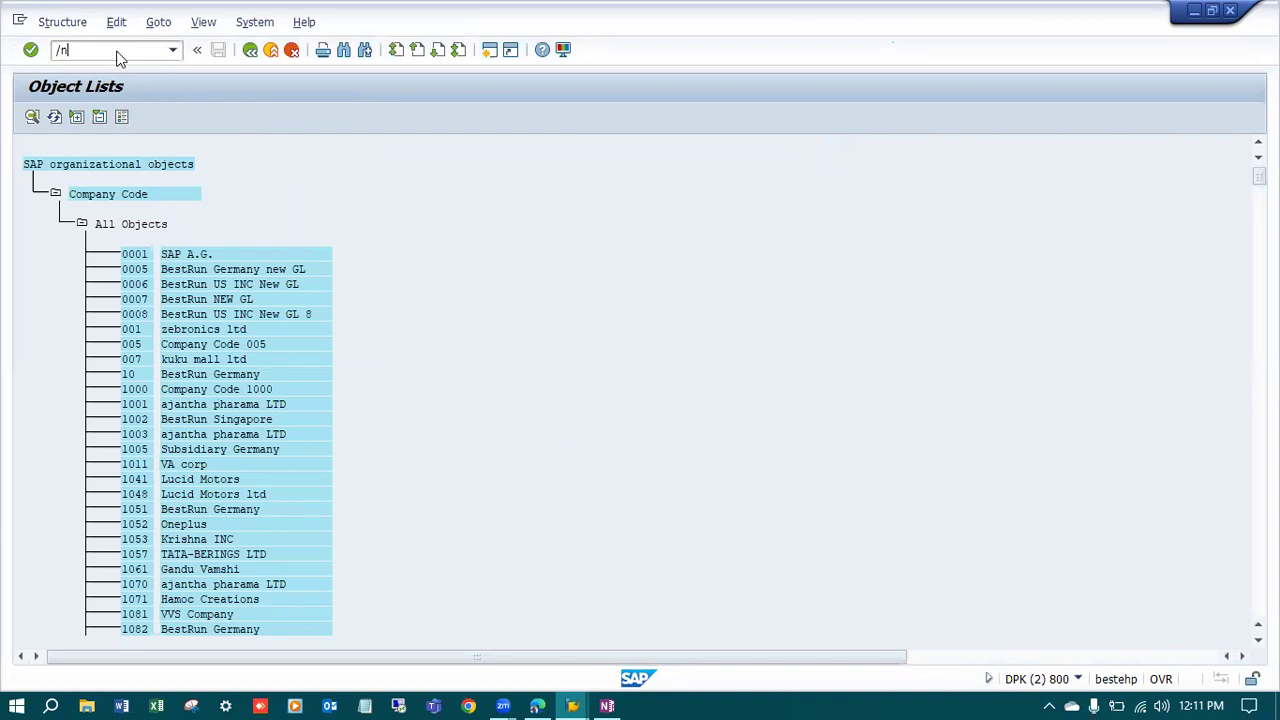
pyautogui.press('Return')
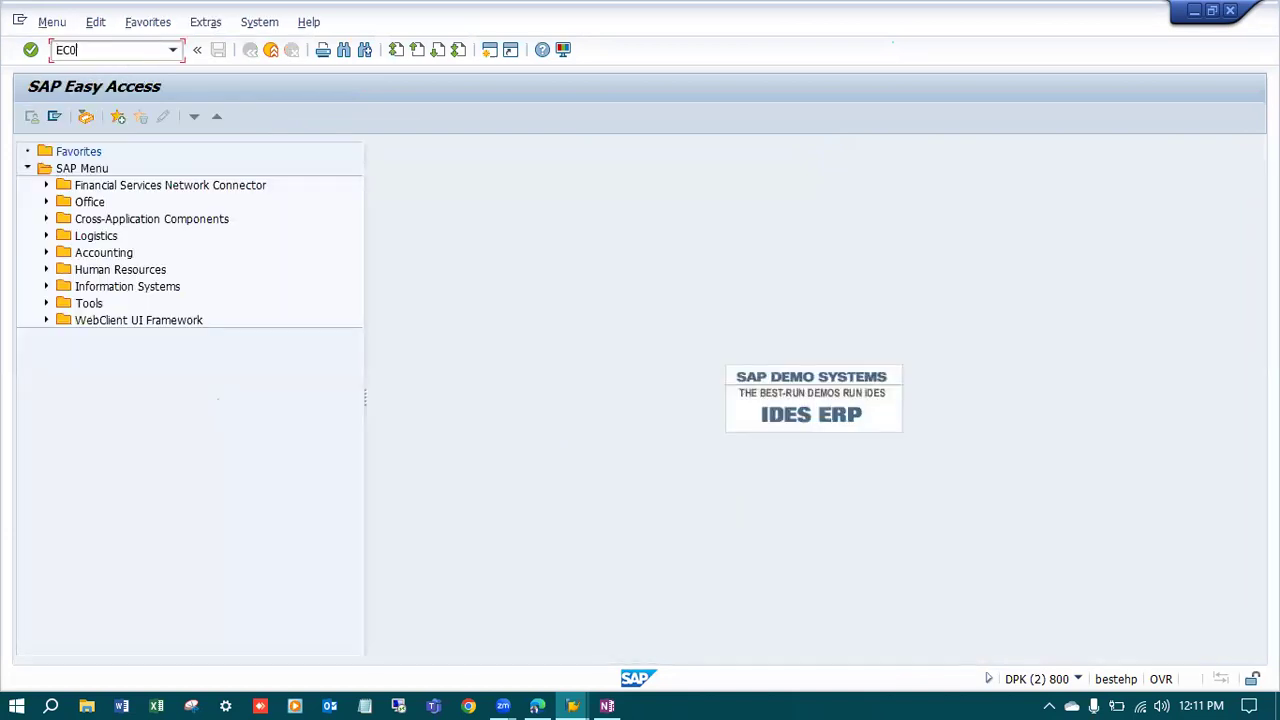
# Run transaction EC01 and open the company code structure navigation, dismissing the navigation help.
pyautogui.write('EC01')
pyautogui.press('Return')
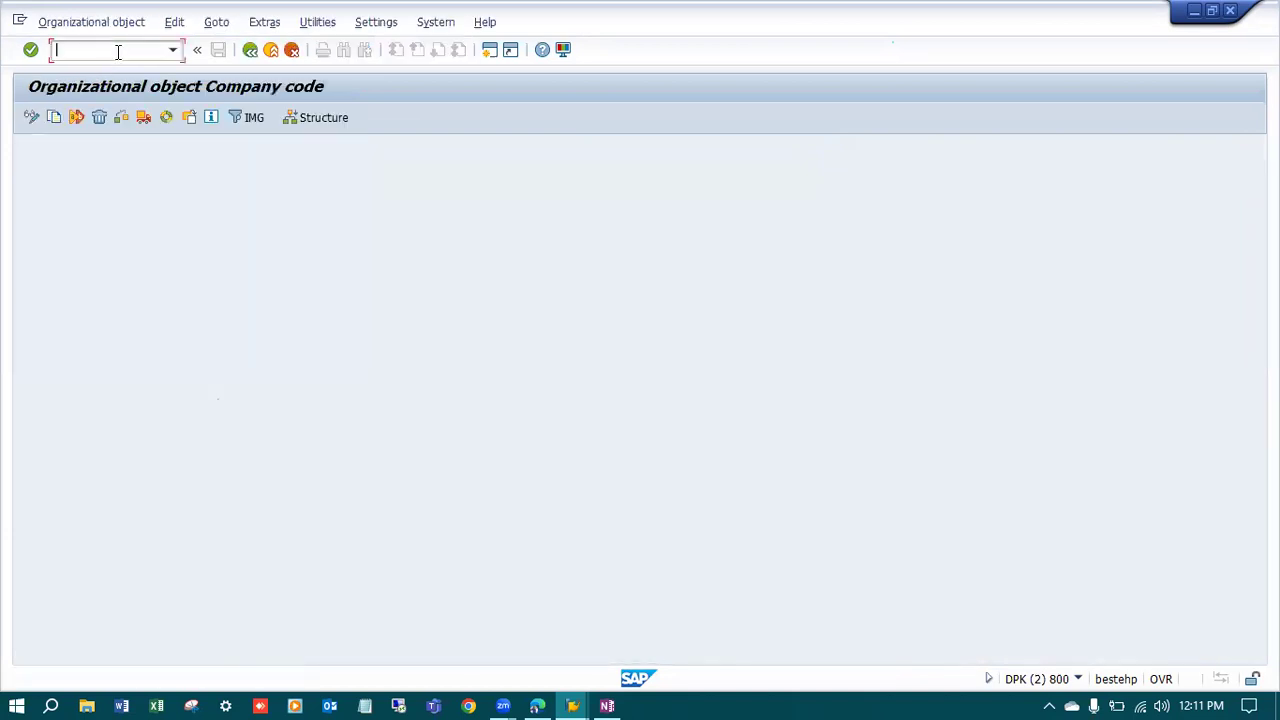
pyautogui.click(309, 120)
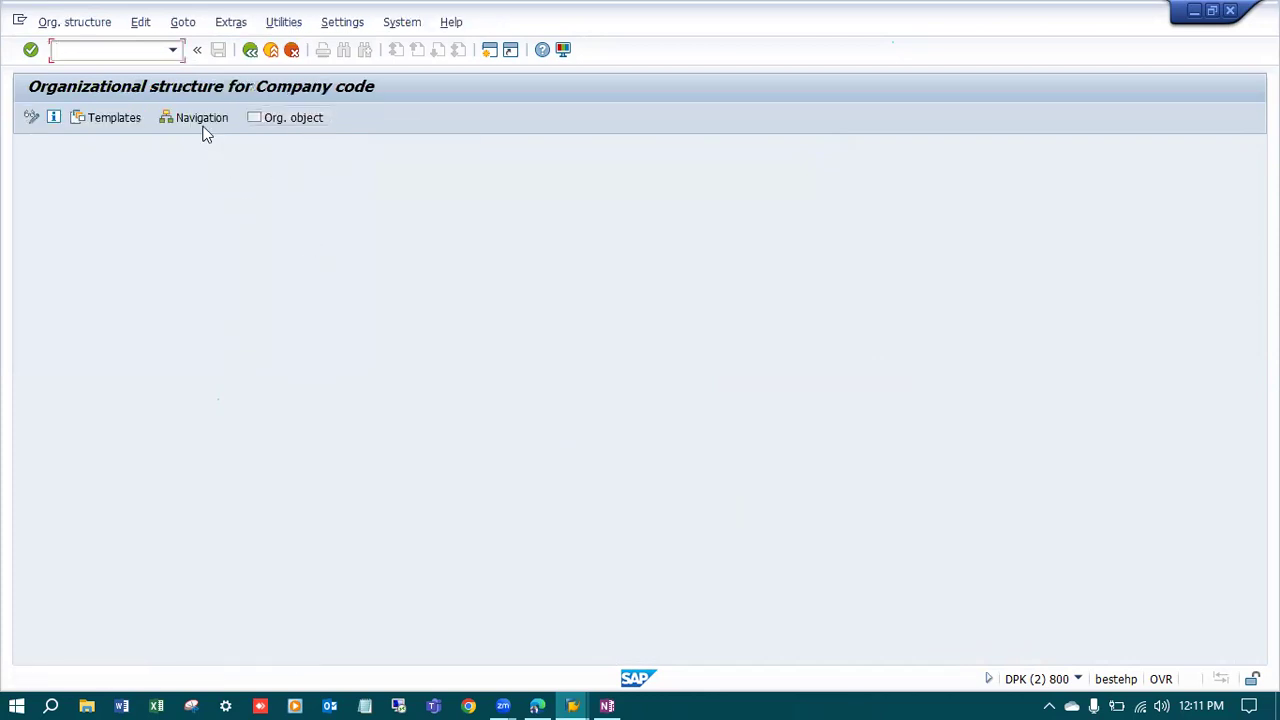
pyautogui.click(196, 130)
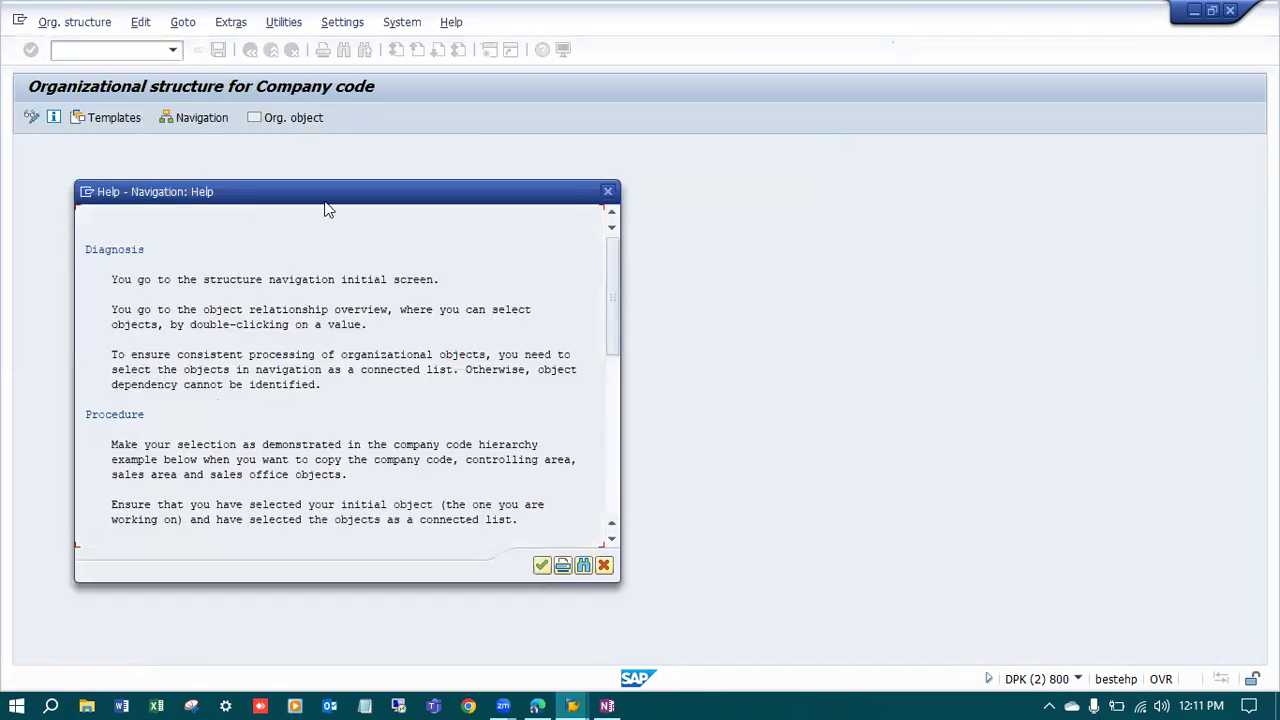
pyautogui.click(866, 458)
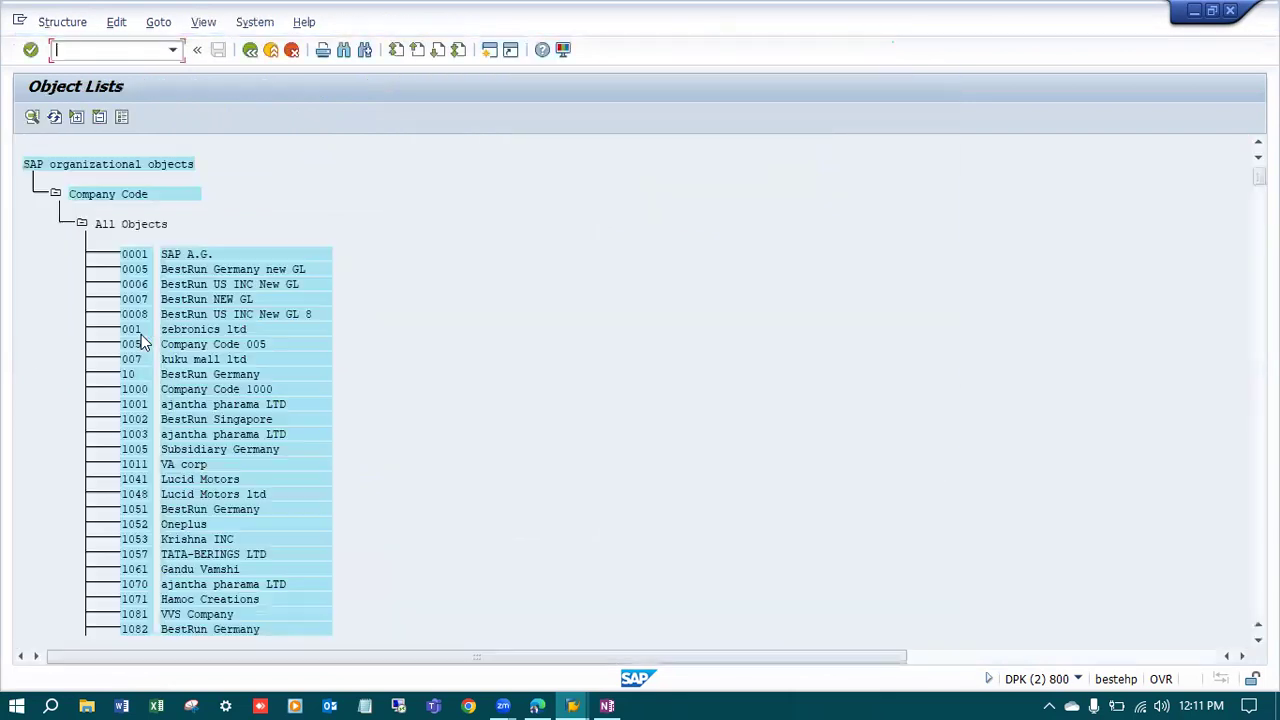
# Search the object list for company code LX01 and open its navigation structure.
pyautogui.click(345, 49)
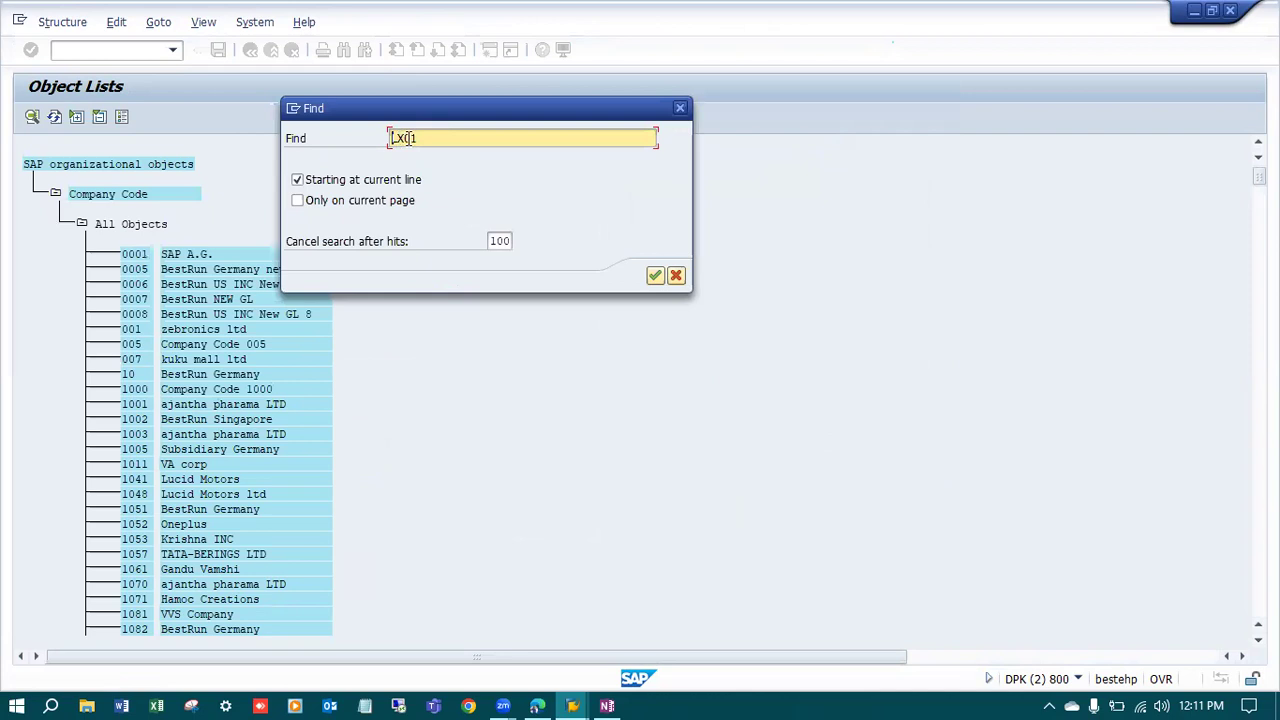
pyautogui.click(656, 275)
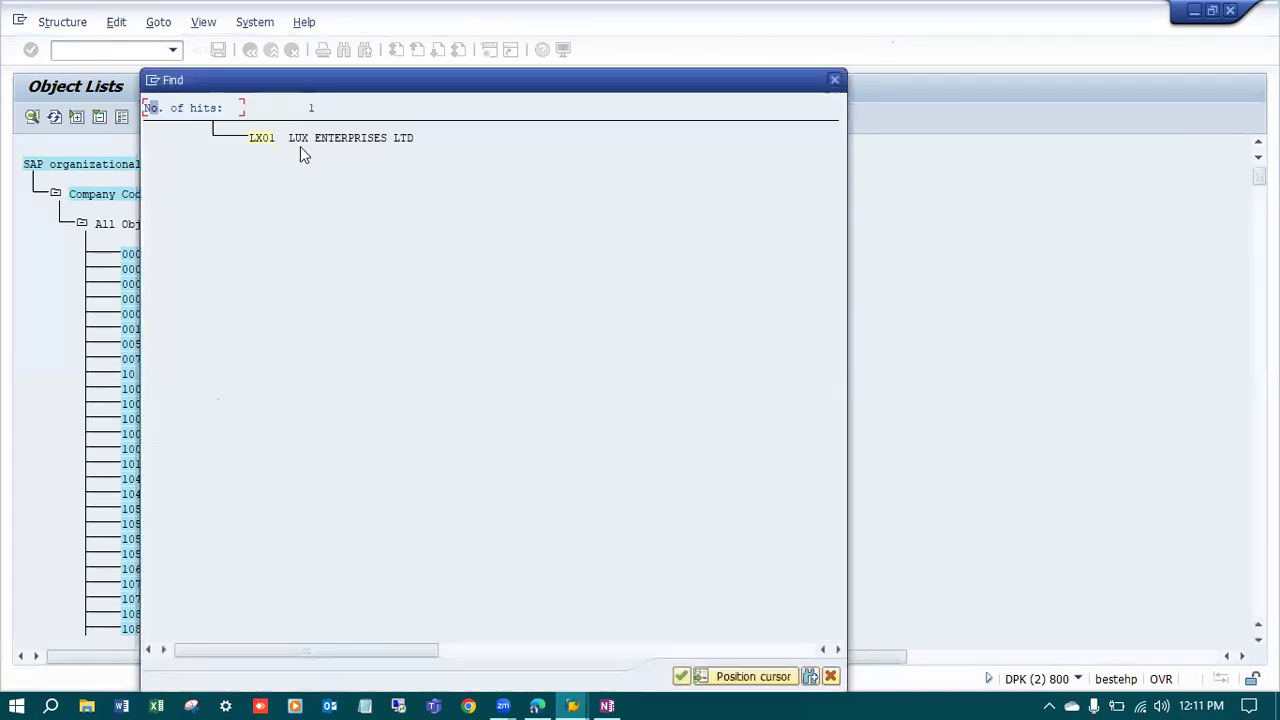
pyautogui.click(260, 147)
pyautogui.doubleClick(133, 150)
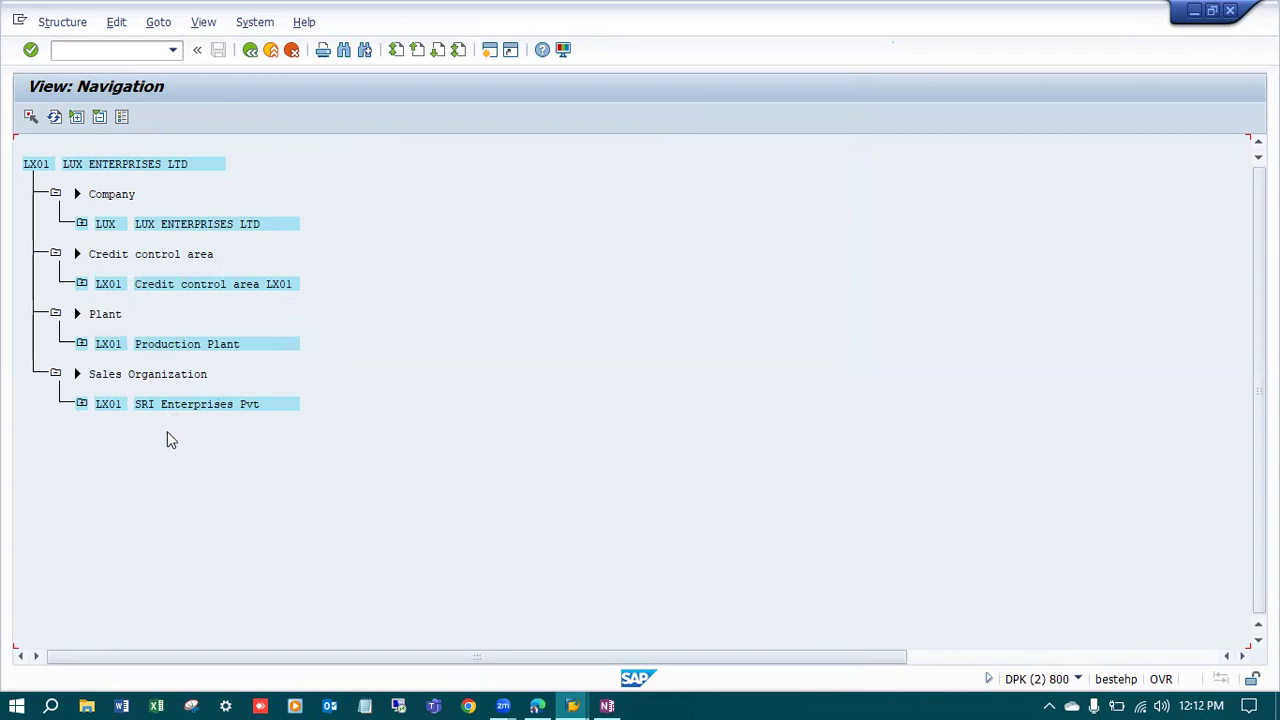
# Examine sales organization LX01 down through its division assignment, sales area, sales office and sales group, and collapse it.
pyautogui.click(83, 406)
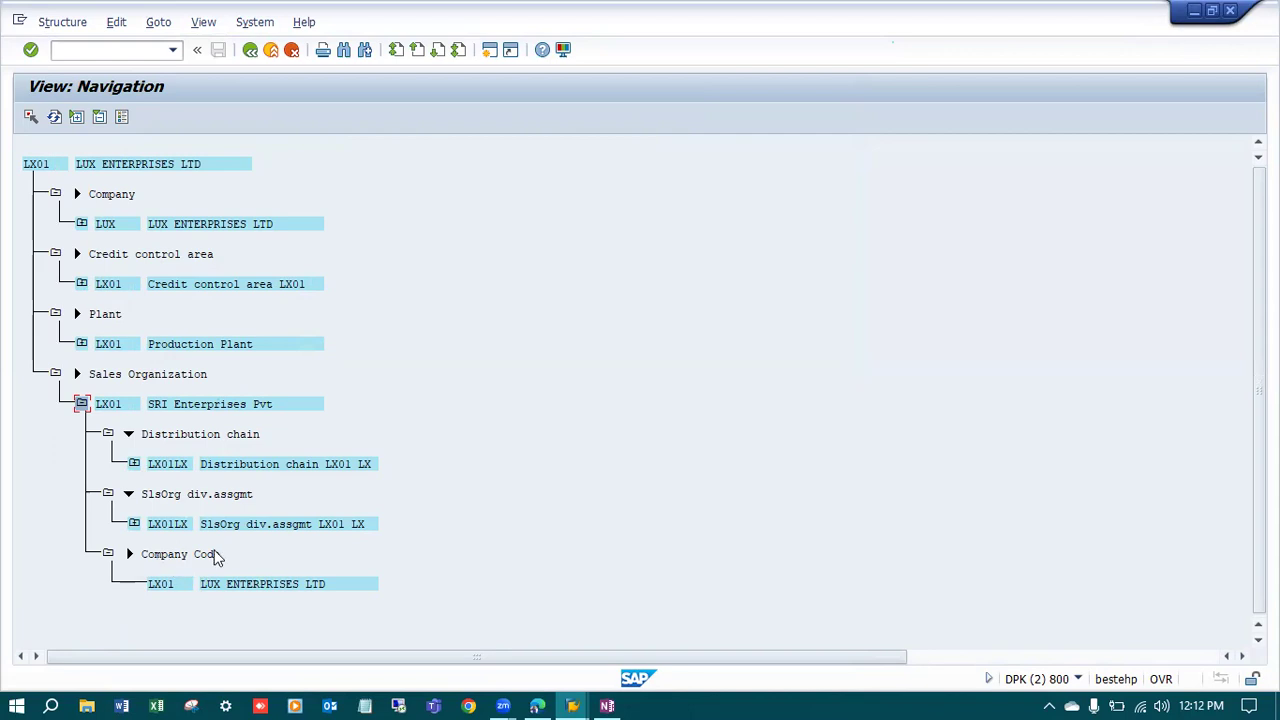
pyautogui.click(134, 523)
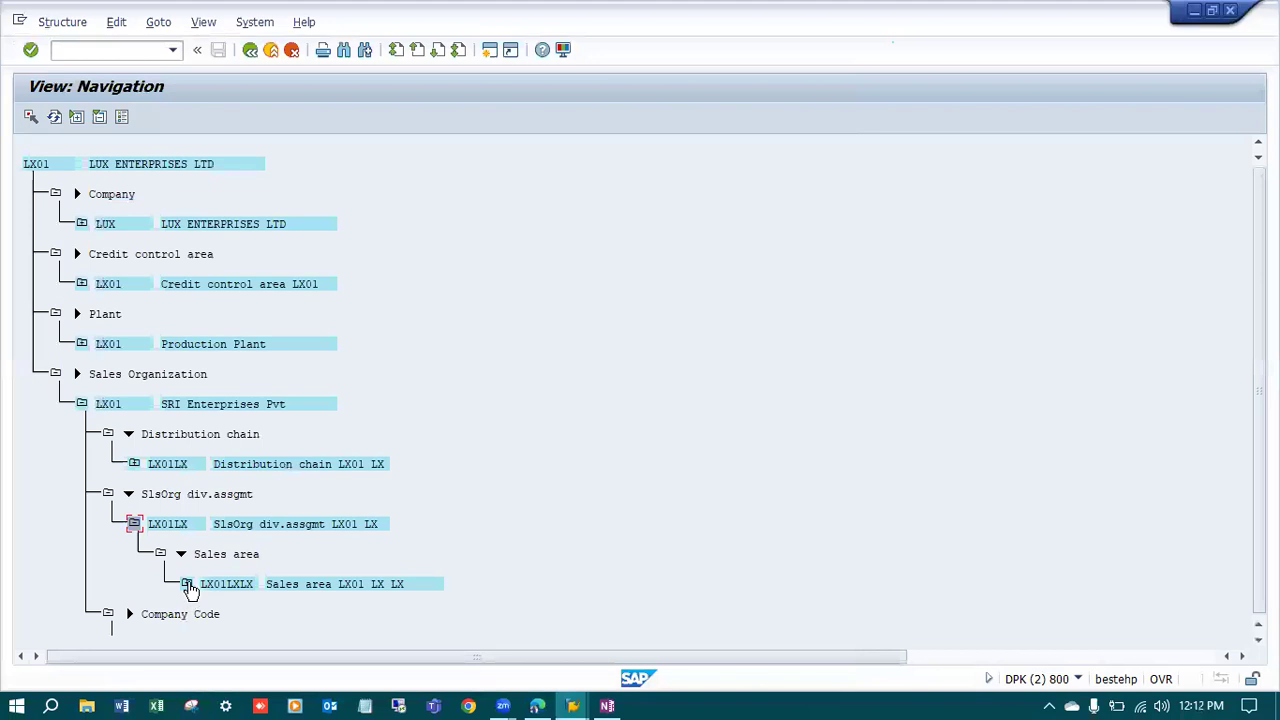
pyautogui.click(187, 584)
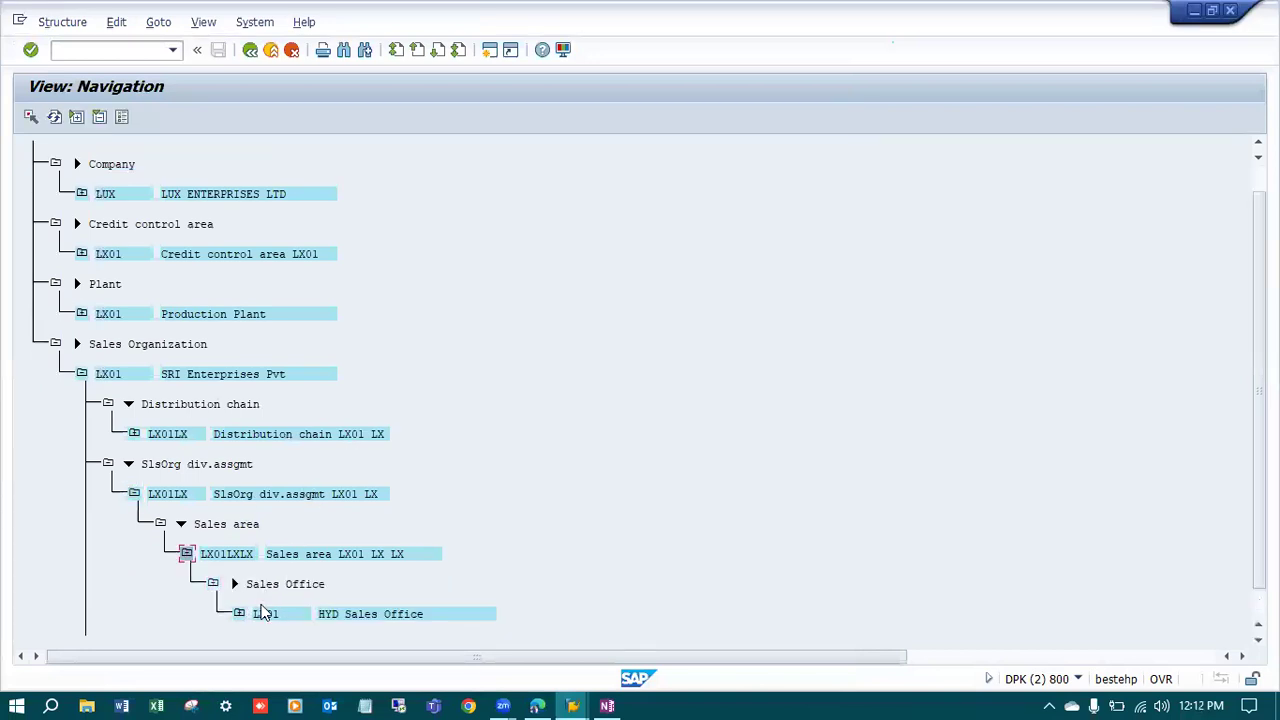
pyautogui.click(240, 614)
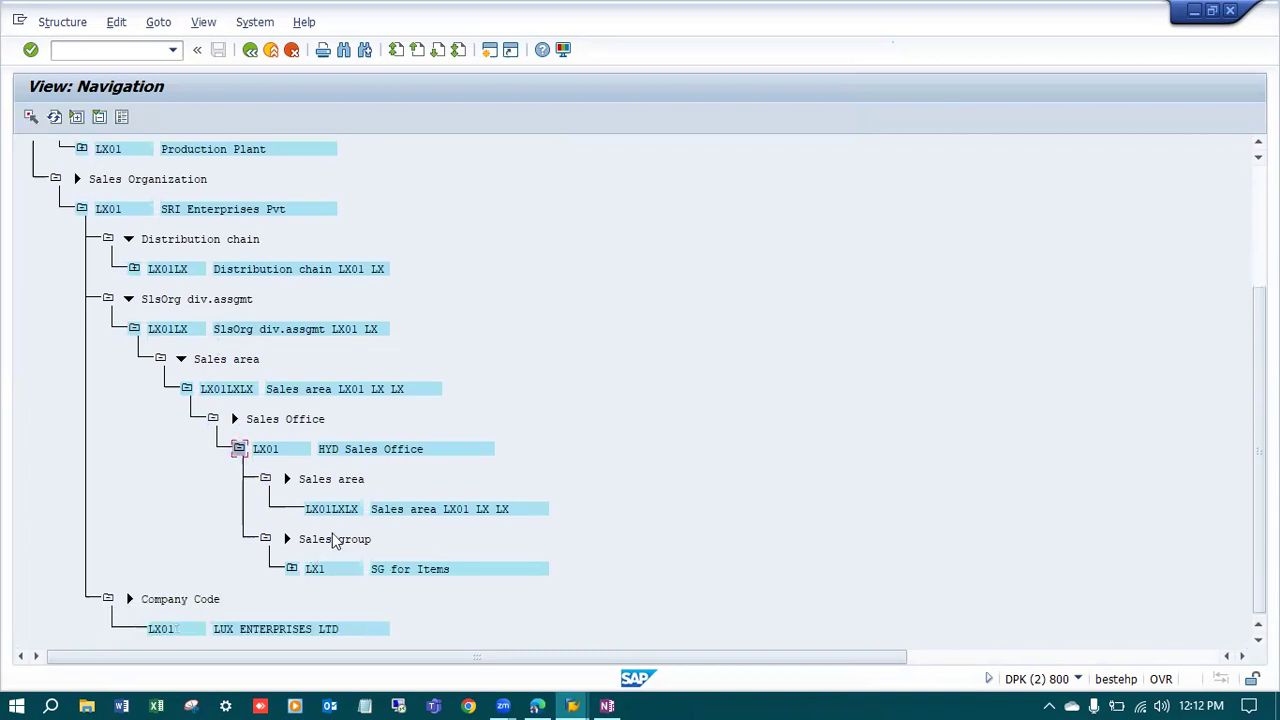
pyautogui.click(292, 570)
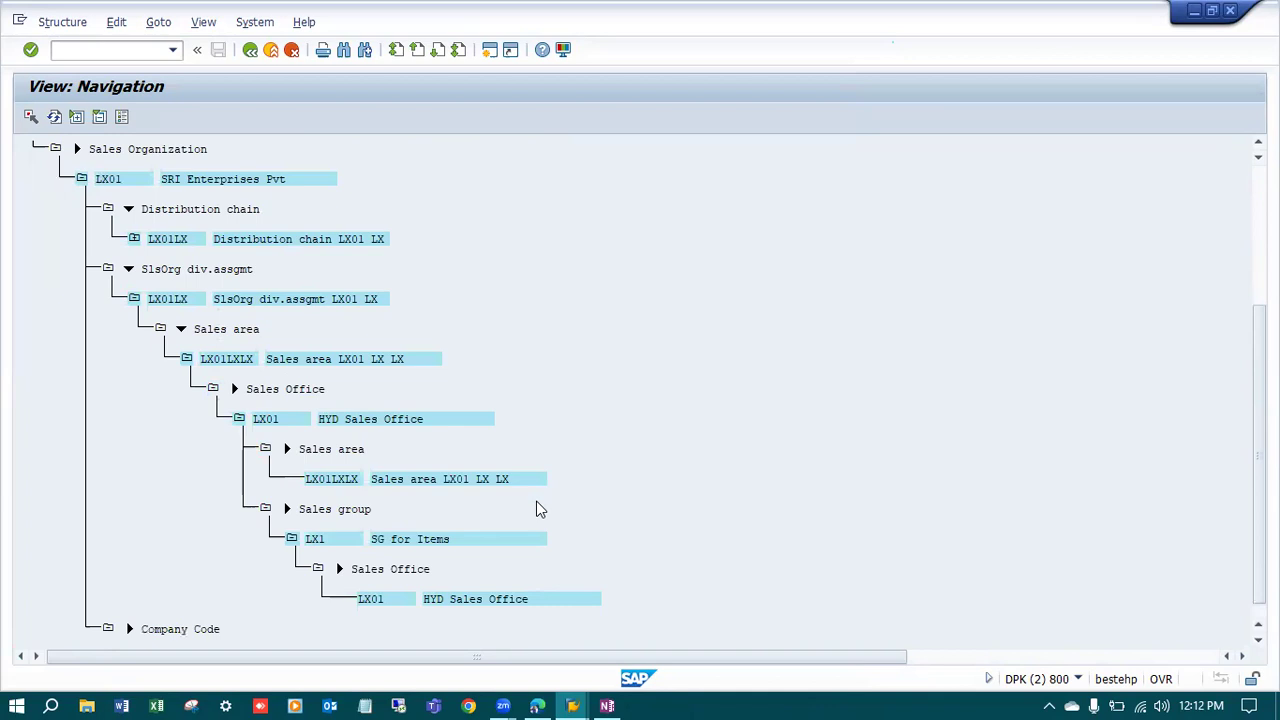
pyautogui.scroll(3, 365, 537)
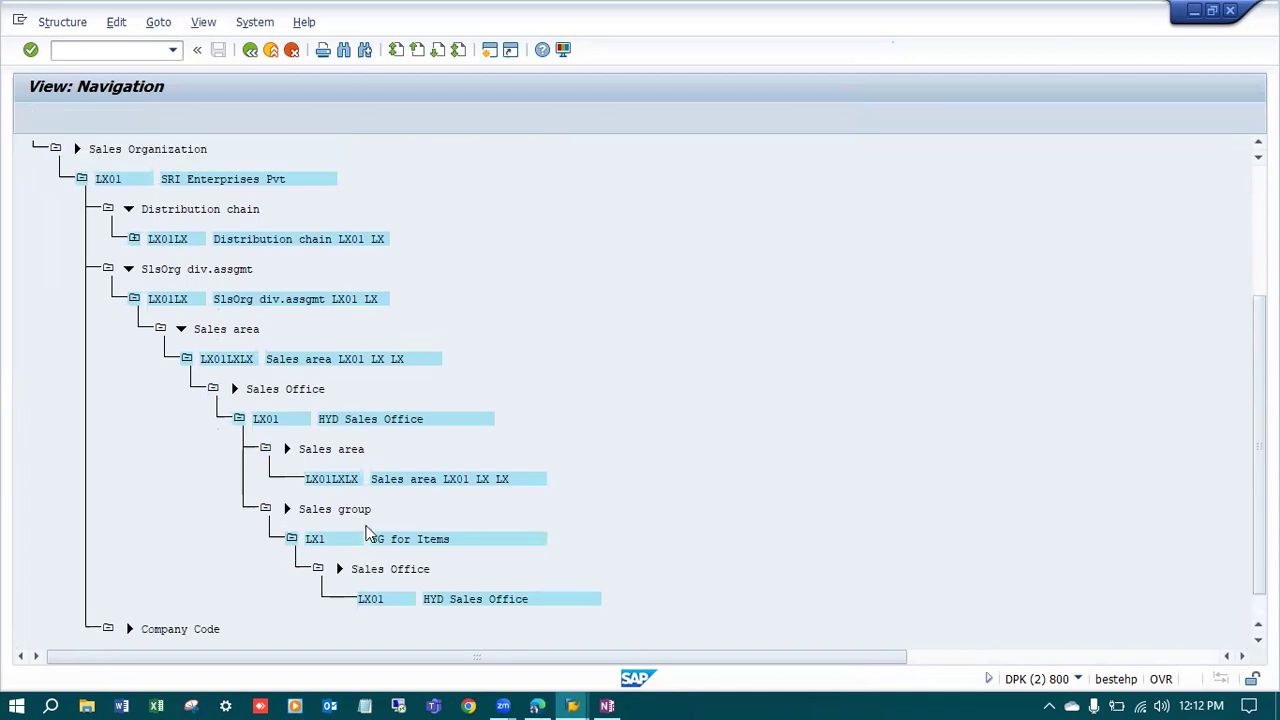
pyautogui.scroll(2, 365, 535)
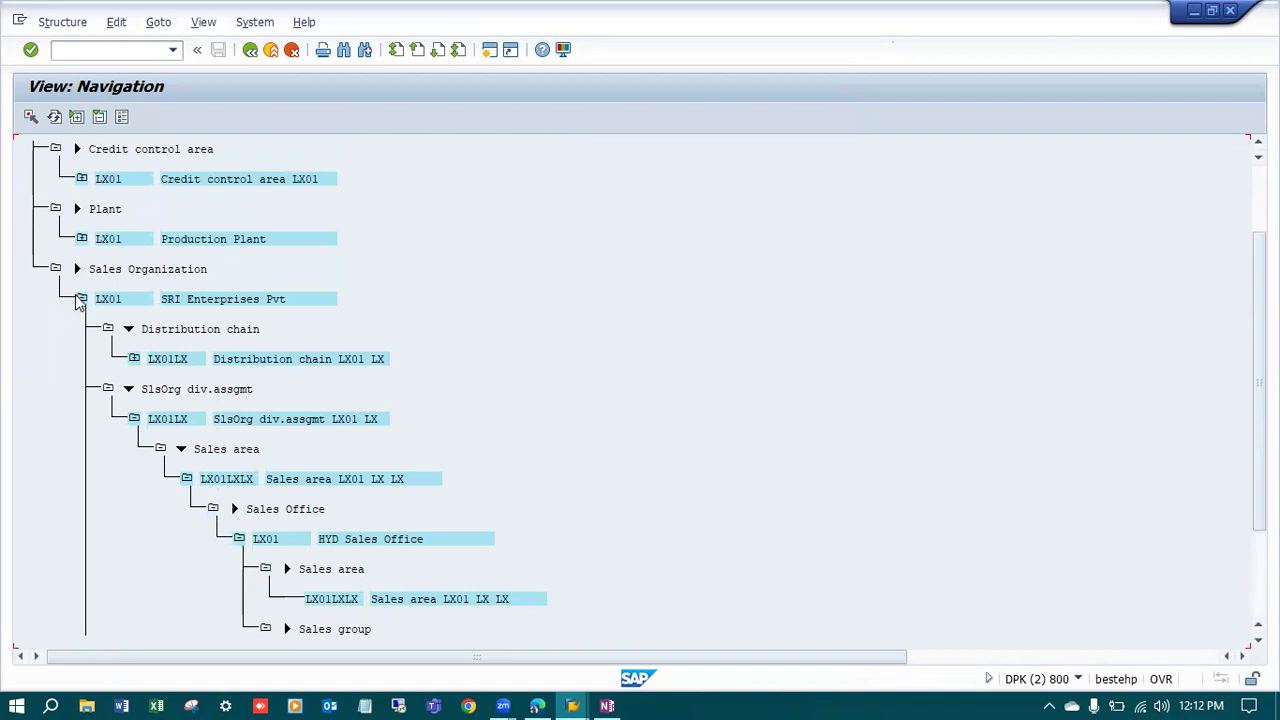
pyautogui.click(81, 298)
pyautogui.scroll(4, 262, 352)
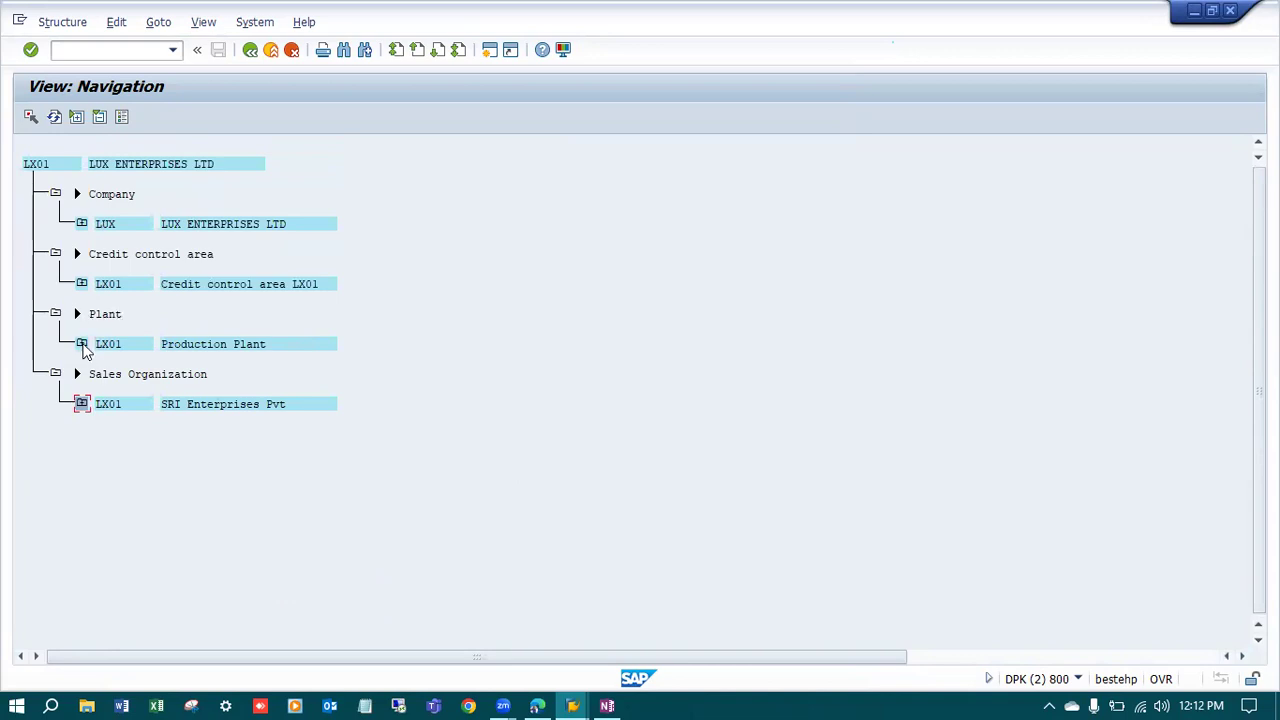
# Examine the assignments under plant LX01, company LUX and credit control area LX01, collapsing each branch after viewing it.
pyautogui.click(82, 344)
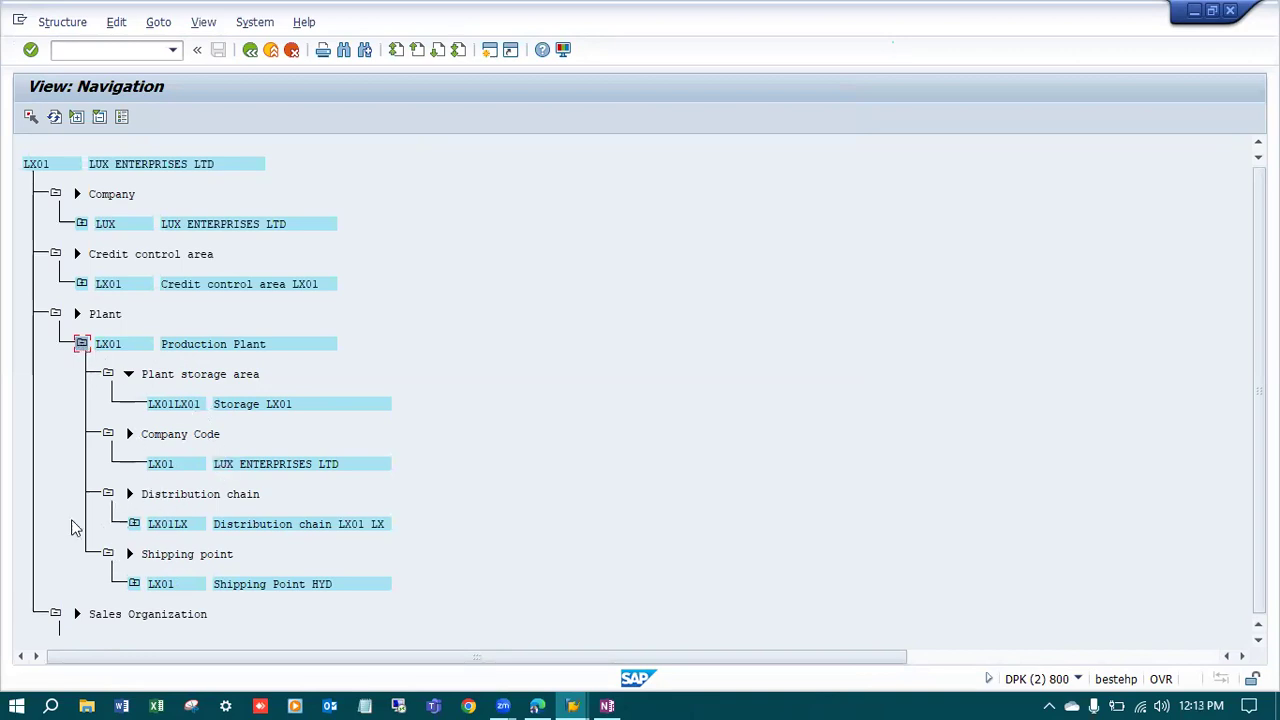
pyautogui.click(82, 344)
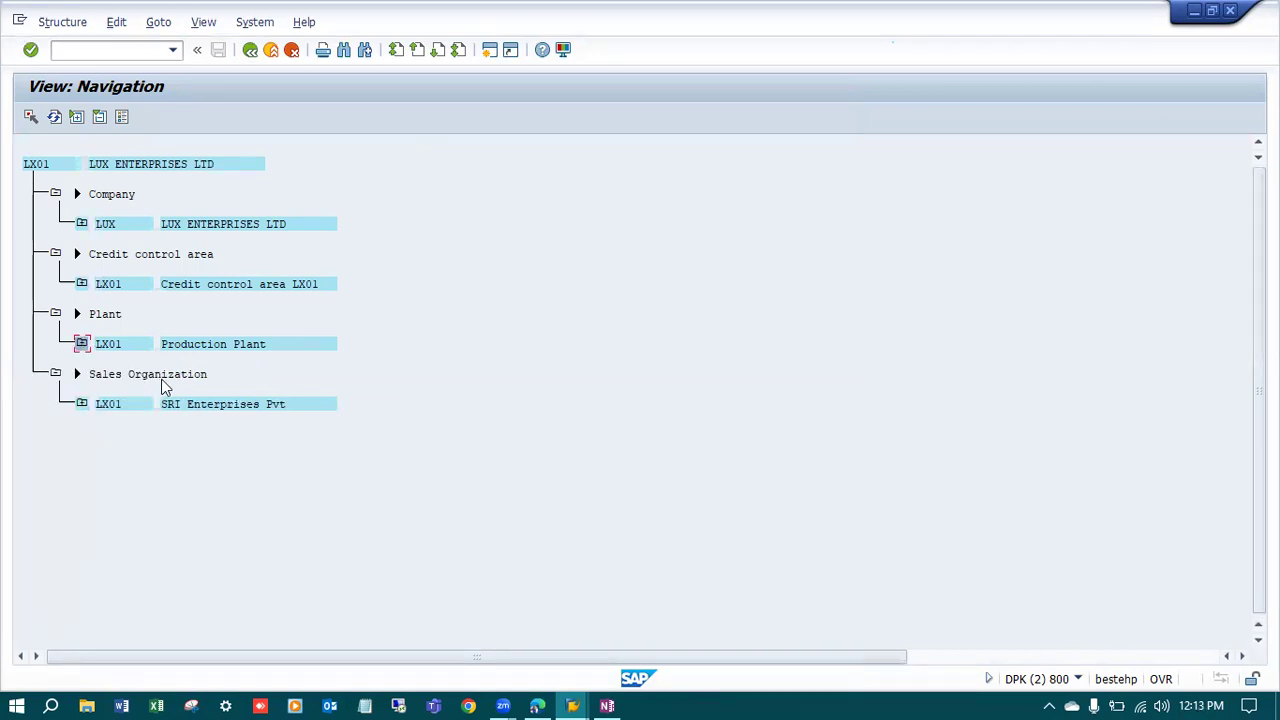
pyautogui.click(82, 224)
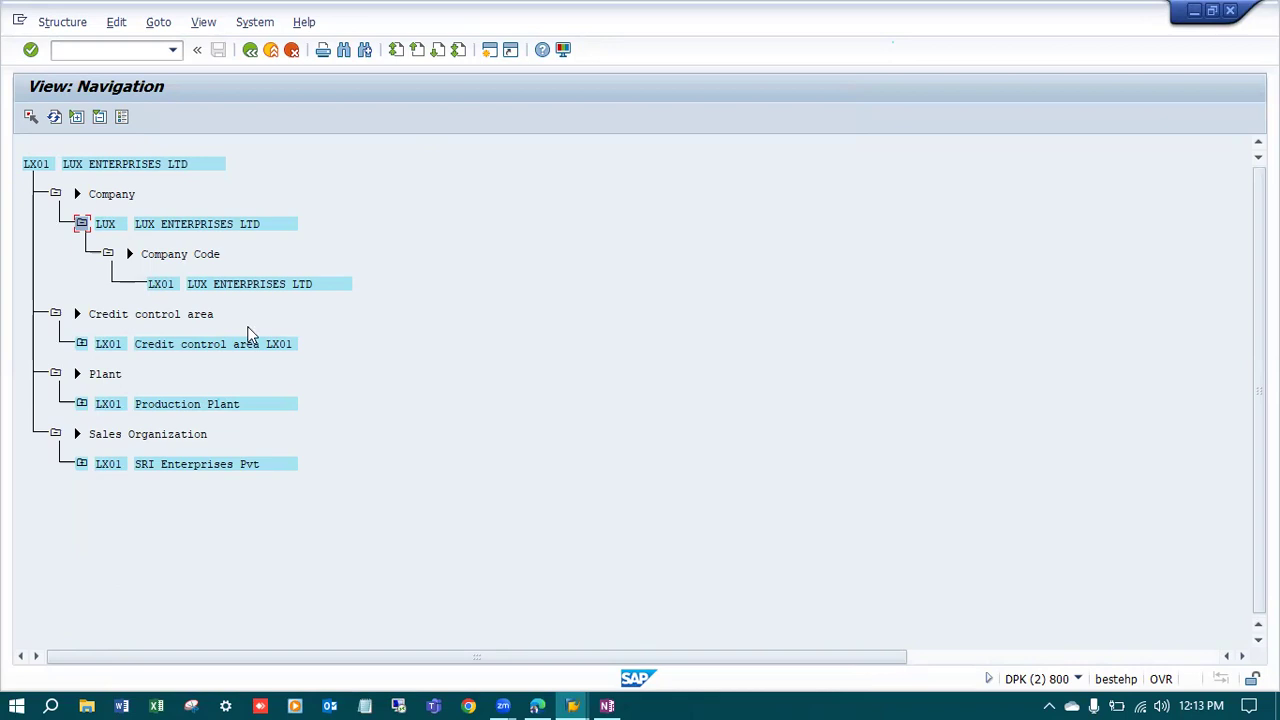
pyautogui.click(82, 223)
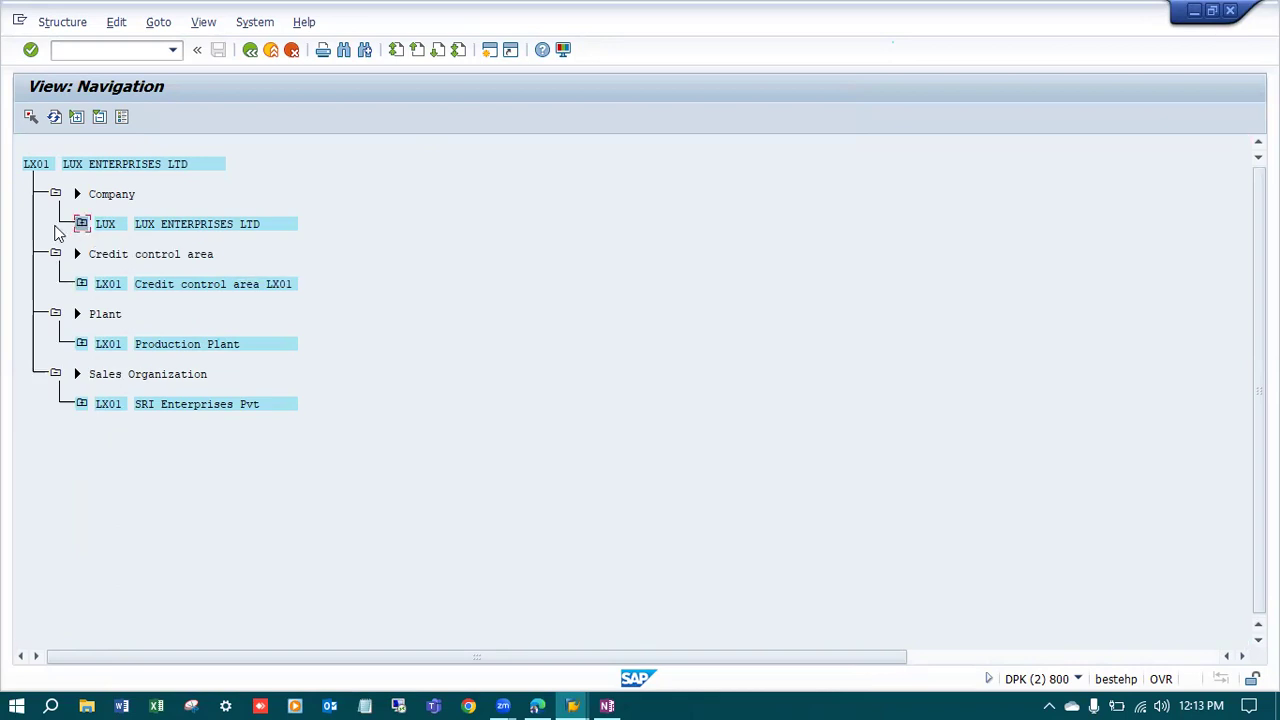
pyautogui.click(82, 284)
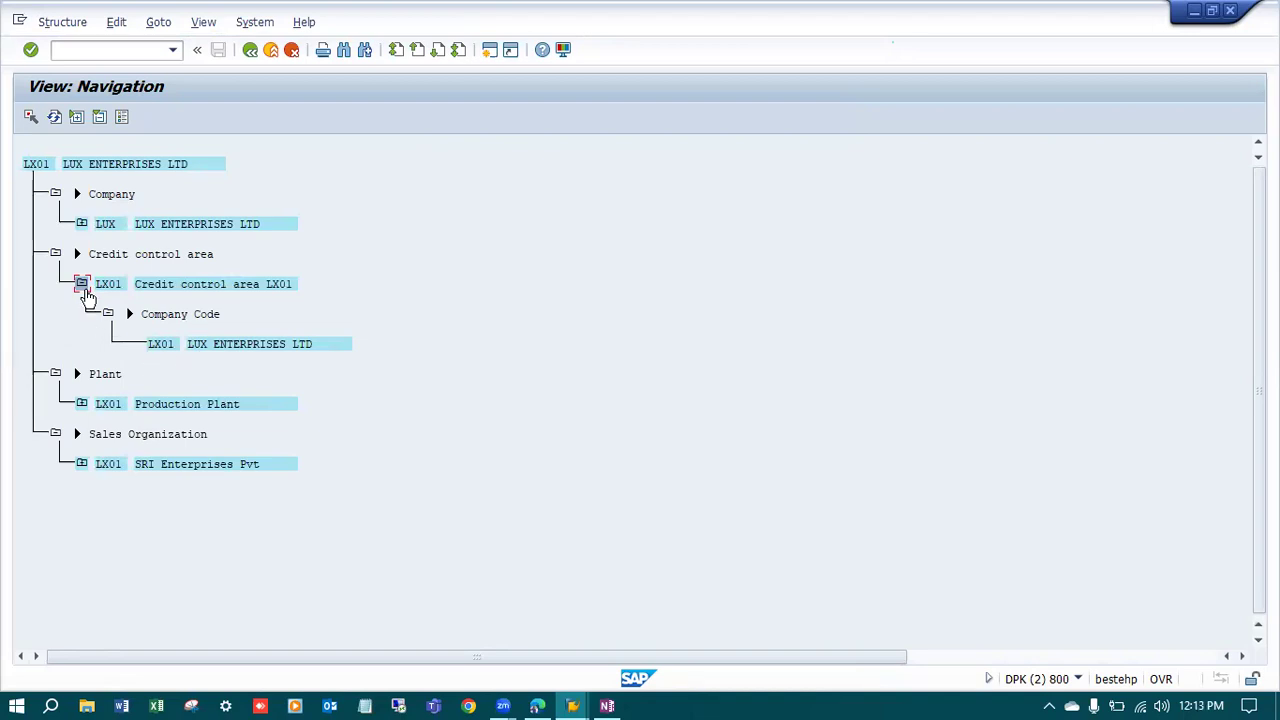
pyautogui.click(82, 284)
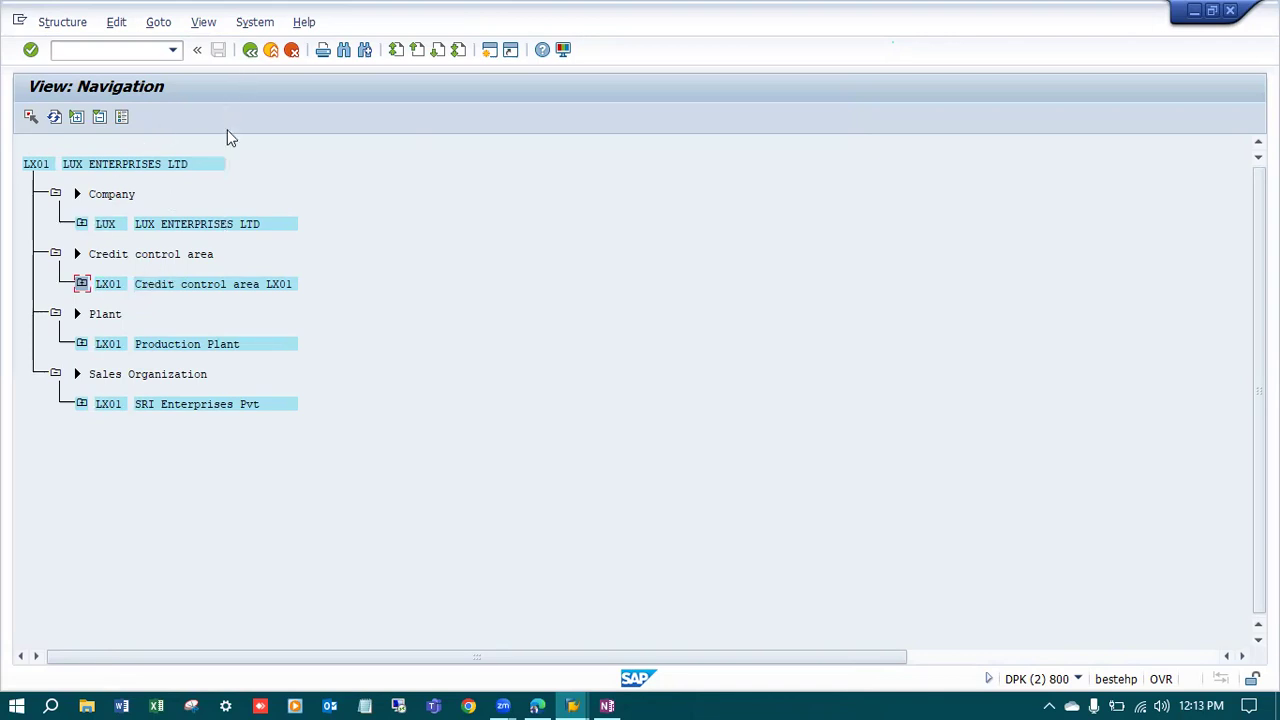
# Leave the LX01 structure navigation and open the Transport Organizer.
pyautogui.click(250, 50)
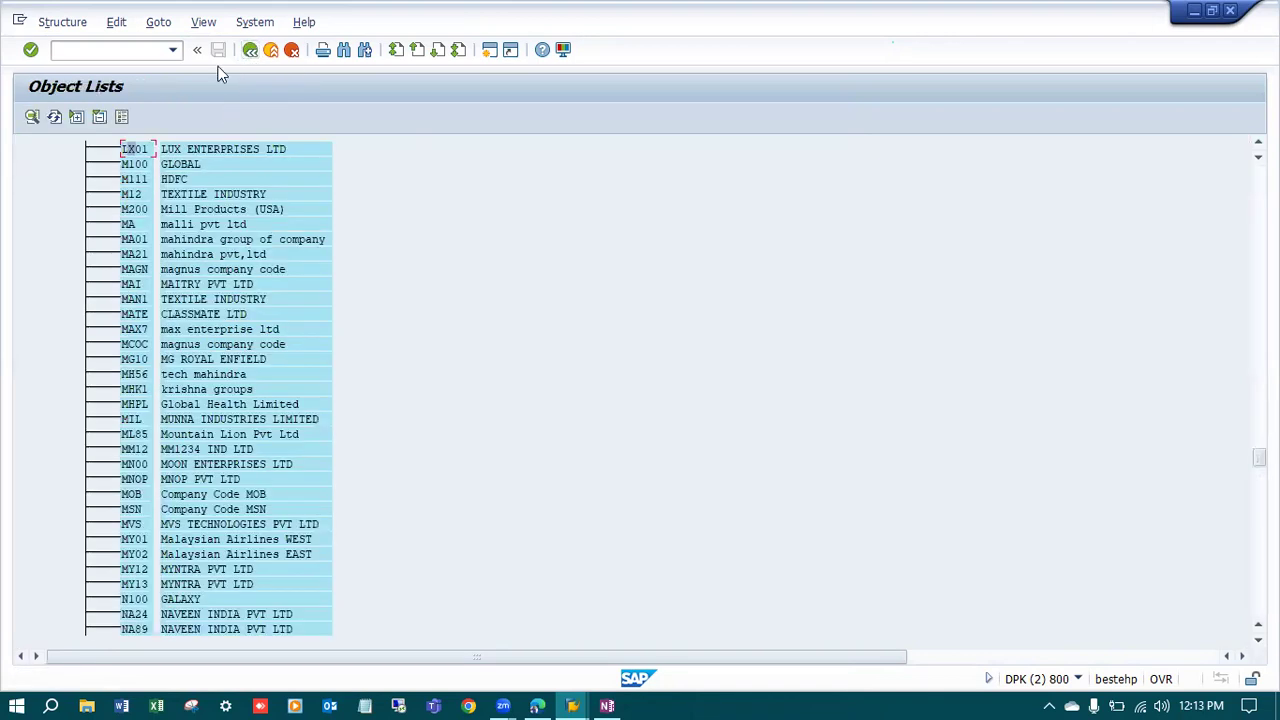
pyautogui.click(150, 51)
pyautogui.press('Return')
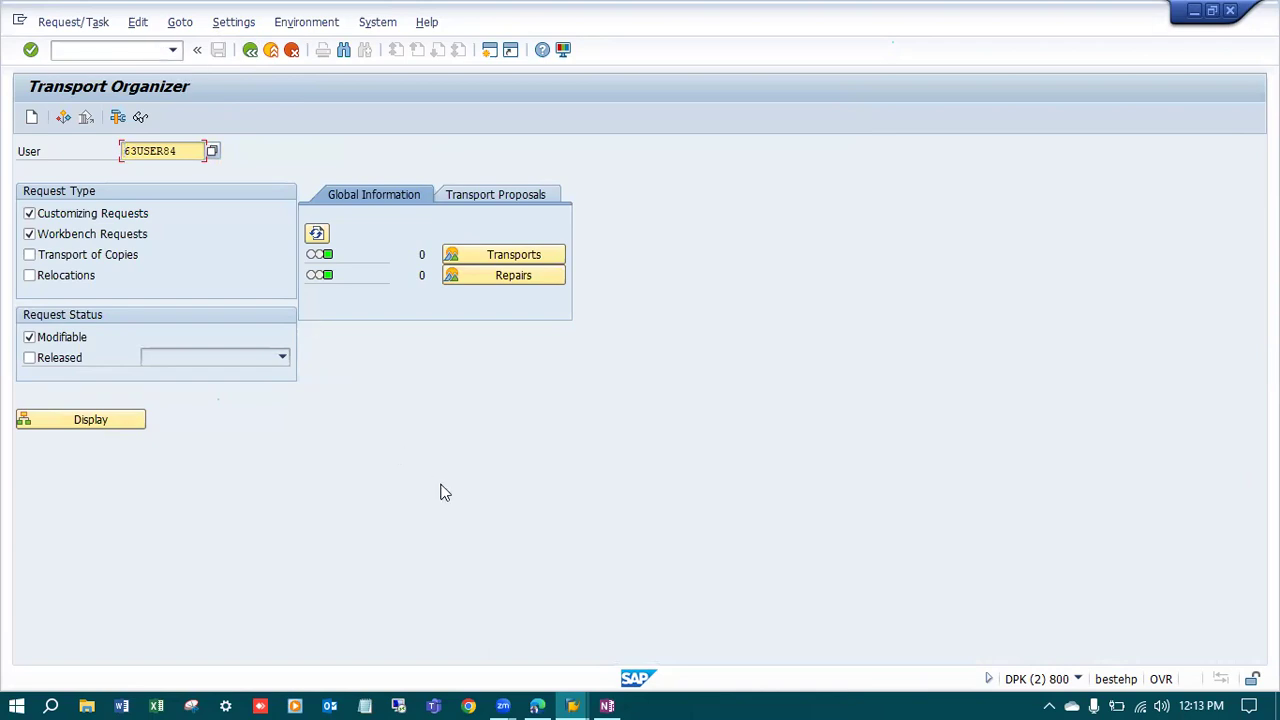
# Switch to OneNote's Consistency Check page.
pyautogui.click(606, 705)
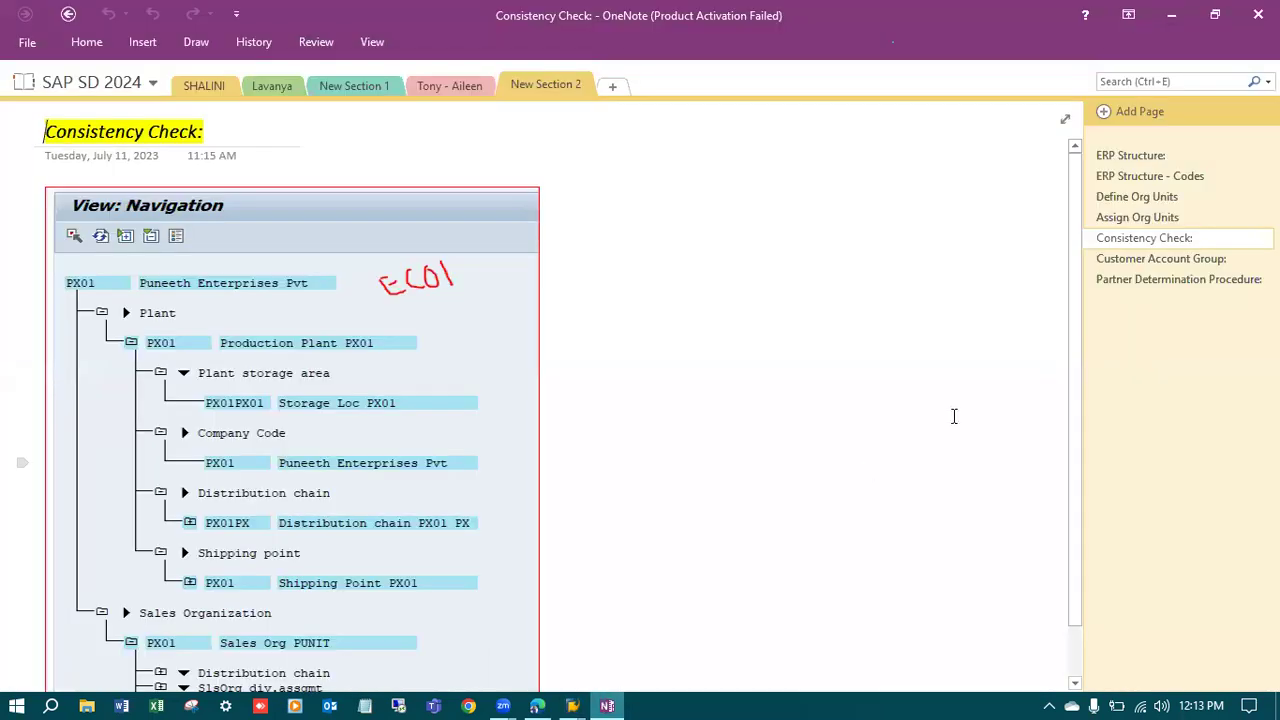